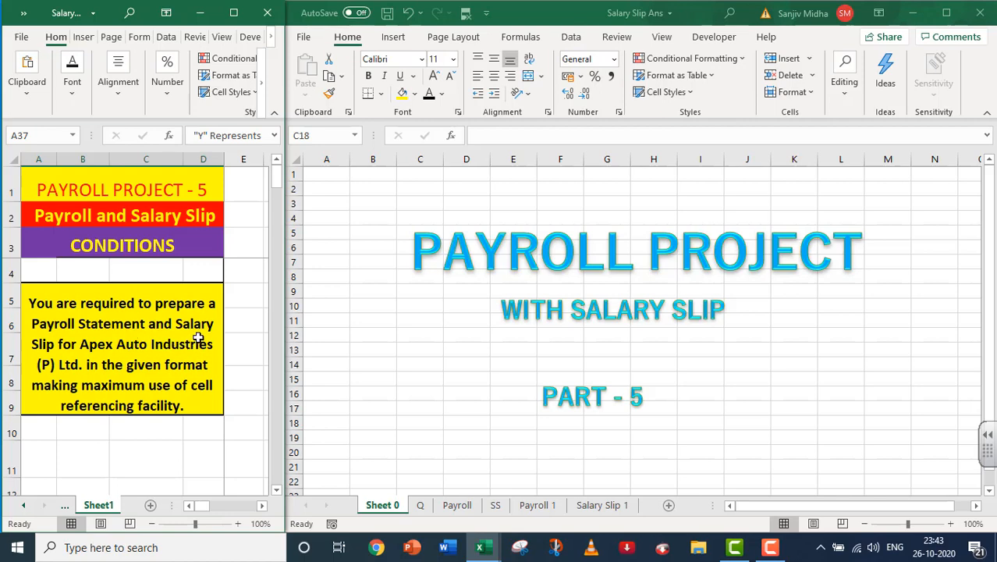
# On the Payroll 1 sheet, enter Jan-20 as the Month & Year in D3 and D4 and fill it down to D12.
pyautogui.click(538, 505)
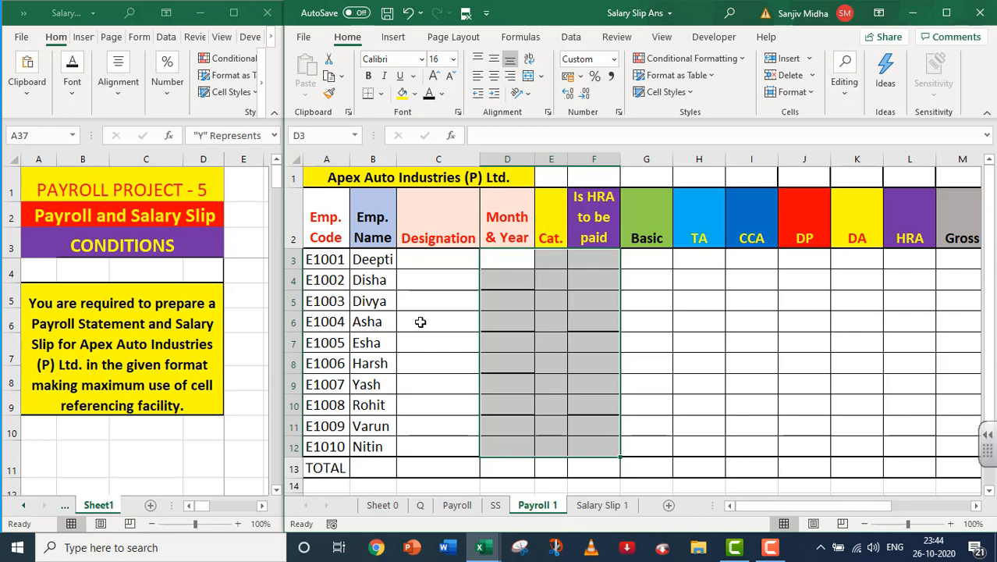
pyautogui.click(275, 485)
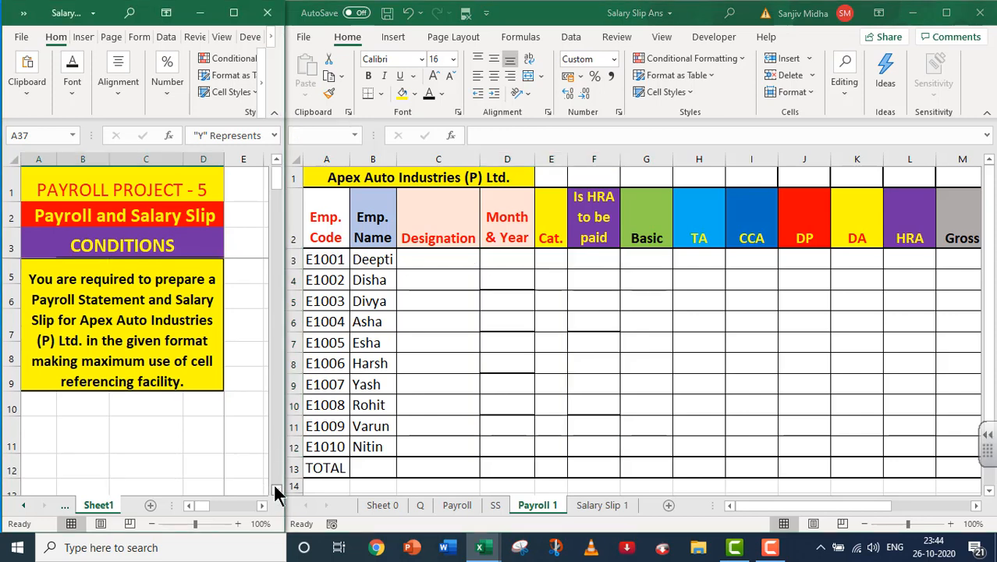
pyautogui.click(275, 488)
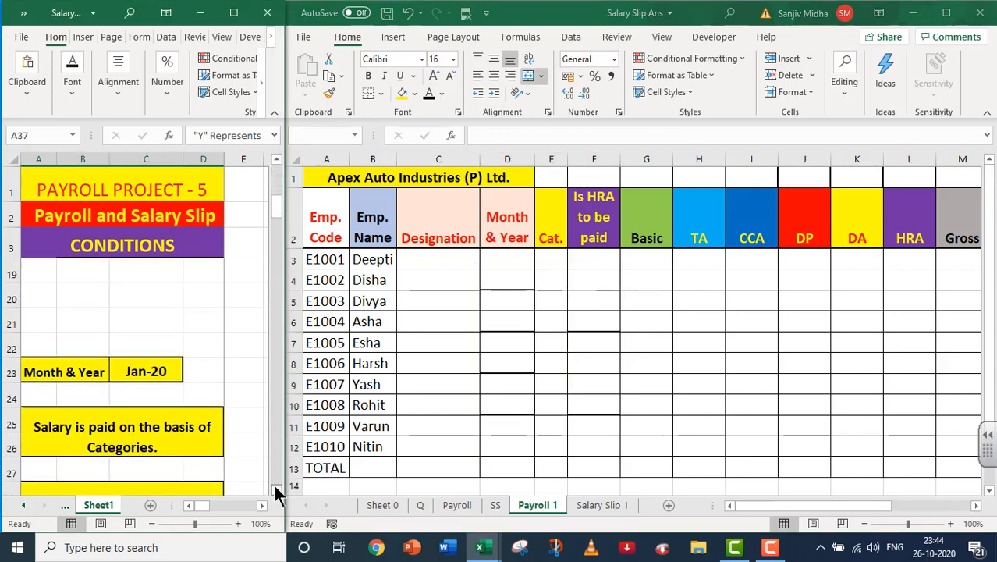
pyautogui.click(275, 488)
pyautogui.click(275, 488)
pyautogui.click(276, 488)
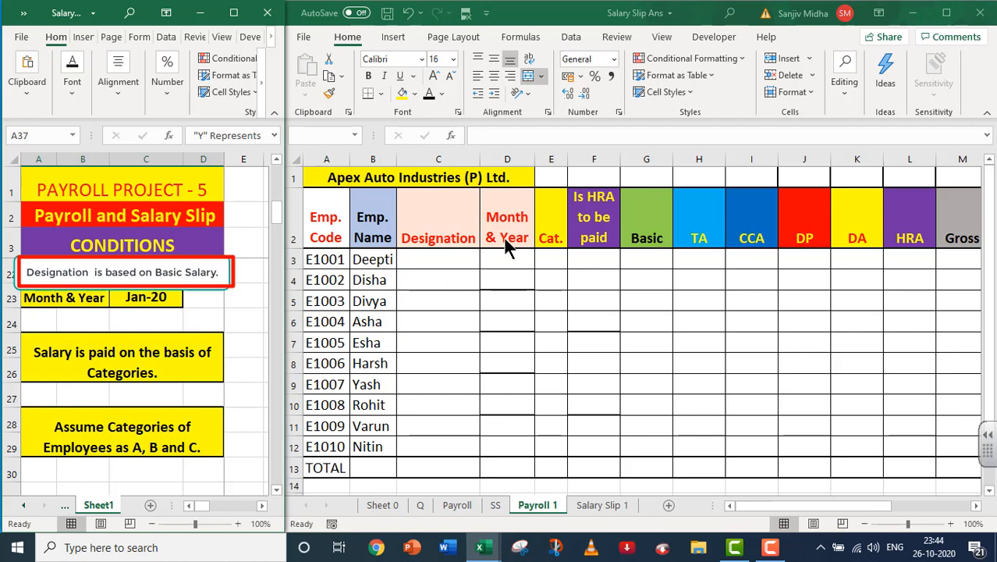
pyautogui.click(505, 260)
pyautogui.write('Ja')
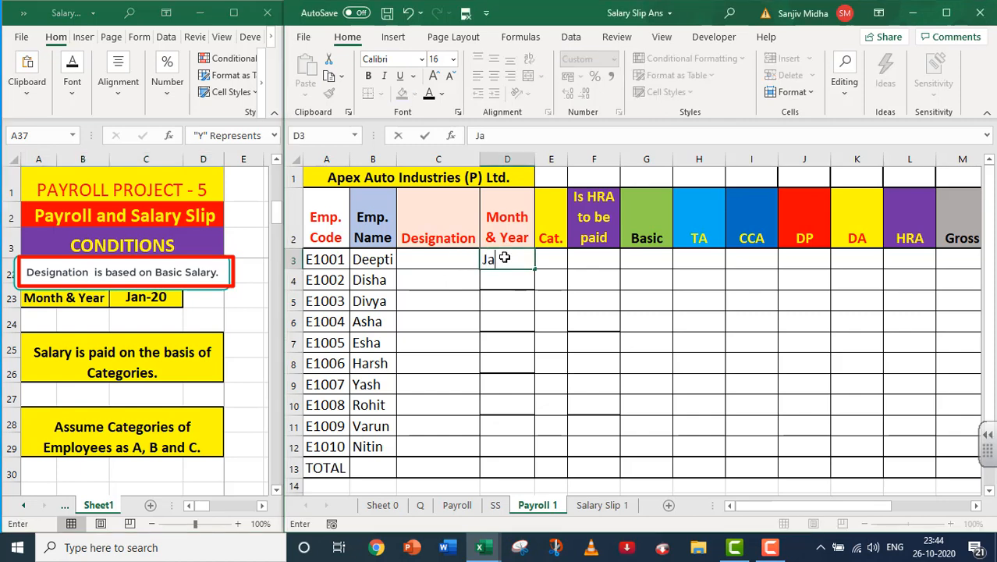
pyautogui.write('n-20')
pyautogui.click(494, 272)
pyautogui.write('Jan')
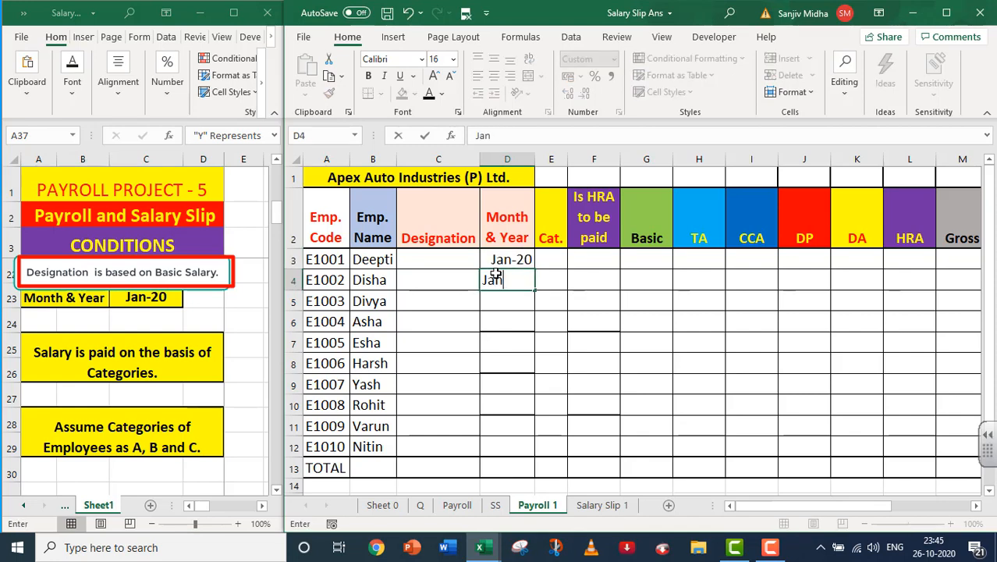
pyautogui.write('-20')
pyautogui.moveTo(507, 261); pyautogui.dragTo(542, 455)
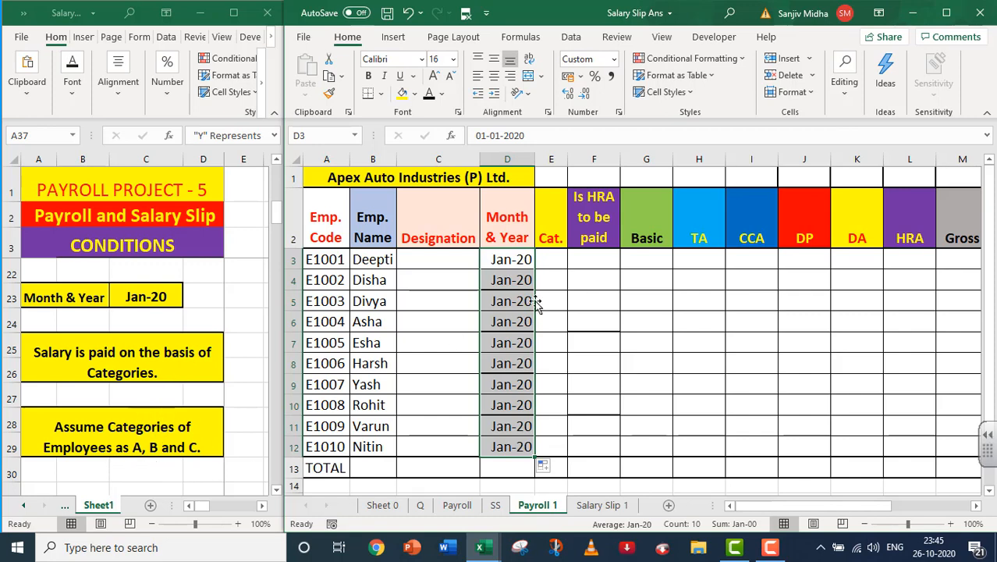
# Enter the employee categories C, B, C, A and B in cells E3 to E7 of the Cat. column.
pyautogui.click(552, 258)
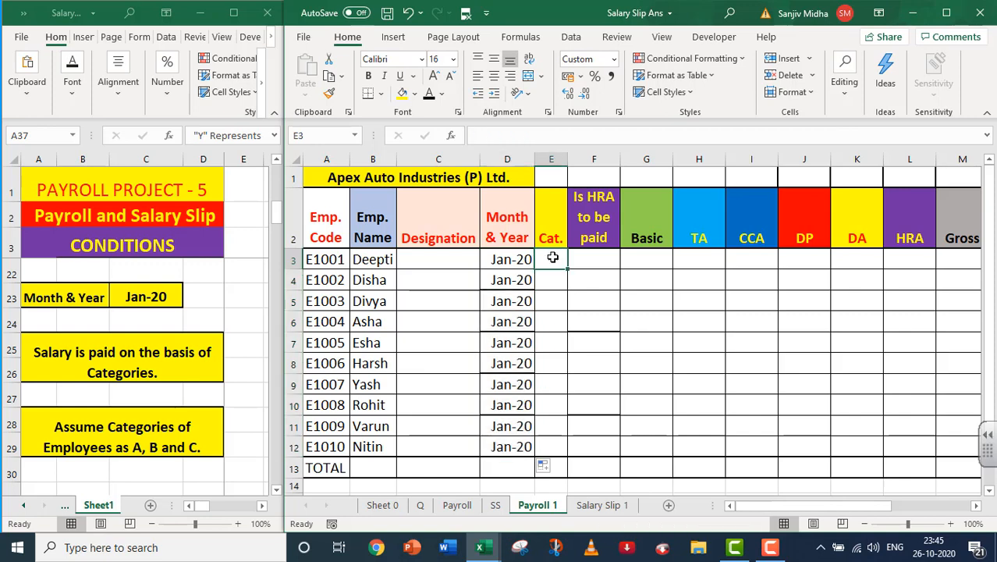
pyautogui.write('C')
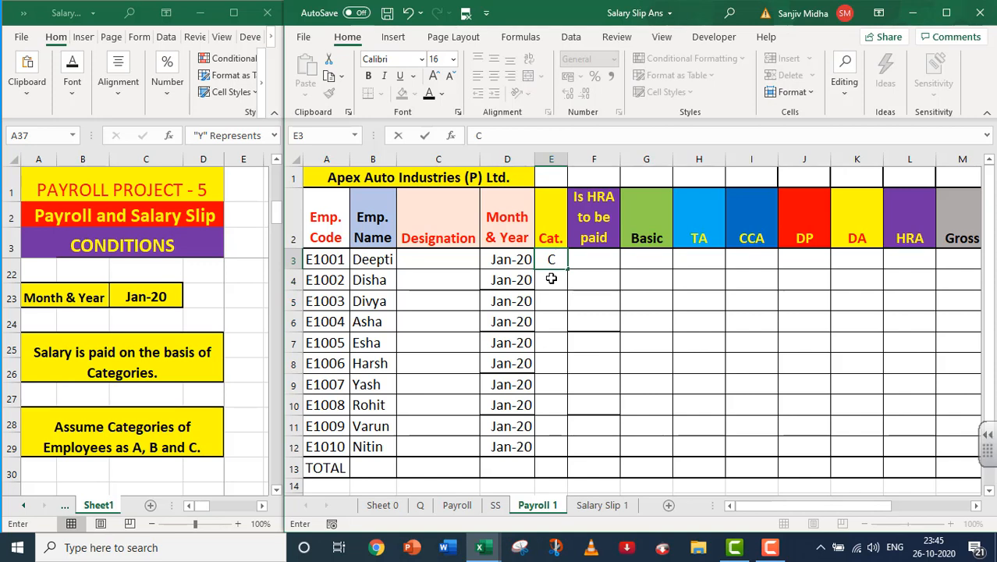
pyautogui.hotkey('ctrl', 'Return')
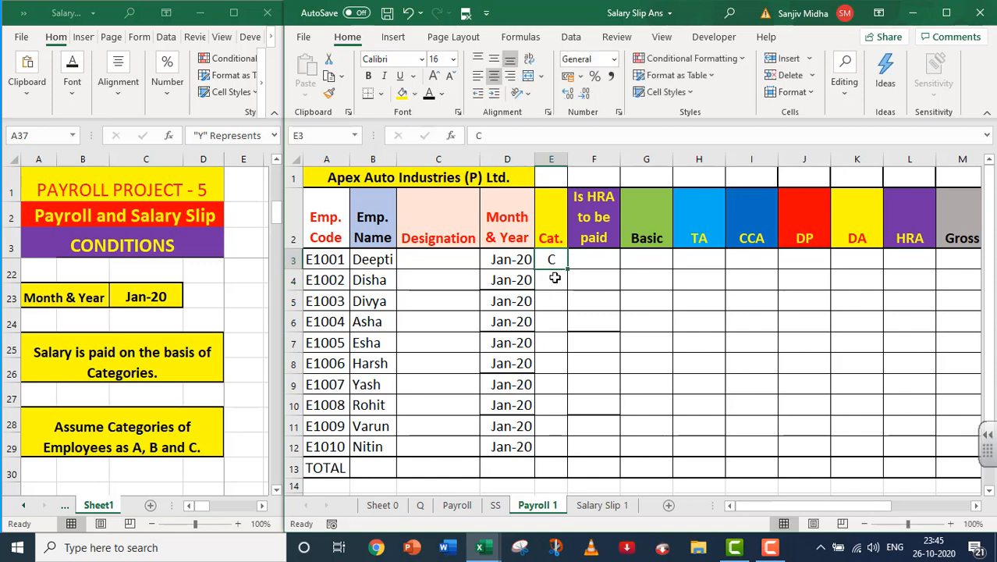
pyautogui.click(555, 277)
pyautogui.write('B')
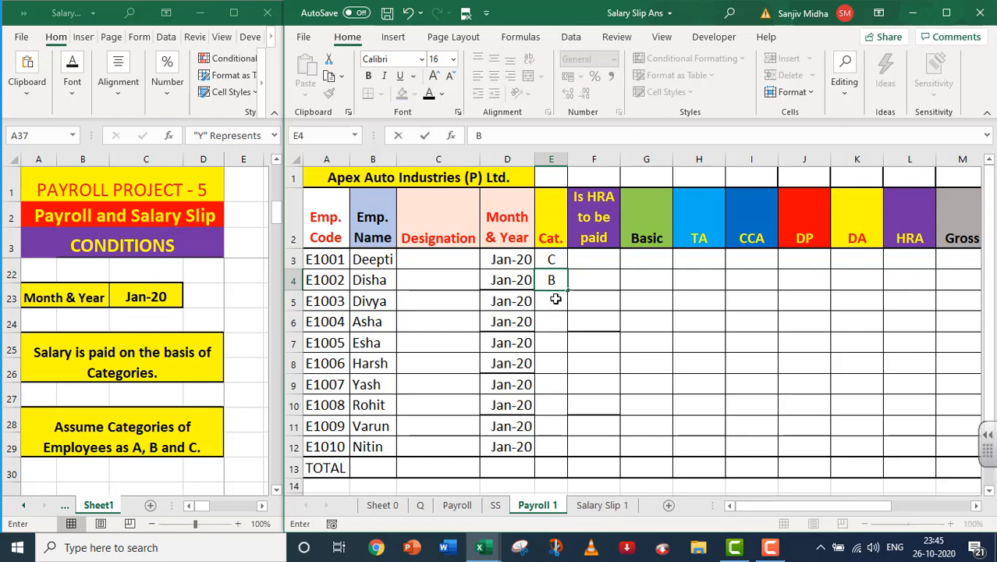
pyautogui.click(555, 299)
pyautogui.write('C')
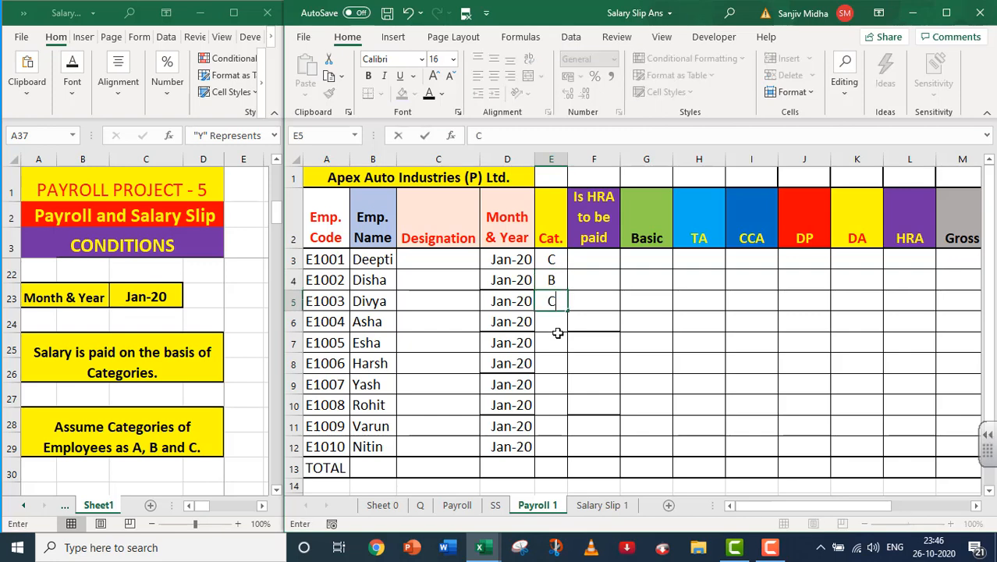
pyautogui.click(554, 320)
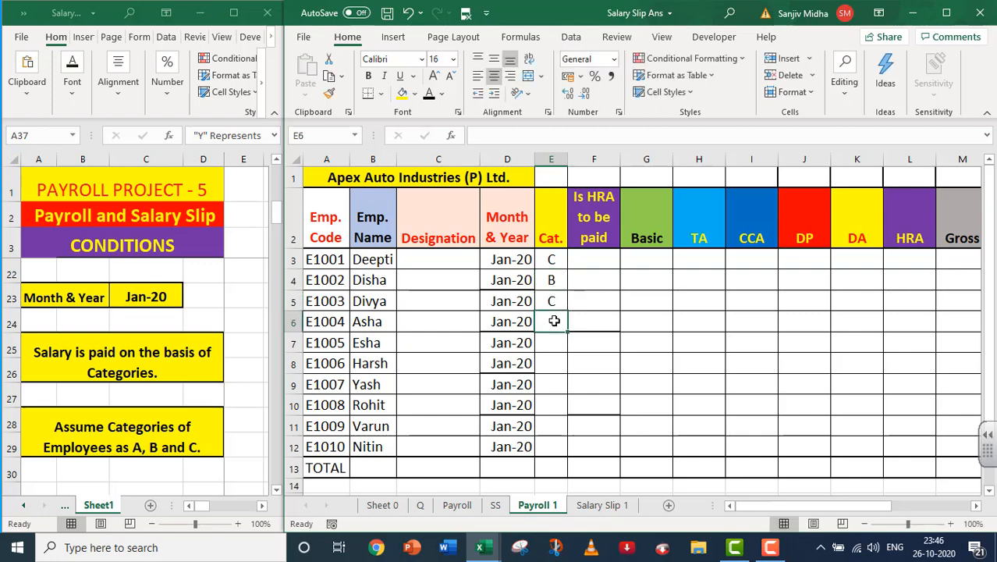
pyautogui.write('A')
pyautogui.click(551, 342)
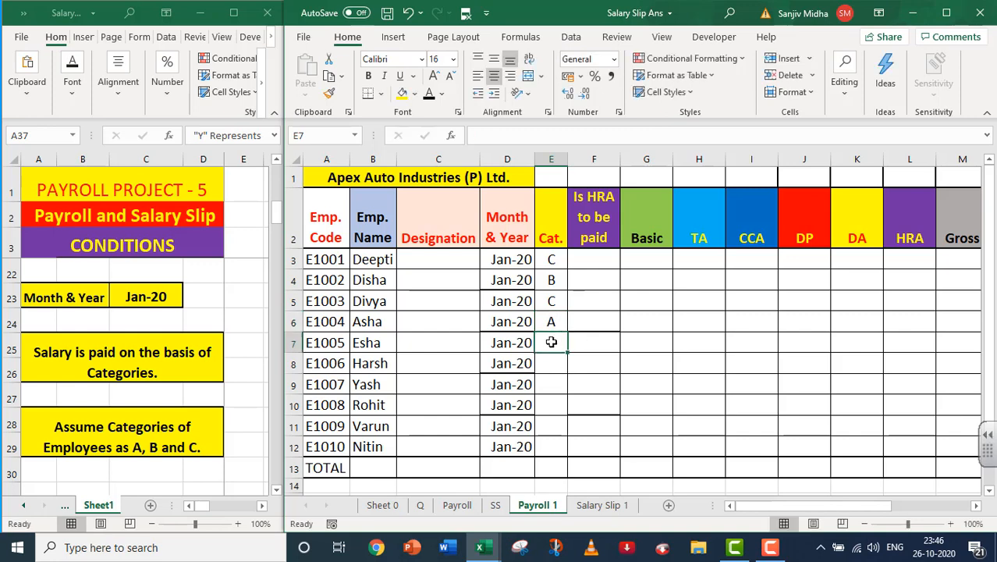
pyautogui.write('B')
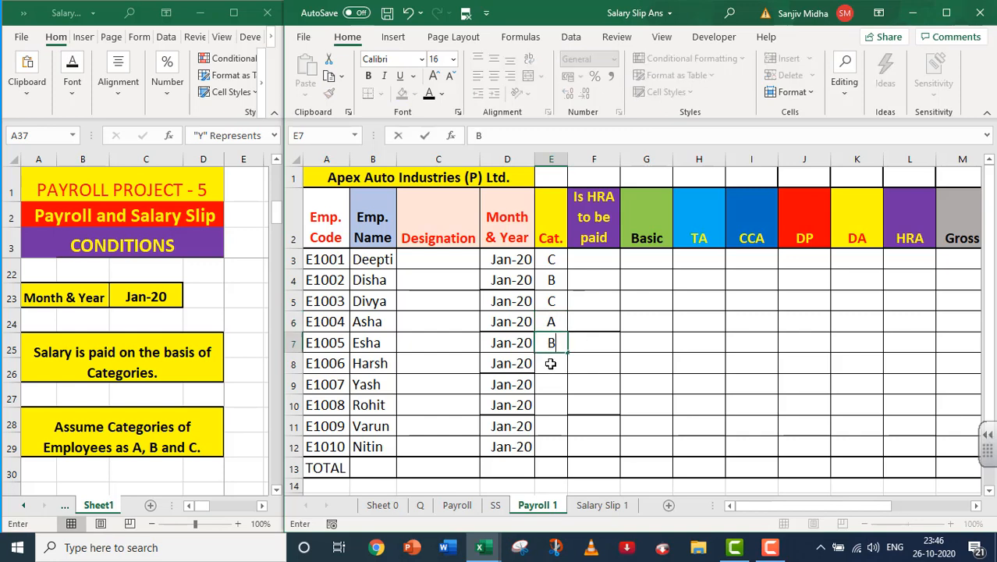
# Complete the Cat. column with A, C, C, A and B in cells E8 to E12.
pyautogui.click(551, 365)
pyautogui.write('A')
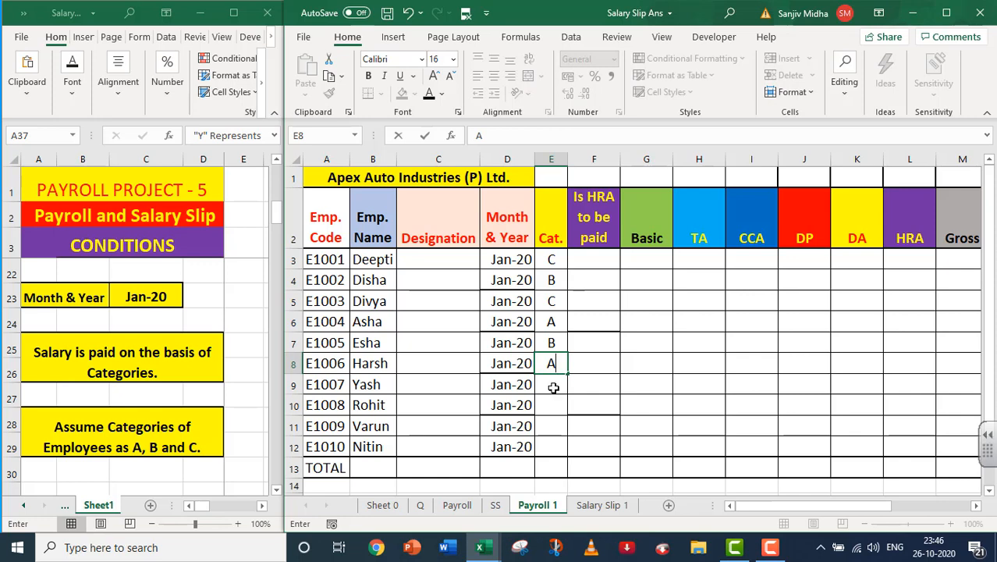
pyautogui.click(553, 385)
pyautogui.write('C')
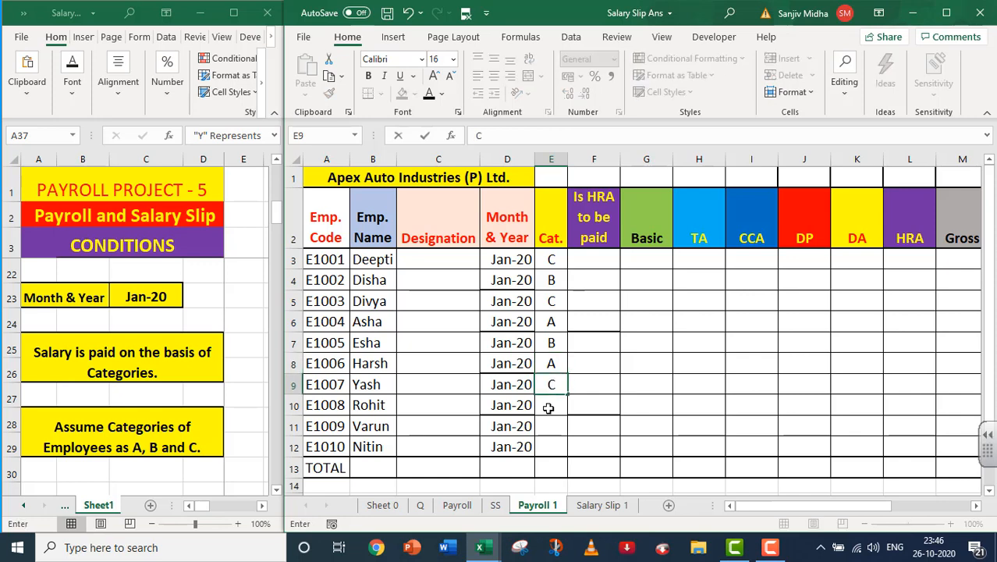
pyautogui.click(548, 407)
pyautogui.write('C')
pyautogui.click(555, 424)
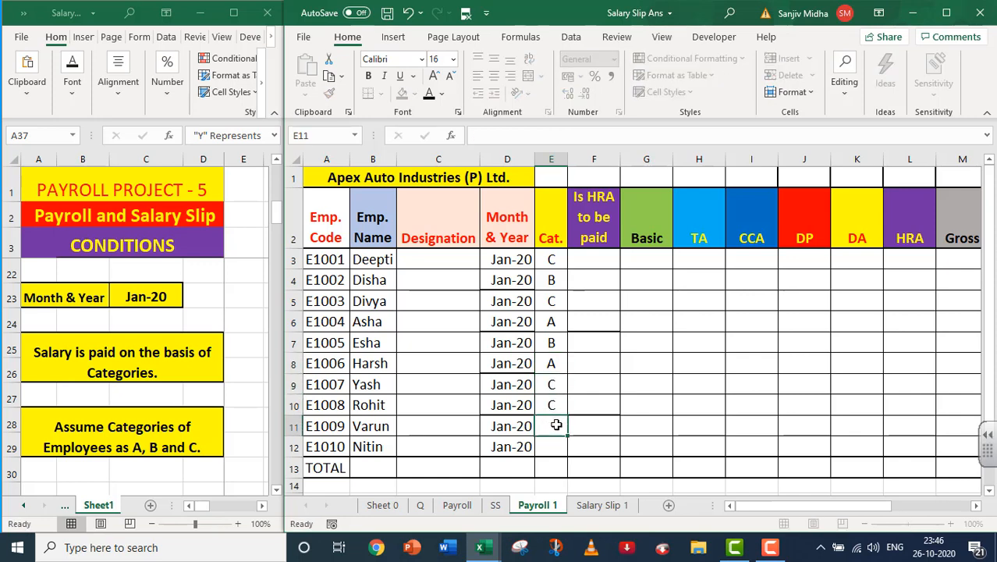
pyautogui.write('A')
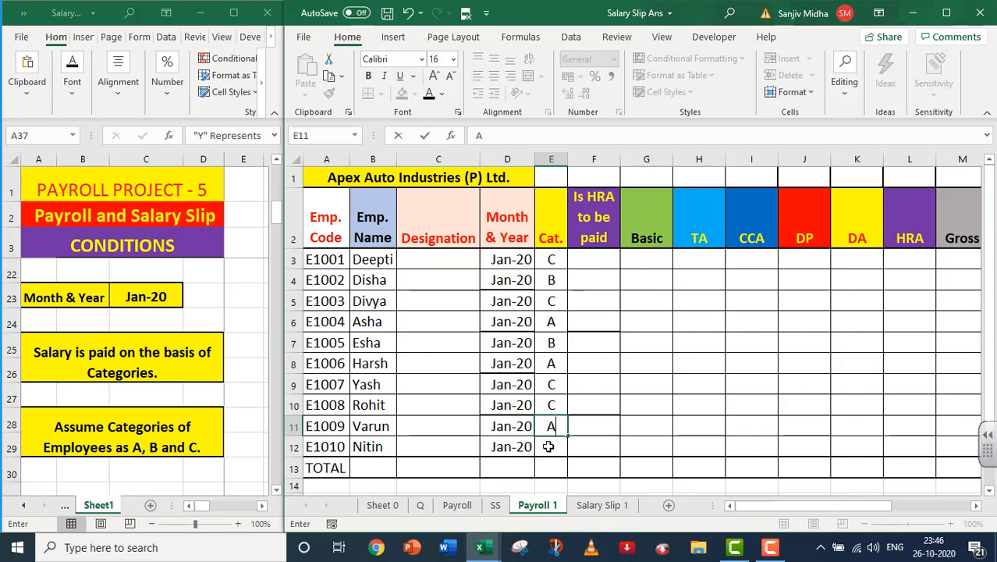
pyautogui.click(548, 446)
pyautogui.write('B')
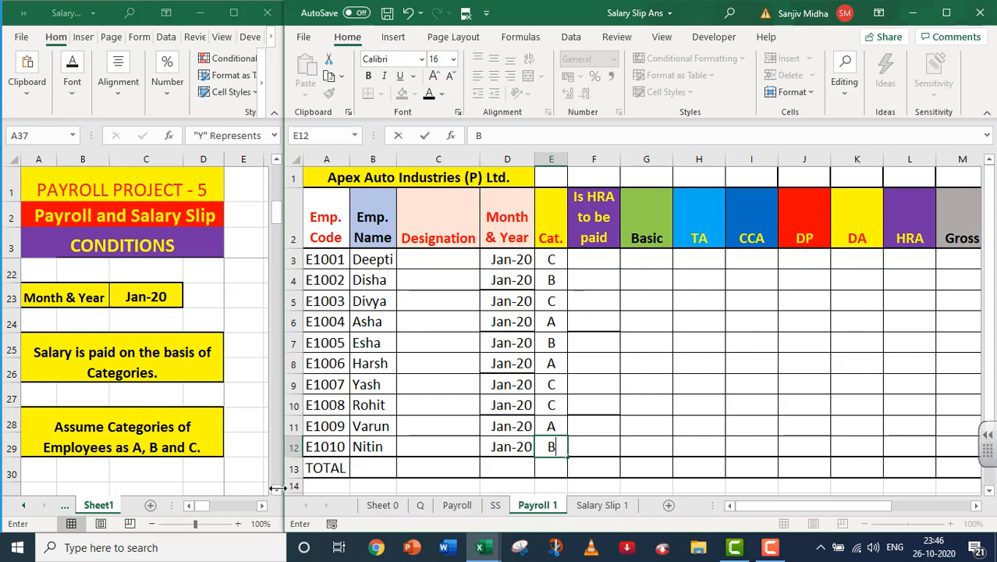
# Enter Y, N, Y, N in F3 to F6 under Is HRA to be paid and fill the alternating pattern down to F12.
pyautogui.scroll(-4, 273, 485)
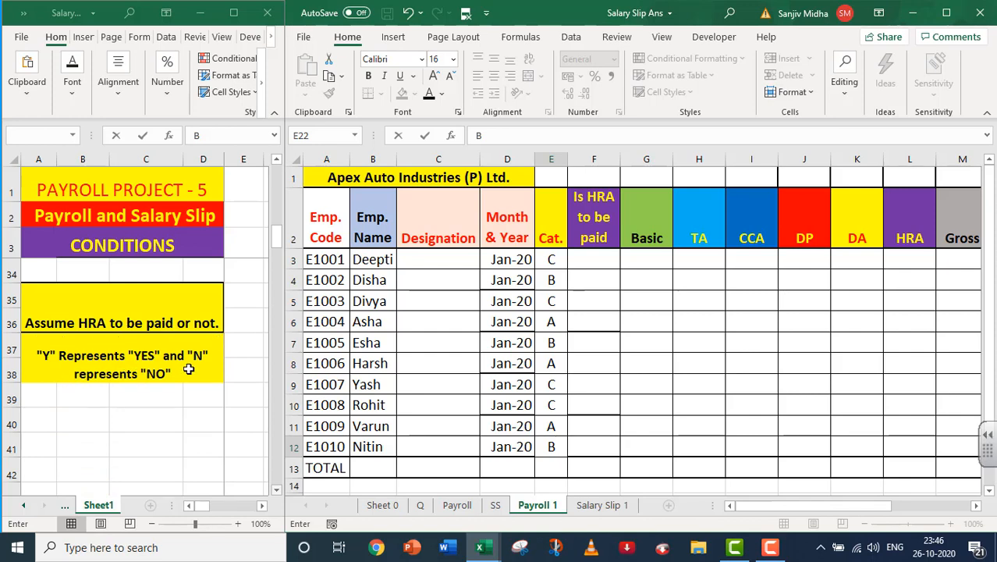
pyautogui.click(584, 258)
pyautogui.click(584, 259)
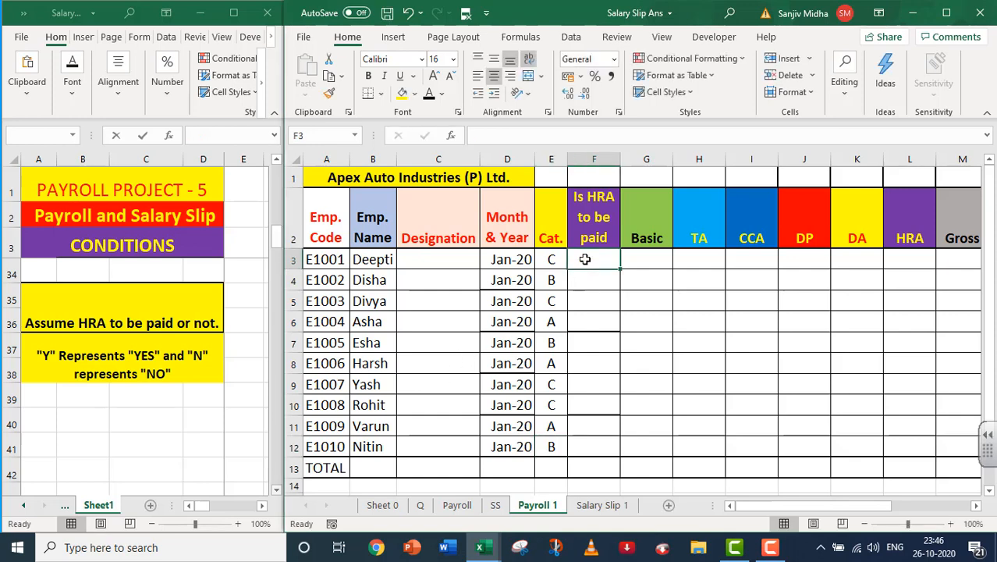
pyautogui.write('Y')
pyautogui.click(591, 278)
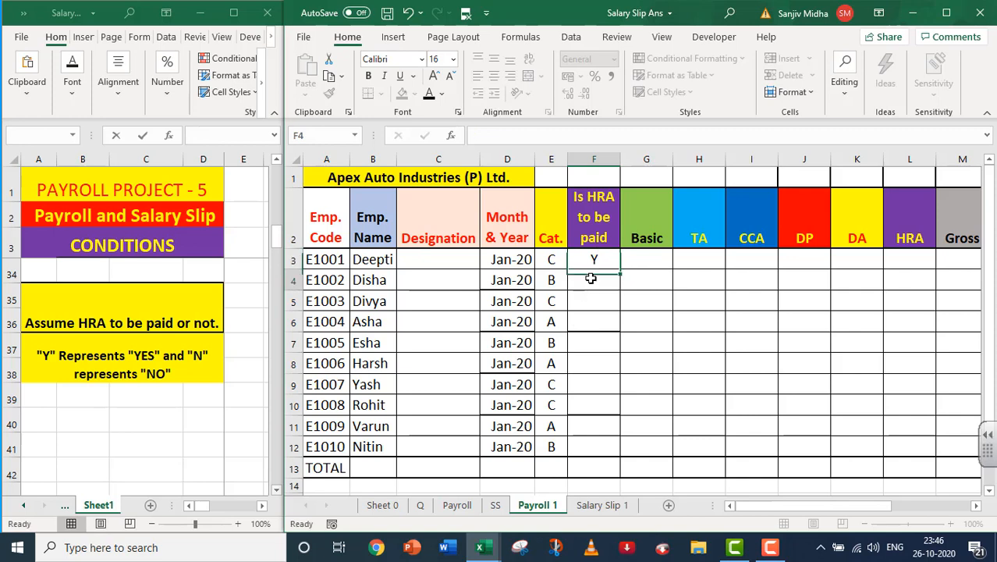
pyautogui.write('N')
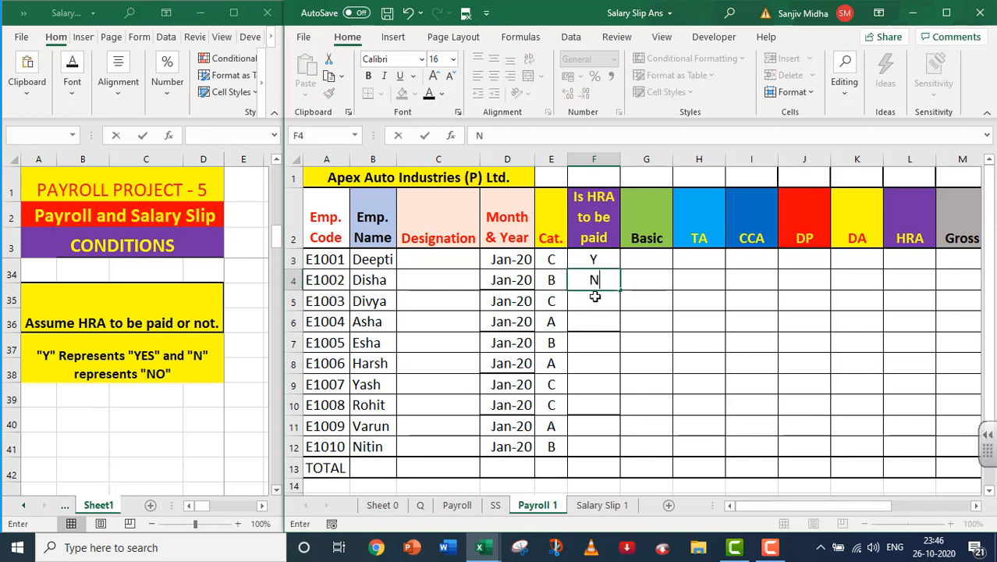
pyautogui.click(594, 296)
pyautogui.write('Y')
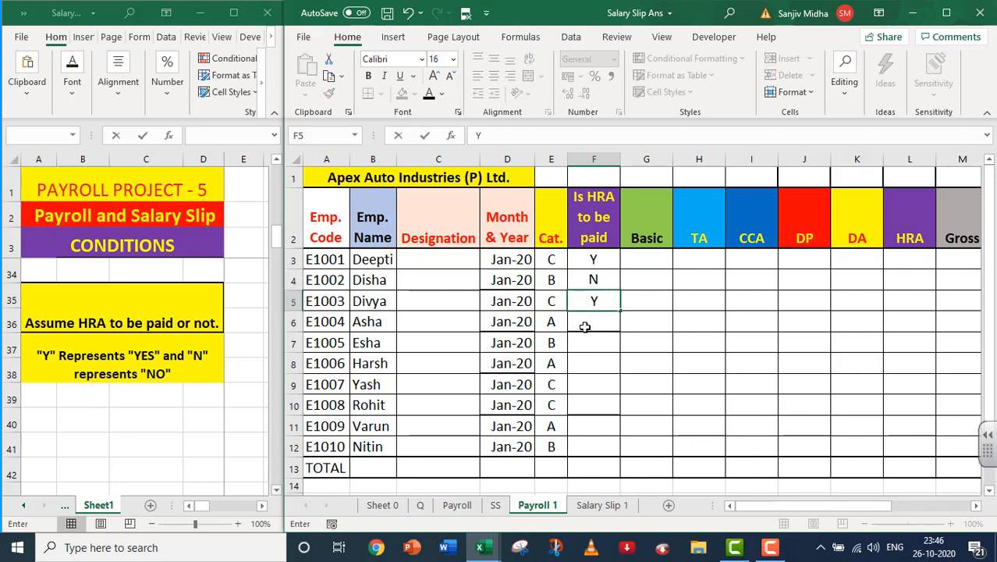
pyautogui.click(594, 322)
pyautogui.write('N')
pyautogui.moveTo(596, 261); pyautogui.dragTo(624, 456)
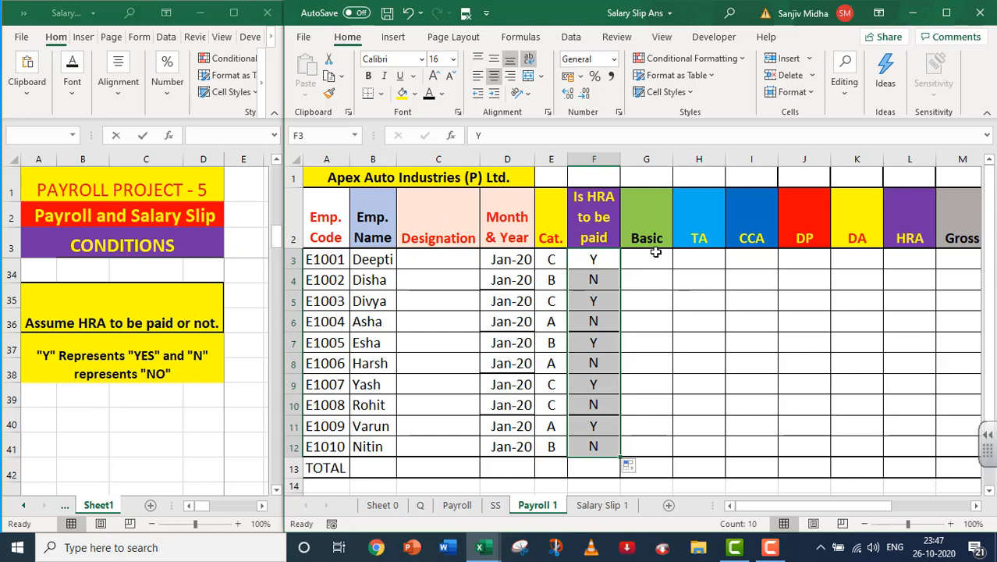
# Consult the Basic Salary, TA and CCA rules in the conditions workbook, and begin G3's Basic formula with =IF(E3="A",25000,.
pyautogui.click(275, 486)
pyautogui.scroll(-4, 275, 486)
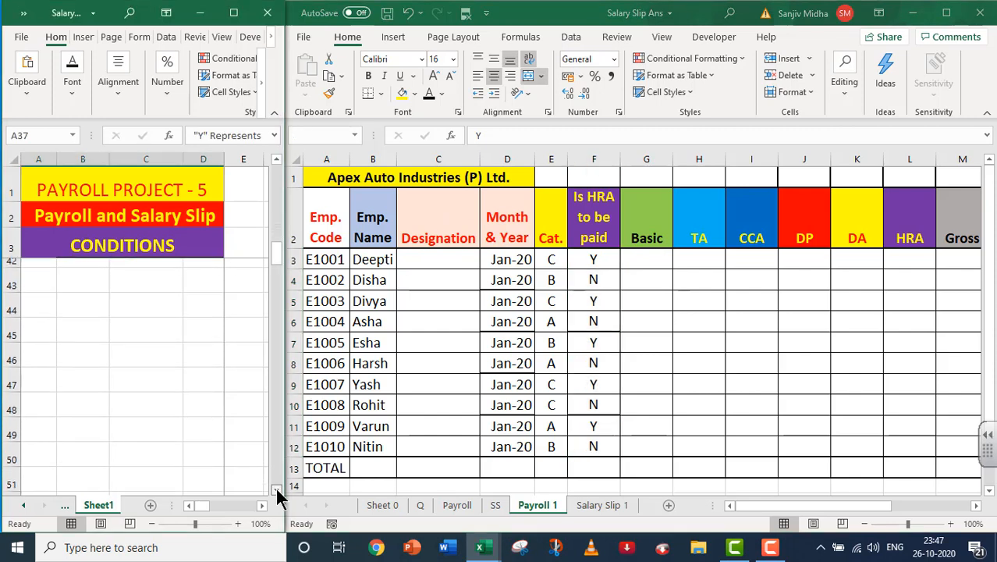
pyautogui.scroll(-3, 275, 487)
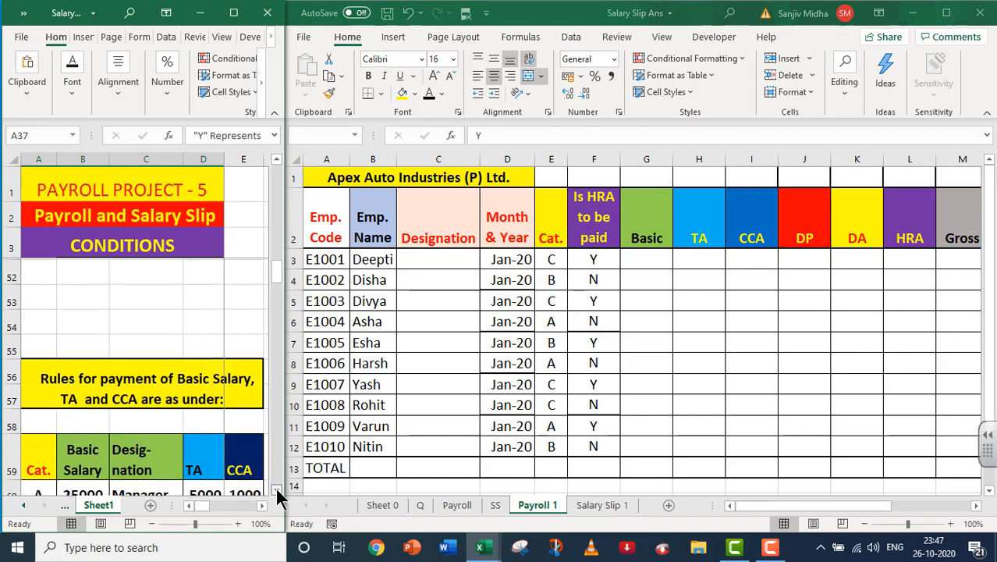
pyautogui.scroll(-2, 275, 486)
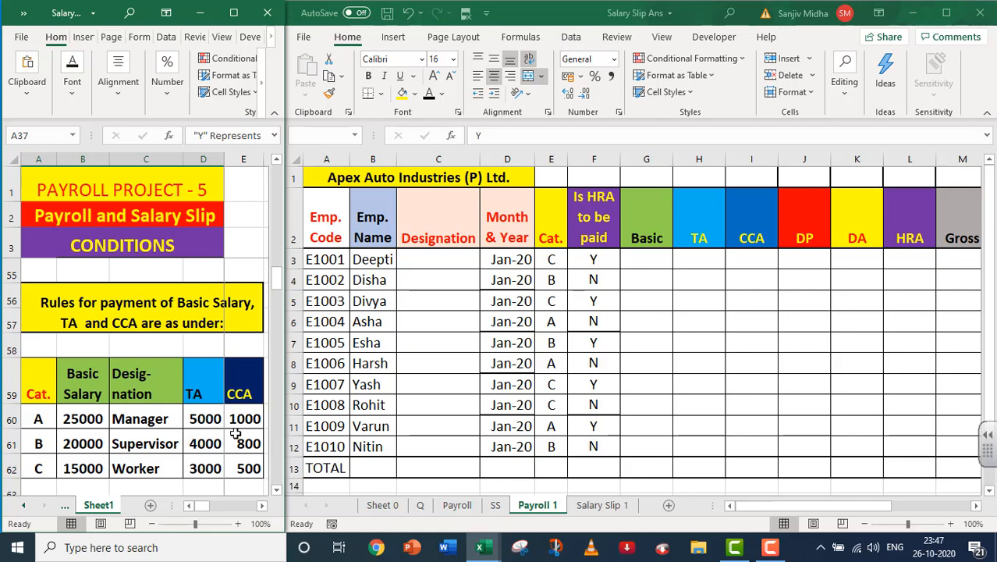
pyautogui.click(277, 490)
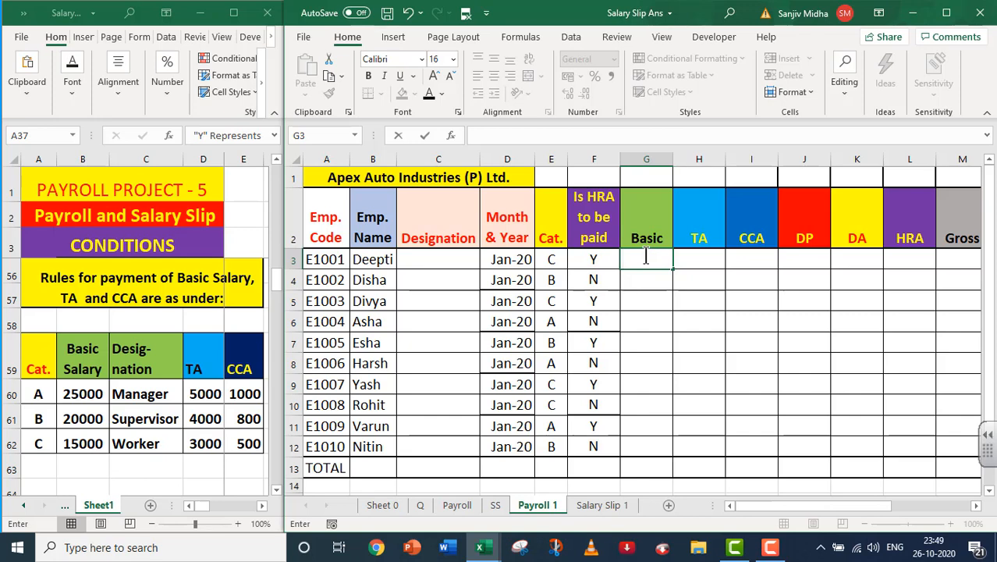
pyautogui.write('=')
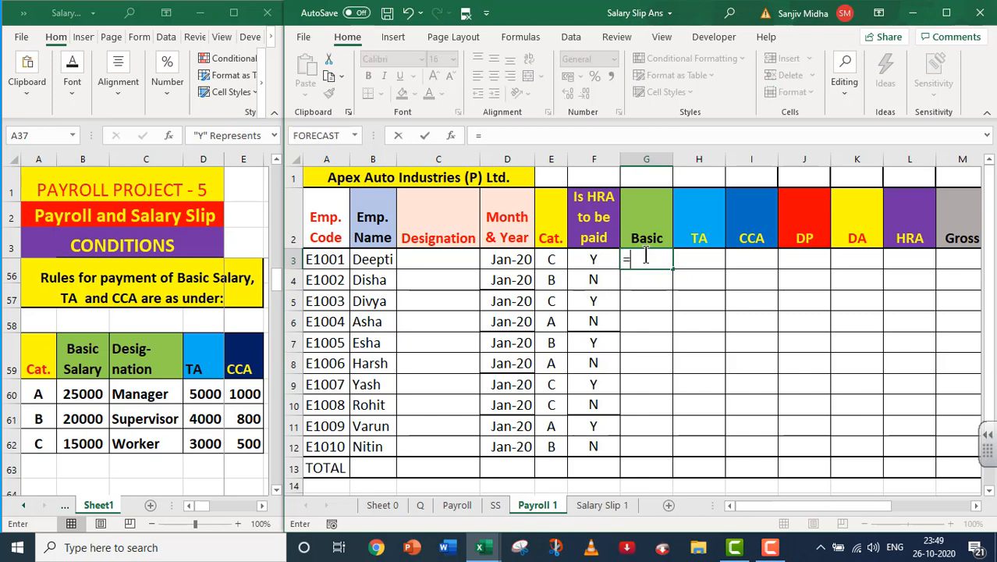
pyautogui.write('IF(')
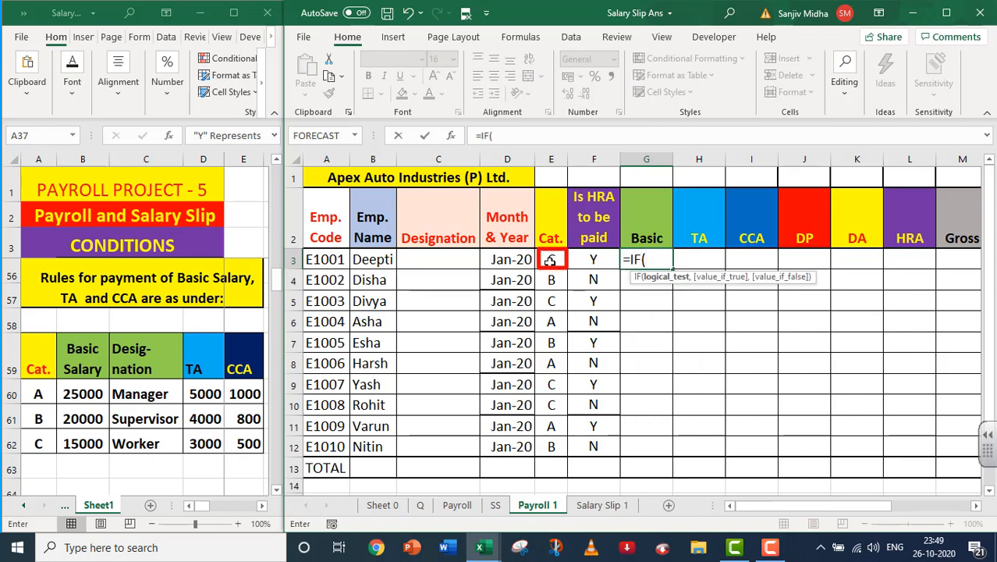
pyautogui.click(551, 260)
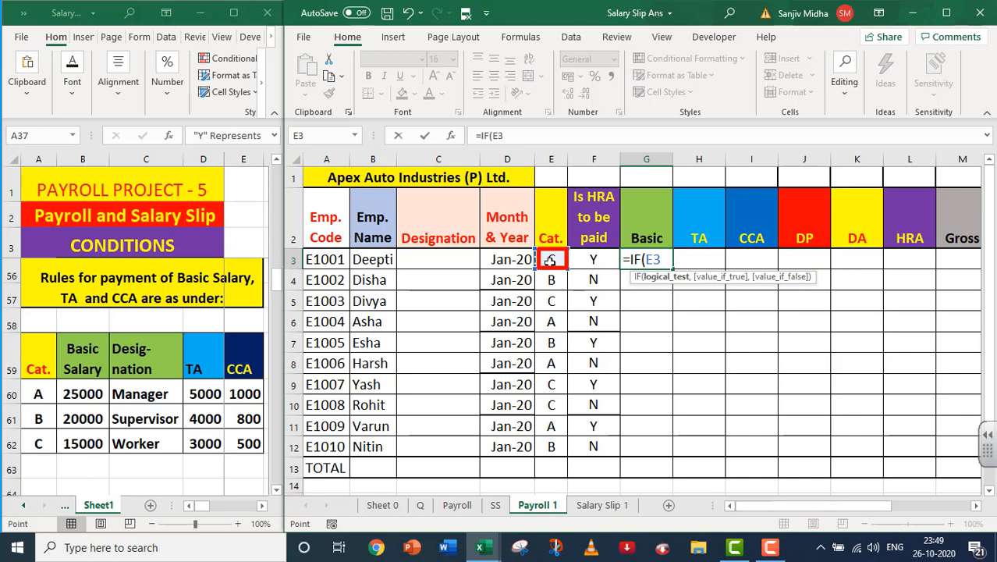
pyautogui.write('="A",')
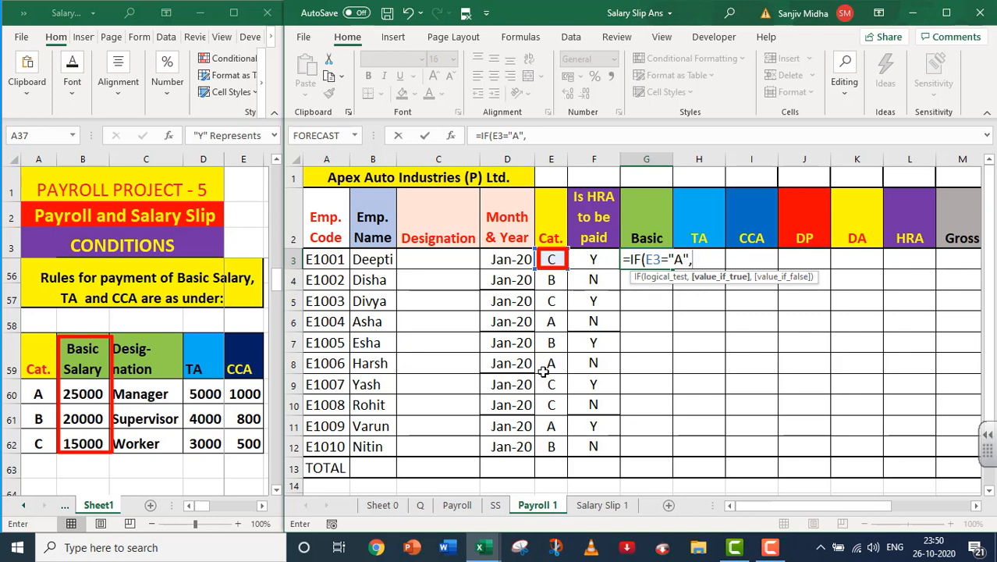
pyautogui.write('25000,')
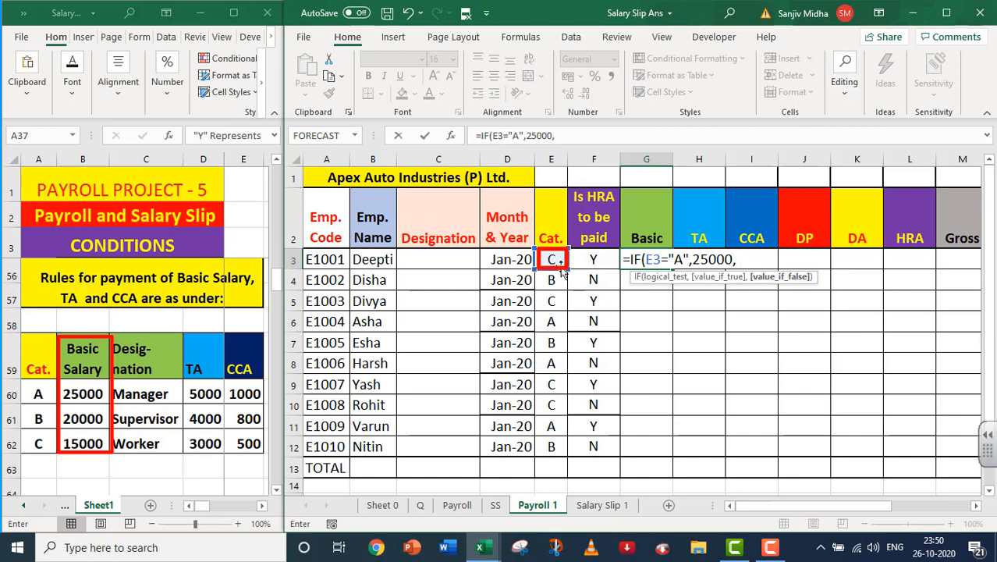
# Complete G3's formula with the nested test IF(E3="B",20000,15000)) and fill it down the Basic column to G12.
pyautogui.write('IF(')
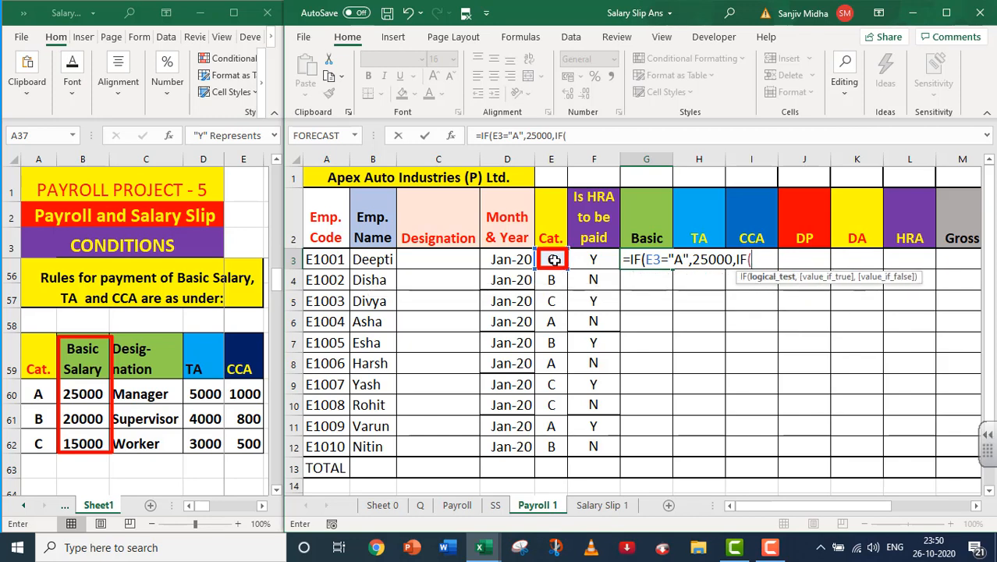
pyautogui.click(554, 260)
pyautogui.write('="')
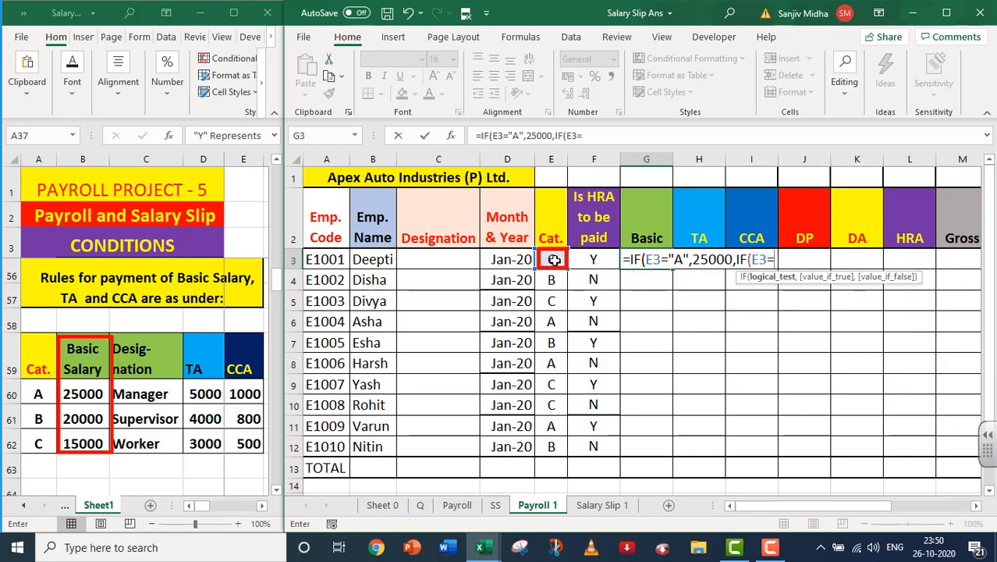
pyautogui.write('B",')
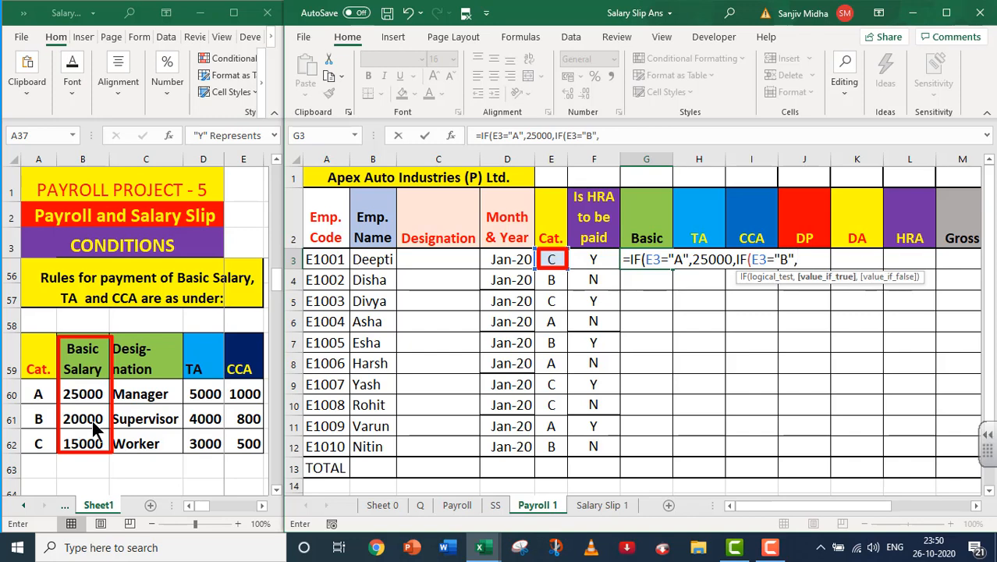
pyautogui.write('20')
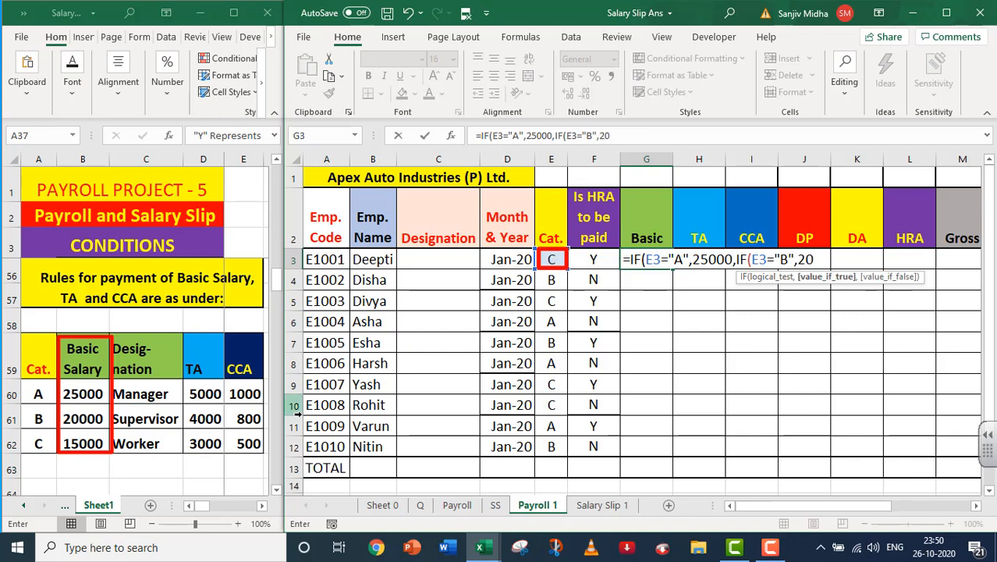
pyautogui.write('000,')
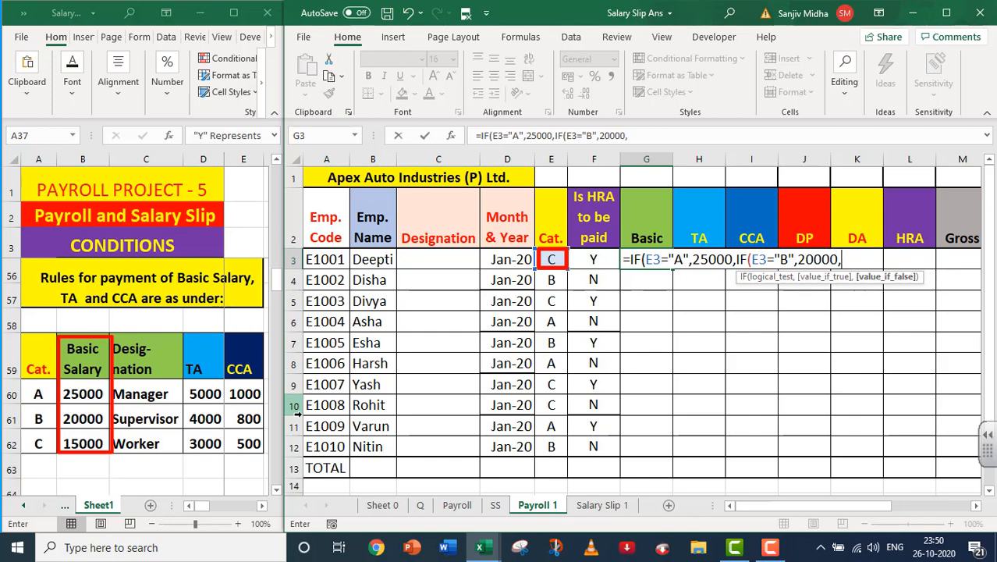
pyautogui.write('1')
pyautogui.write('5')
pyautogui.write('000')
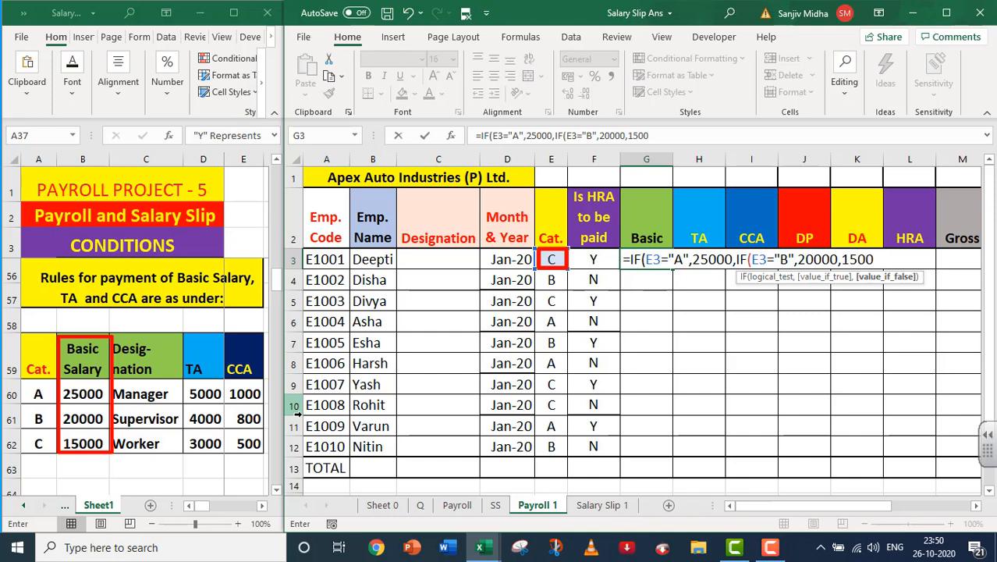
pyautogui.write(')')
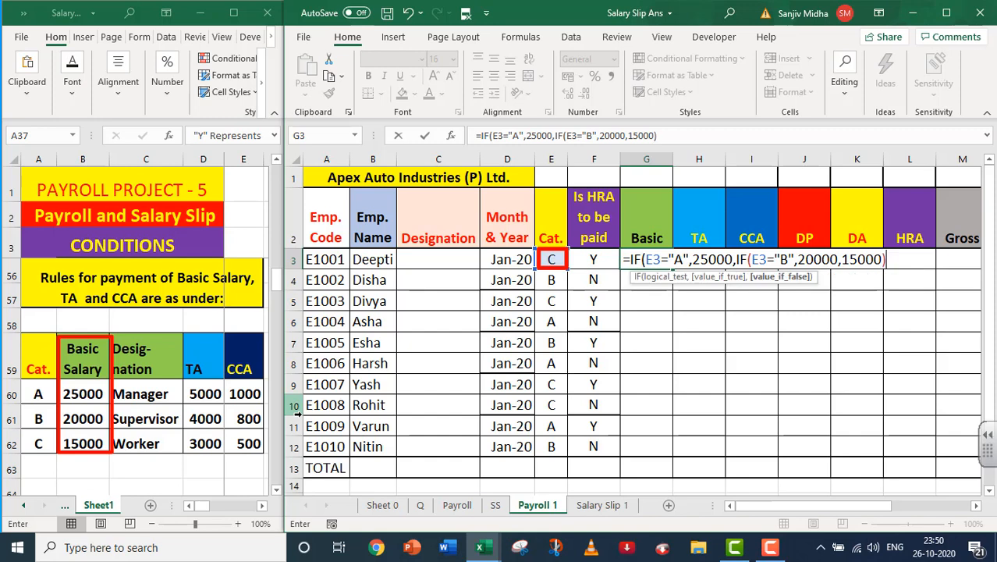
pyautogui.write(')')
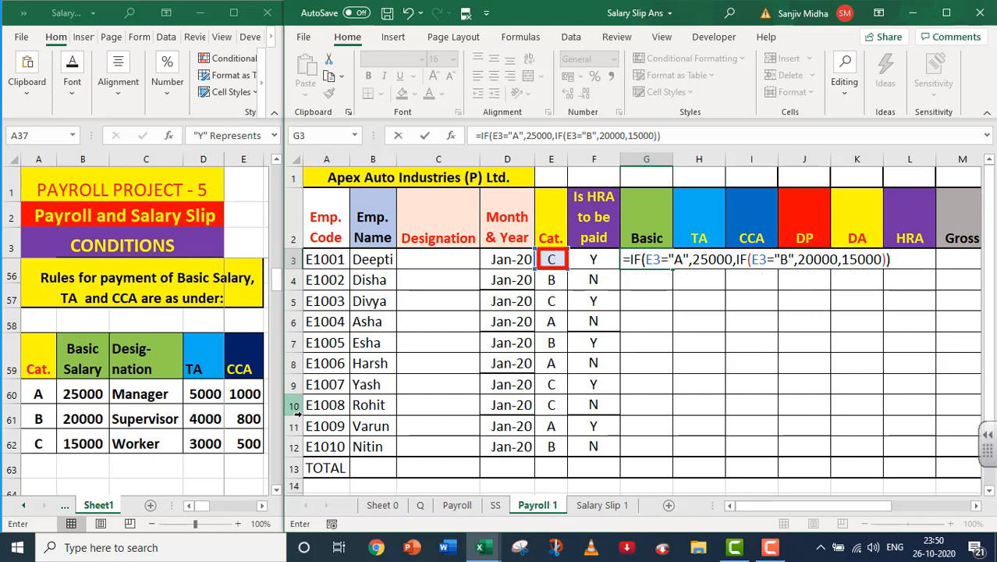
pyautogui.press('Return')
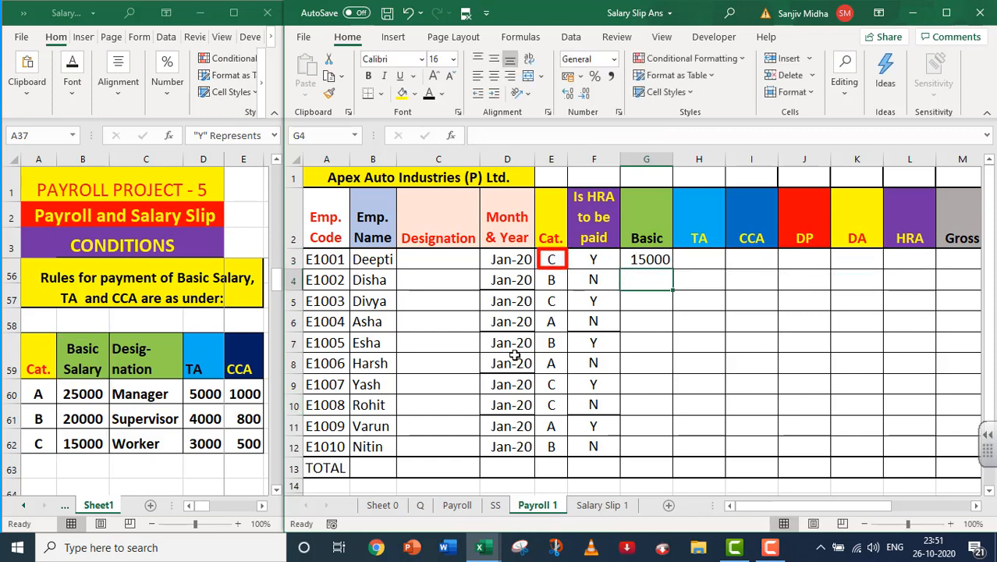
pyautogui.click(632, 259)
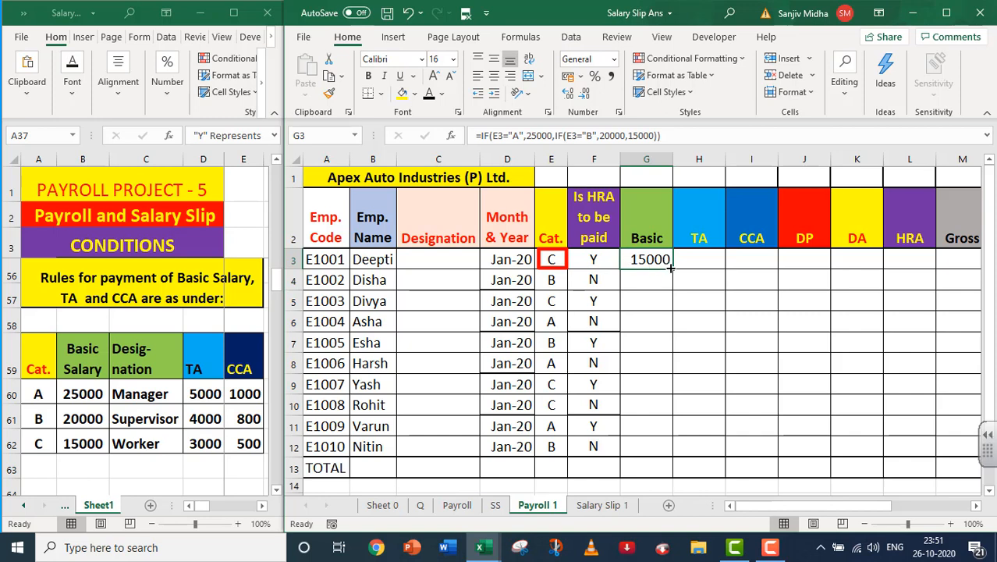
pyautogui.moveTo(670, 268); pyautogui.dragTo(669, 447)
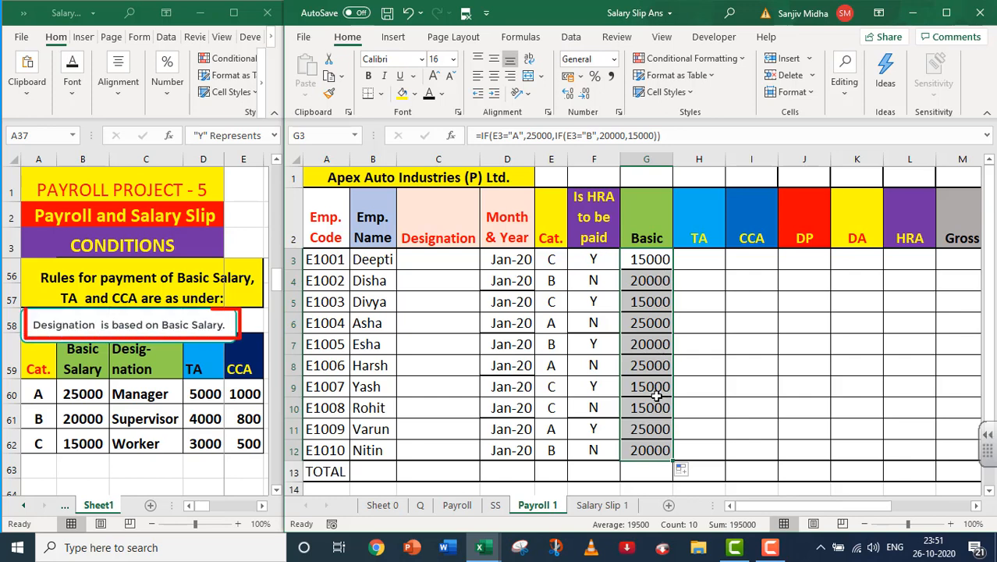
# Begin the Designation formula in C3 with =IF(G3=15000,"WORKER", based on the Basic salary.
pyautogui.click(444, 264)
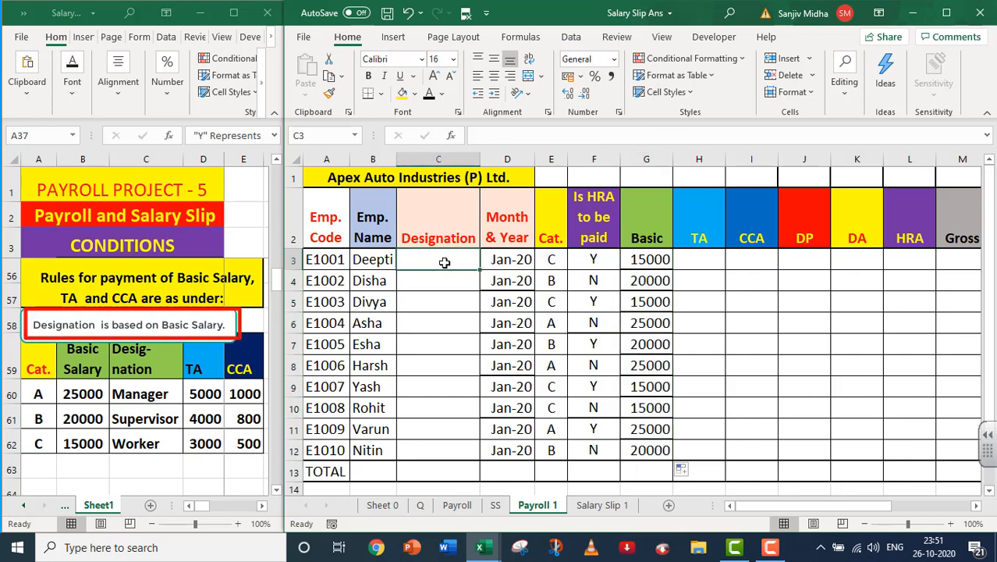
pyautogui.write('=')
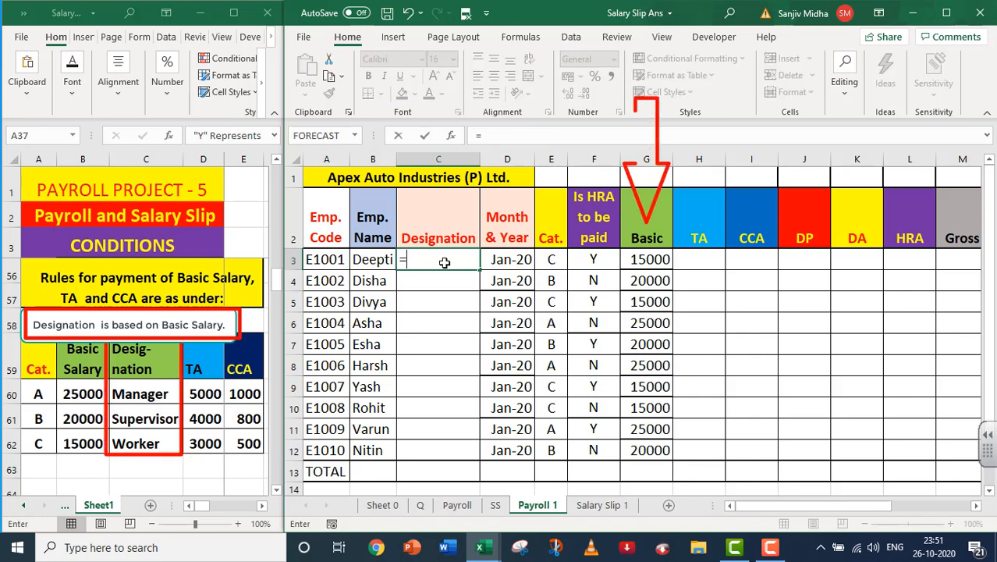
pyautogui.write('IF(')
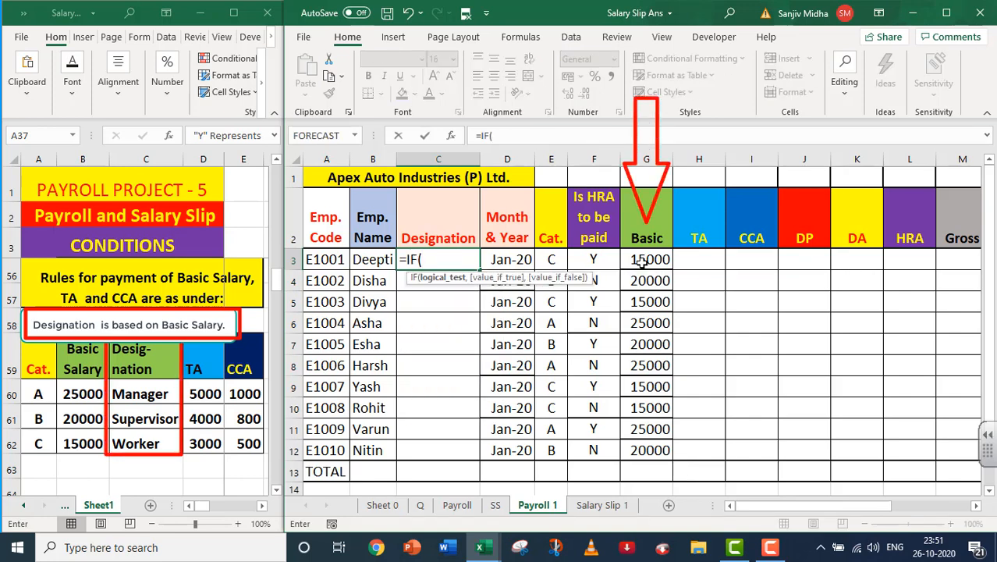
pyautogui.click(640, 263)
pyautogui.write('=')
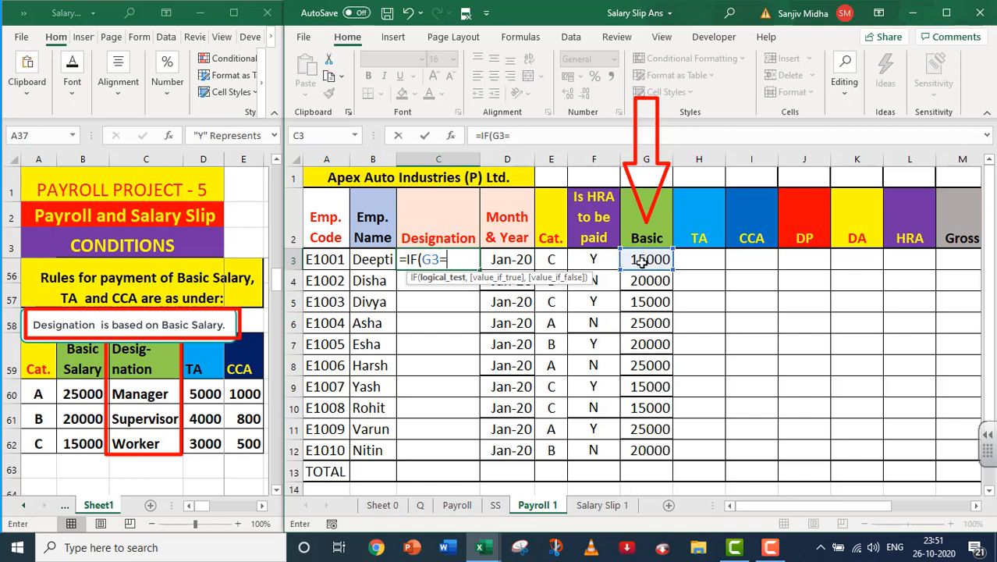
pyautogui.write('15000')
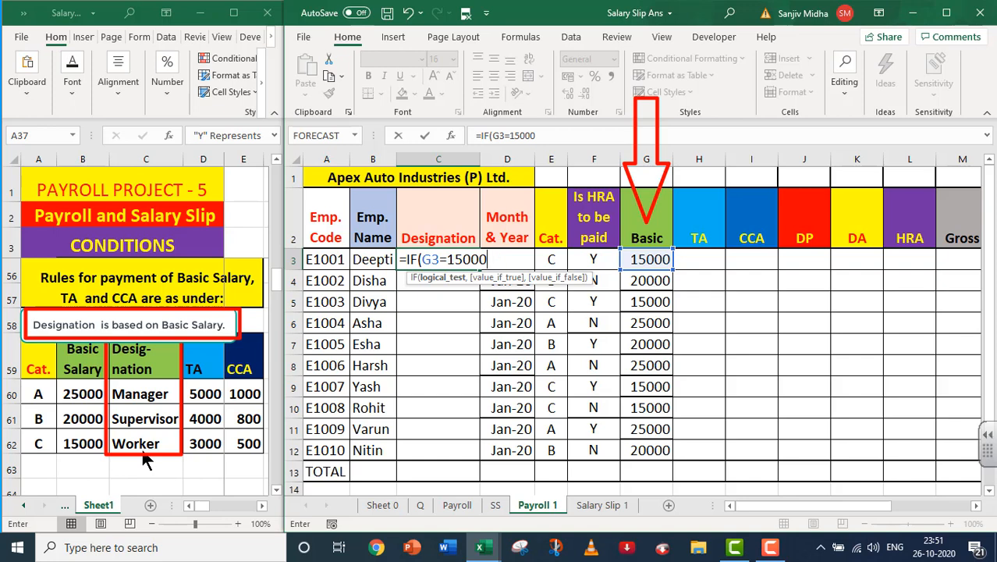
pyautogui.write(',"WOR')
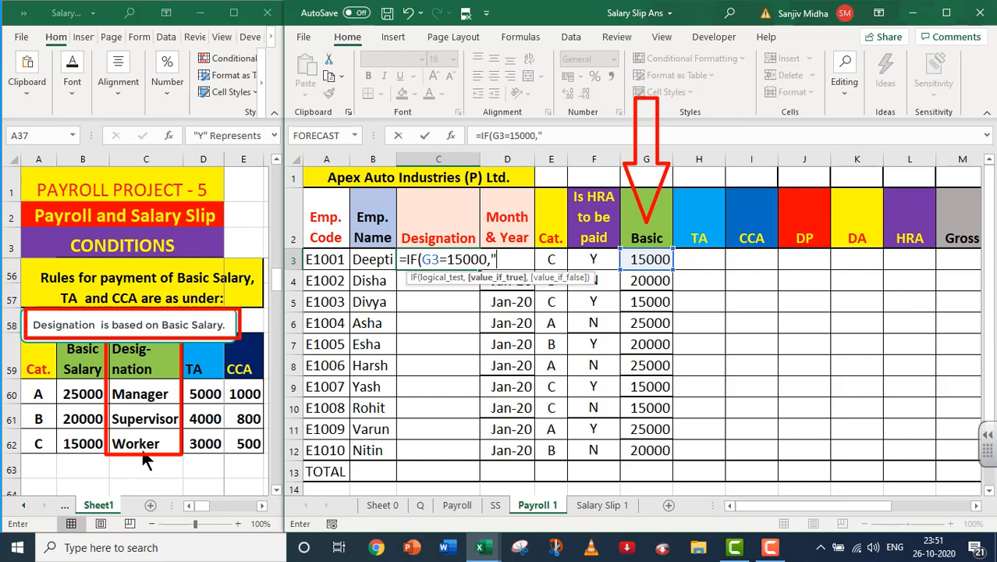
pyautogui.write('K')
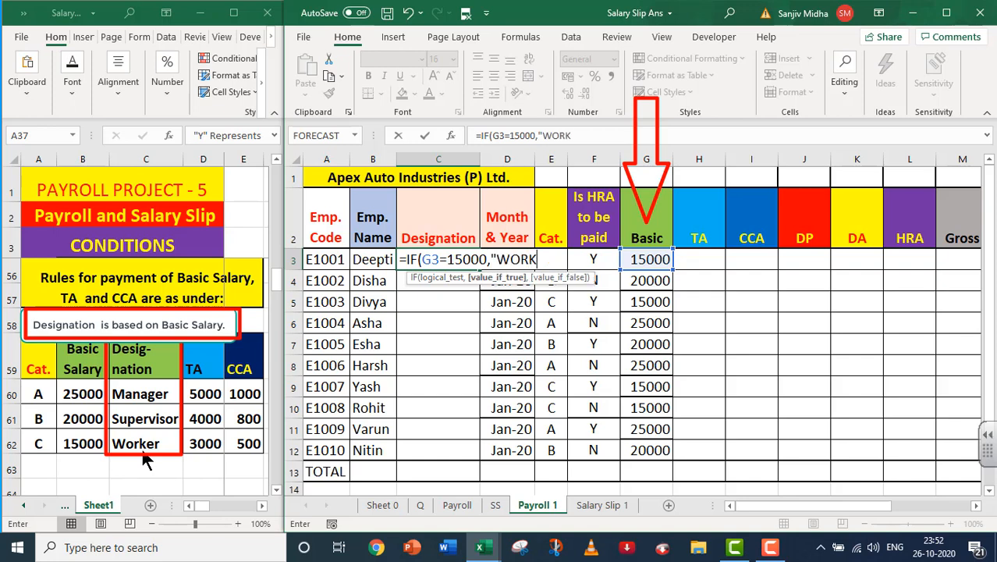
pyautogui.write('ER",')
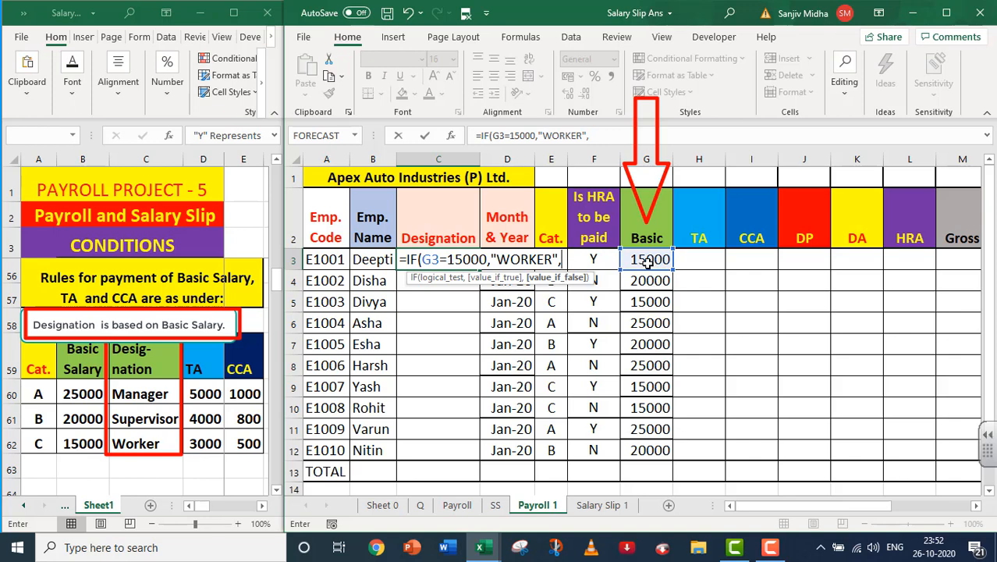
# Extend C3's Designation formula with the nested test IF(G3=20000,"SUPERVISOR",.
pyautogui.write('IF(')
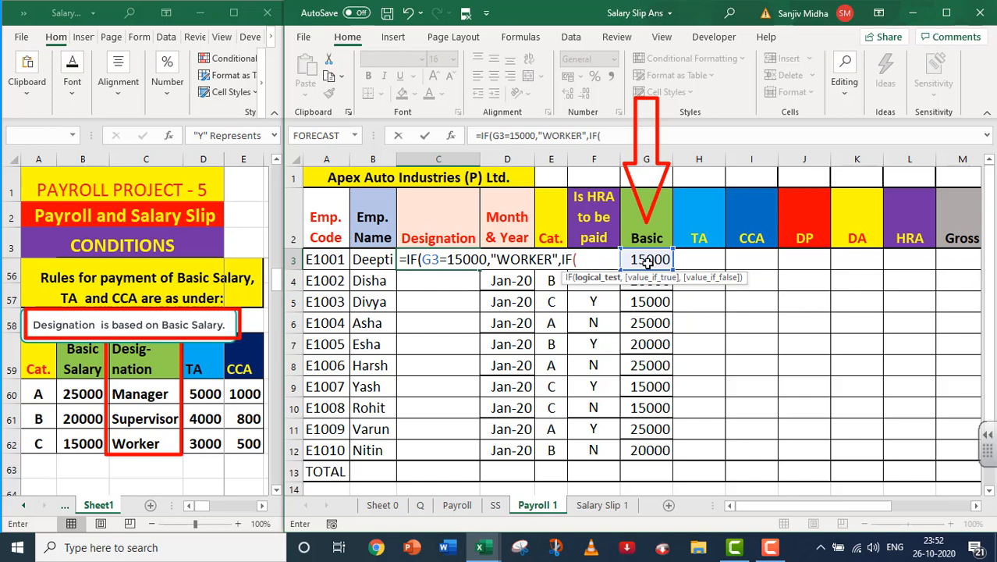
pyautogui.click(657, 265)
pyautogui.write('=')
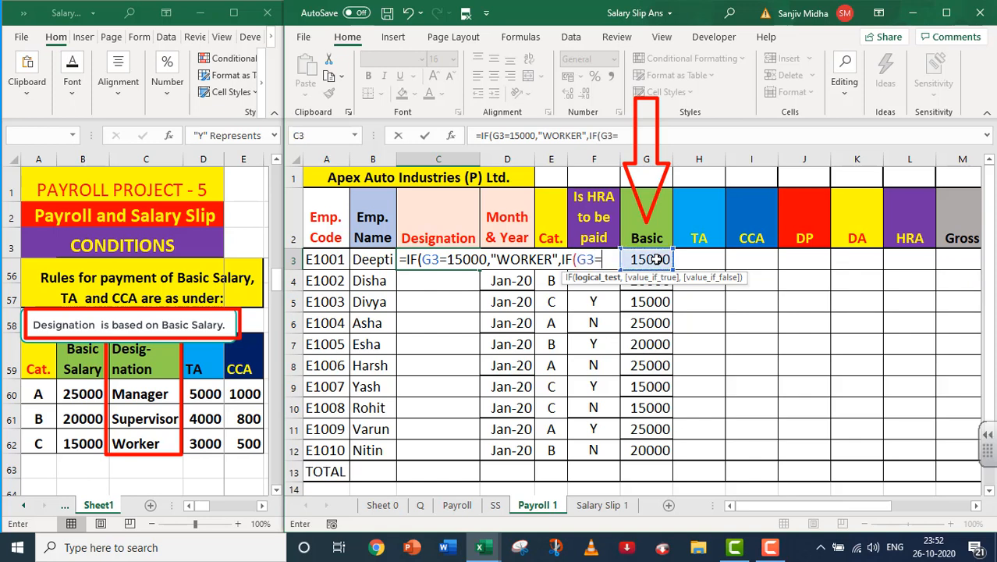
pyautogui.write('200')
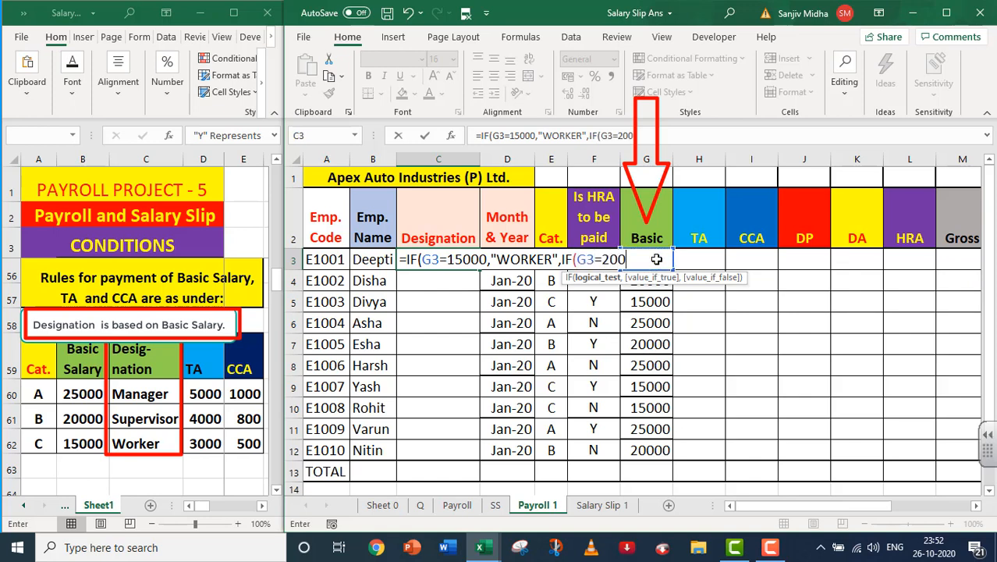
pyautogui.write('00,')
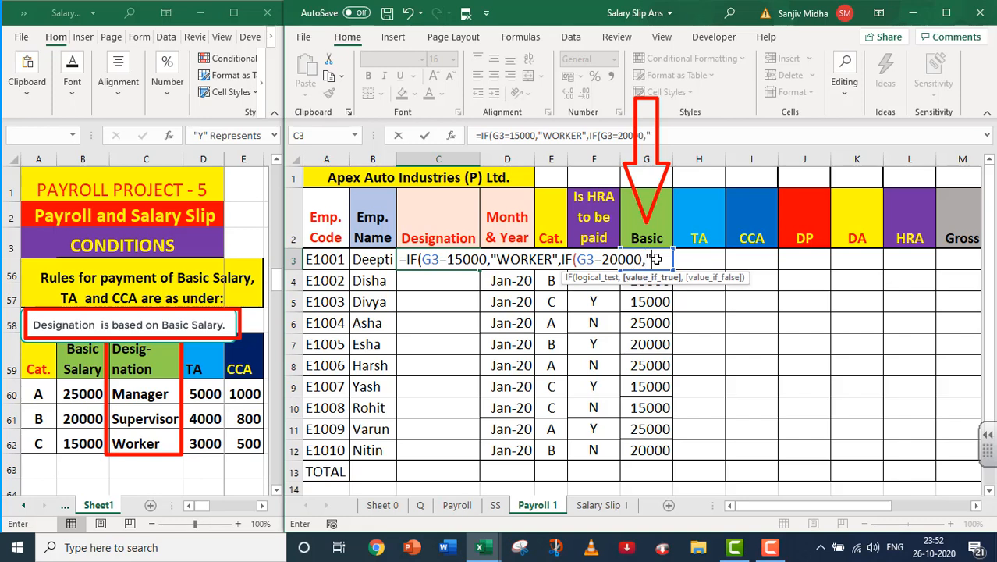
pyautogui.write('"SUPERVIS')
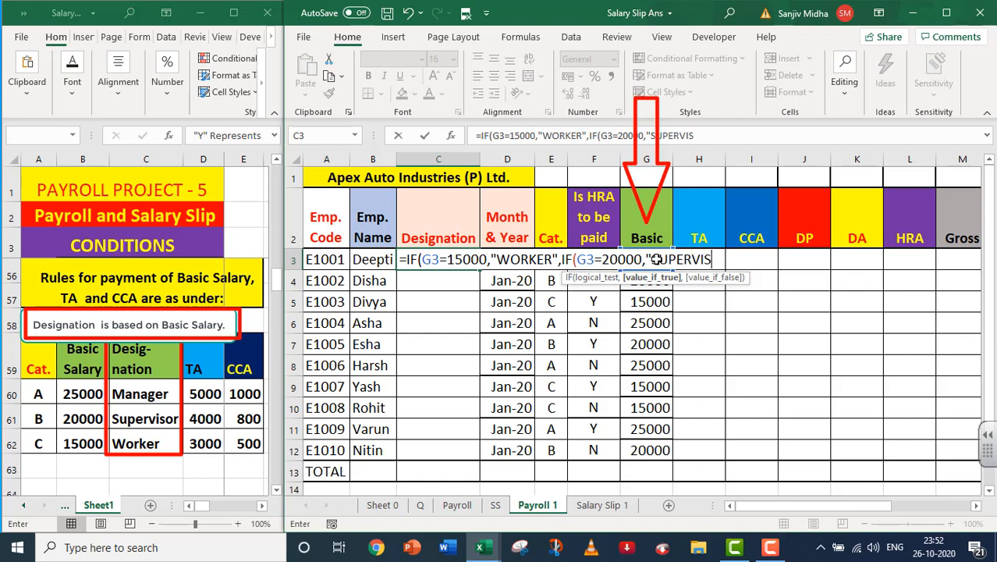
pyautogui.write('OR",')
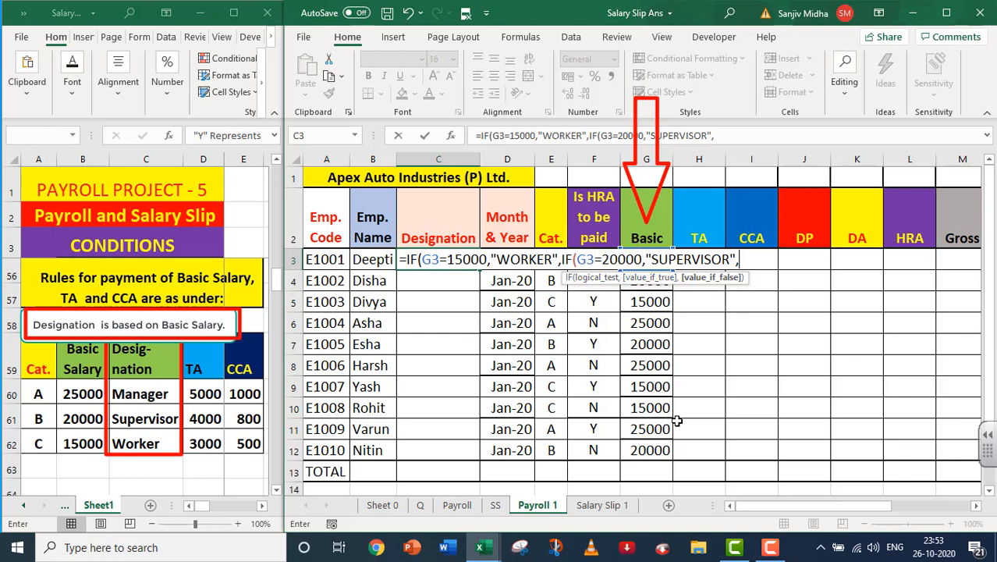
# Finish C3's formula with "MANAGER")) as the remaining case and fill it down the Designation column to C12.
pyautogui.write('"')
pyautogui.write('MANA')
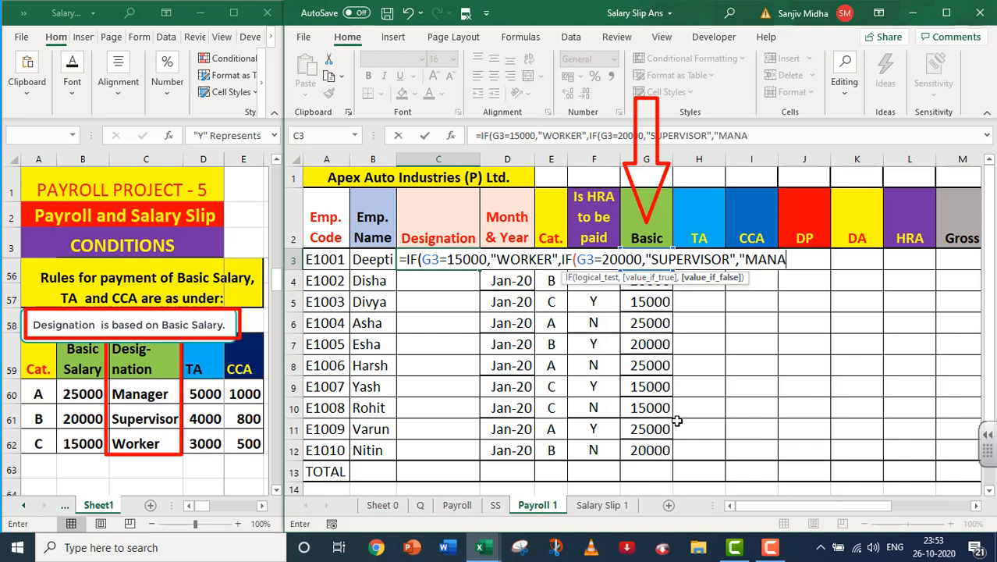
pyautogui.write('GER")')
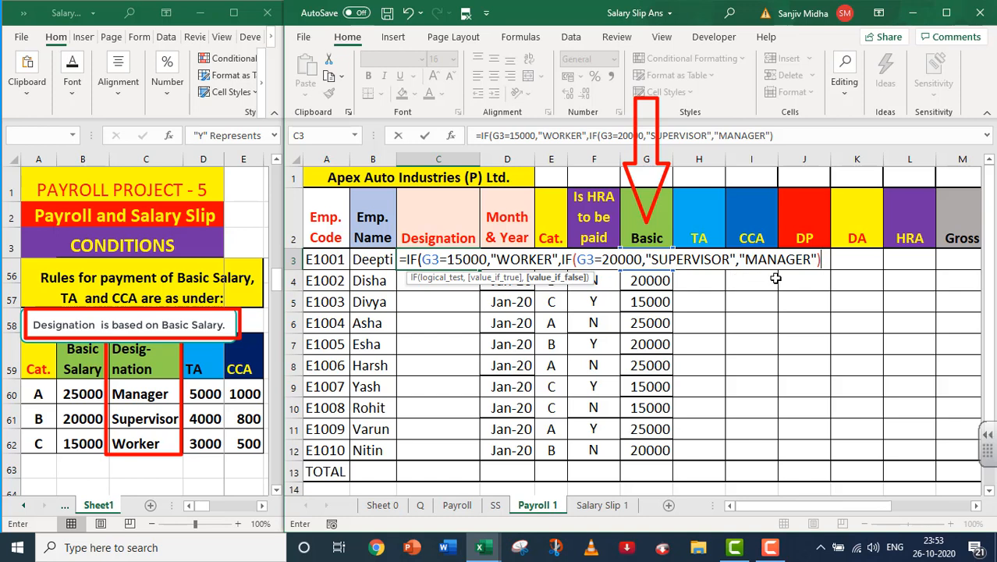
pyautogui.write(')')
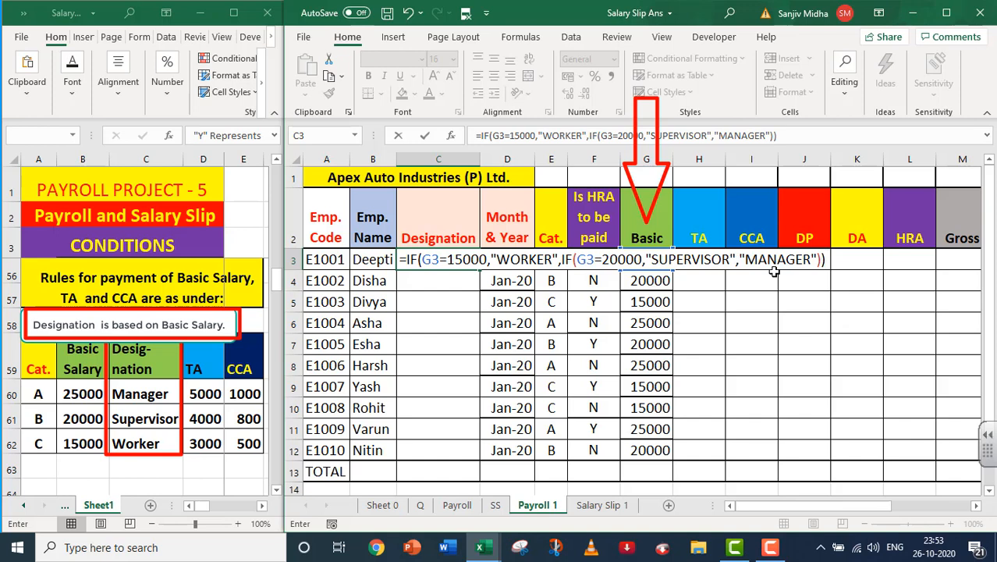
pyautogui.press('Return')
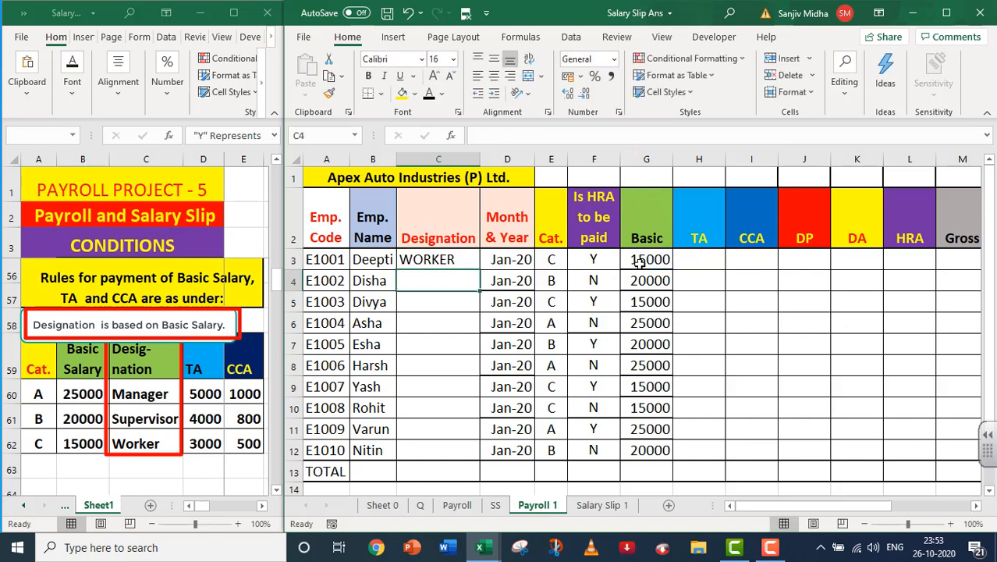
pyautogui.click(455, 256)
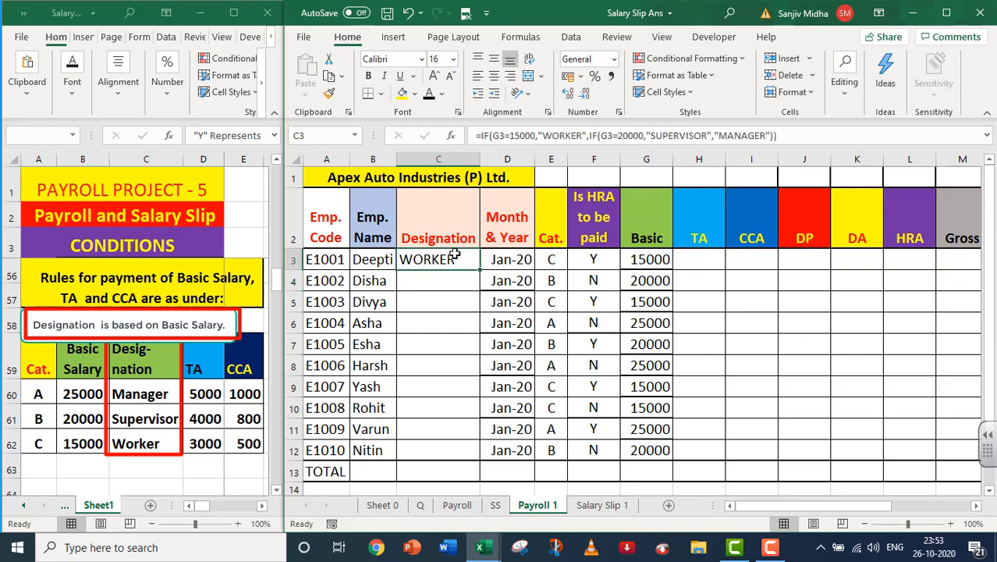
pyautogui.moveTo(479, 269); pyautogui.dragTo(482, 458)
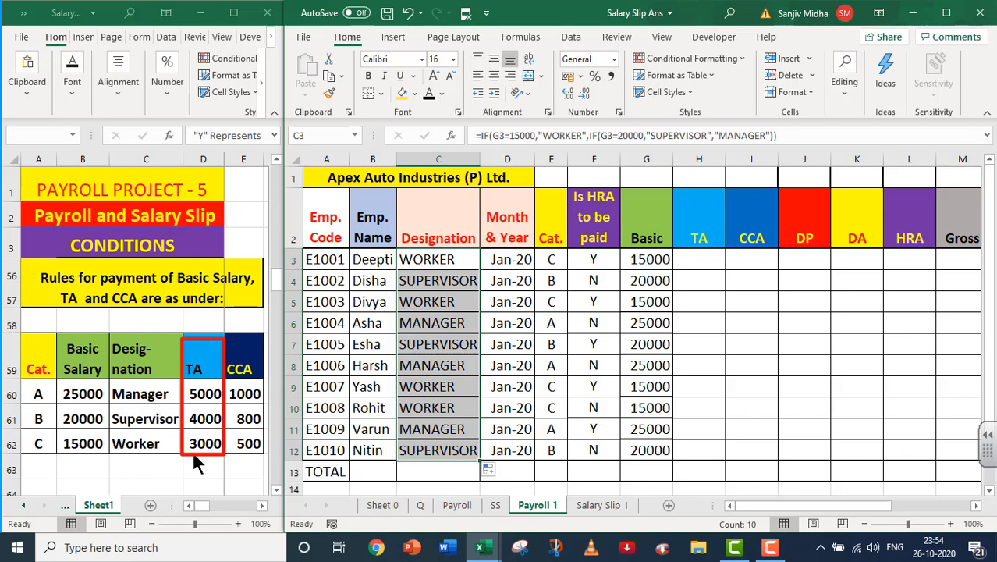
# Begin the TA formula in H3 with =IF(E3="A",5000,IF(, based on the employee's category.
pyautogui.click(690, 265)
pyautogui.write('=')
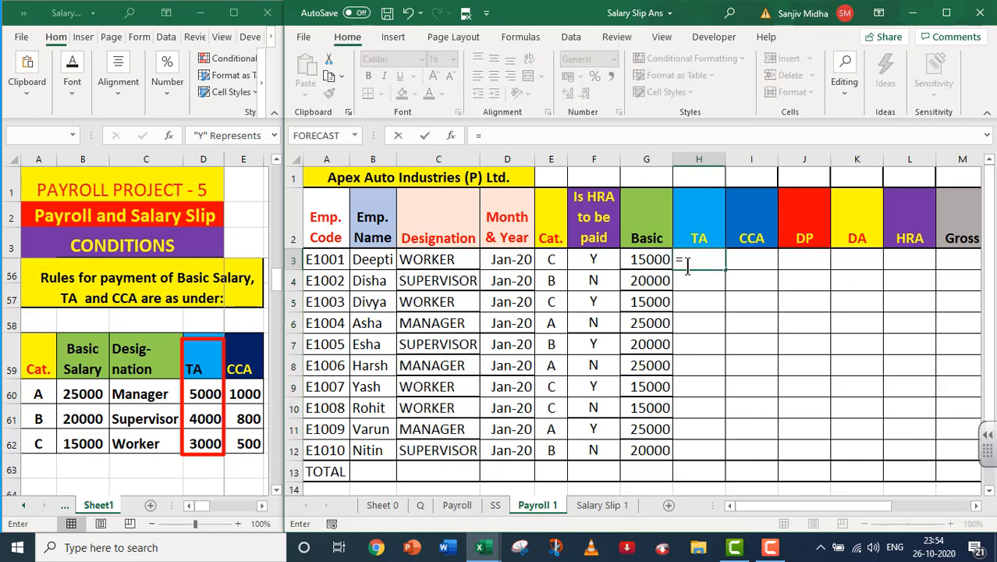
pyautogui.write('IF(')
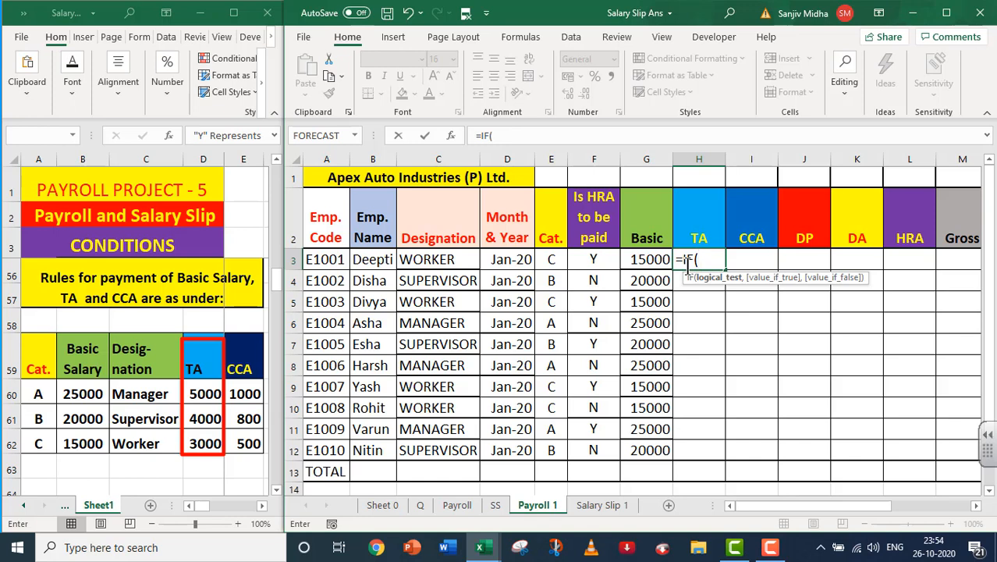
pyautogui.click(551, 263)
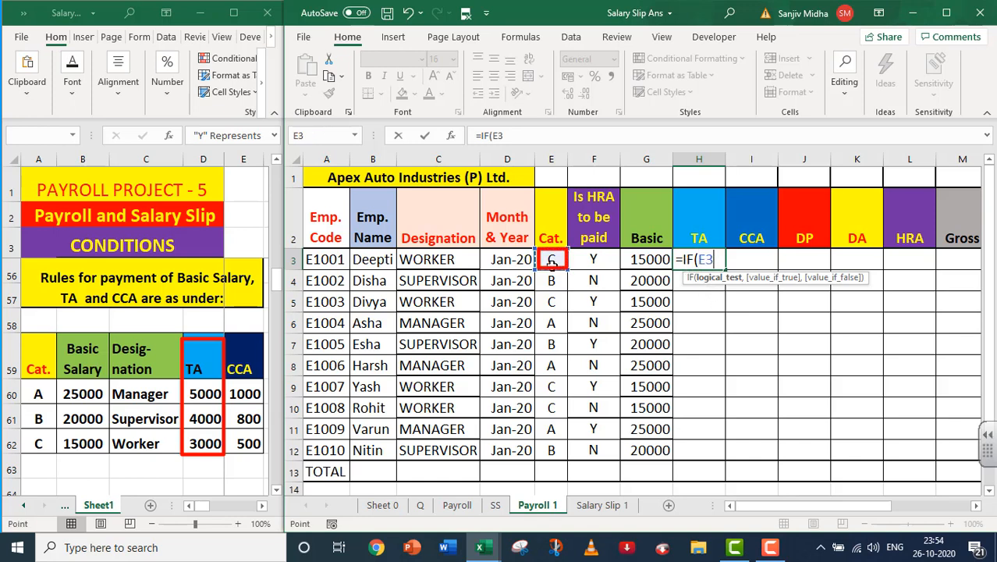
pyautogui.write('="A",')
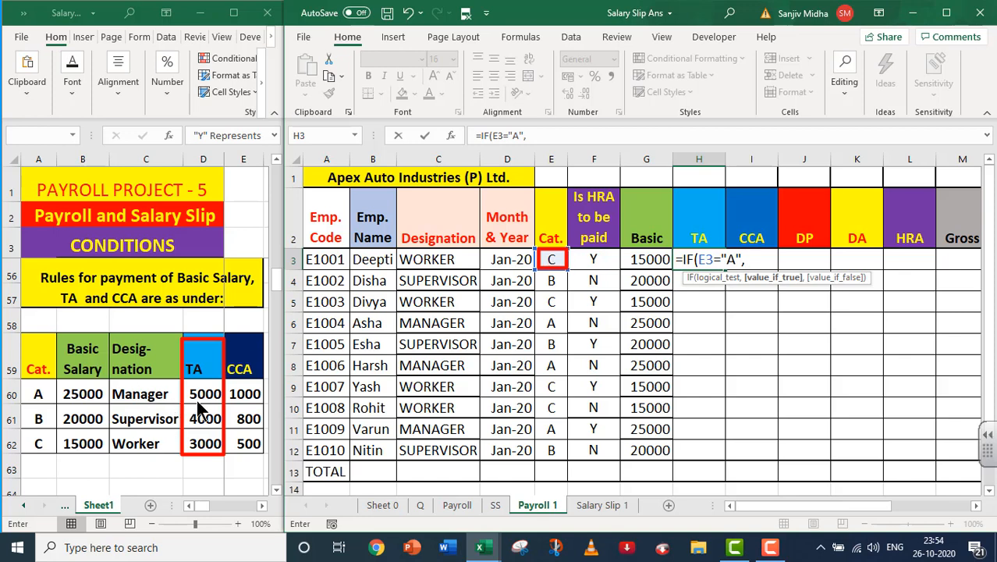
pyautogui.write('5000,IF(')
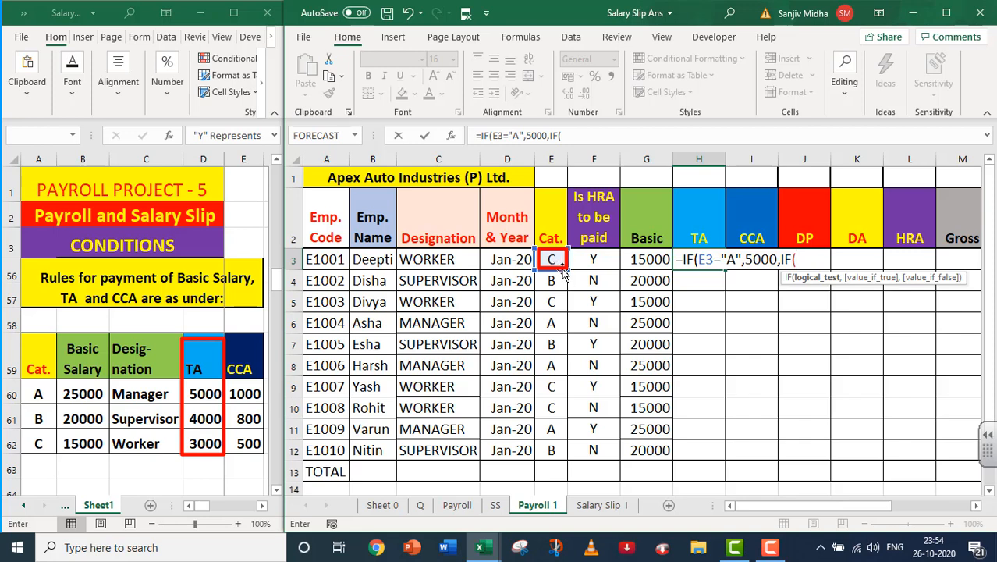
# Complete H3's nested test with E3="B",4000,3000)) and fill the formula down the TA column to H12.
pyautogui.click(552, 260)
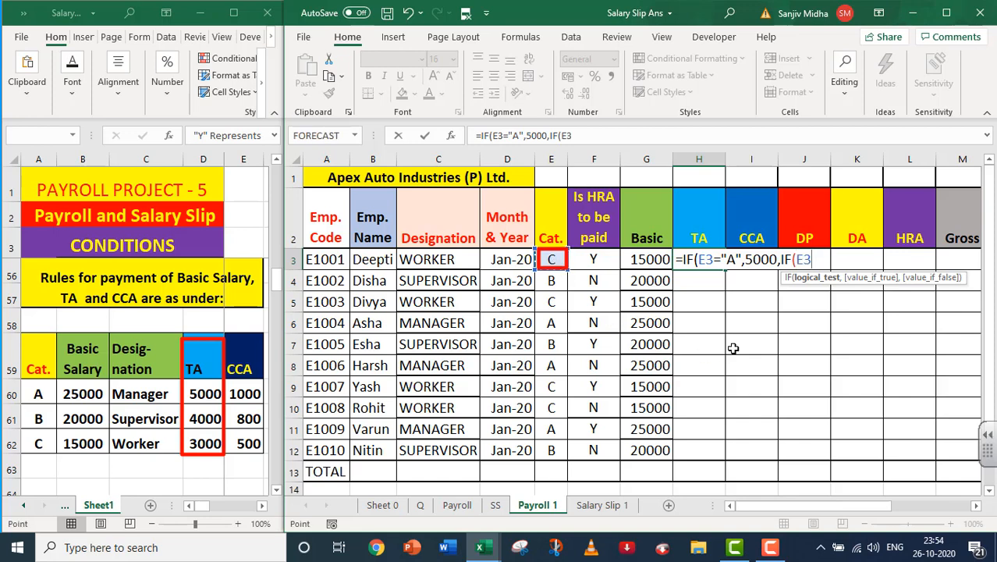
pyautogui.write('=')
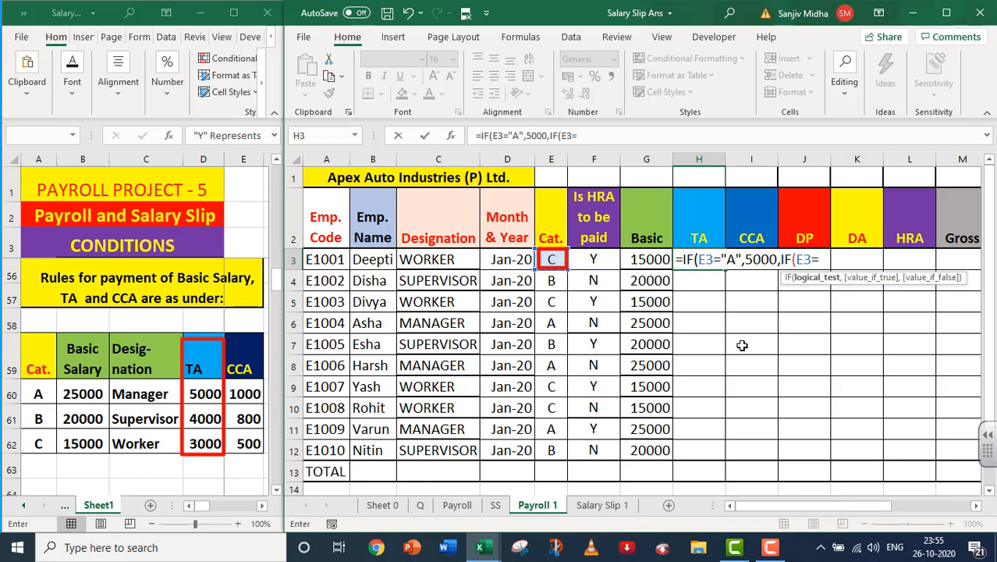
pyautogui.write('"B",')
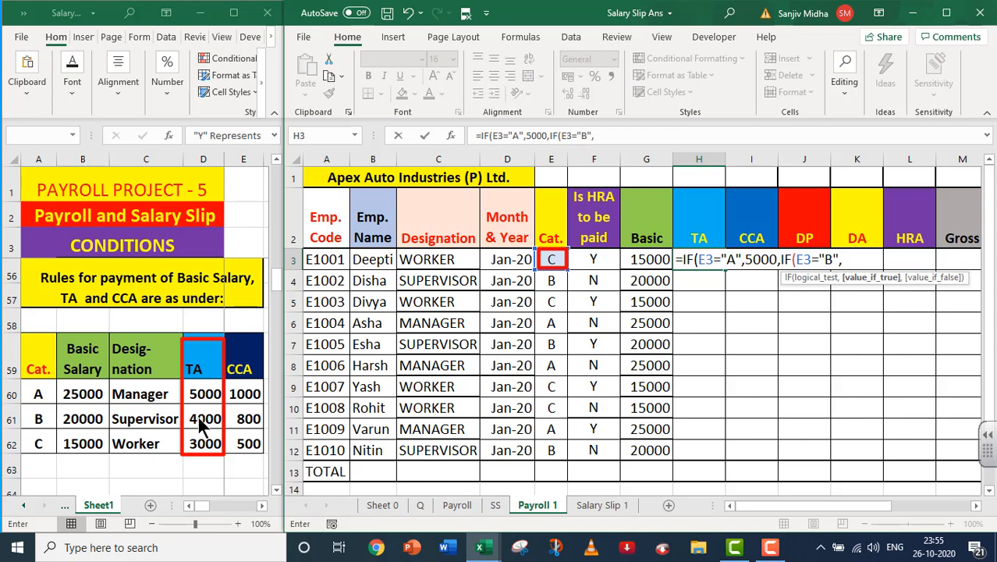
pyautogui.write('4000,')
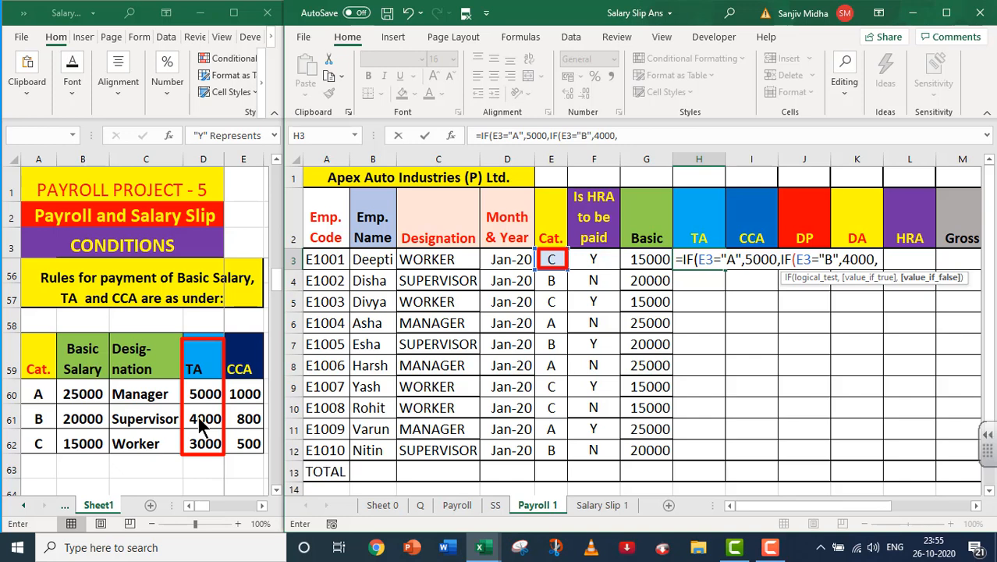
pyautogui.write('3000))')
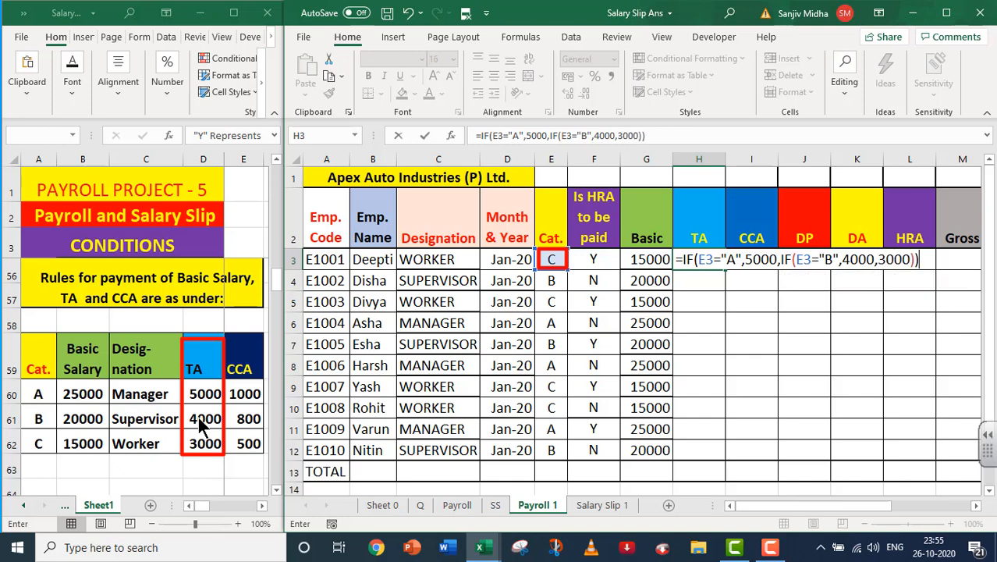
pyautogui.press('Return')
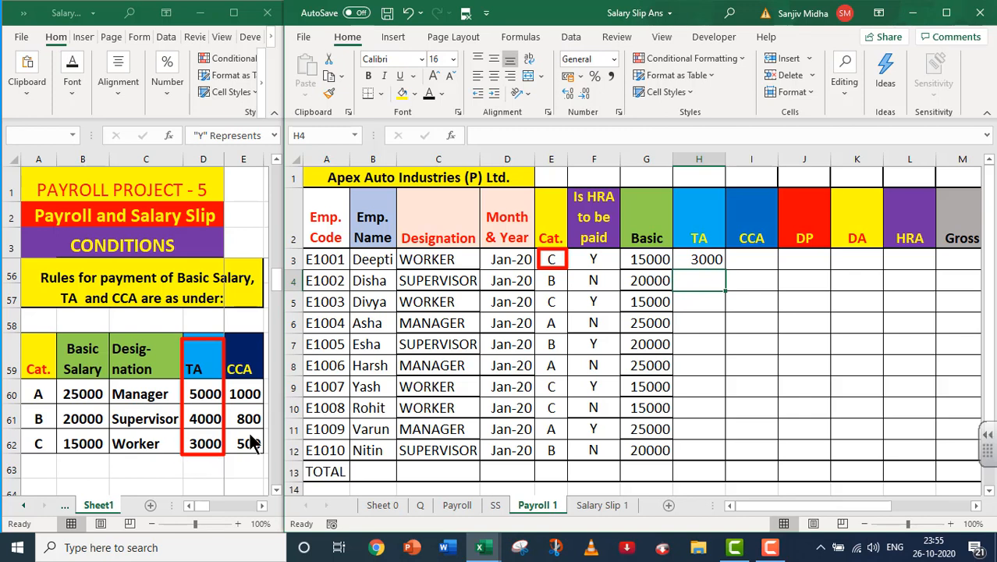
pyautogui.click(701, 262)
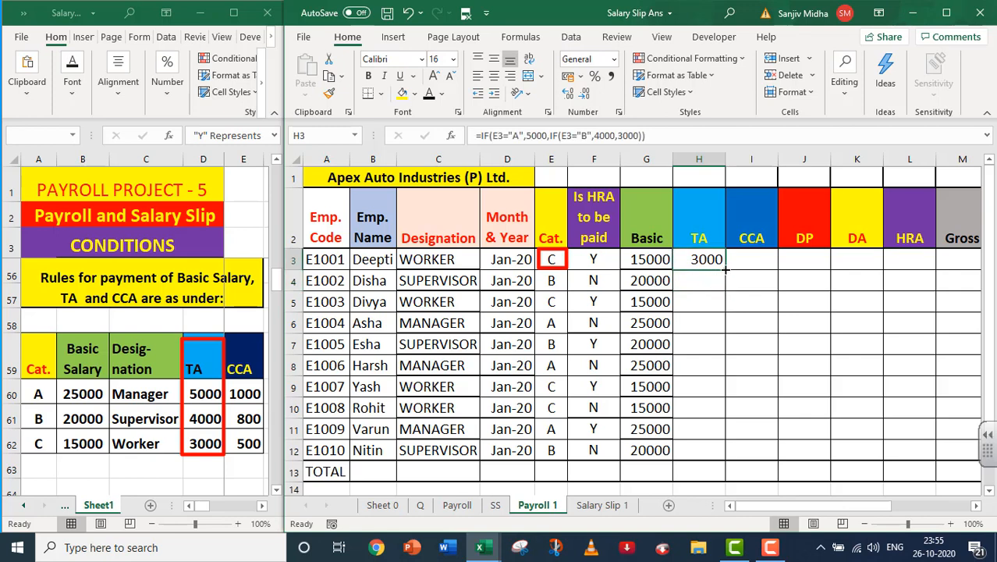
pyautogui.moveTo(725, 270); pyautogui.dragTo(727, 461)
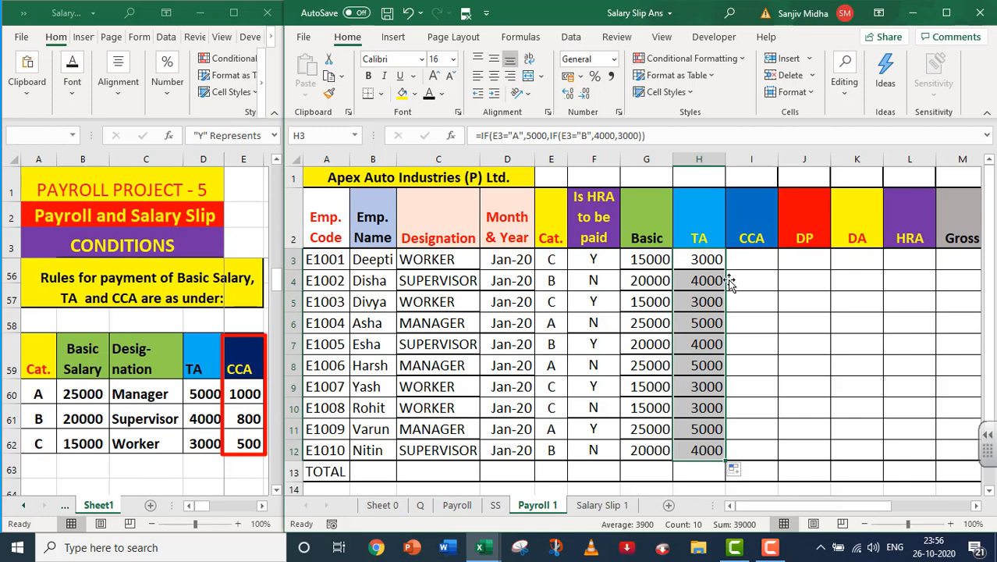
# Begin the CCA formula in I3 with =IF(E3="A",1000, based on the employee's category.
pyautogui.doubleClick(746, 263)
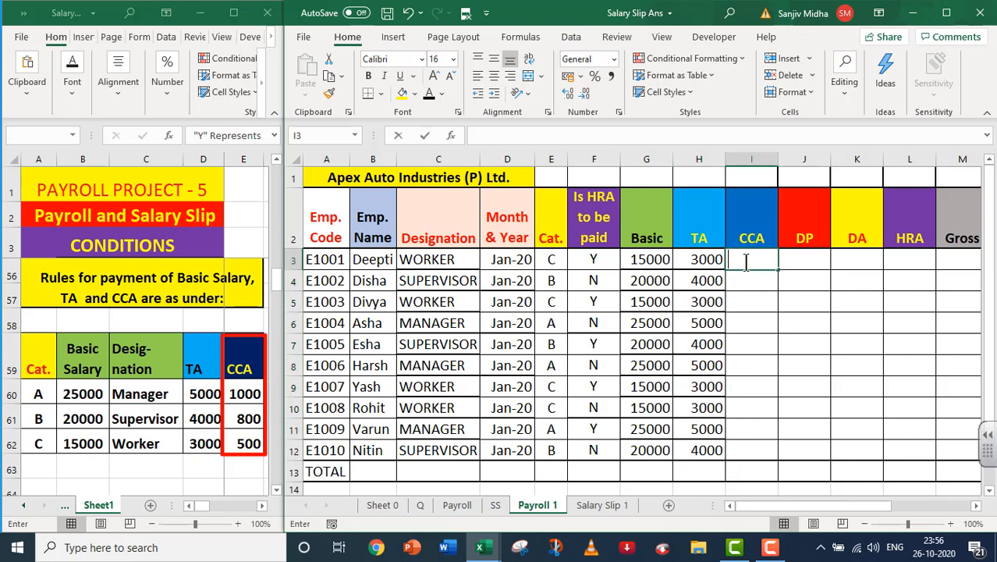
pyautogui.write('=')
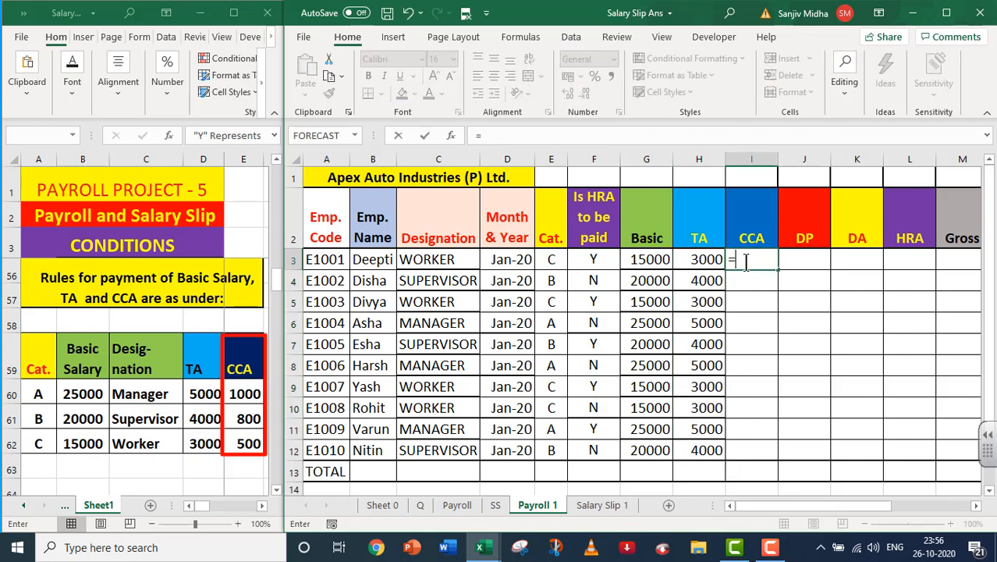
pyautogui.write('IF(')
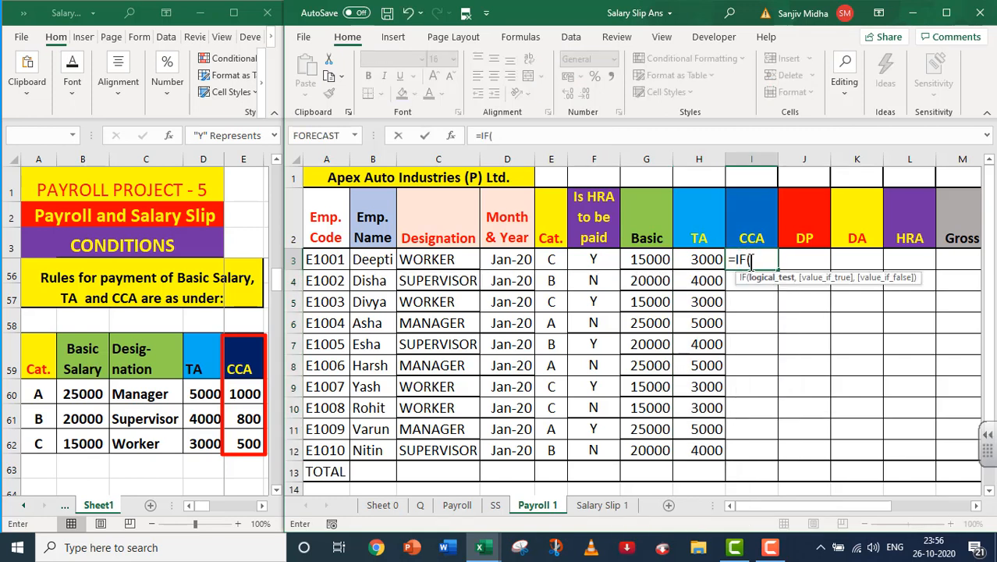
pyautogui.click(551, 260)
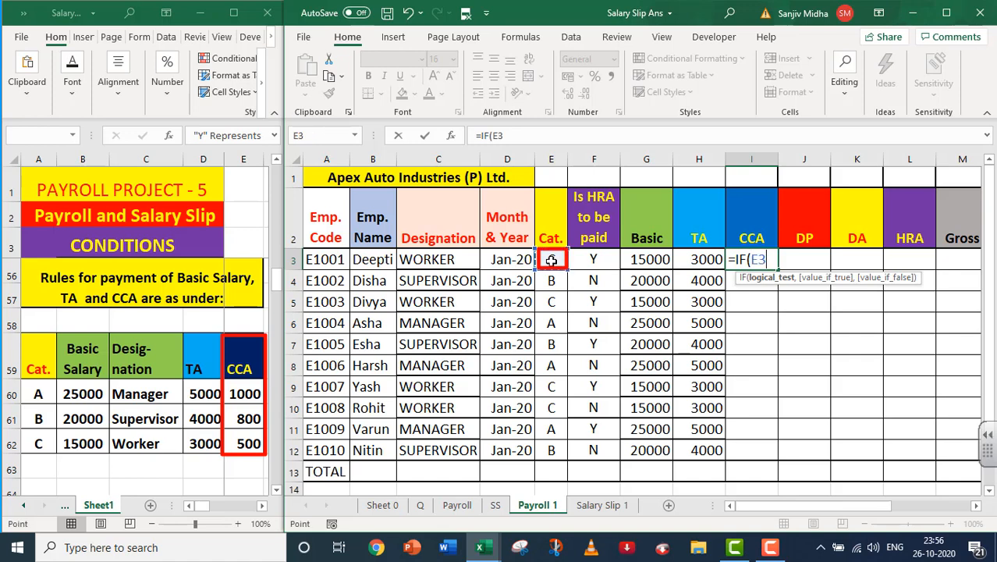
pyautogui.write('="A",')
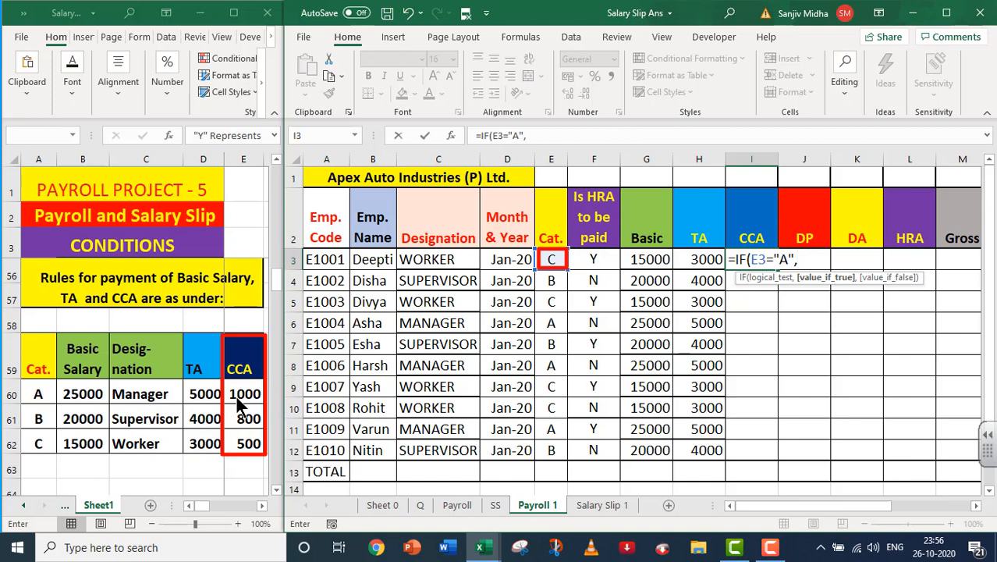
pyautogui.write('1000,')
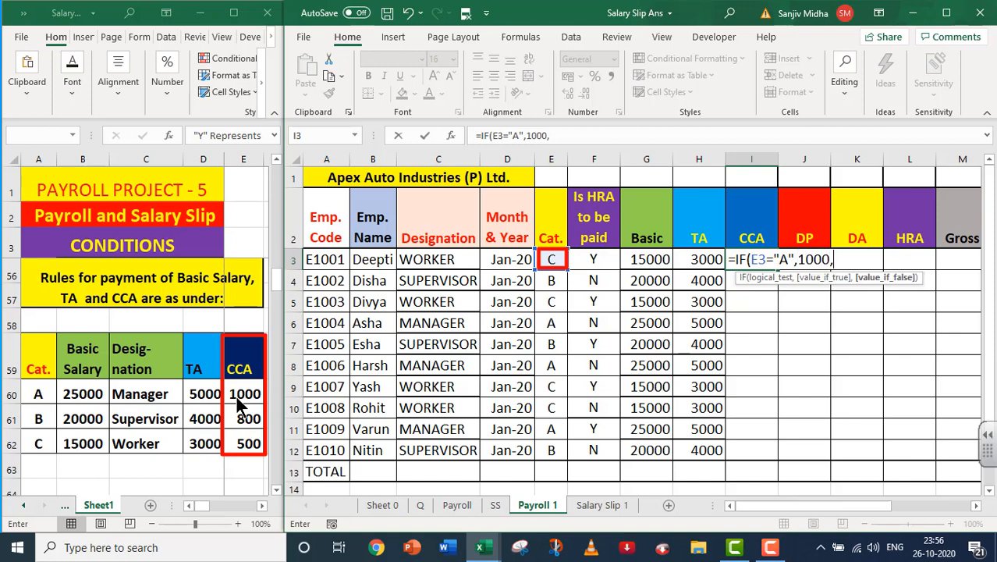
# Complete I3's formula with the nested test IF(E3="B",800,500)) and fill it down the CCA column to I12.
pyautogui.write('IF(')
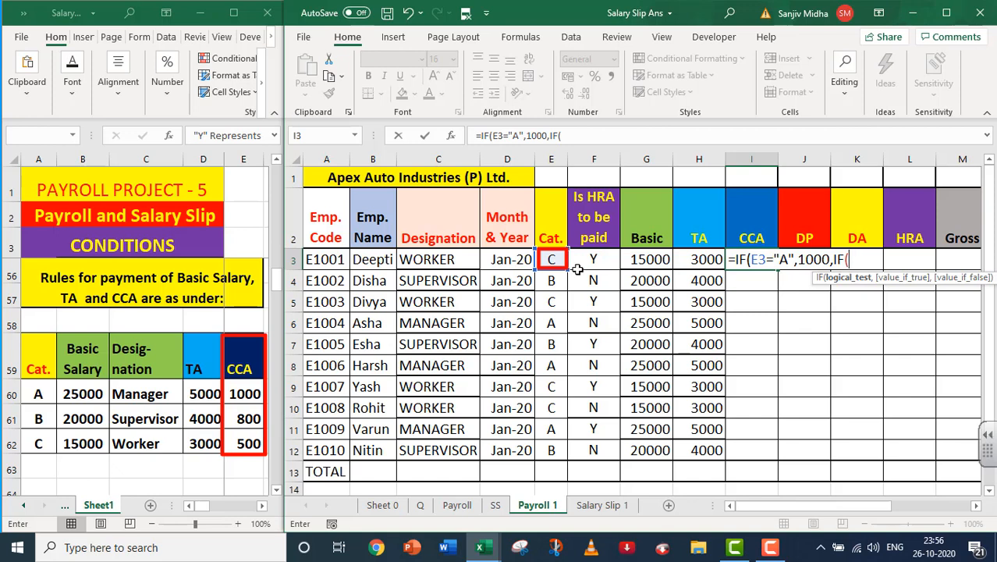
pyautogui.click(551, 260)
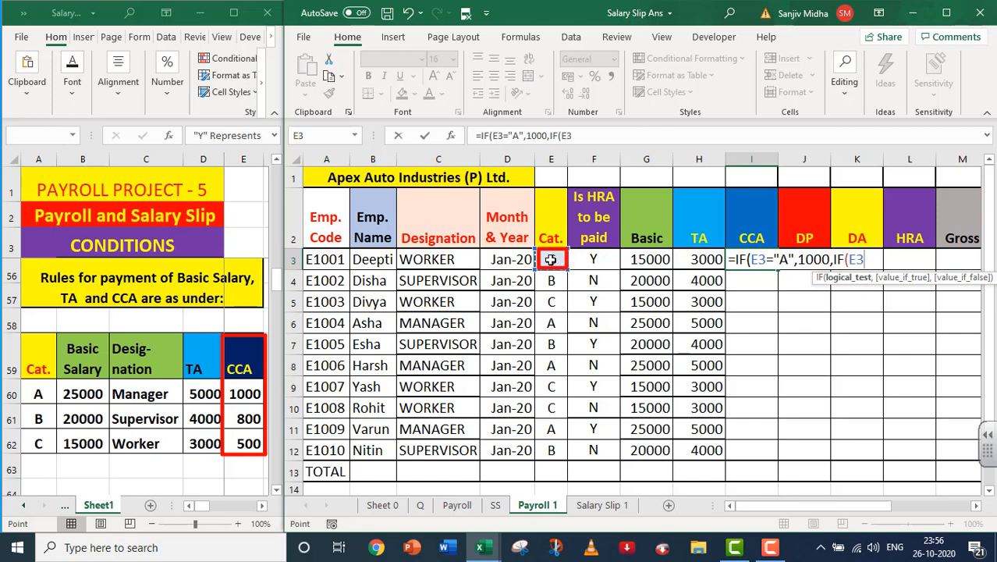
pyautogui.write('="B"')
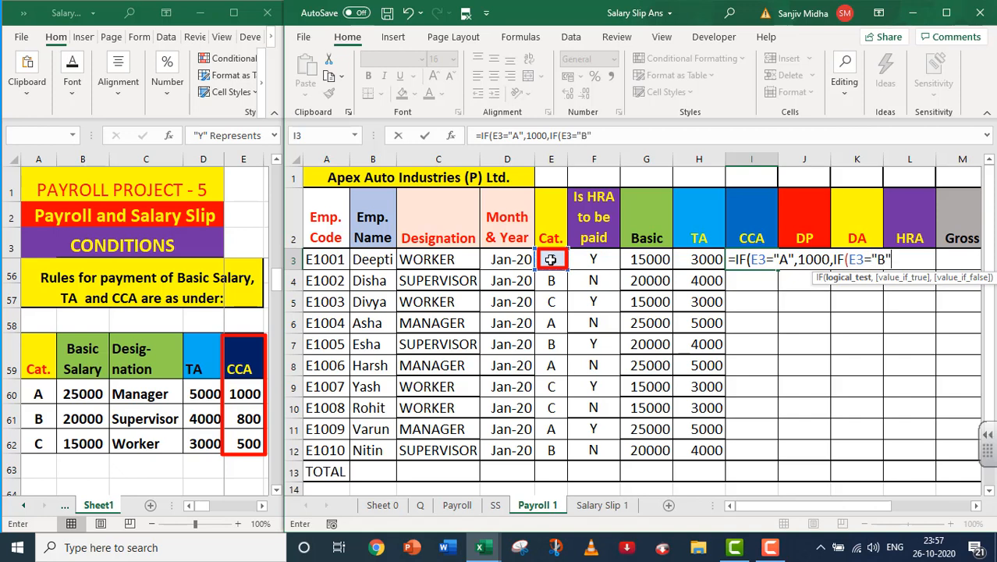
pyautogui.write(',')
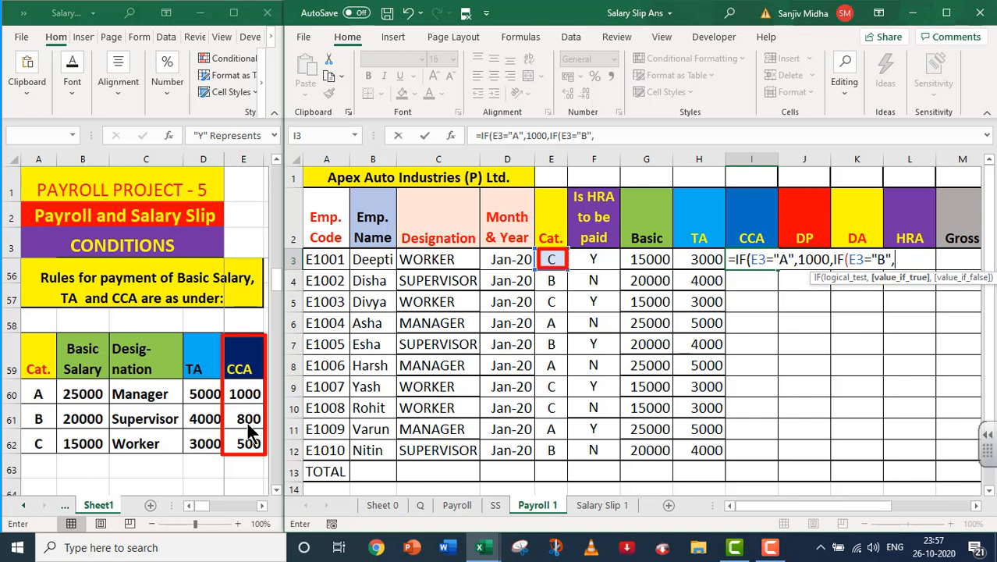
pyautogui.write('800,')
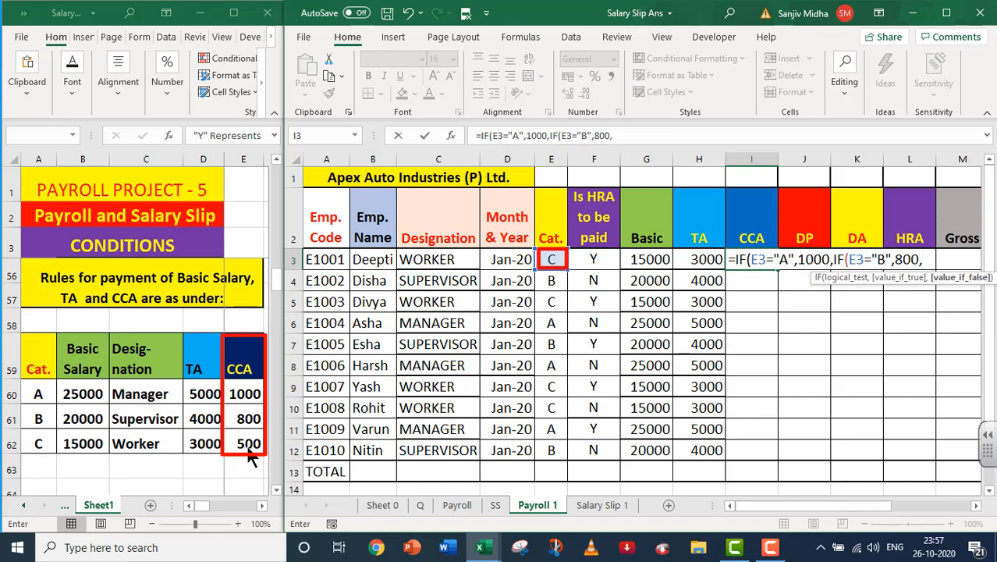
pyautogui.write('500)')
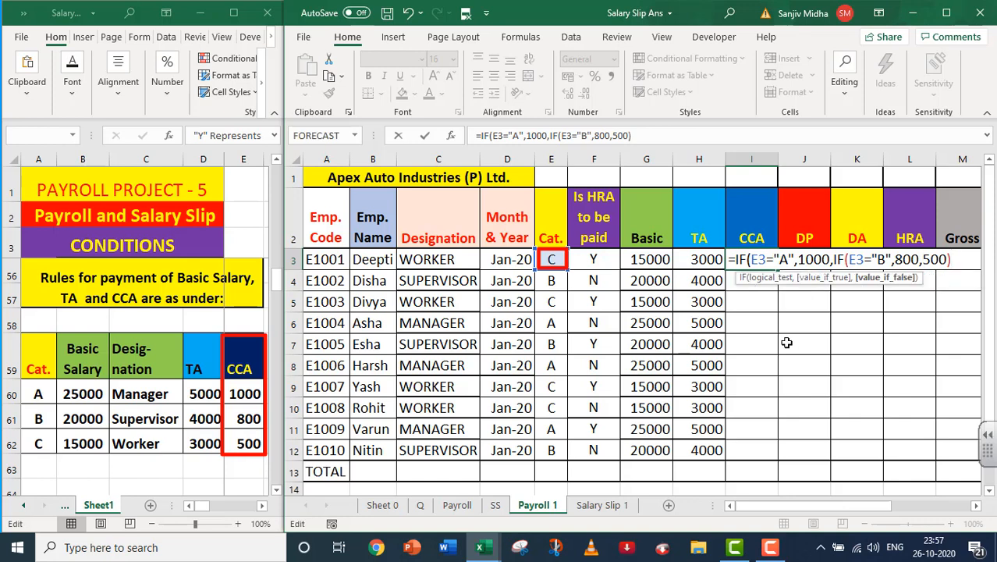
pyautogui.write(')')
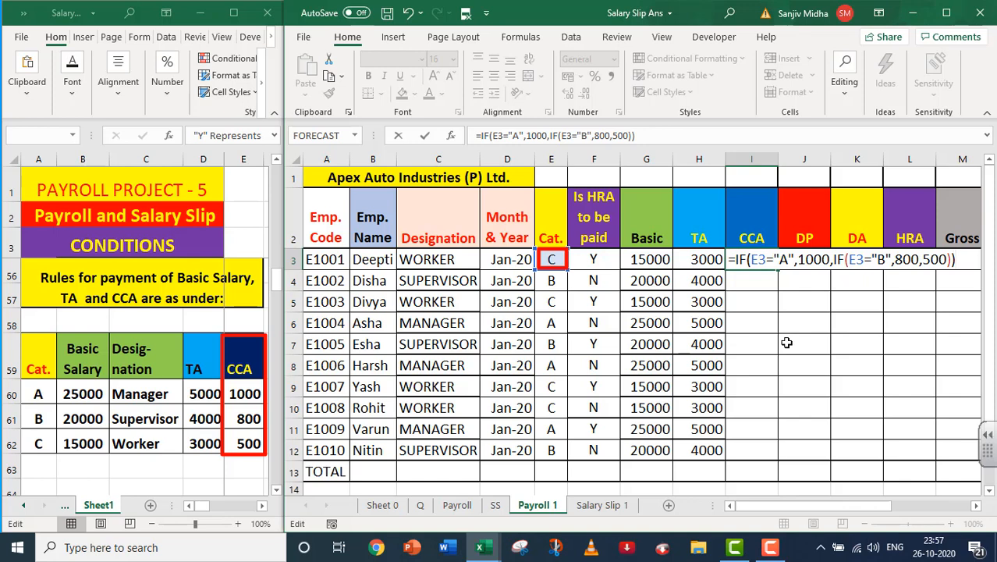
pyautogui.press('Return')
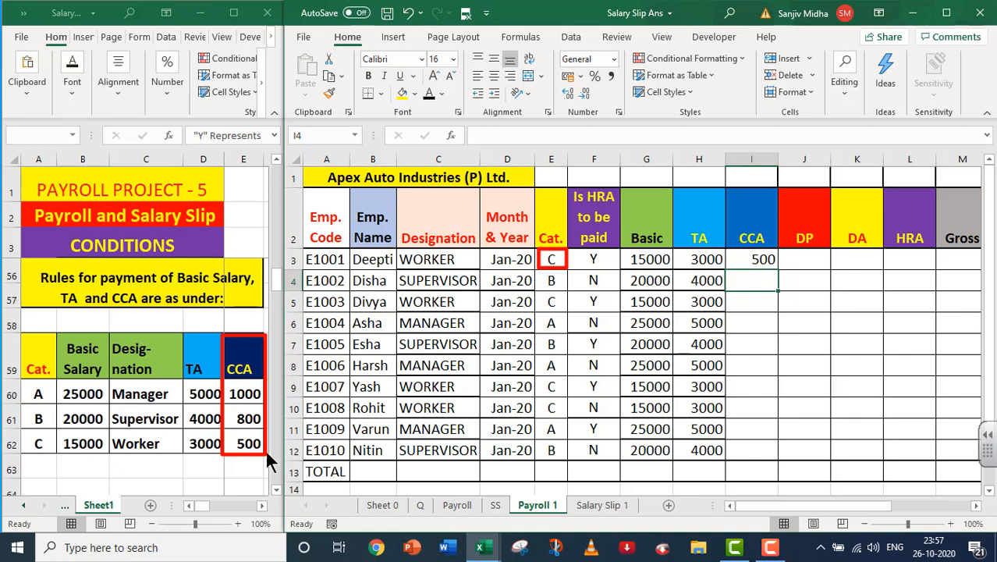
pyautogui.click(761, 261)
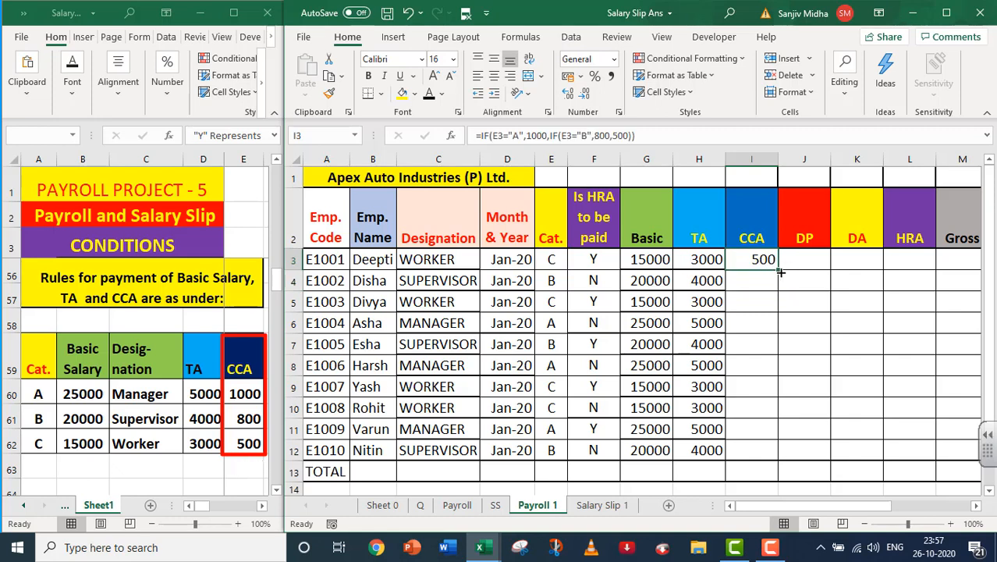
pyautogui.moveTo(777, 269); pyautogui.dragTo(777, 457)
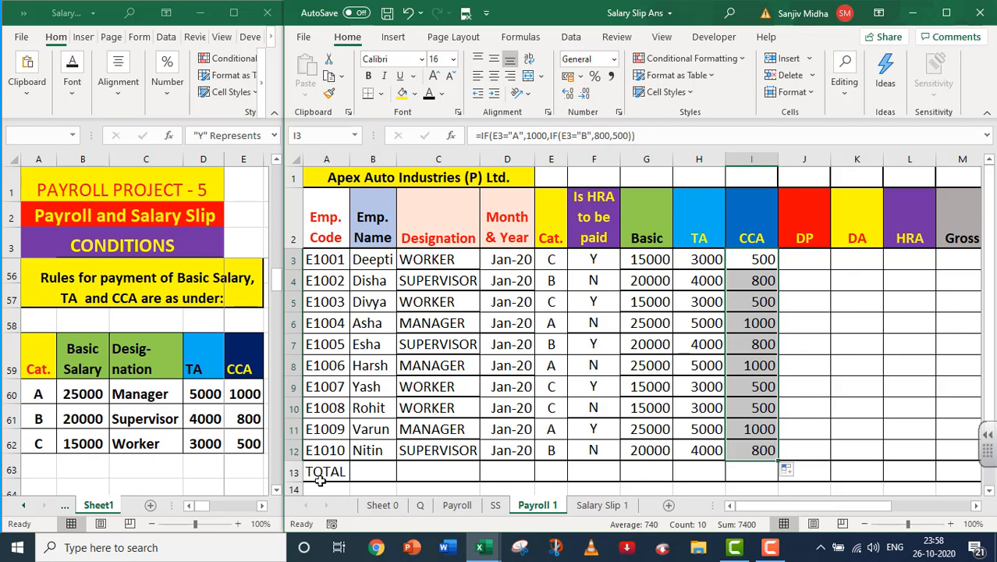
# Bring up the DP, DA and HRA payment rules and apply a black font colour to the rate cells J1:L1.
pyautogui.moveTo(275, 490); pyautogui.dragTo(274, 490)
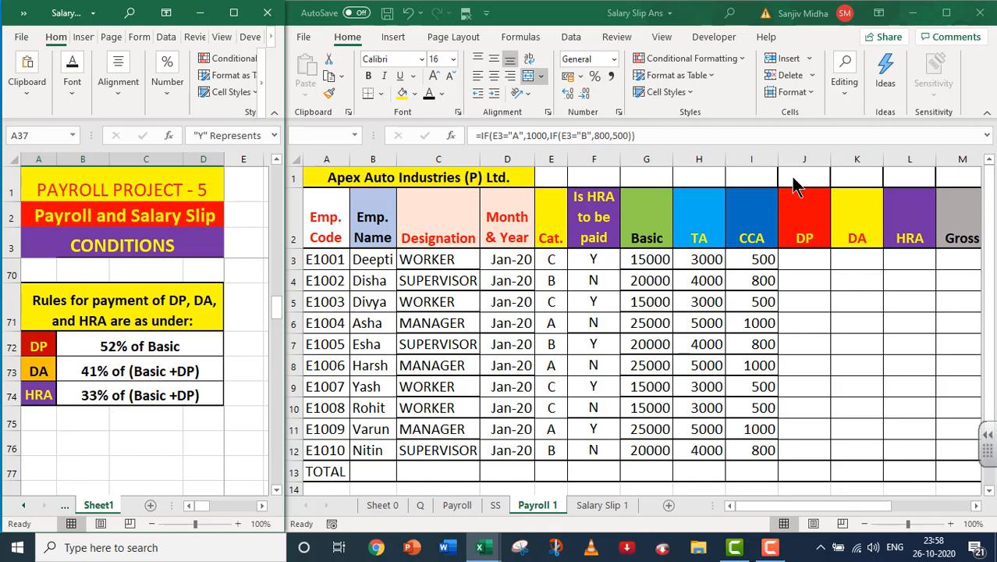
pyautogui.moveTo(793, 184); pyautogui.dragTo(905, 168)
pyautogui.click(428, 95)
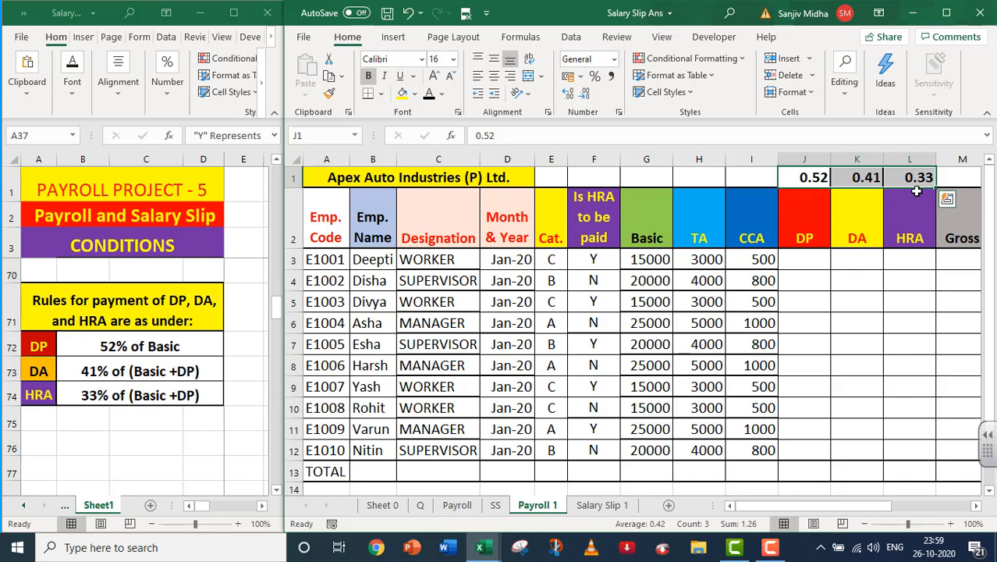
# Calculate DP in J3 with =$J$1*G3 and fill the formula down the DP column to J12.
pyautogui.click(802, 259)
pyautogui.write('=')
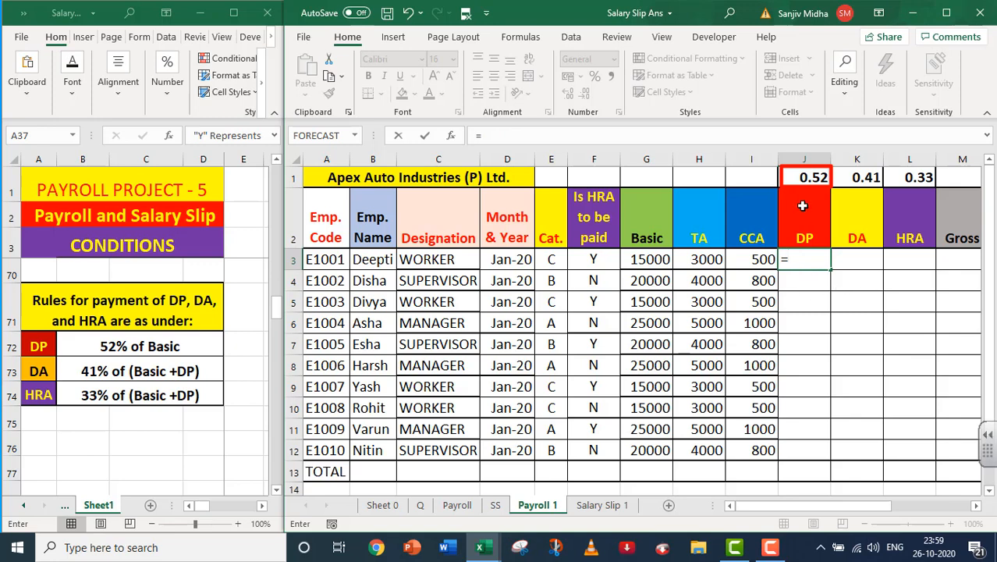
pyautogui.click(811, 177)
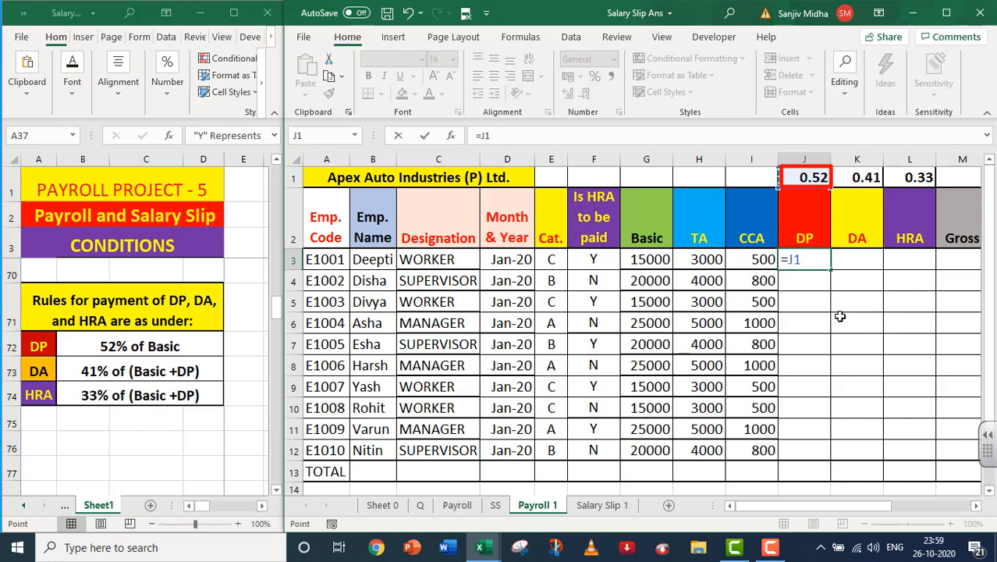
pyautogui.press('F4')
pyautogui.write('*')
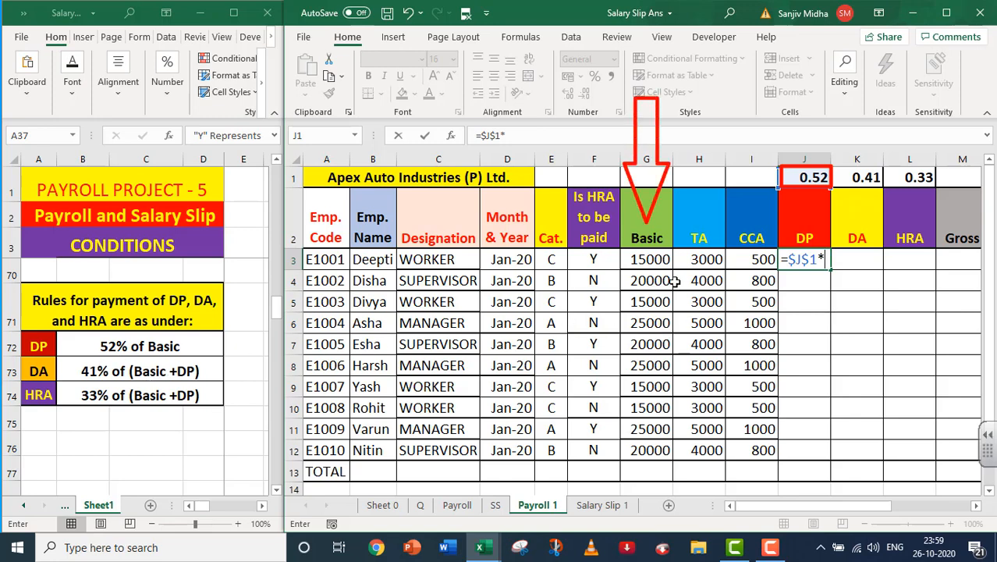
pyautogui.click(646, 260)
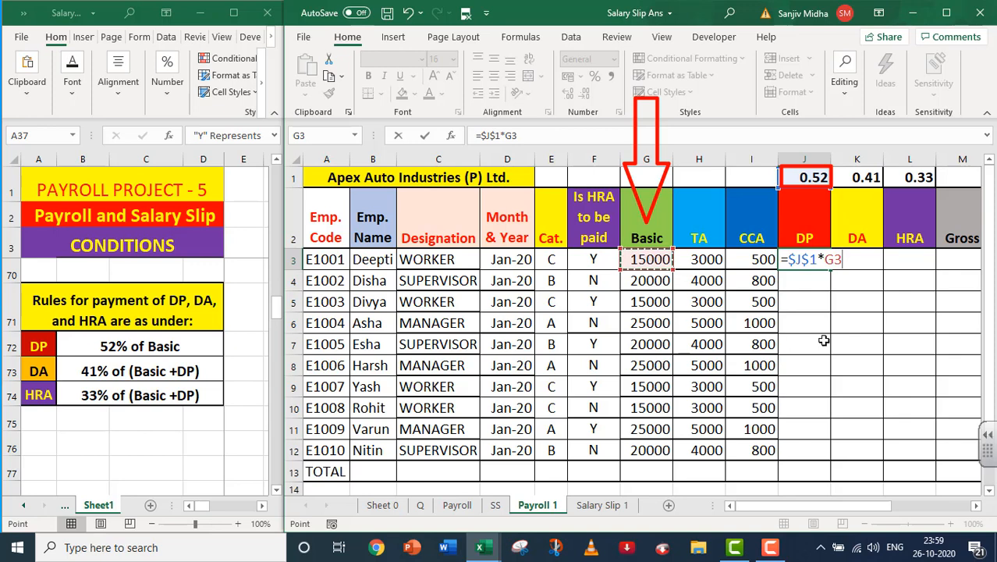
pyautogui.press('Return')
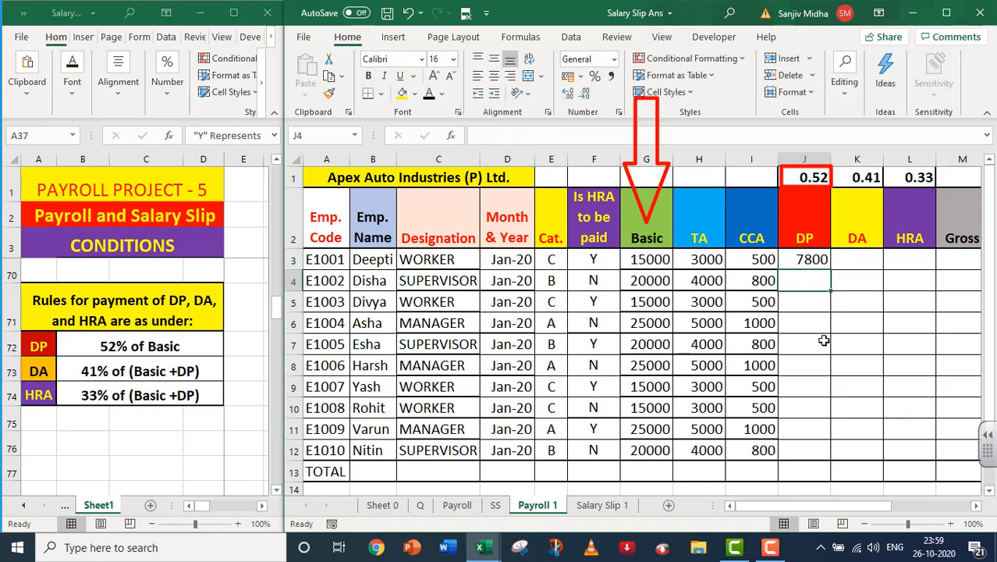
pyautogui.click(796, 259)
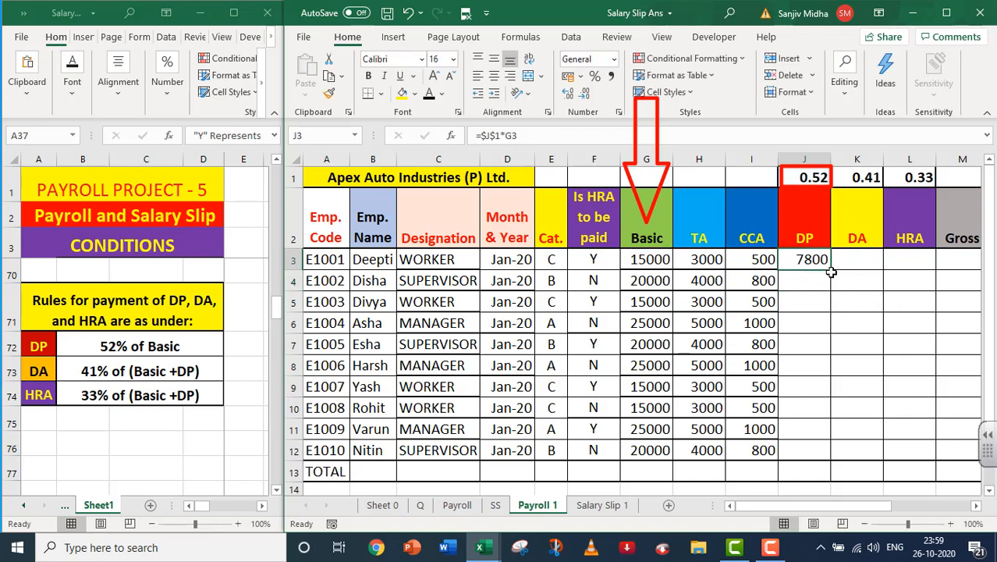
pyautogui.moveTo(832, 269); pyautogui.dragTo(835, 457)
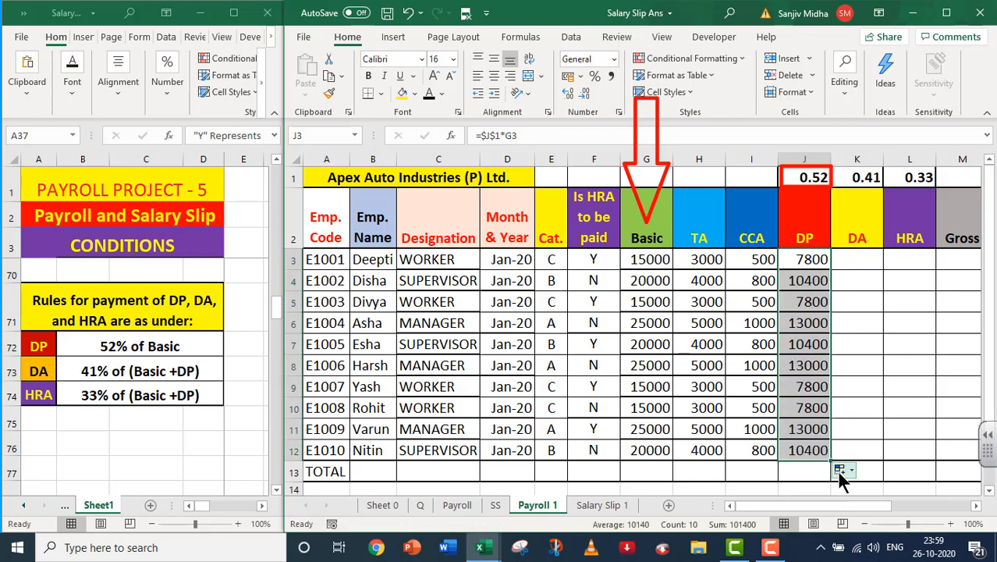
# Calculate DA in K3 with =$K$1*(G3+J3) and fill the formula down the DA column to K12.
pyautogui.doubleClick(856, 265)
pyautogui.write('=')
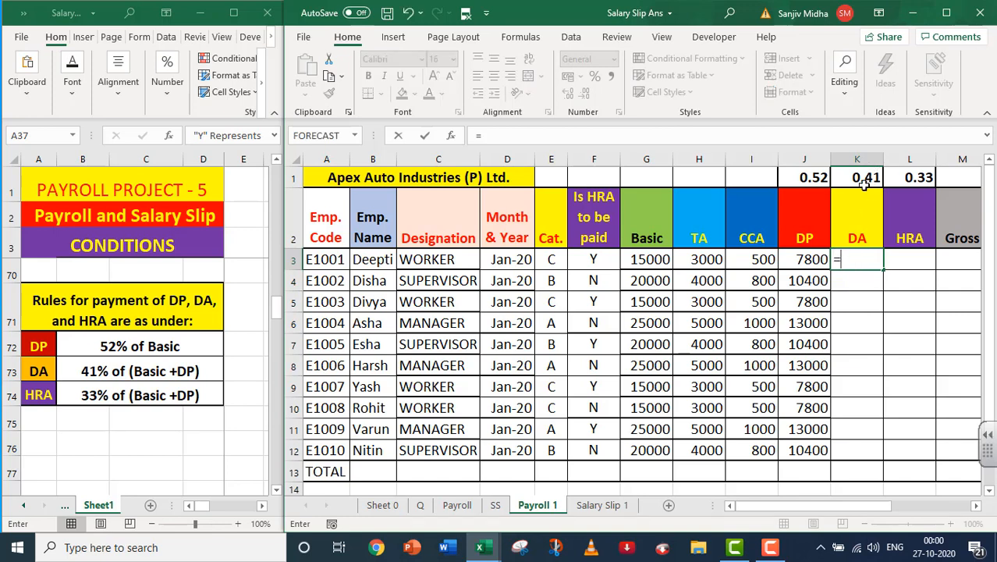
pyautogui.click(865, 177)
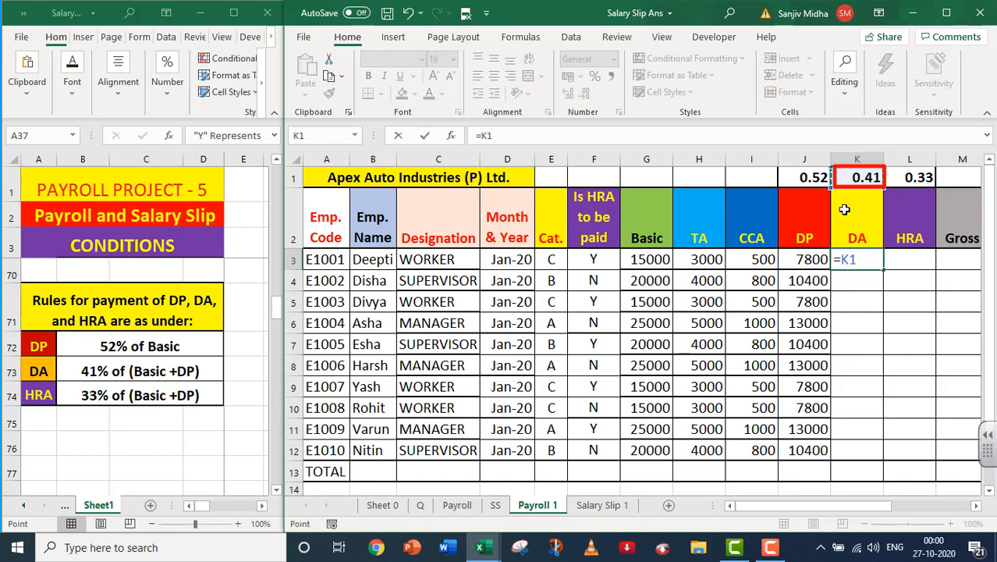
pyautogui.press('F4')
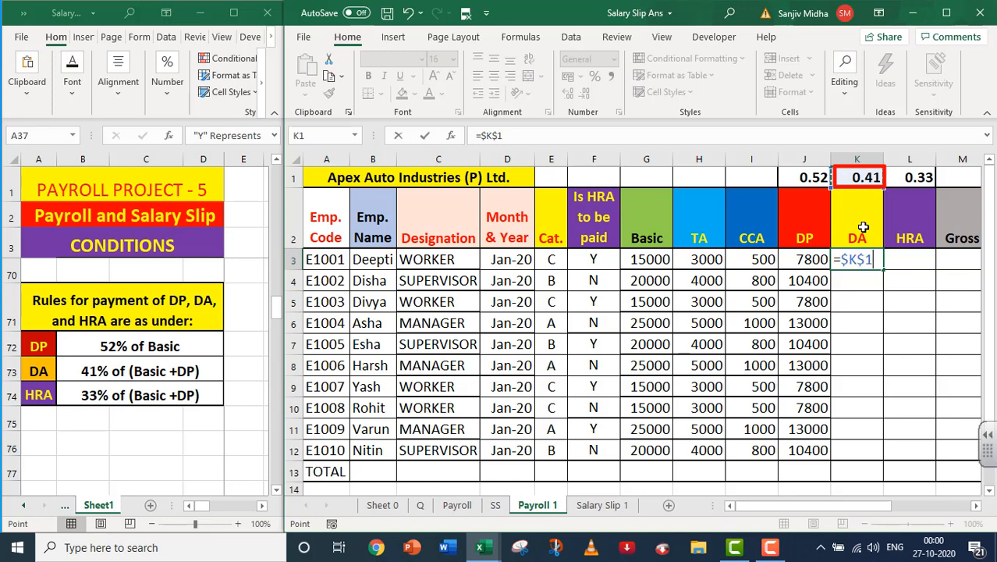
pyautogui.write('*(')
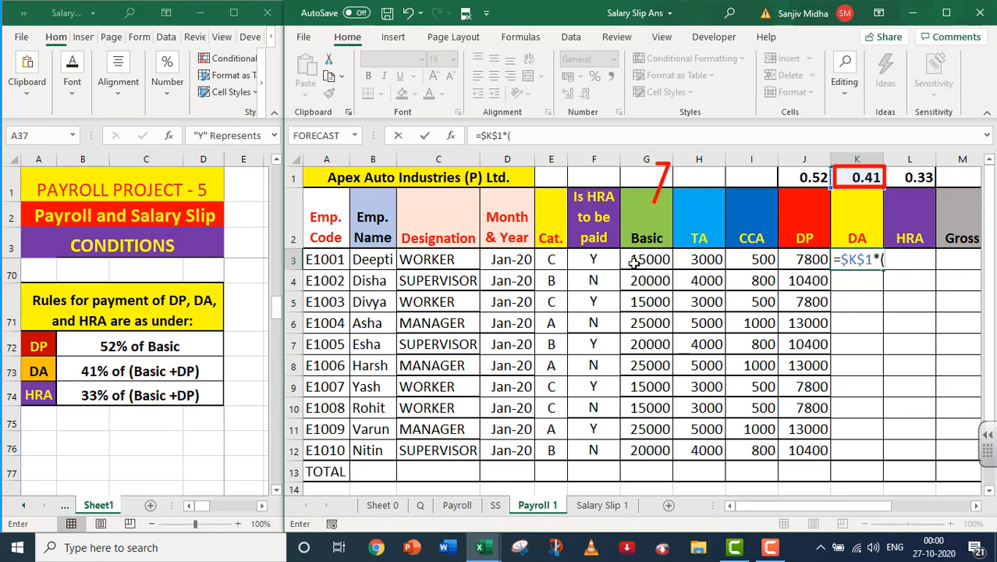
pyautogui.click(634, 265)
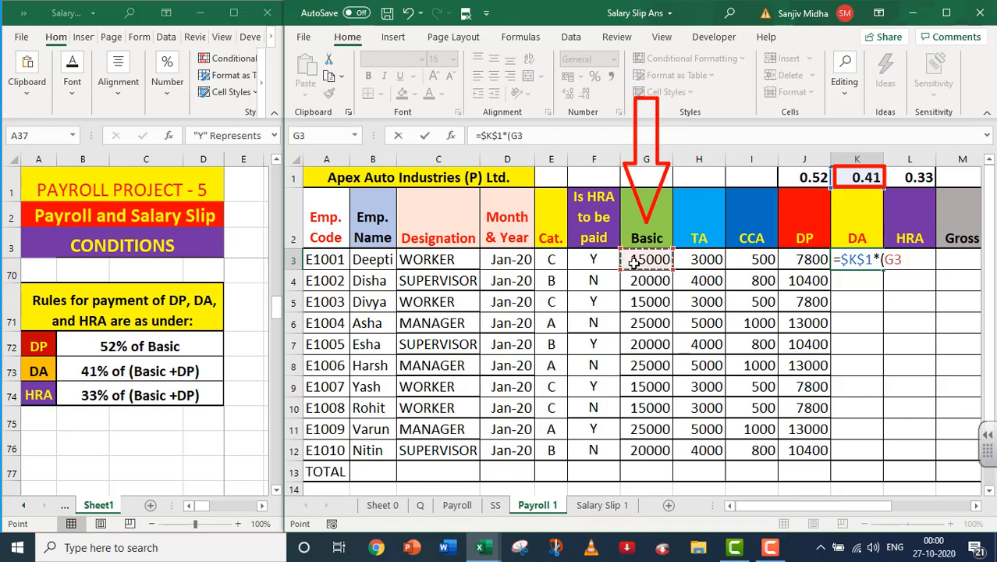
pyautogui.write('+')
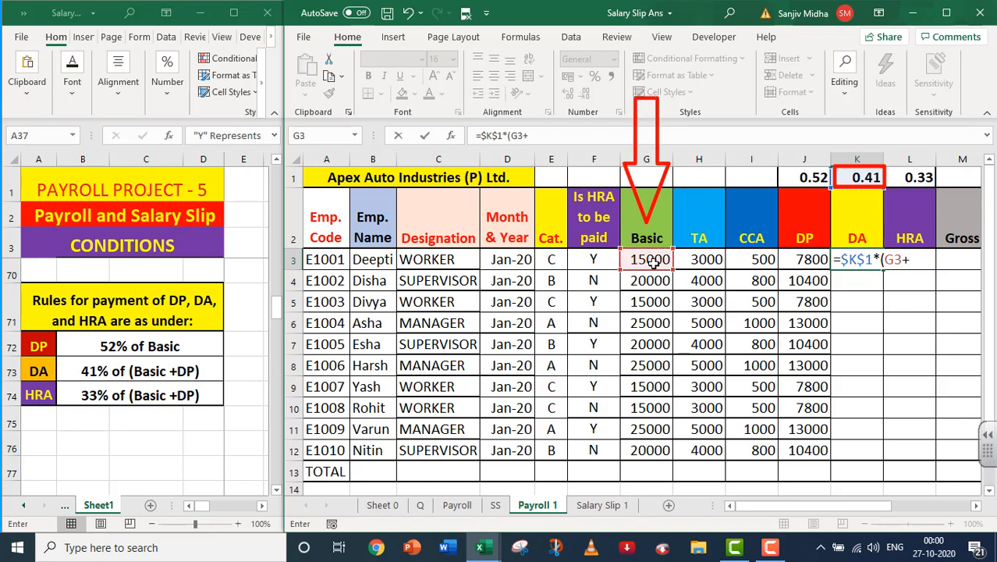
pyautogui.click(816, 260)
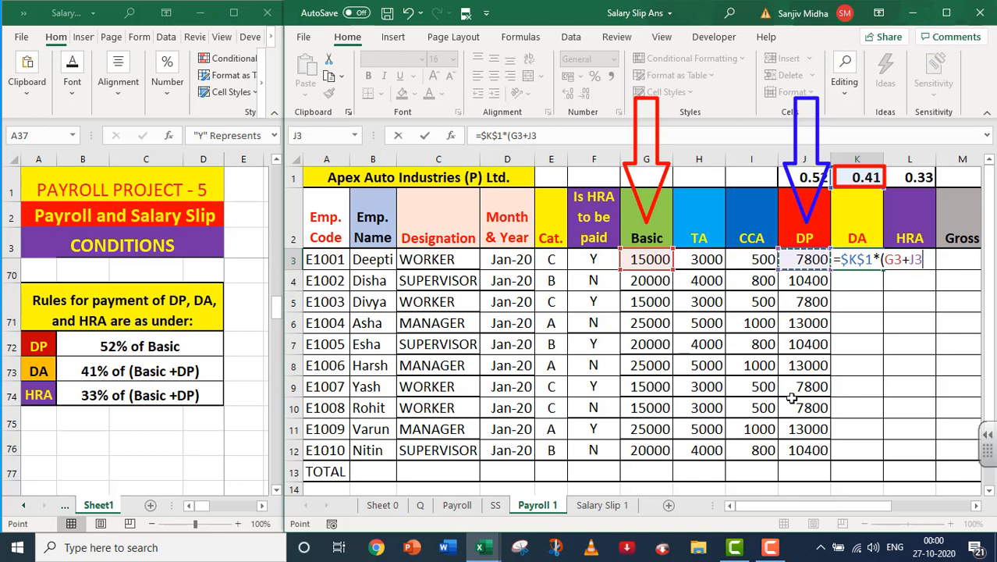
pyautogui.write(')')
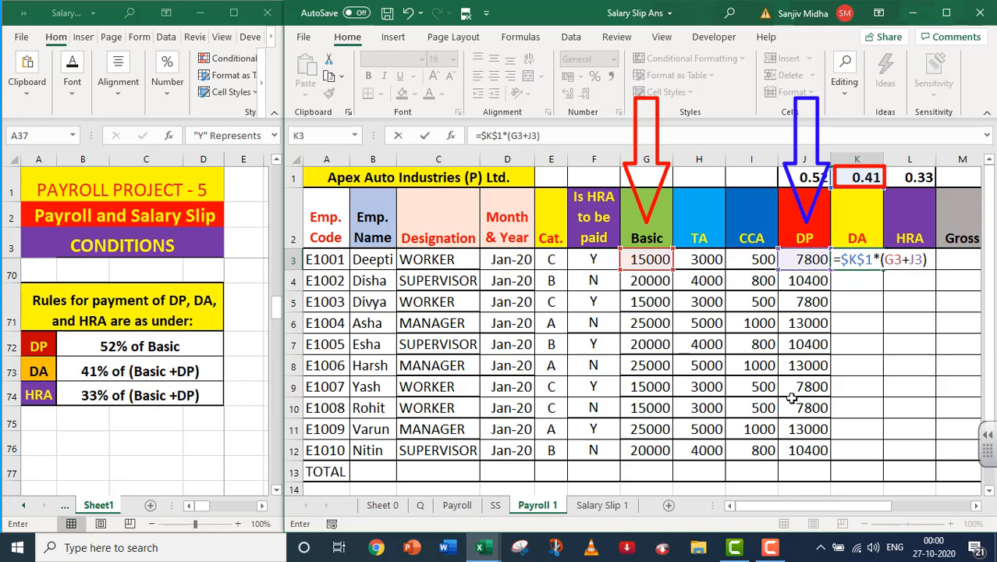
pyautogui.press('Return')
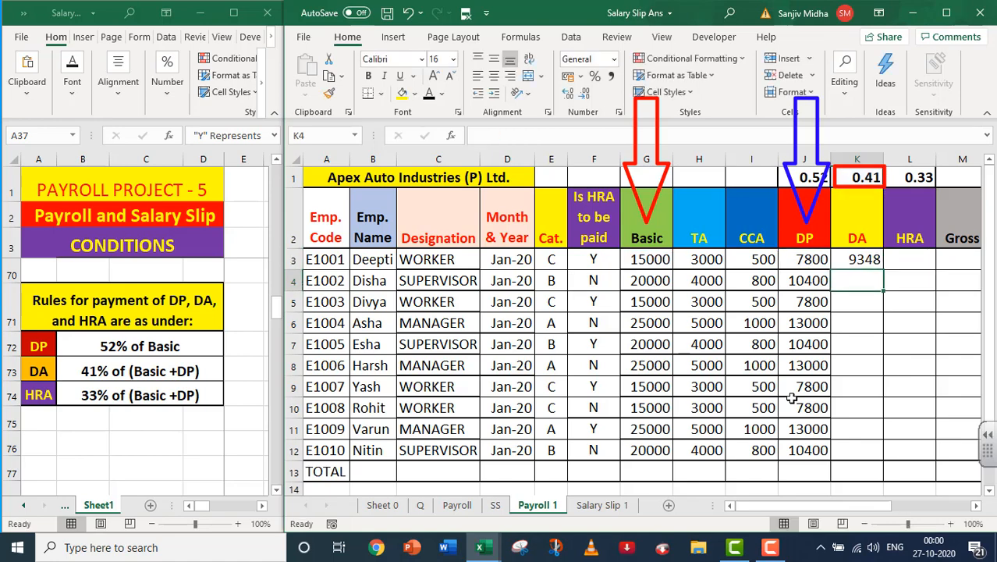
pyautogui.click(852, 259)
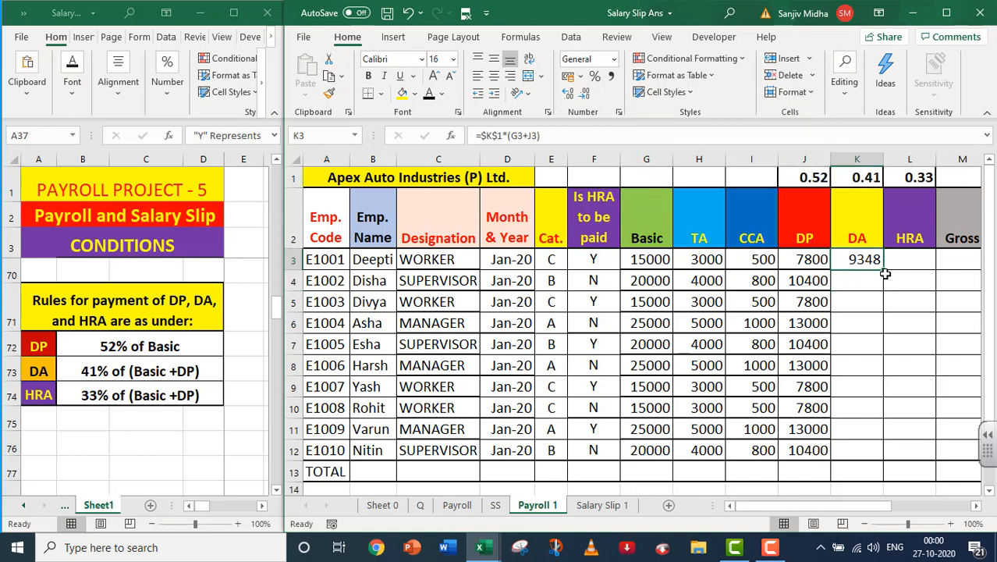
pyautogui.moveTo(883, 270); pyautogui.dragTo(888, 487)
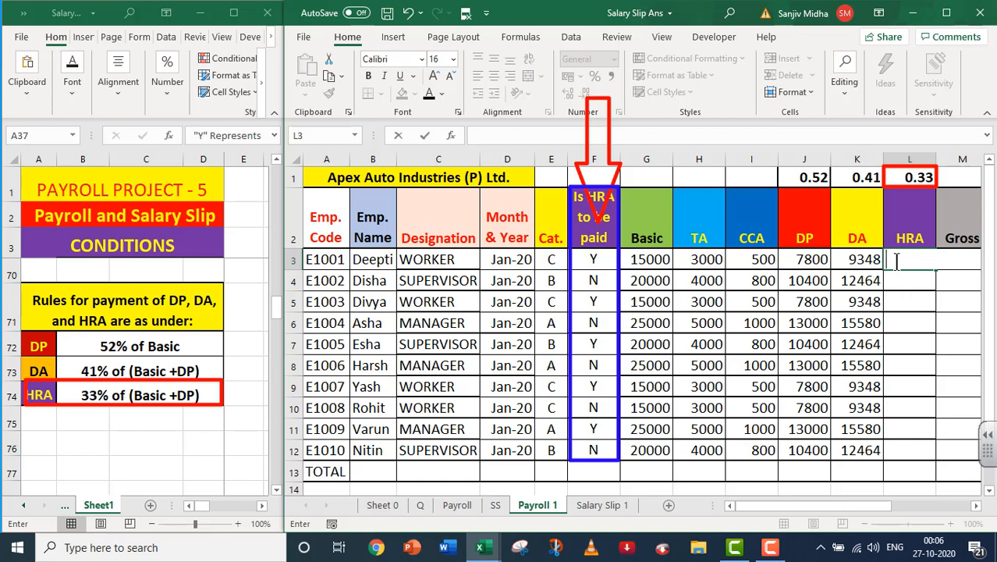
# Begin the HRA formula in L3 with =IF(F3="Y",(G3+J3, testing whether HRA is payable and adding Basic and DP.
pyautogui.write('=')
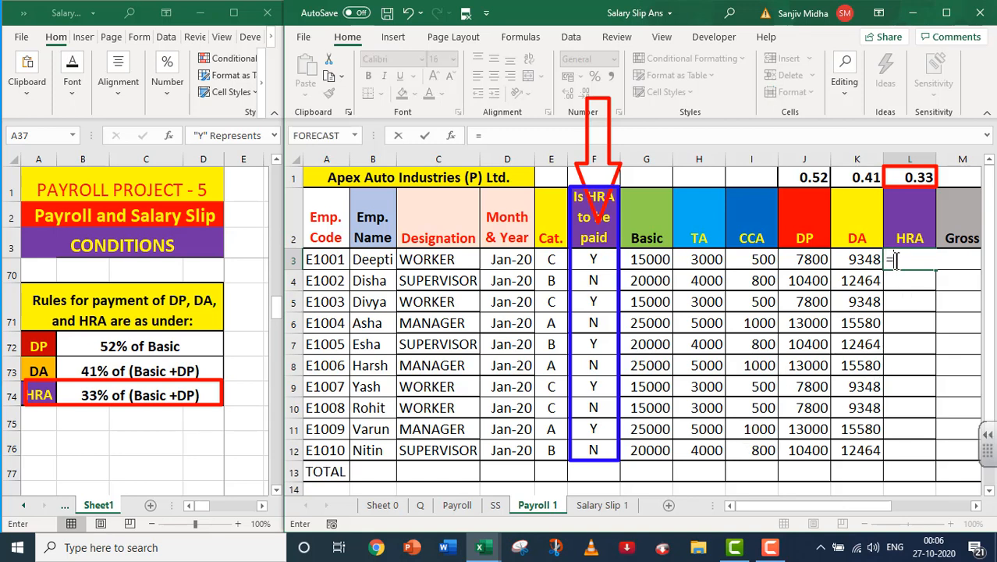
pyautogui.write('IF(')
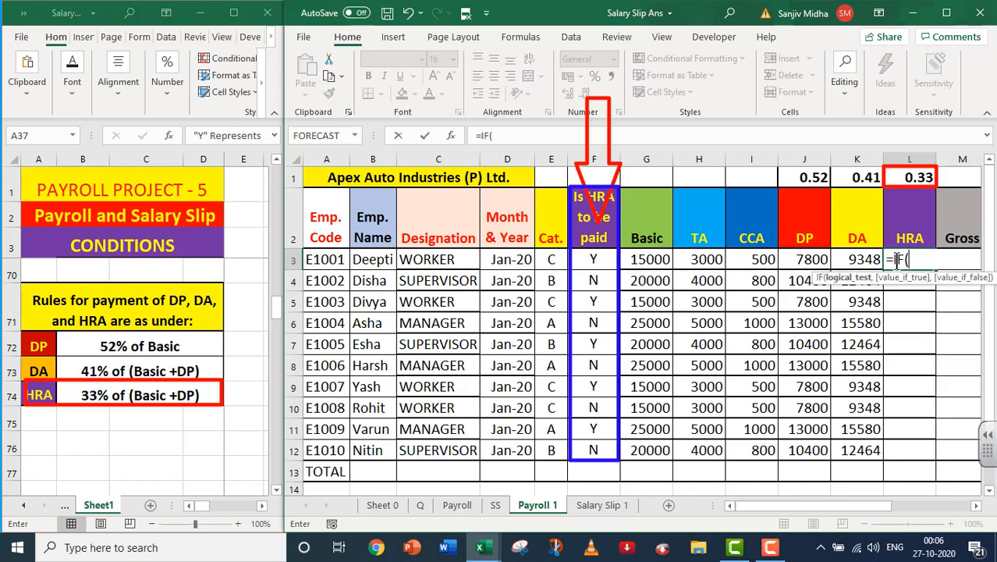
pyautogui.click(593, 259)
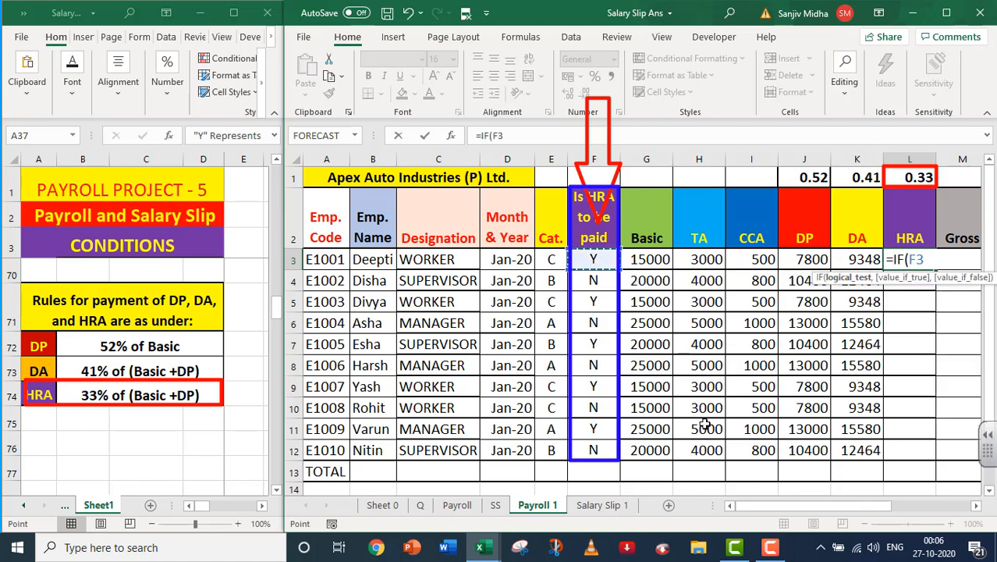
pyautogui.write('=')
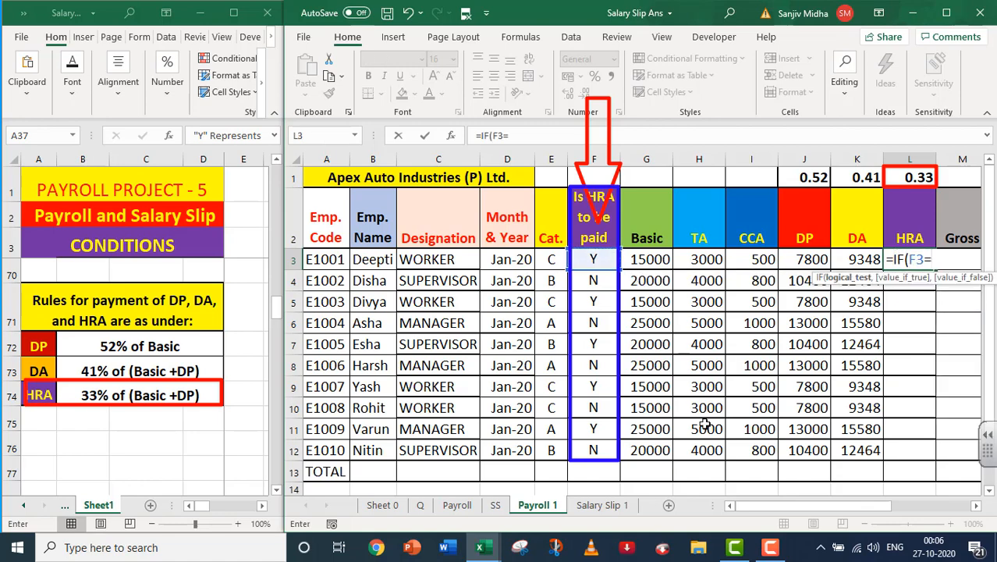
pyautogui.write('"Y",')
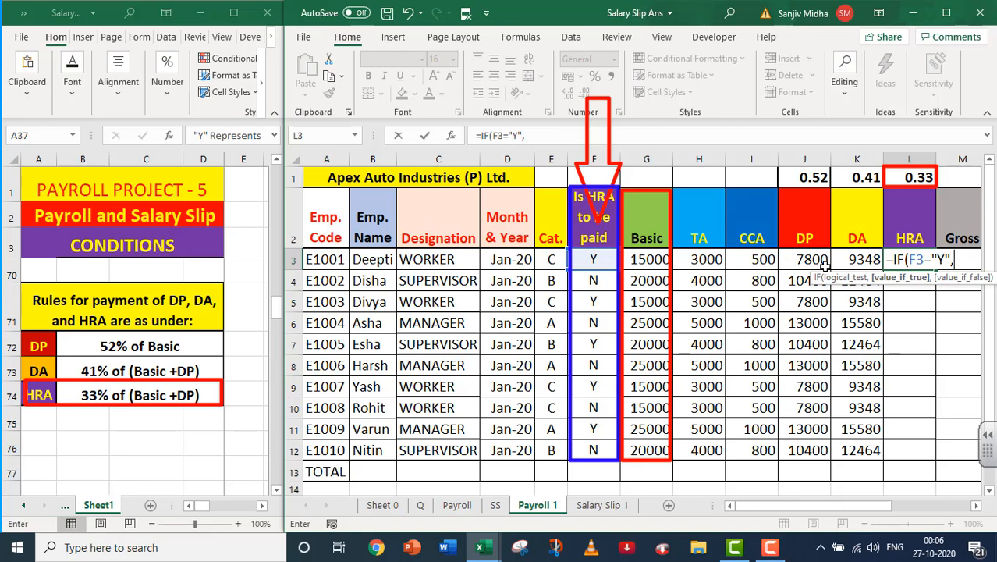
pyautogui.write('(')
pyautogui.click(654, 260)
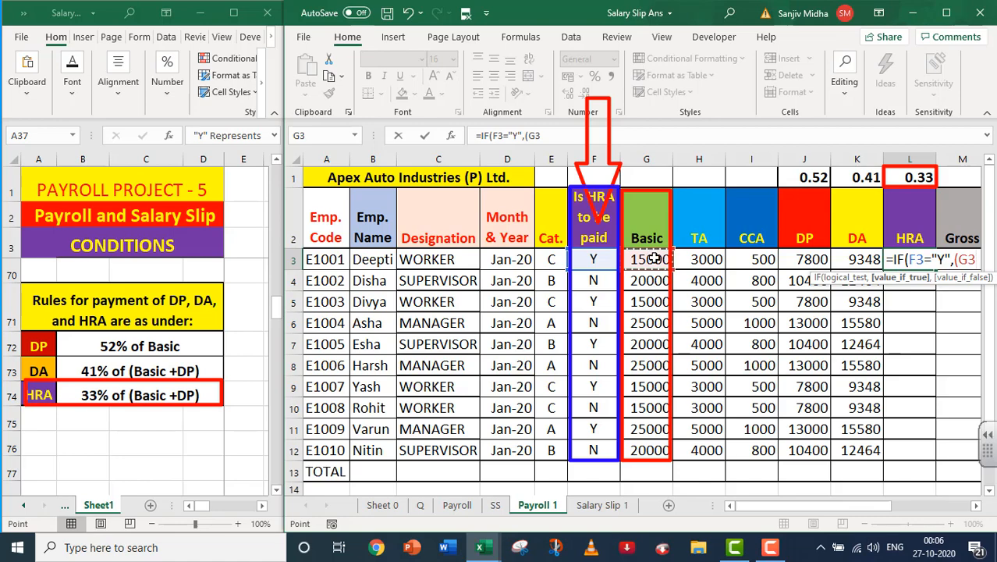
pyautogui.write('+')
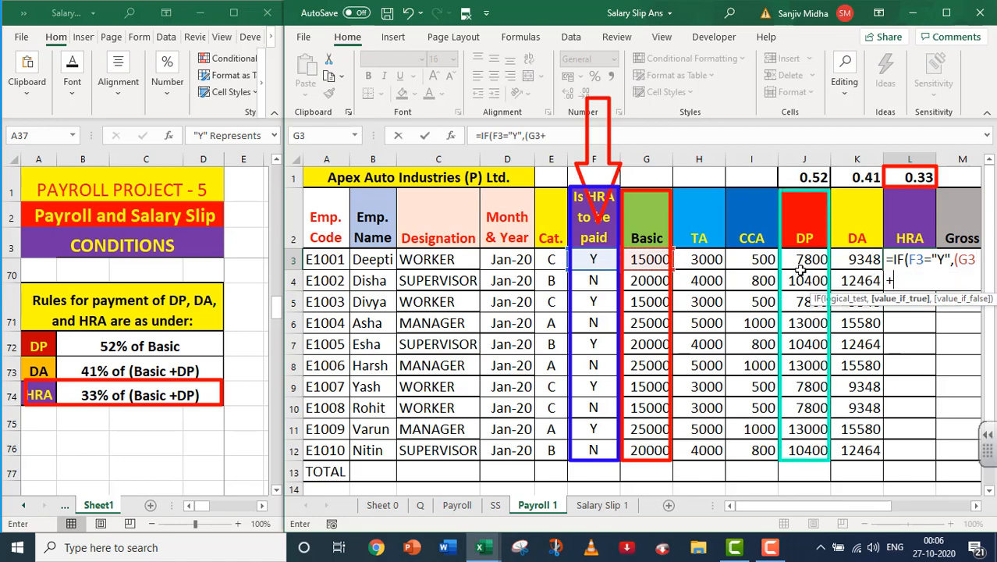
pyautogui.click(804, 262)
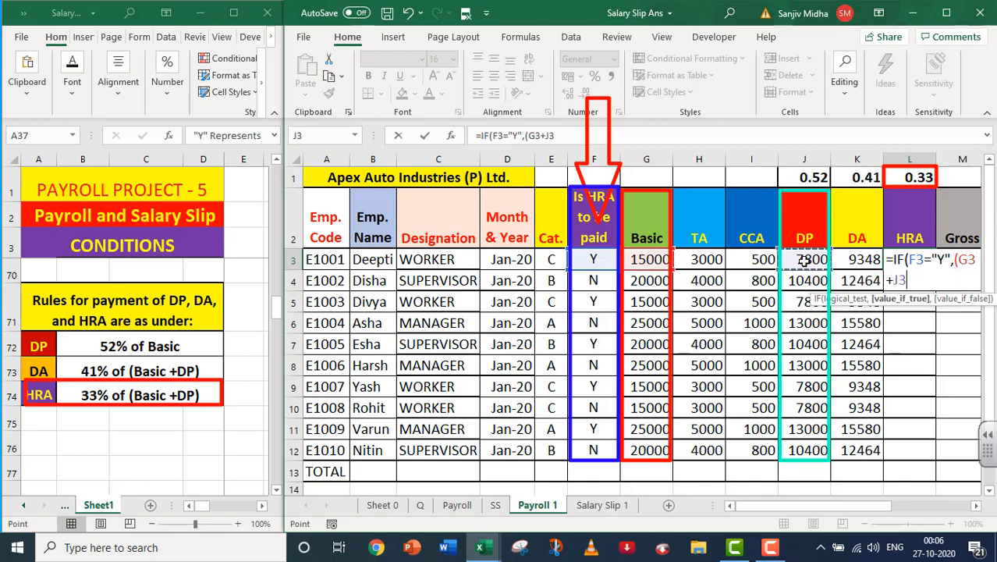
# Complete L3's formula as =IF(F3="Y",(G3+J3)*$L$1,0) and fill it down the HRA column to L12.
pyautogui.write(')*')
pyautogui.click(913, 178)
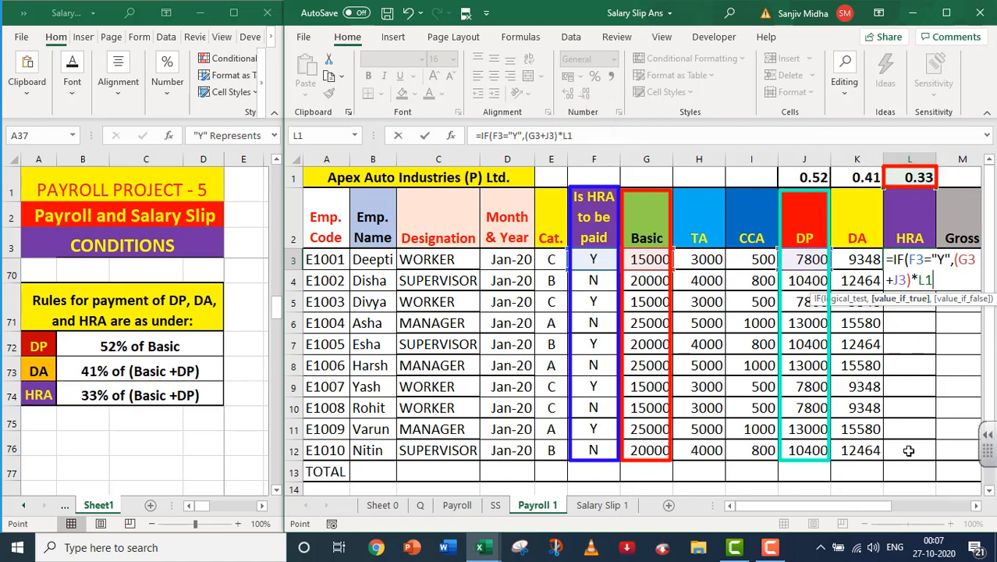
pyautogui.press('F4')
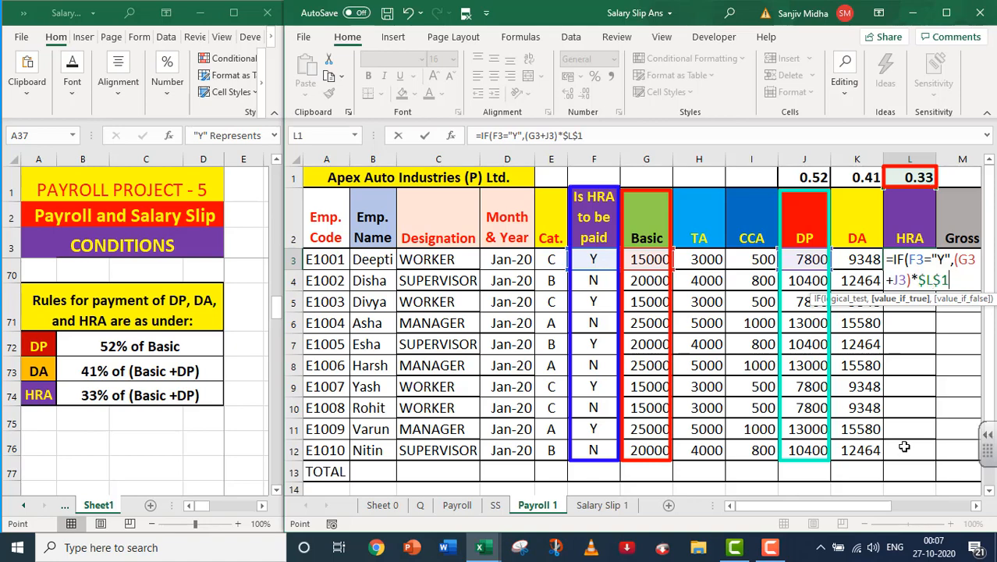
pyautogui.write(',')
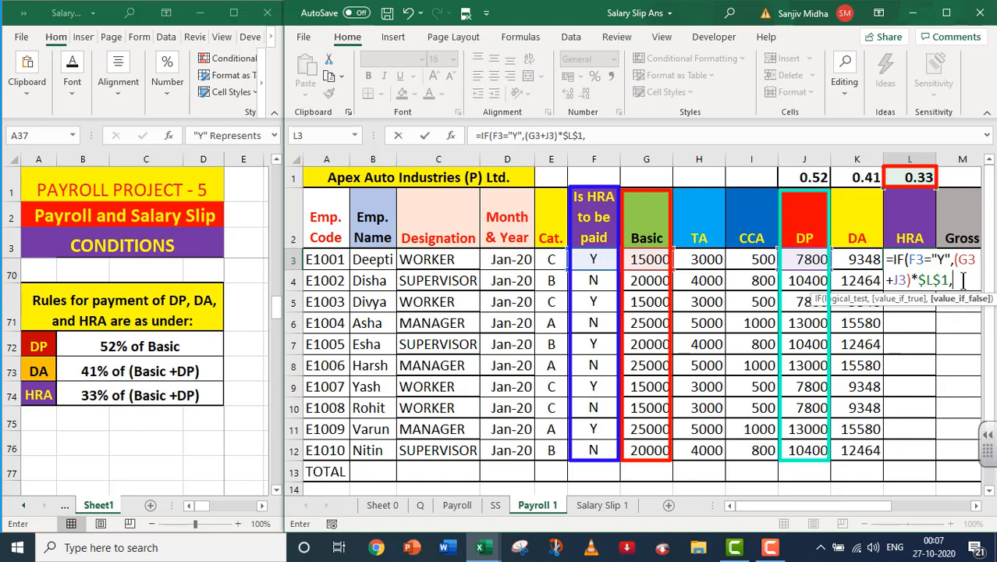
pyautogui.write('0)')
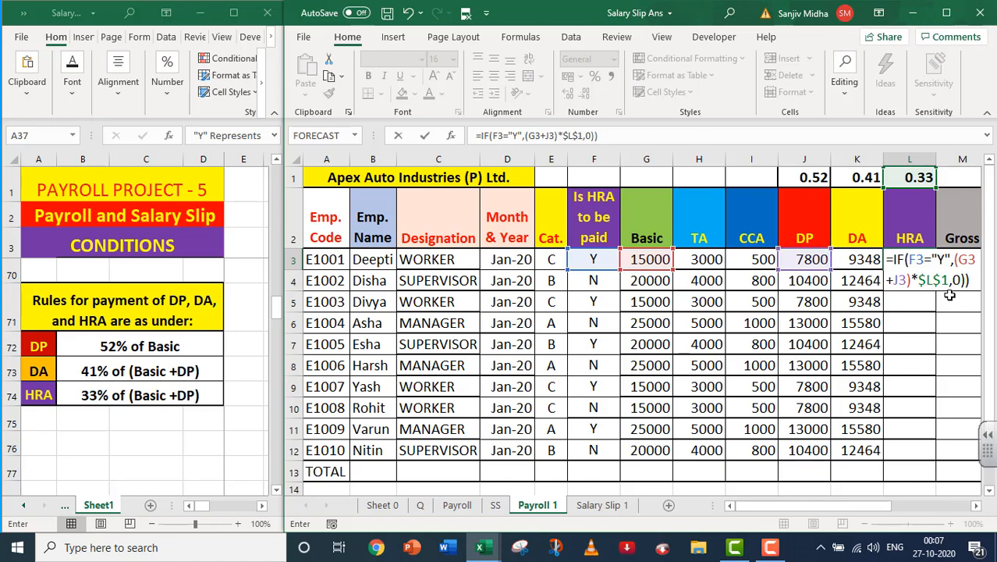
pyautogui.click(967, 279)
pyautogui.press('BackSpace')
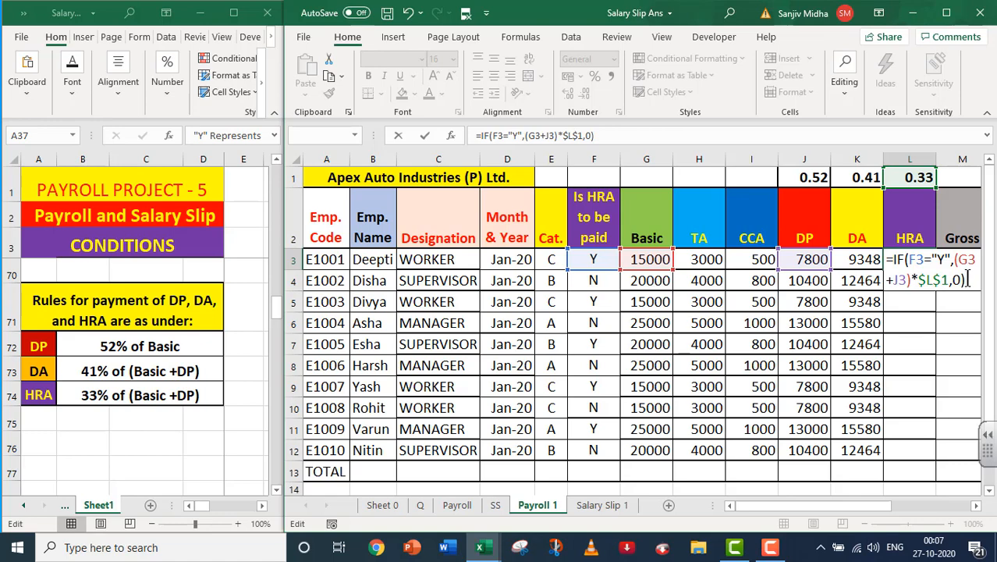
pyautogui.press('Return')
pyautogui.click(902, 261)
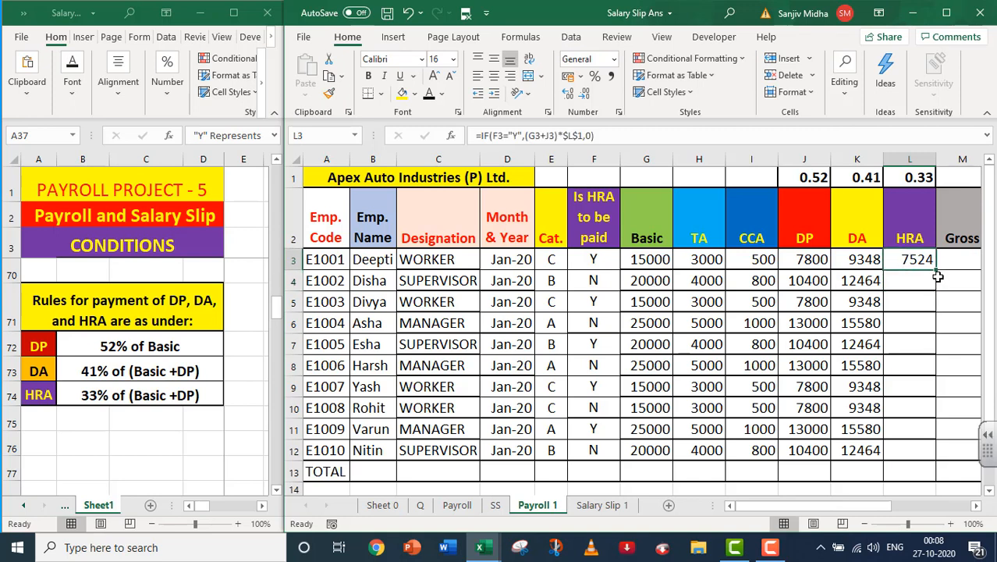
pyautogui.moveTo(936, 269); pyautogui.dragTo(936, 461)
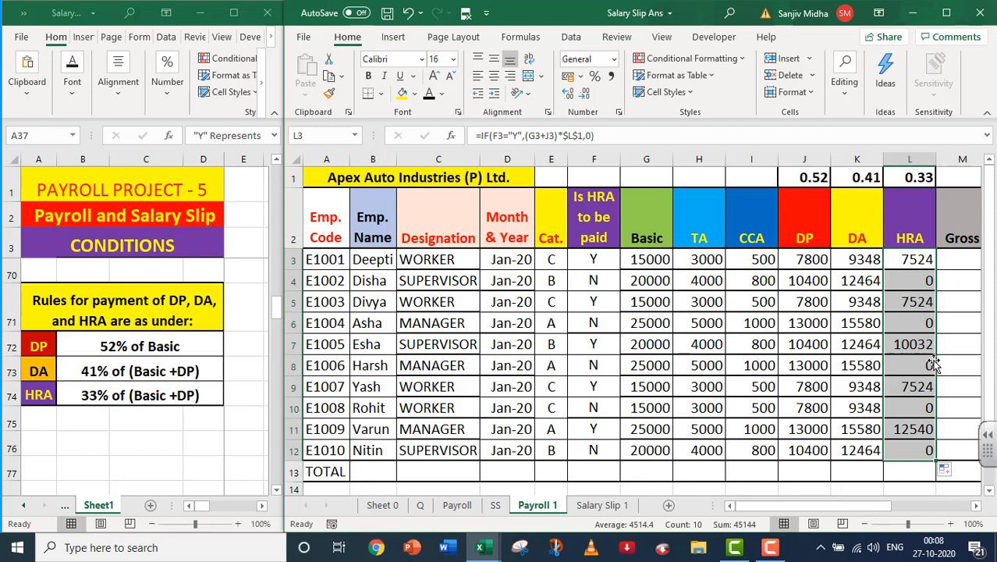
# Calculate Gross salary in M3 with =SUM(G3:L3) and fill the formula down the Gross column to M12.
pyautogui.click(976, 507)
pyautogui.click(975, 506)
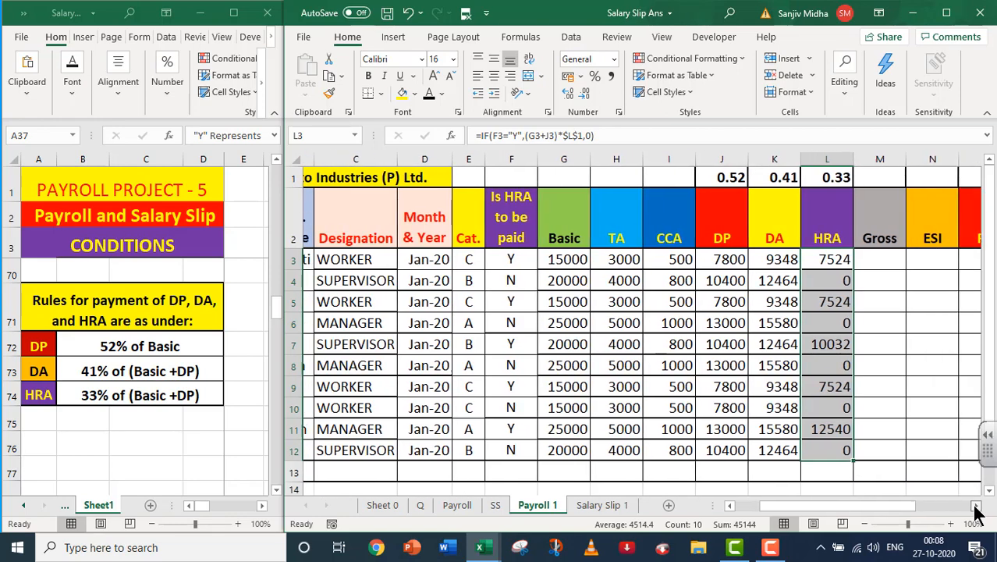
pyautogui.click(275, 489)
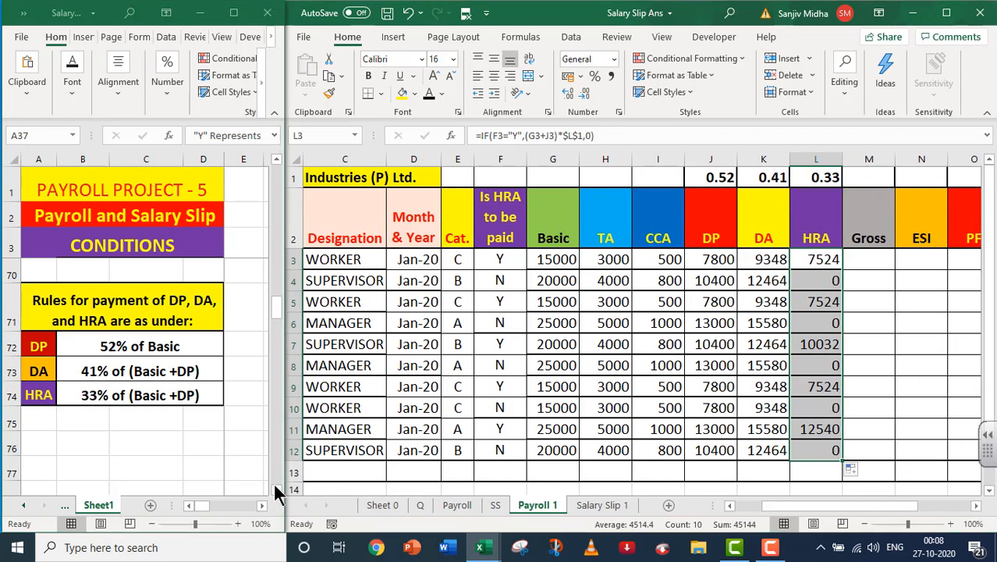
pyautogui.scroll(-1, 275, 487)
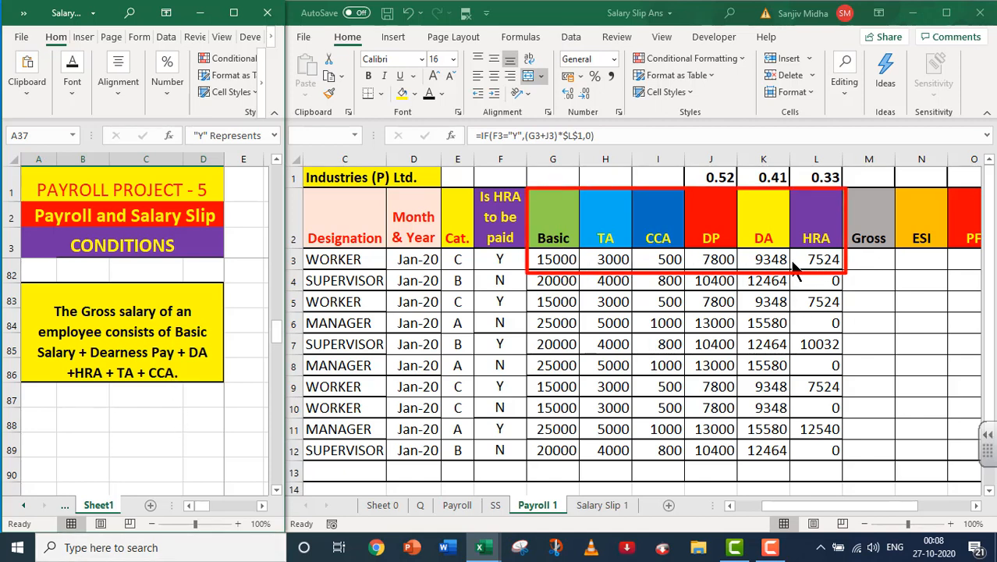
pyautogui.click(858, 254)
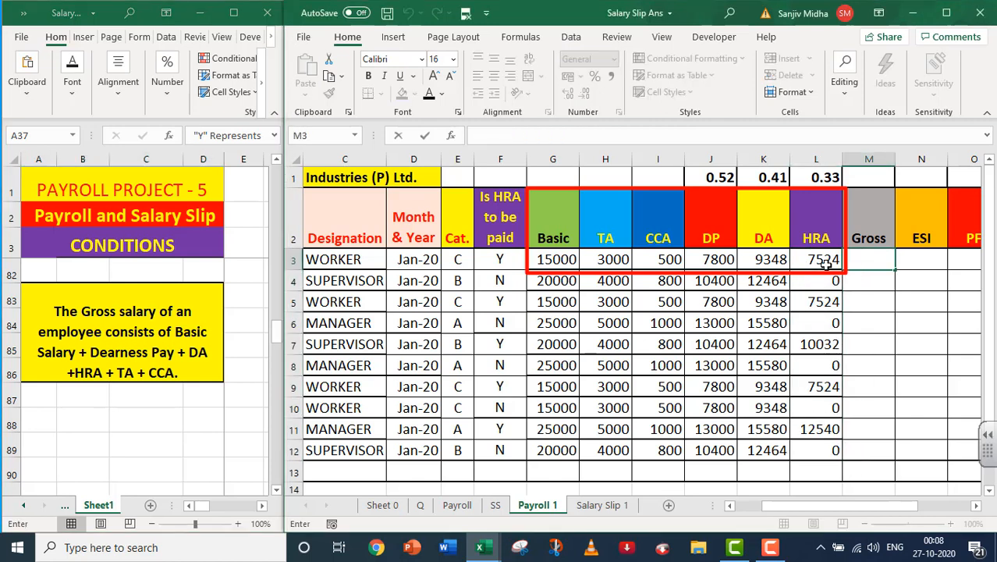
pyautogui.write('=SUM(')
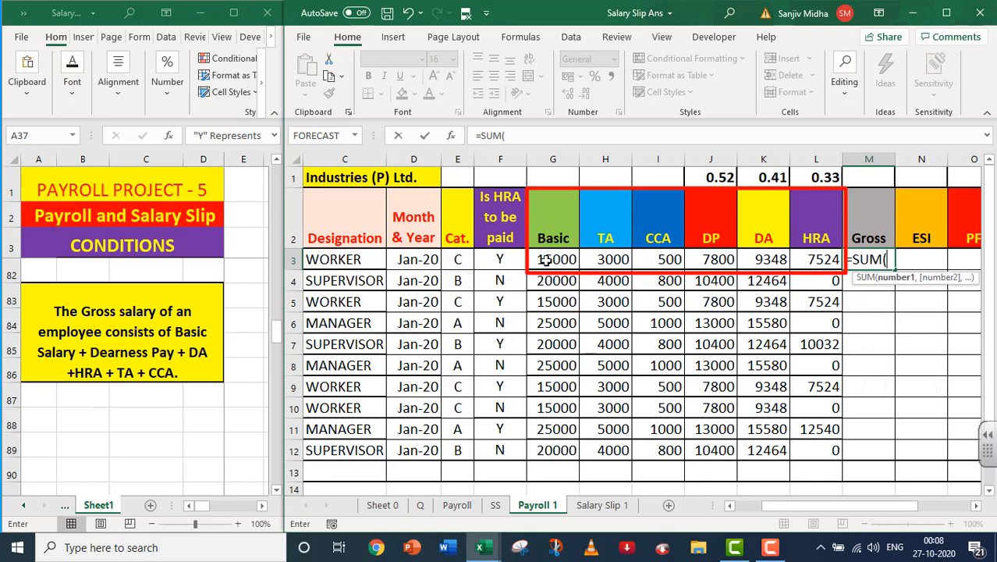
pyautogui.moveTo(547, 260); pyautogui.dragTo(798, 262)
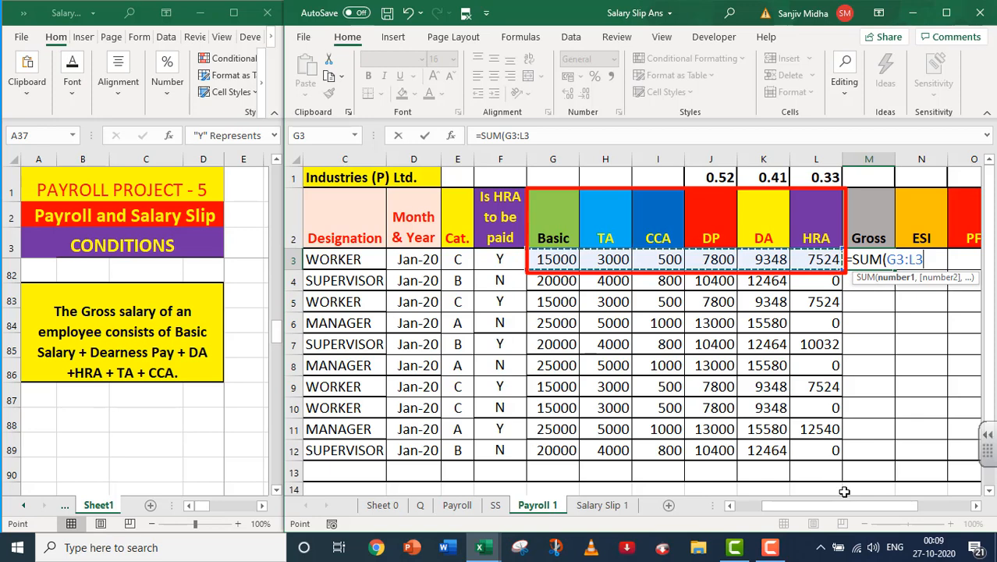
pyautogui.write(')')
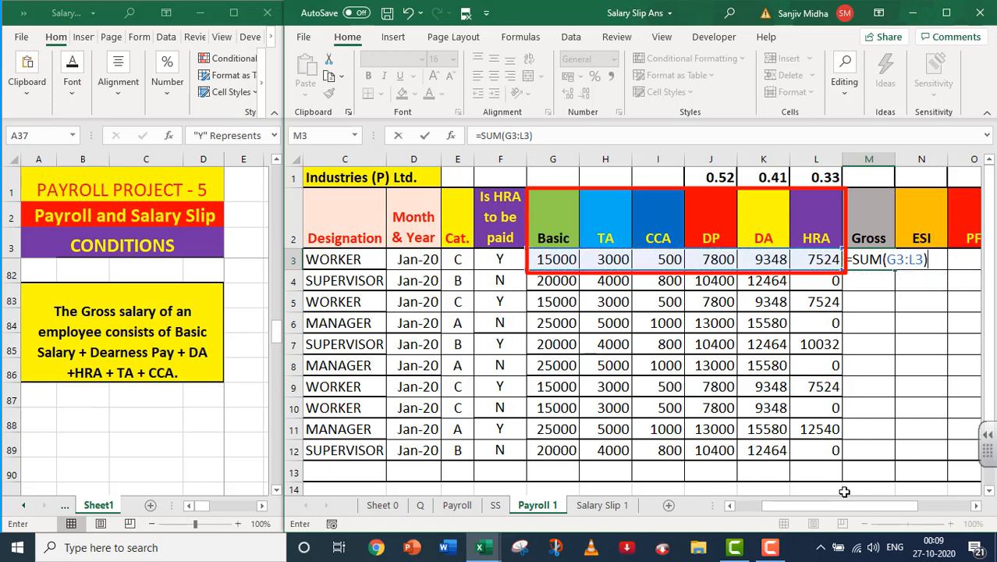
pyautogui.press('Return')
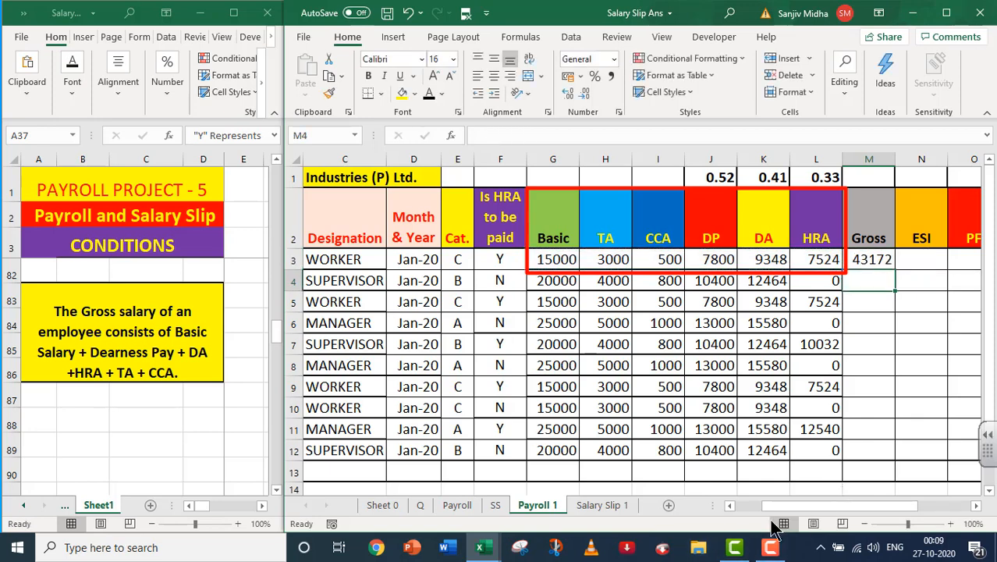
pyautogui.click(869, 263)
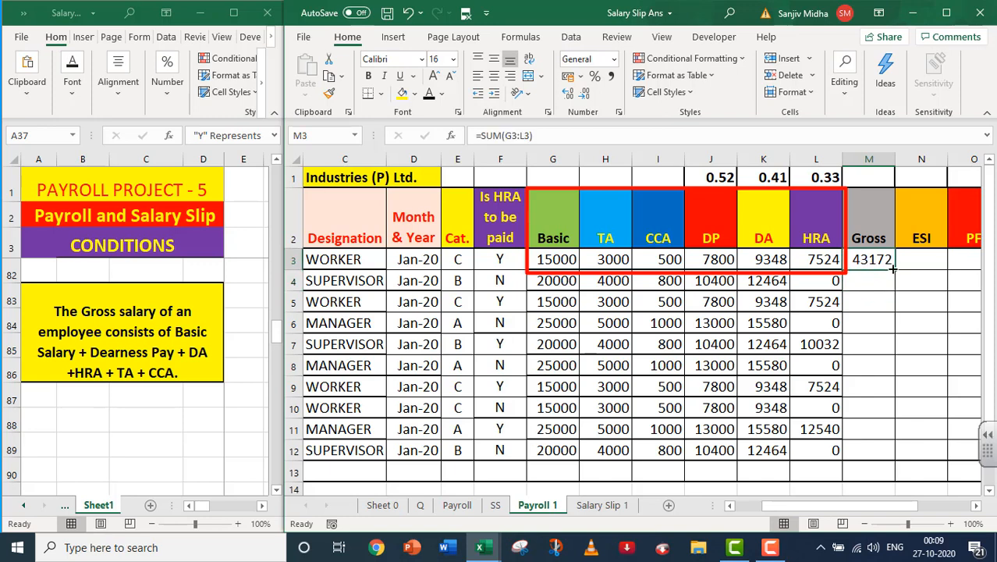
pyautogui.moveTo(895, 269); pyautogui.dragTo(895, 459)
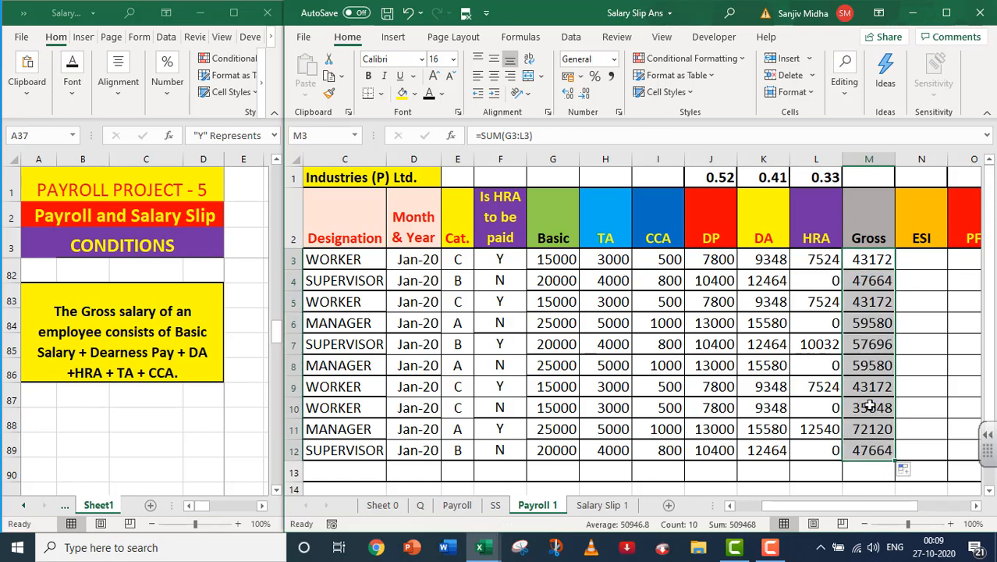
# Check the ESI, PF and IT deduction rules and make their rates in N1:P1 readable with a black font colour.
pyautogui.click(976, 505)
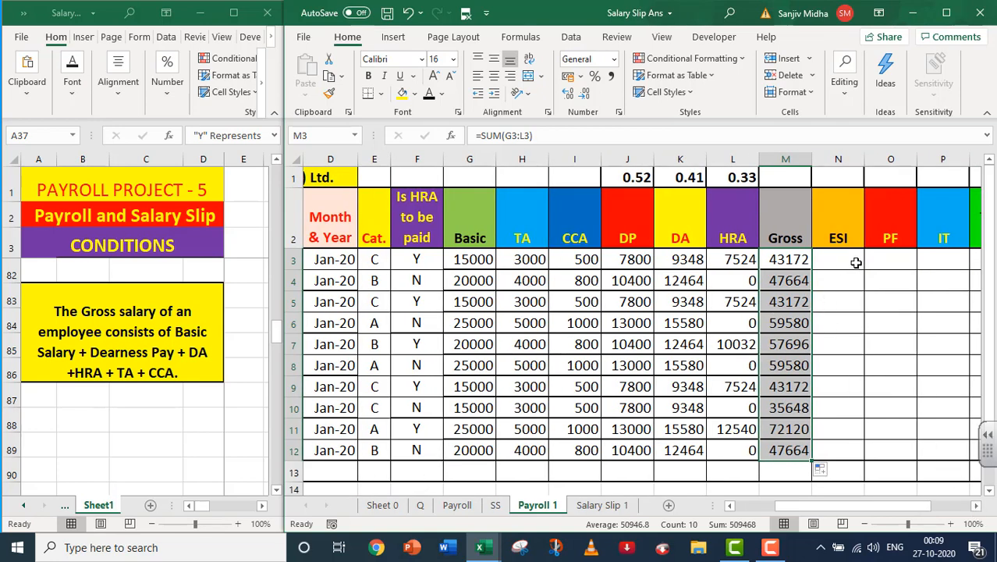
pyautogui.click(277, 490)
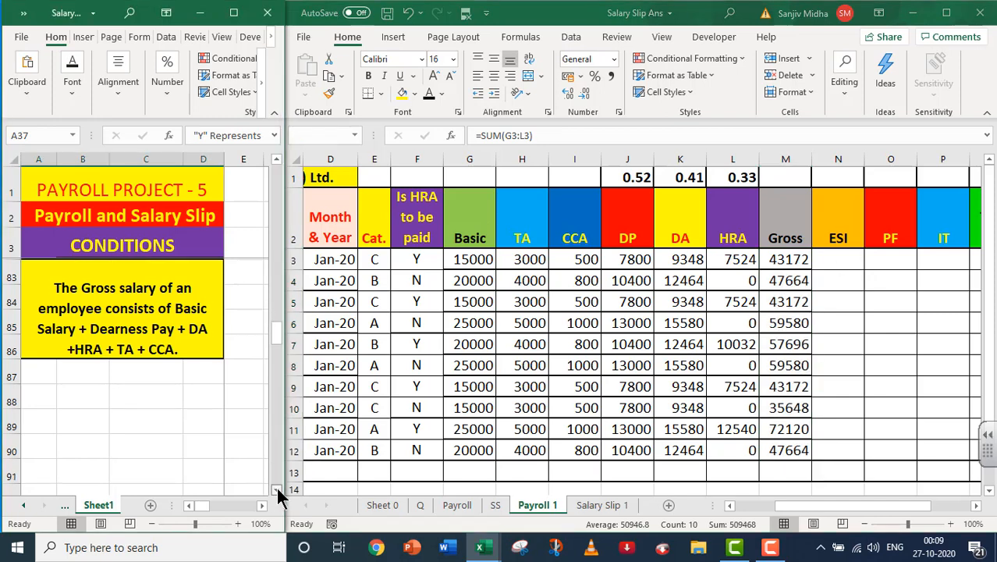
pyautogui.click(277, 490)
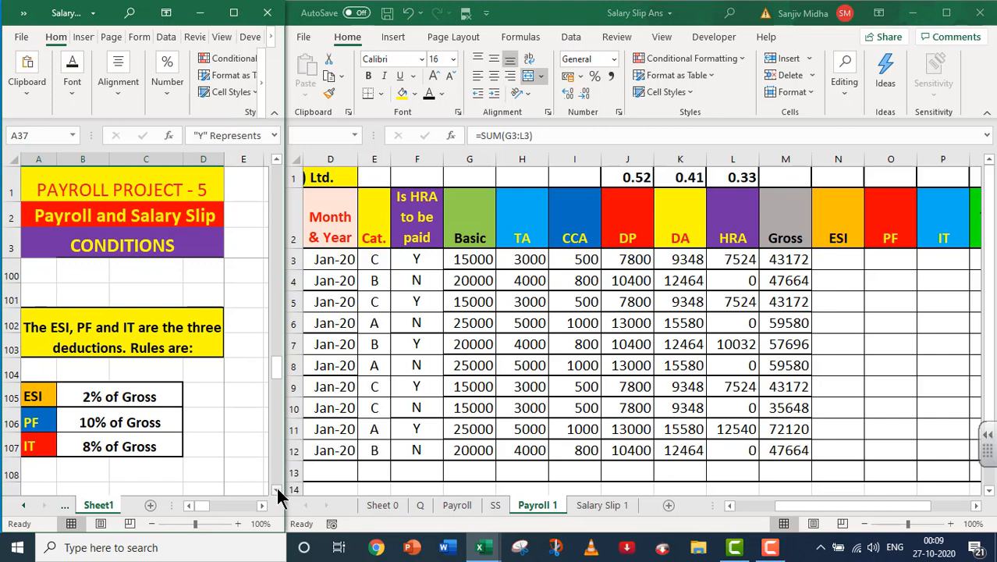
pyautogui.click(277, 490)
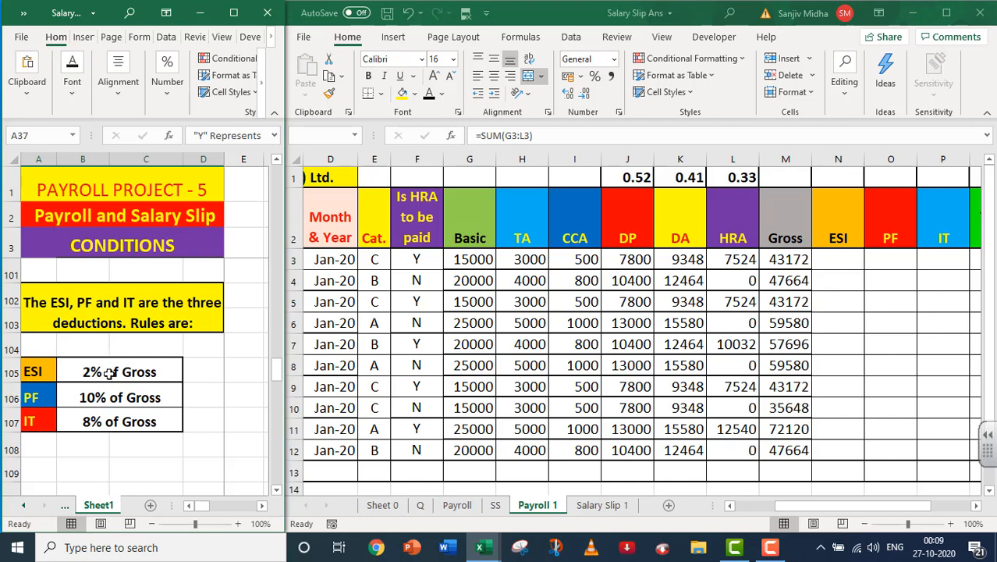
pyautogui.click(829, 170)
pyautogui.moveTo(830, 171); pyautogui.dragTo(923, 167)
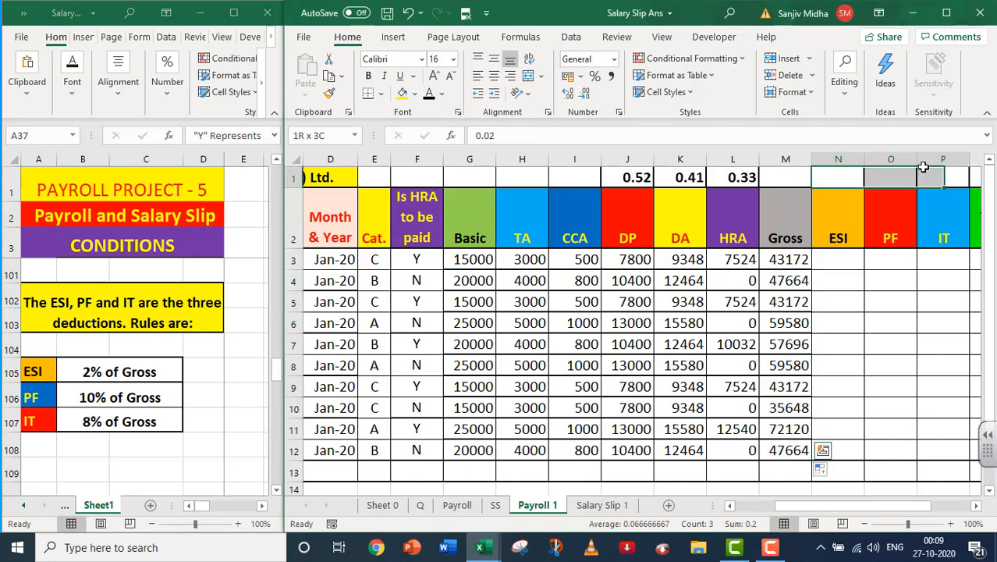
pyautogui.click(428, 93)
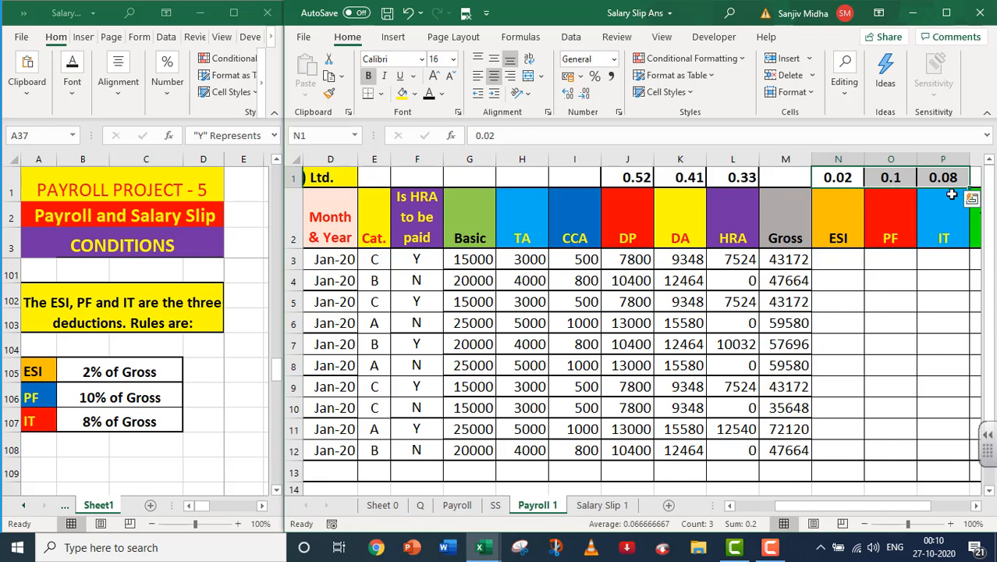
# Calculate ESI in N3 with =M3*$N$1 and fill the formula down the ESI column to N12.
pyautogui.click(840, 258)
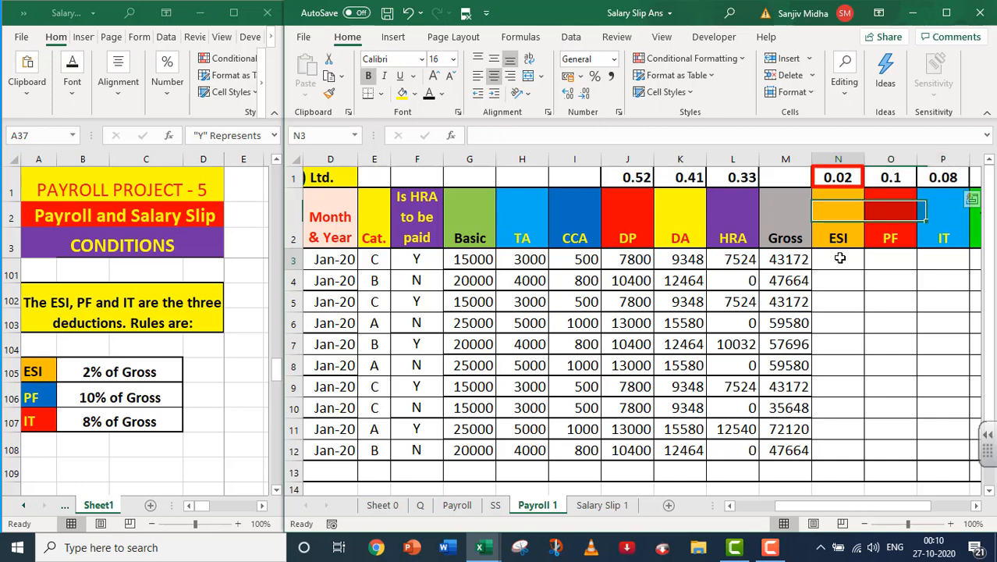
pyautogui.write('=')
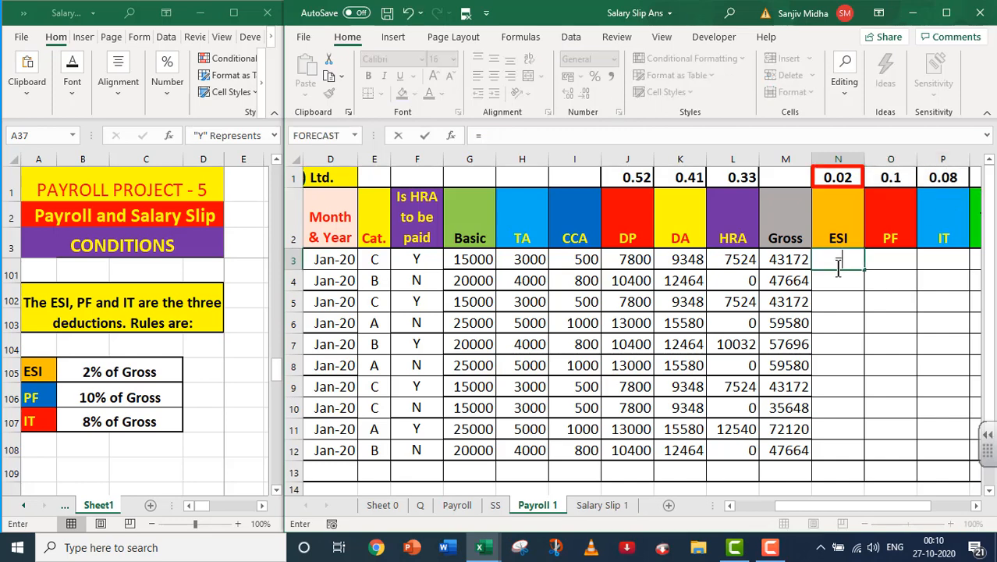
pyautogui.click(790, 262)
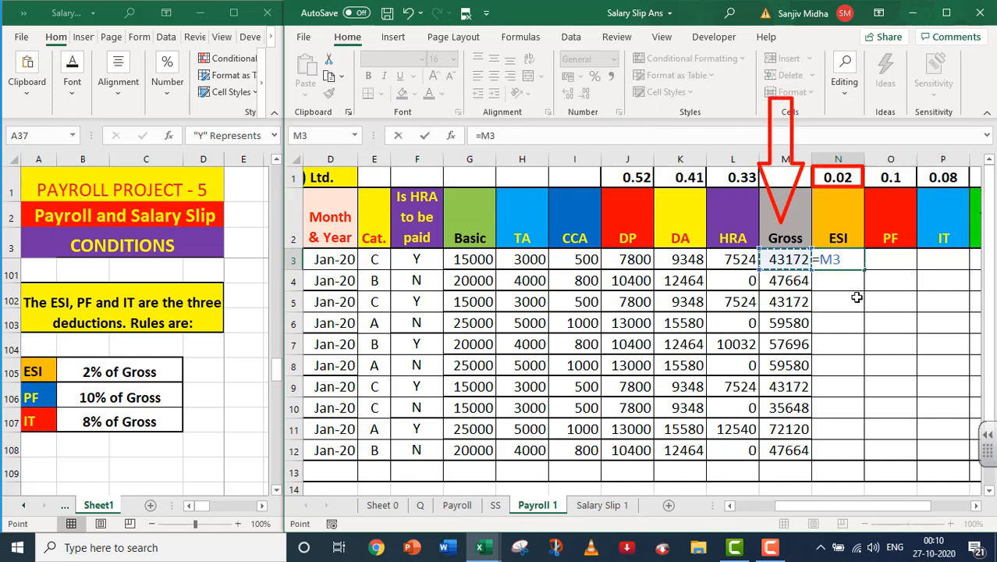
pyautogui.write('*')
pyautogui.click(837, 179)
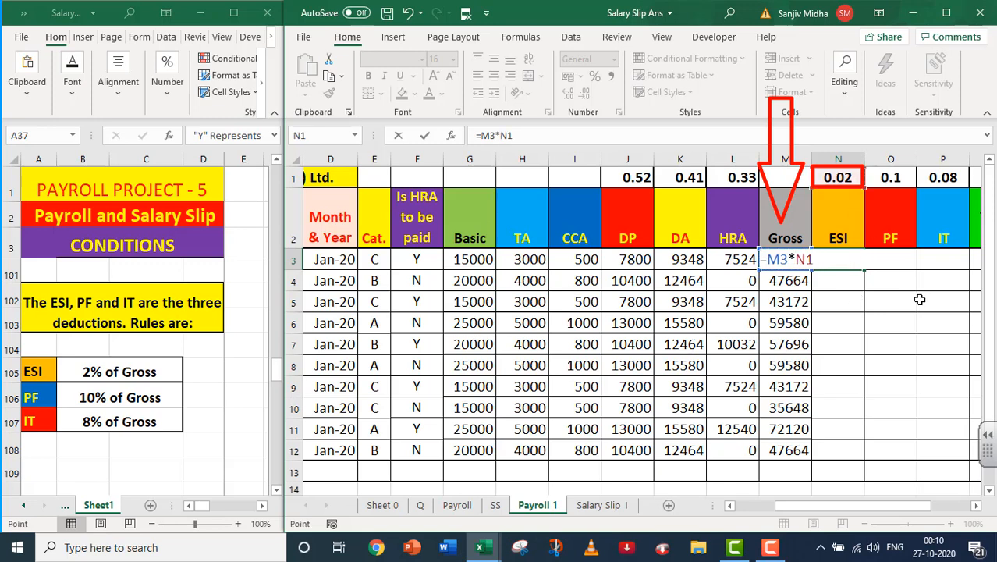
pyautogui.press('F4')
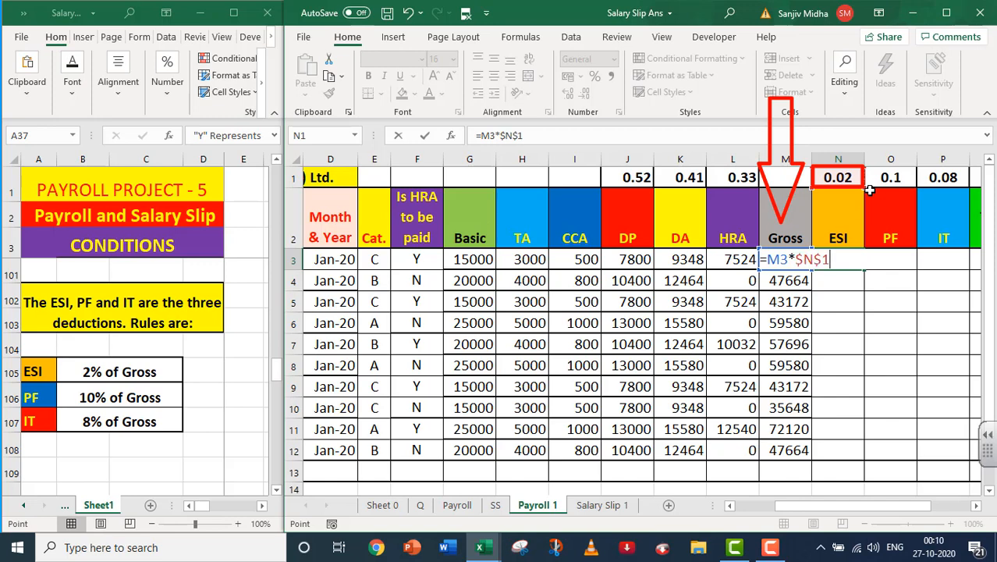
pyautogui.press('Return')
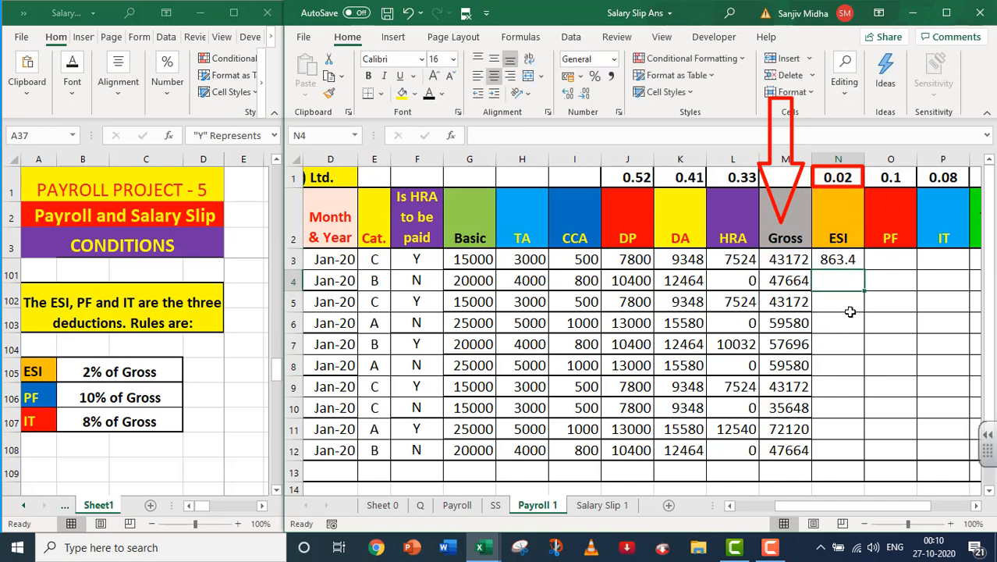
pyautogui.click(837, 262)
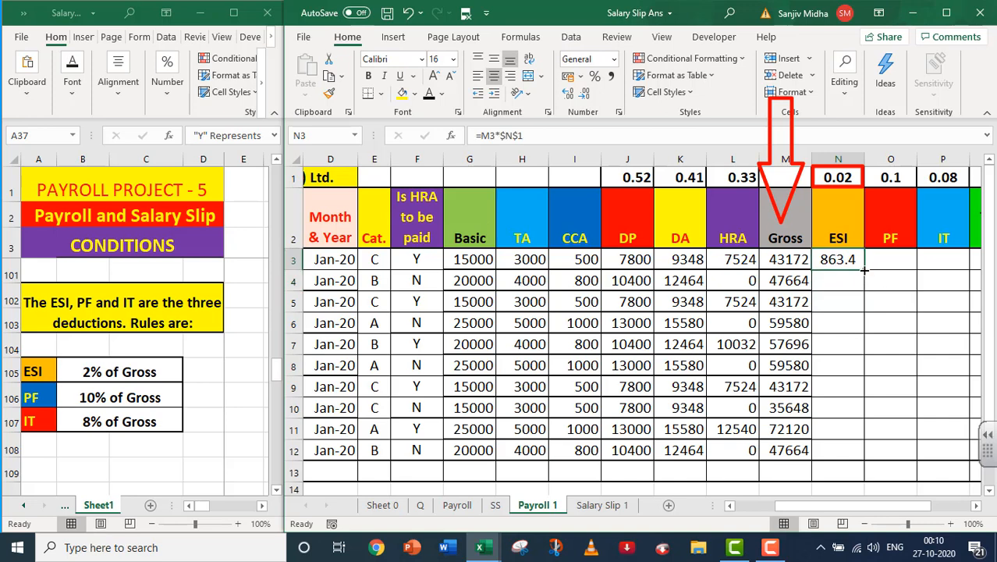
pyautogui.moveTo(865, 270); pyautogui.dragTo(862, 455)
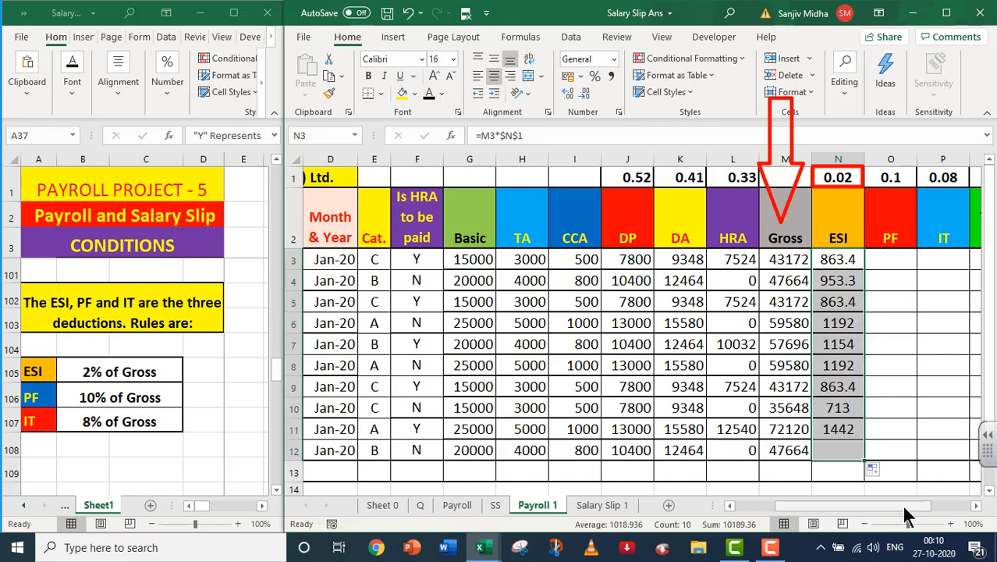
# Calculate PF in O3 with =M3*$O$1 and fill the formula down the PF column to O12.
pyautogui.doubleClick(891, 259)
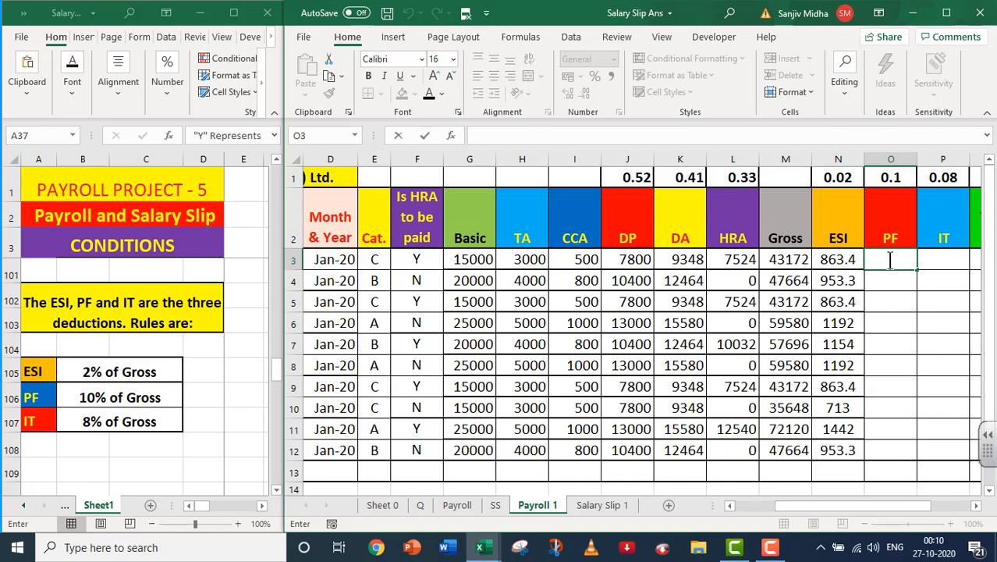
pyautogui.write('=')
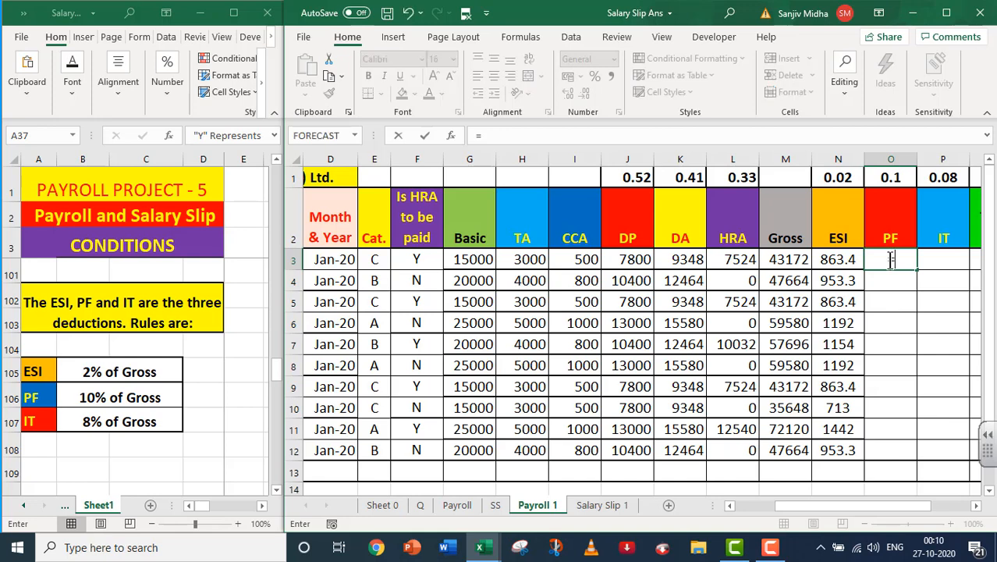
pyautogui.click(778, 259)
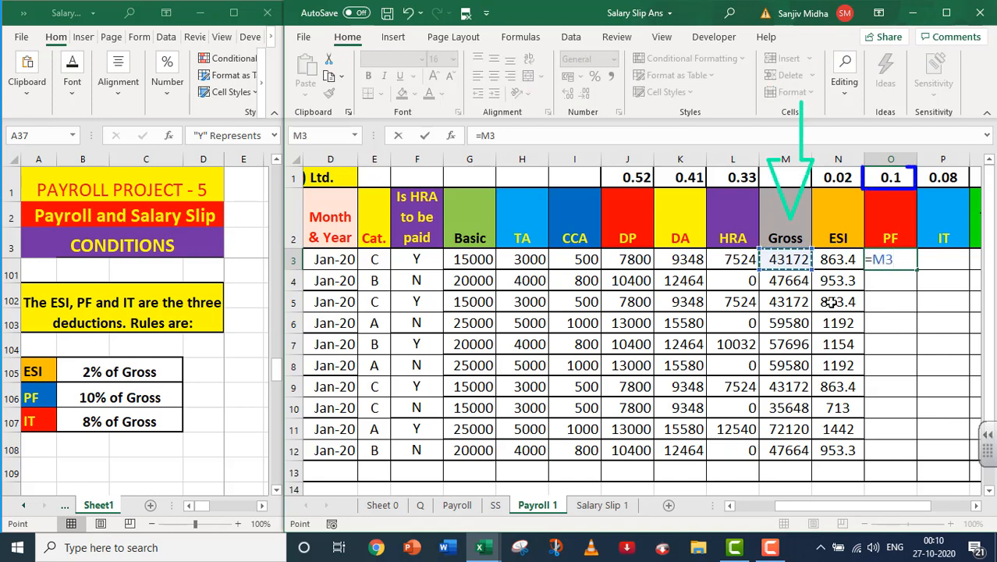
pyautogui.write('*')
pyautogui.click(890, 178)
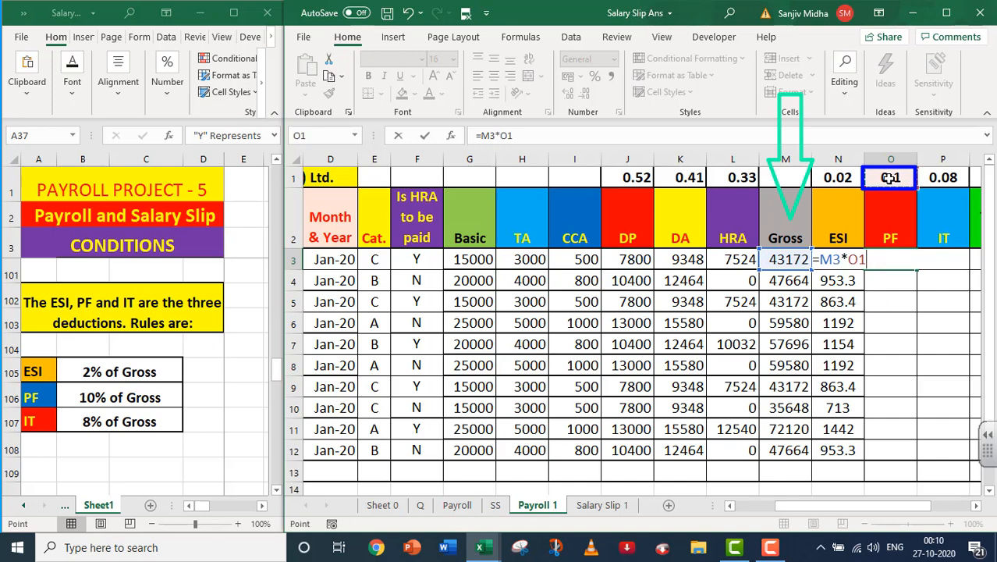
pyautogui.press('F4')
pyautogui.press('Return')
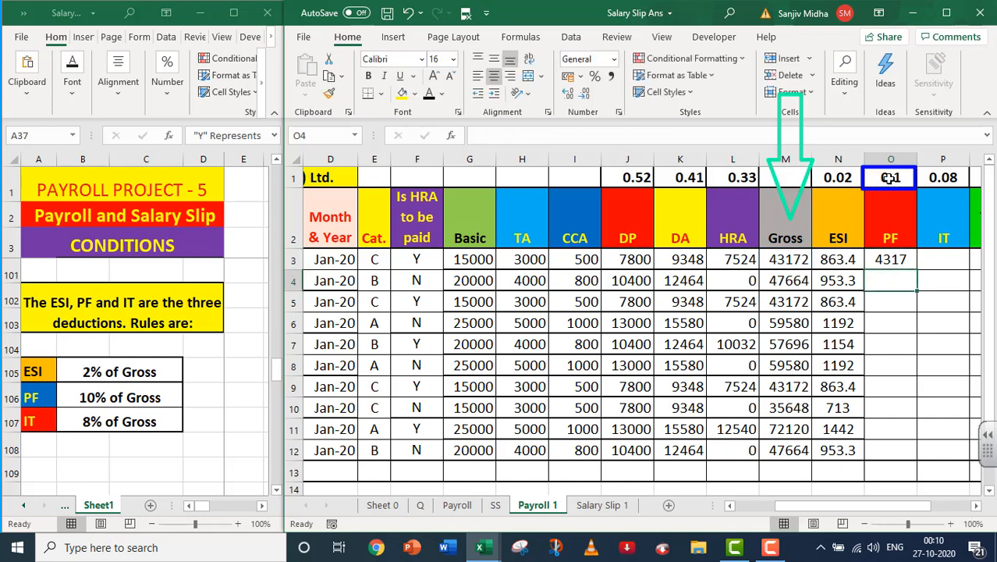
pyautogui.click(896, 260)
pyautogui.moveTo(918, 270); pyautogui.dragTo(919, 459)
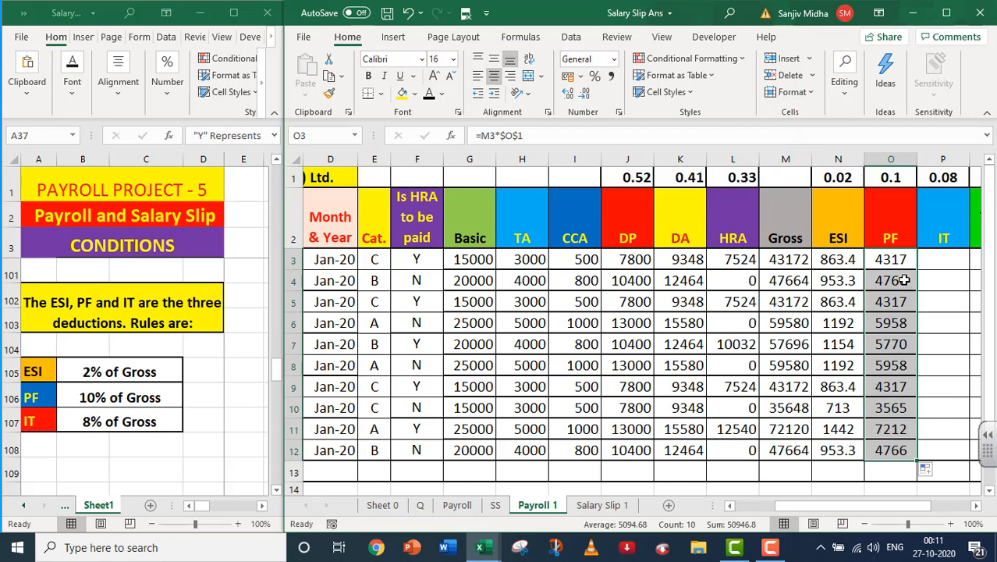
# Calculate IT in P3 with =M3*$P$1 and fill the formula down the IT column to P12.
pyautogui.click(977, 505)
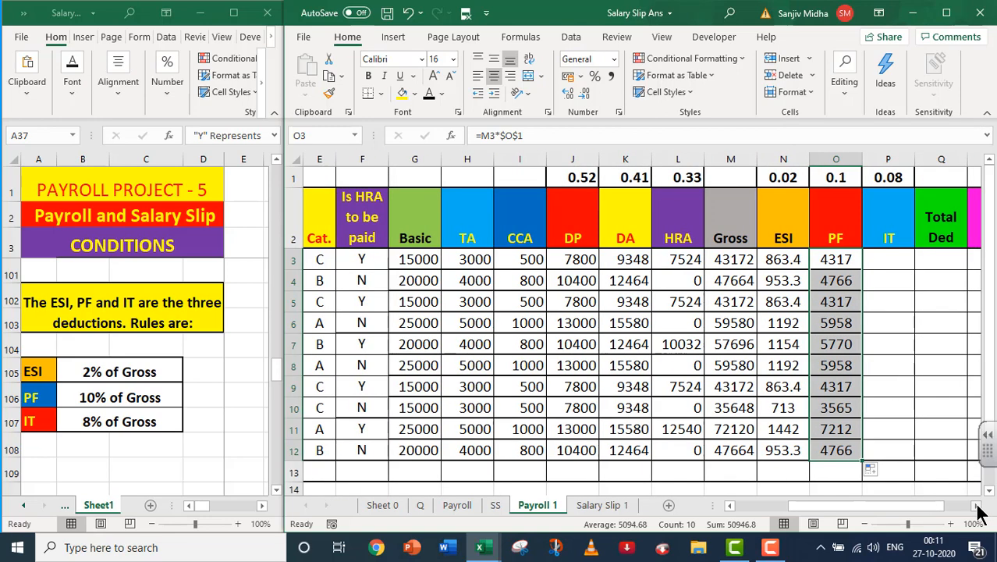
pyautogui.click(977, 506)
pyautogui.click(977, 506)
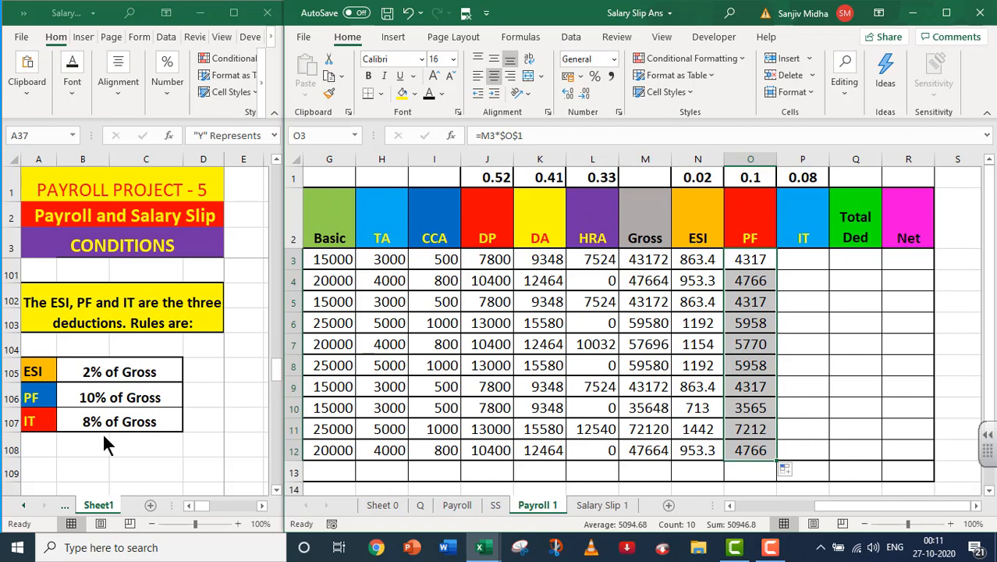
pyautogui.doubleClick(804, 262)
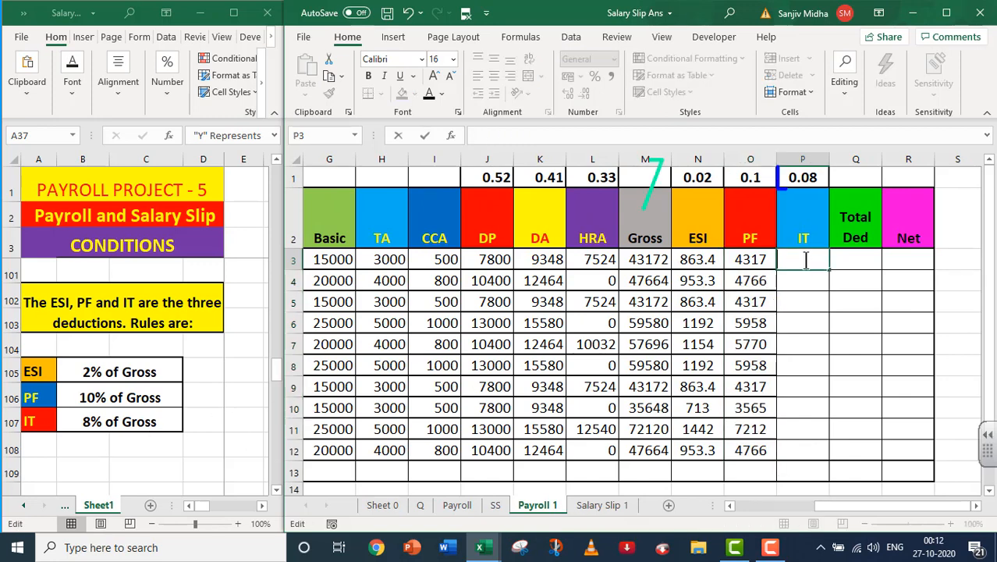
pyautogui.write('=')
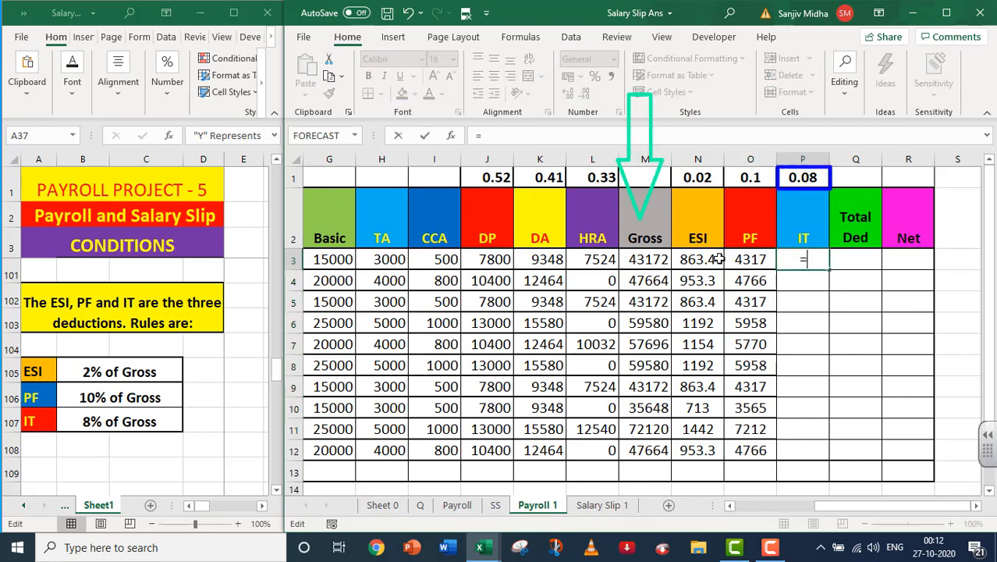
pyautogui.click(645, 259)
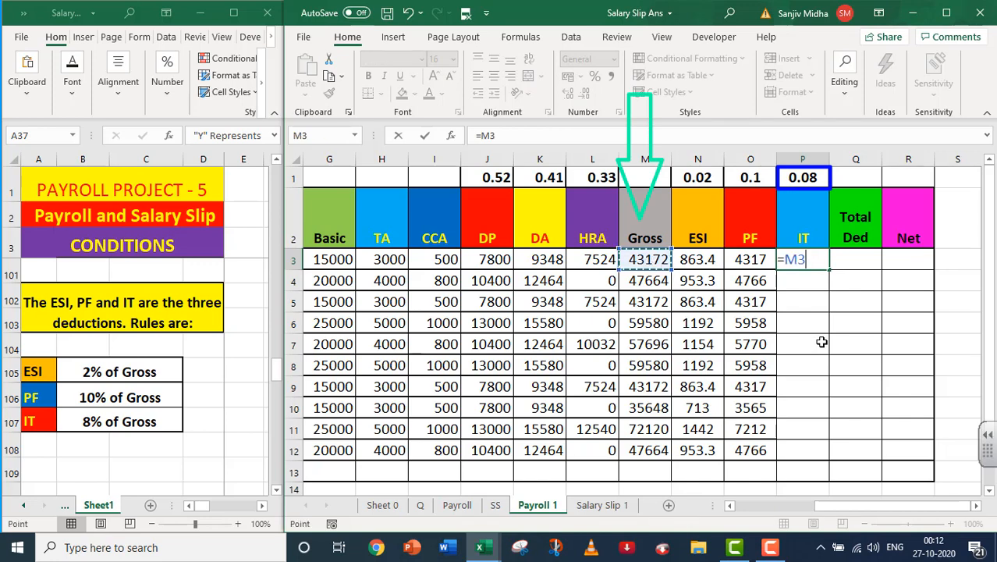
pyautogui.write('*')
pyautogui.click(806, 177)
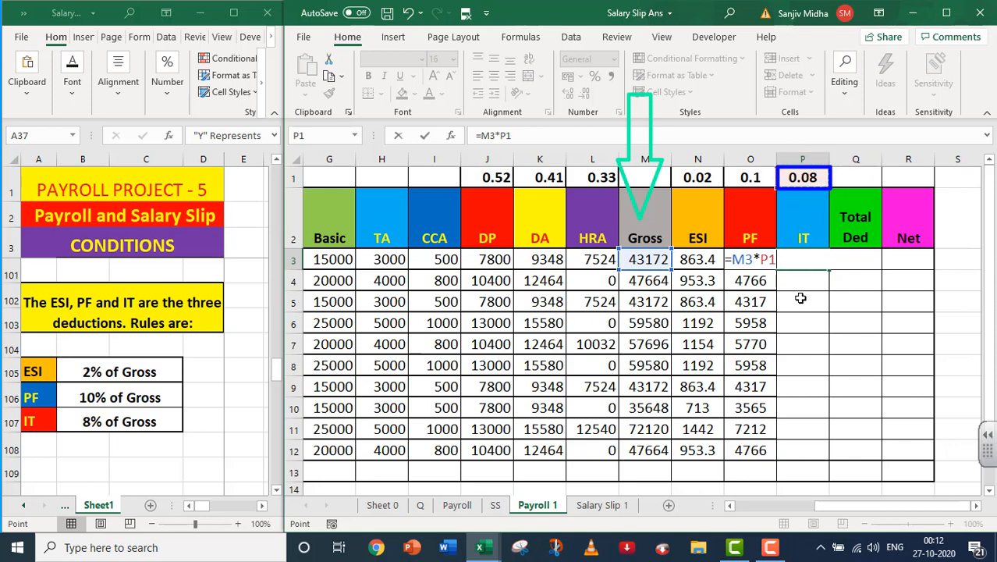
pyautogui.press('F4')
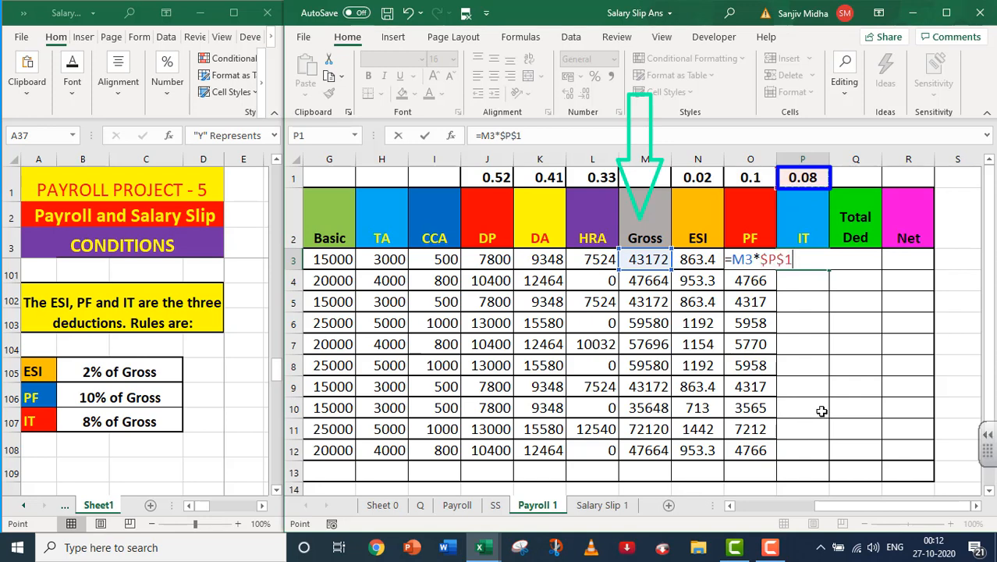
pyautogui.press('Return')
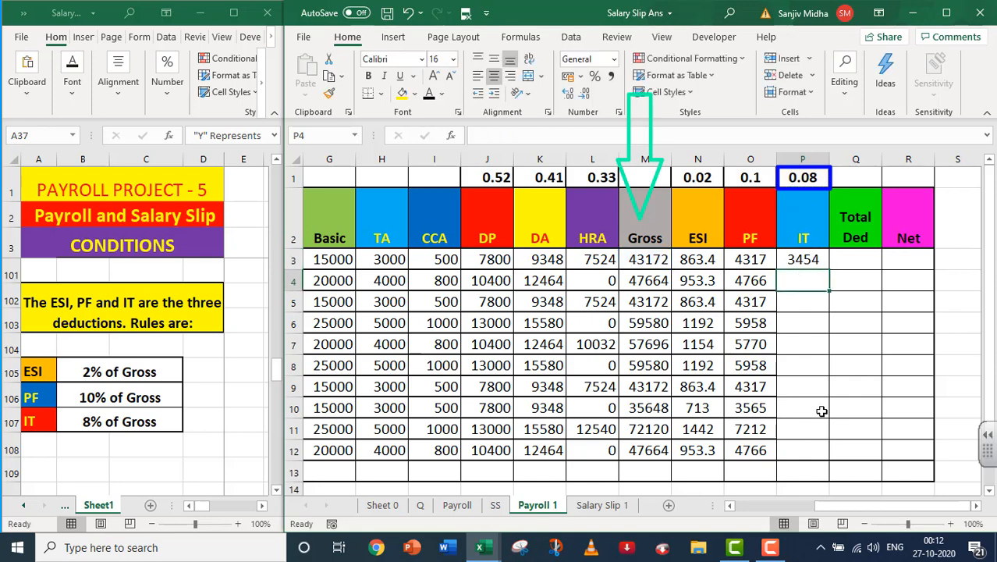
pyautogui.click(812, 260)
pyautogui.moveTo(829, 270); pyautogui.dragTo(824, 465)
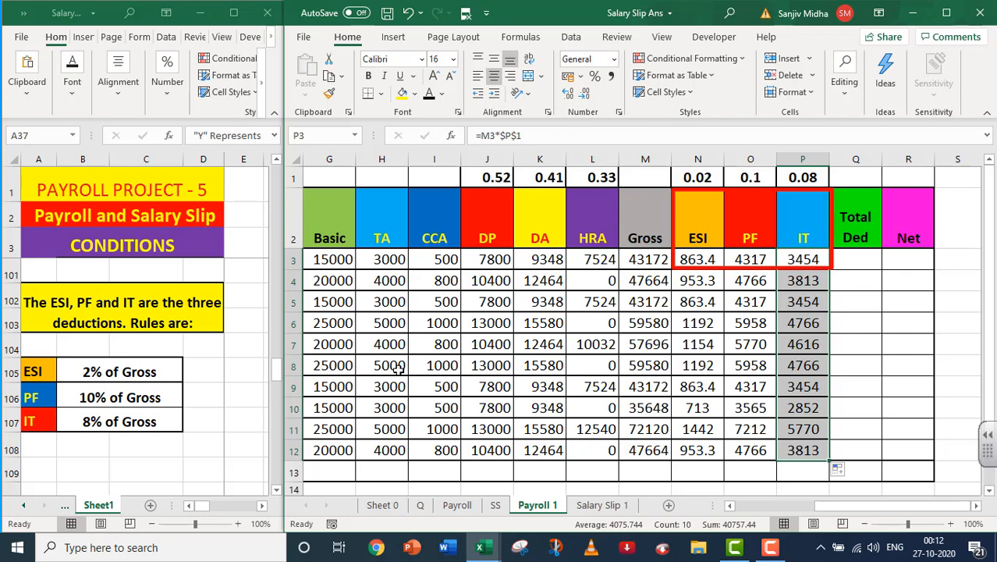
# Calculate Total Ded in Q3 with =SUM(N3:P3) and fill the formula down the column to Q12.
pyautogui.doubleClick(859, 262)
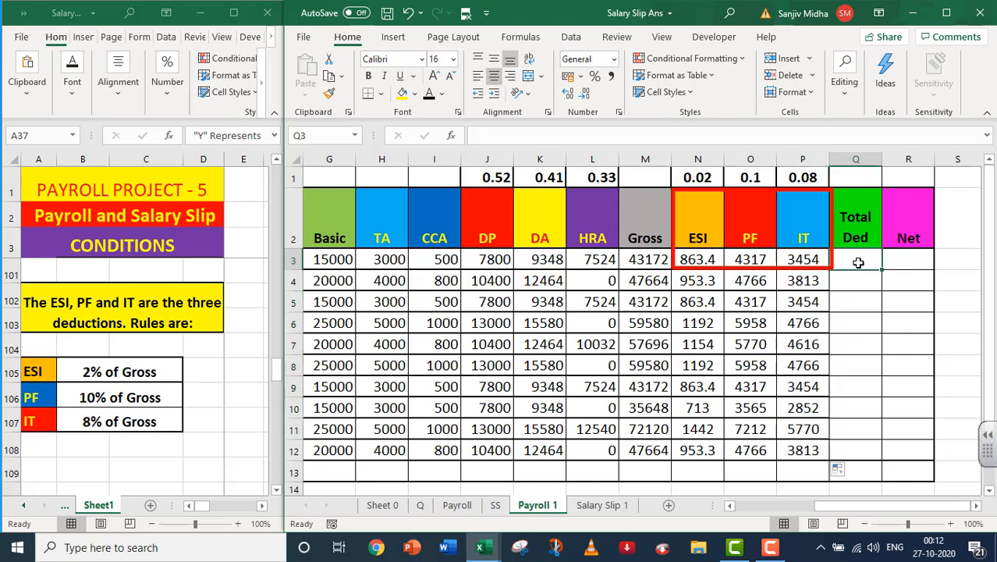
pyautogui.write('=')
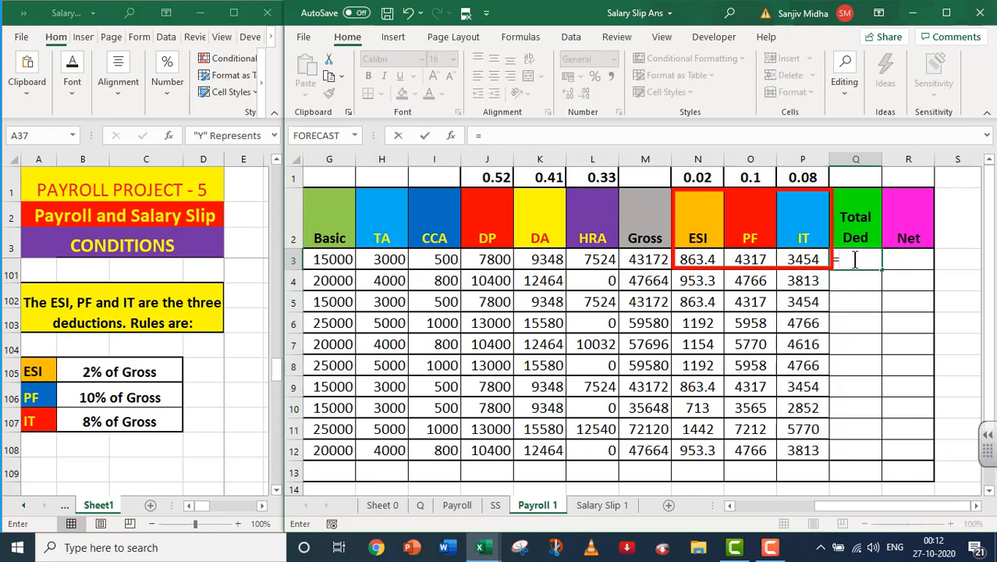
pyautogui.write('SUM(')
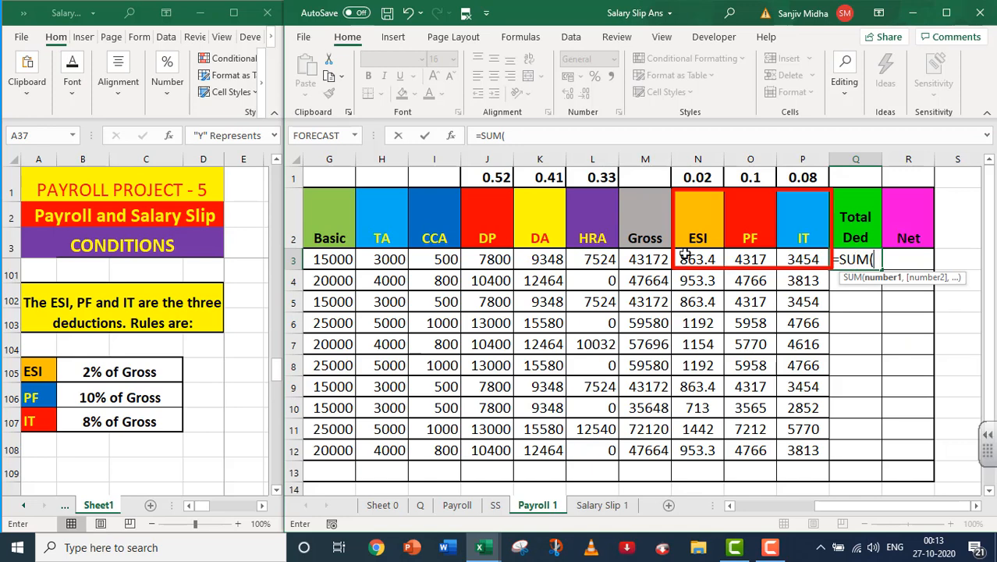
pyautogui.moveTo(685, 255); pyautogui.dragTo(784, 262)
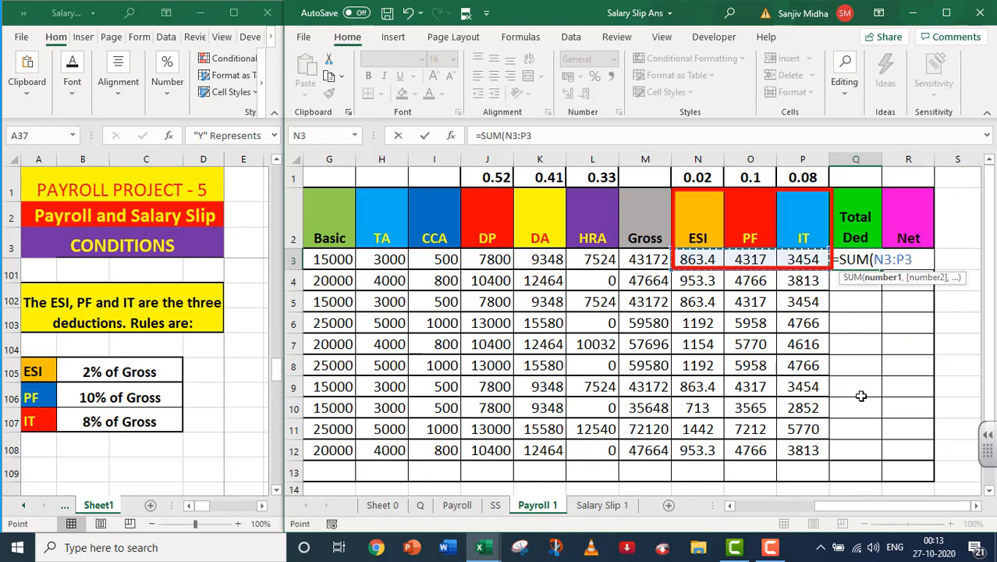
pyautogui.write(')')
pyautogui.press('Return')
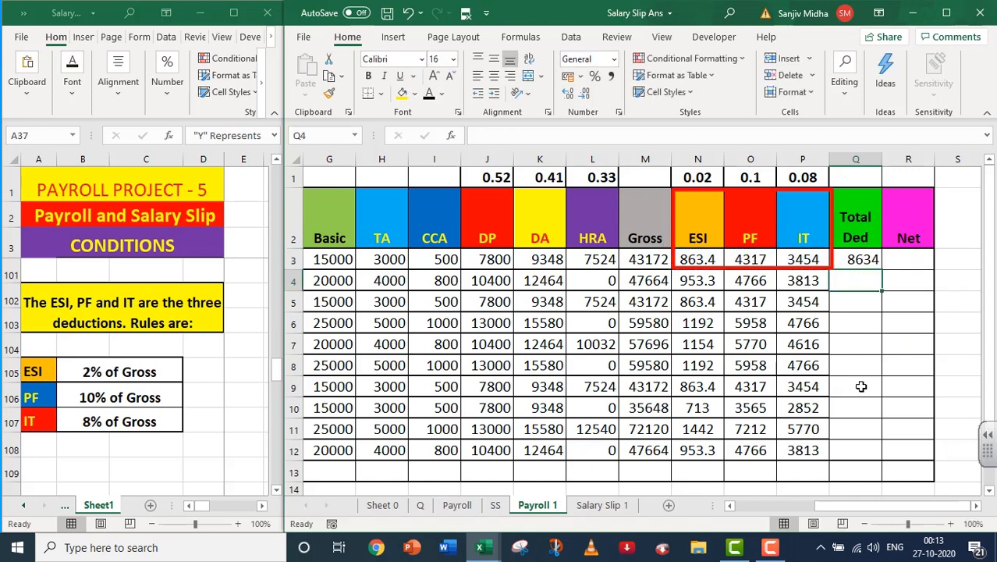
pyautogui.click(856, 264)
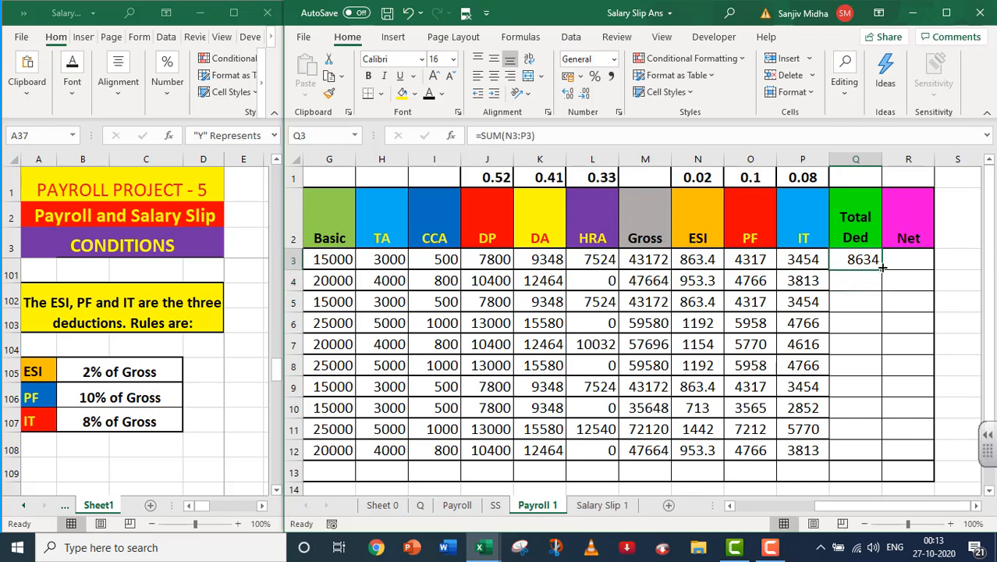
pyautogui.moveTo(880, 270); pyautogui.dragTo(879, 461)
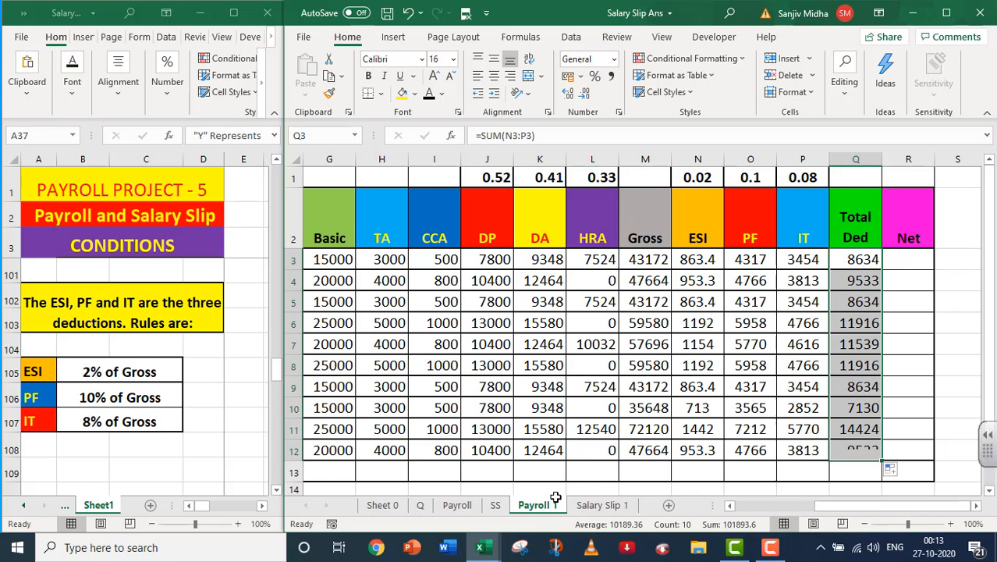
# Check the net salary rule, calculate Net in R3 with =M3-Q3 and fill the formula down to R12.
pyautogui.click(275, 489)
pyautogui.click(276, 489)
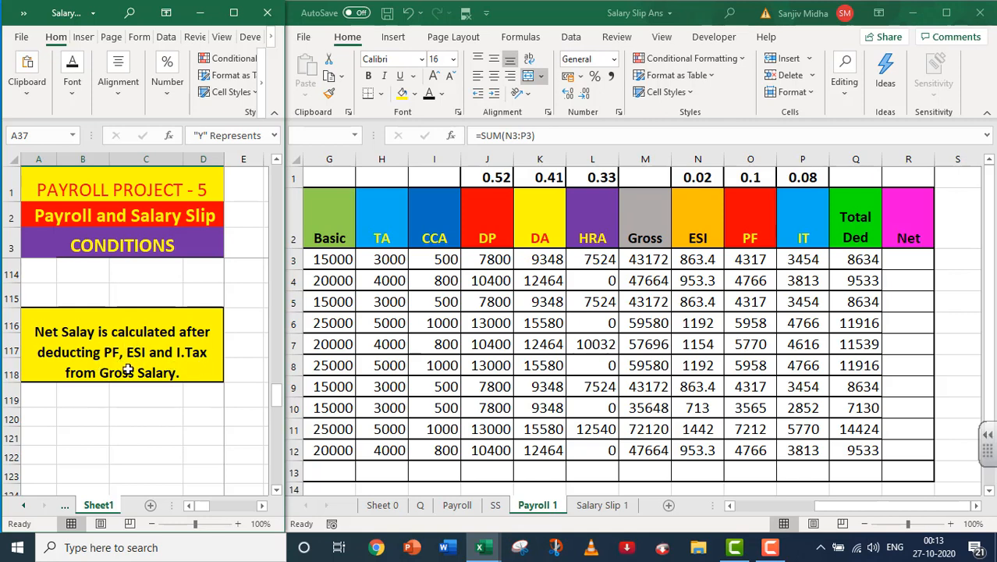
pyautogui.click(900, 260)
pyautogui.doubleClick(900, 260)
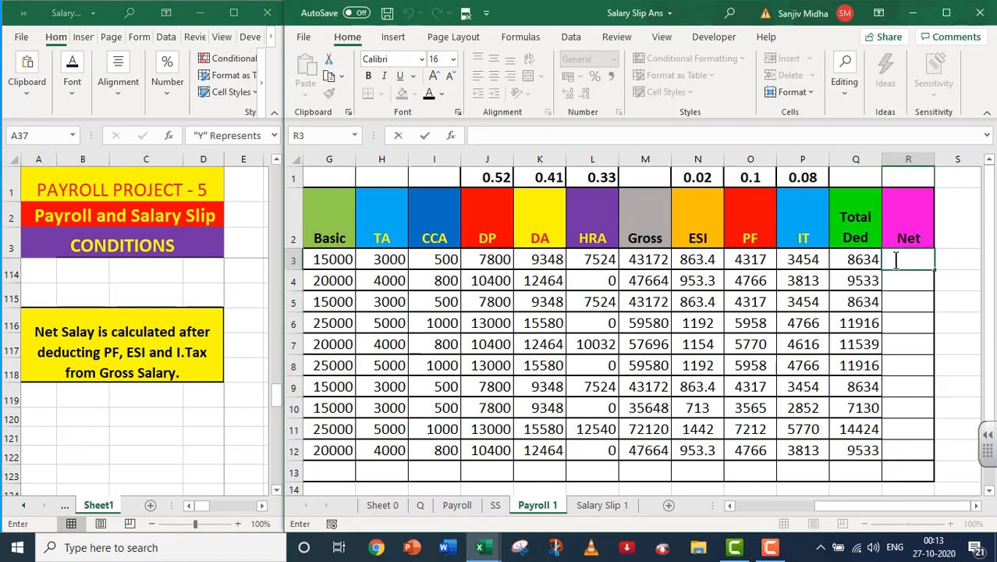
pyautogui.write('=')
pyautogui.click(656, 260)
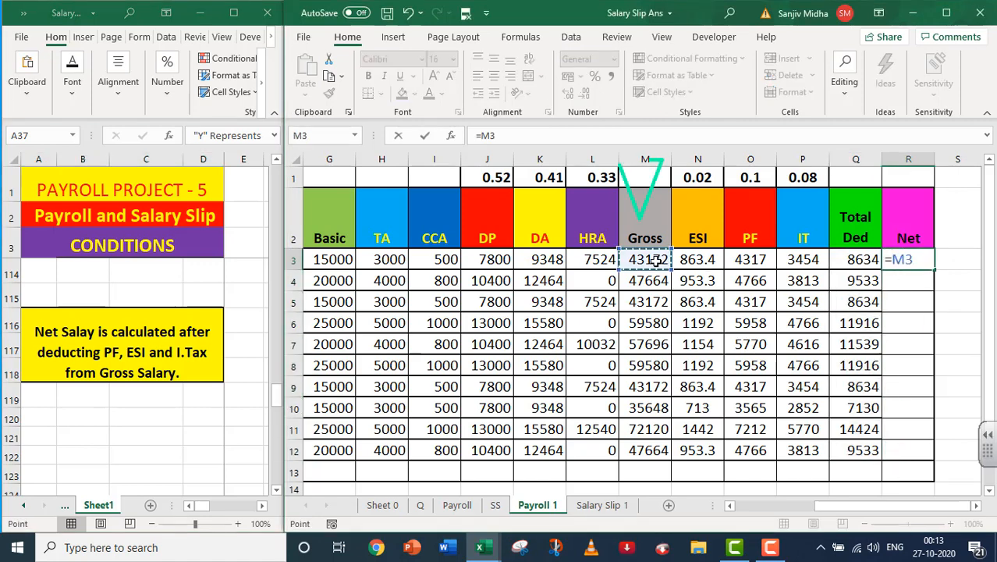
pyautogui.write('-')
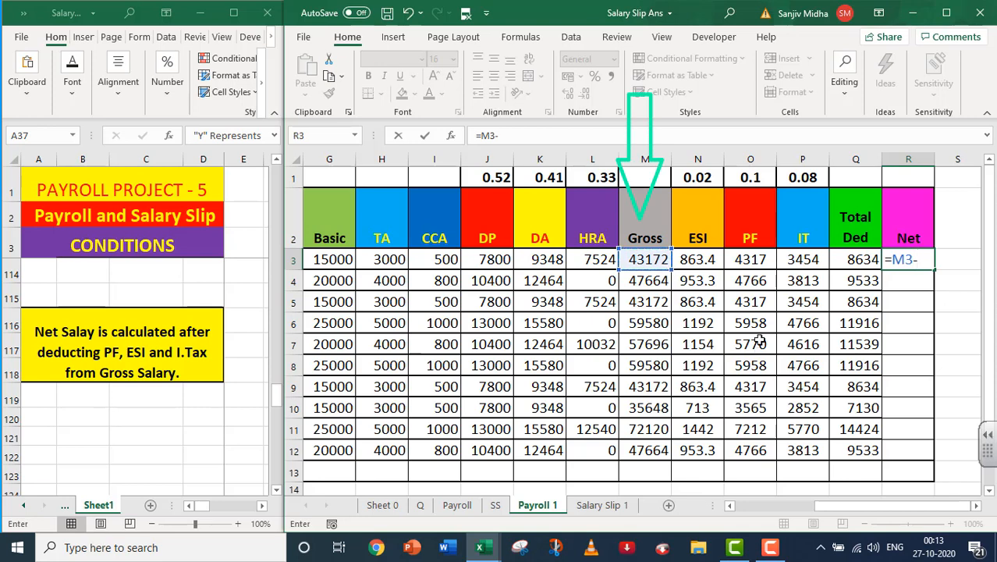
pyautogui.click(862, 263)
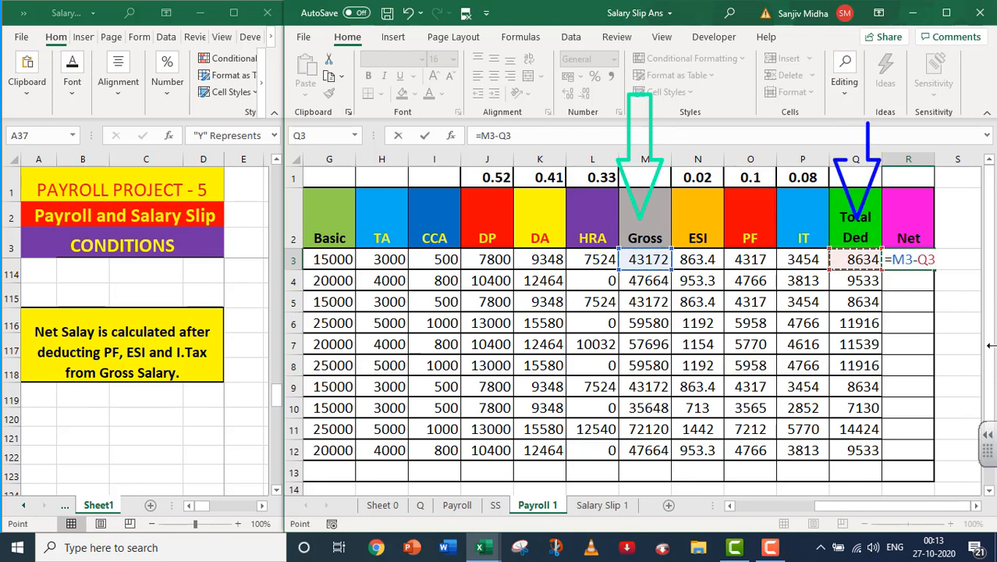
pyautogui.press('Return')
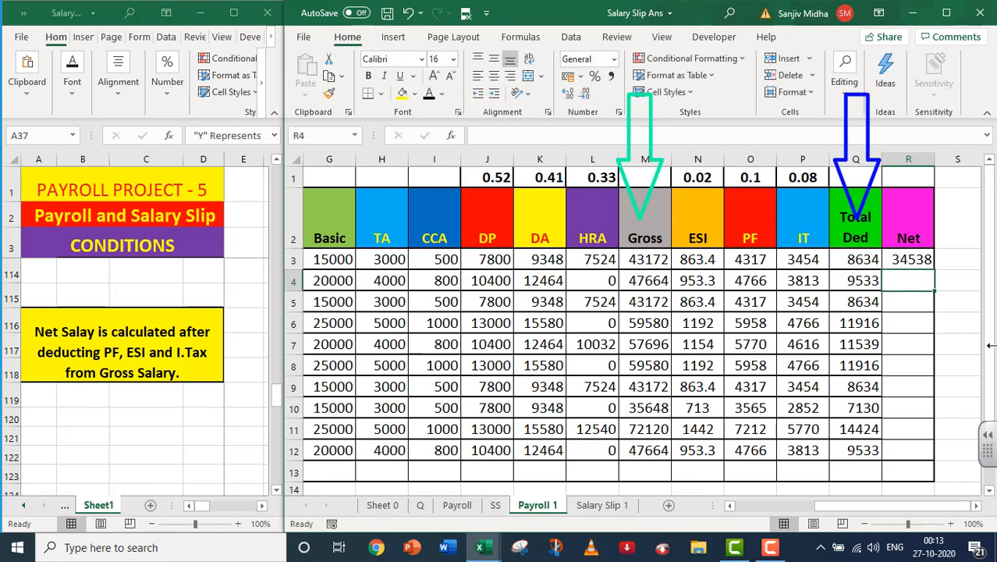
pyautogui.click(910, 262)
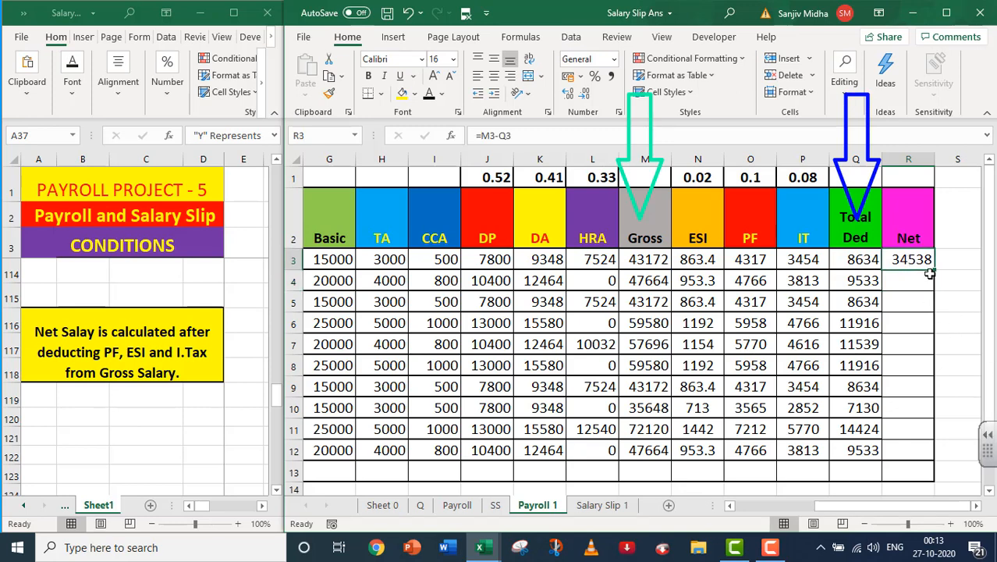
pyautogui.moveTo(936, 268); pyautogui.dragTo(934, 461)
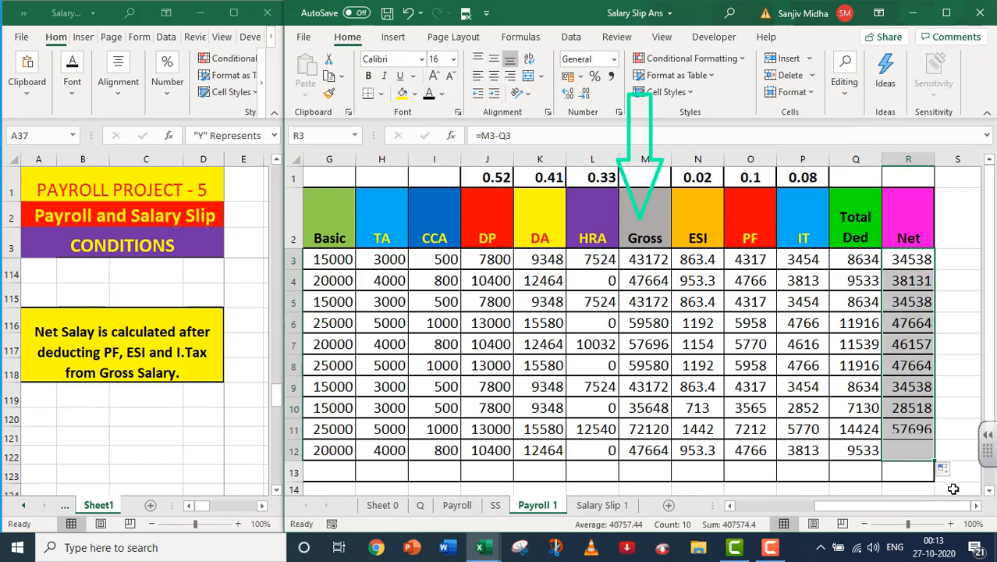
# Total the Basic column in G13 with =SUM(G3:G12) and fill the formula across the TOTAL row to R13.
pyautogui.moveTo(829, 508); pyautogui.dragTo(732, 508)
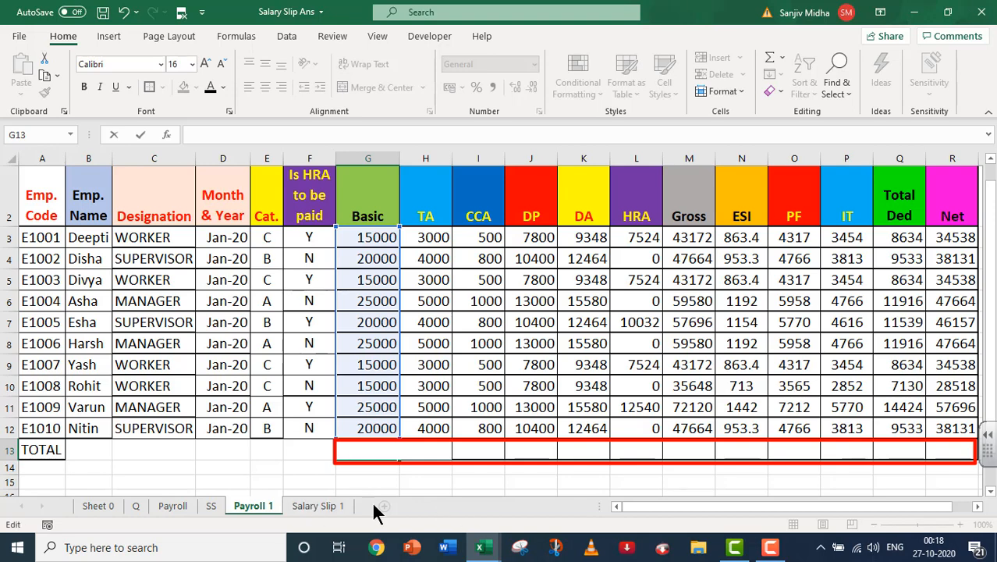
pyautogui.write('=SU')
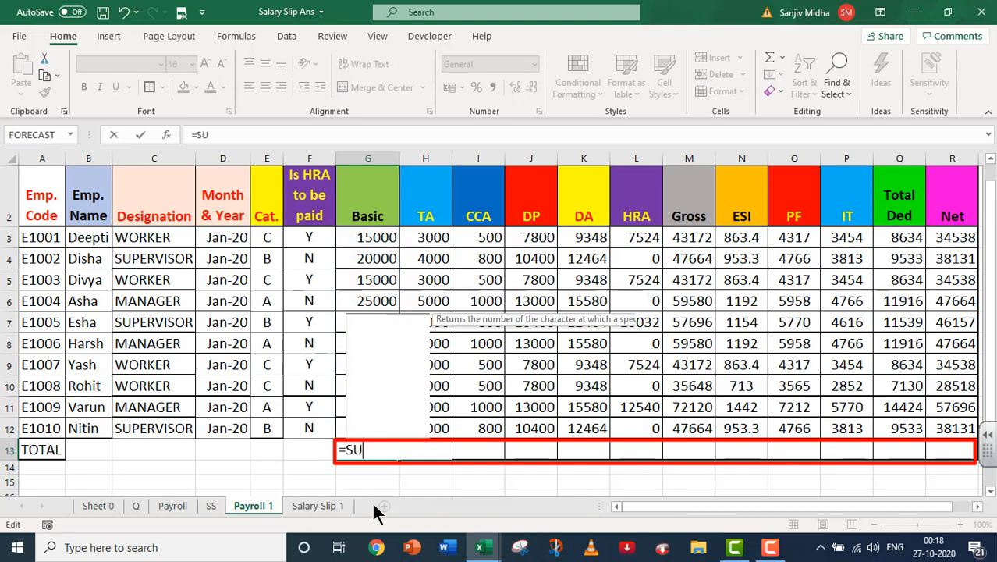
pyautogui.write('M(')
pyautogui.moveTo(360, 238); pyautogui.dragTo(365, 425)
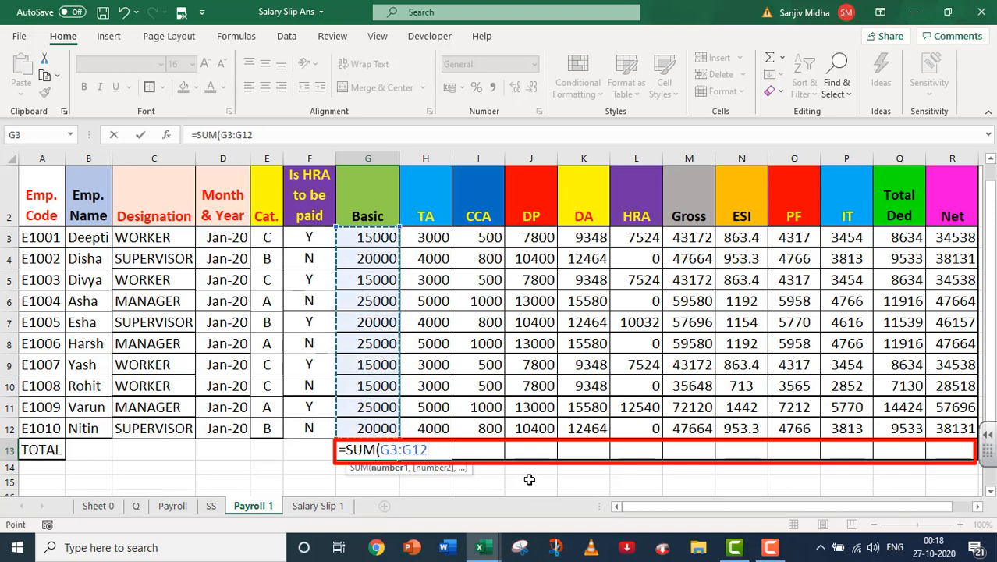
pyautogui.write(')')
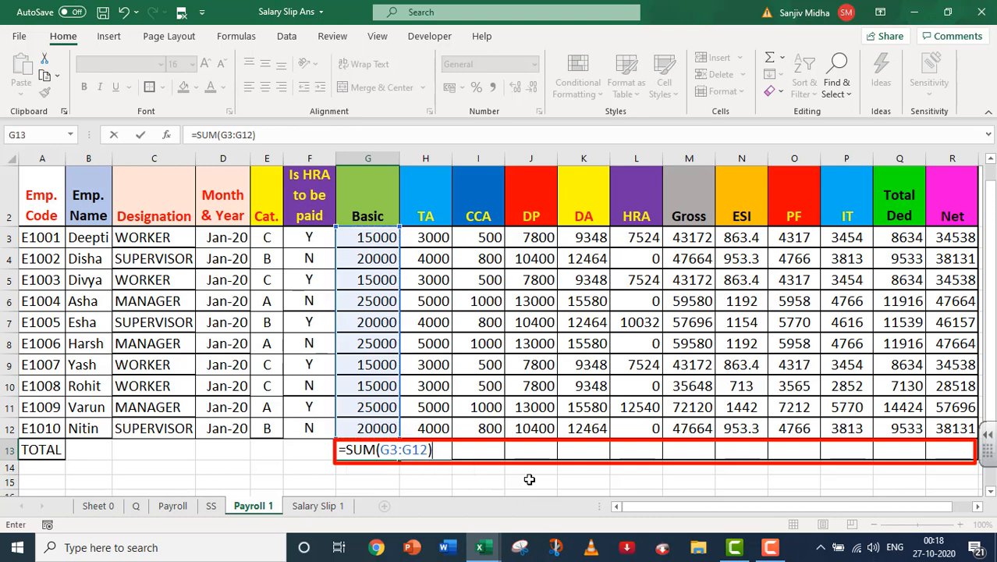
pyautogui.press('Return')
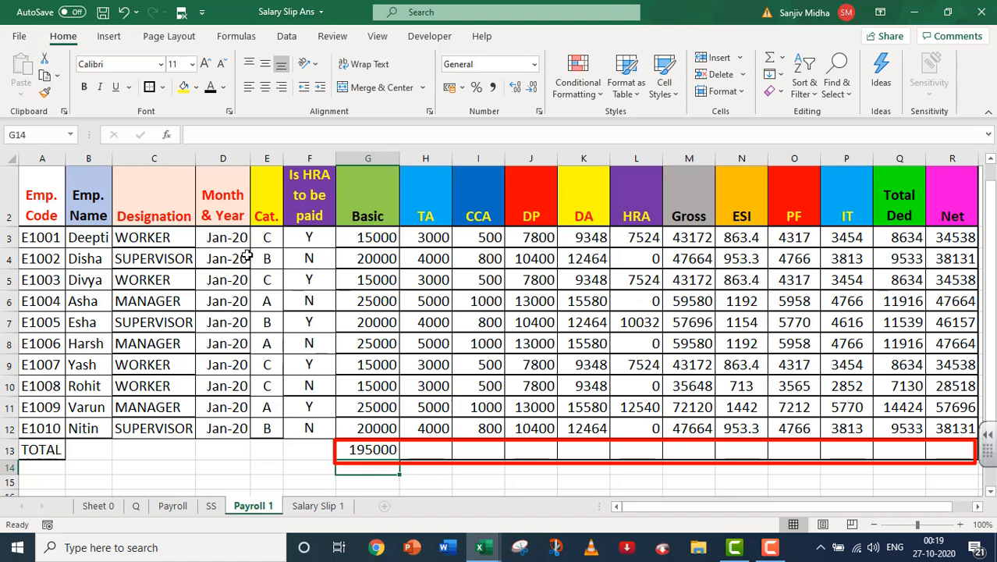
pyautogui.click(372, 449)
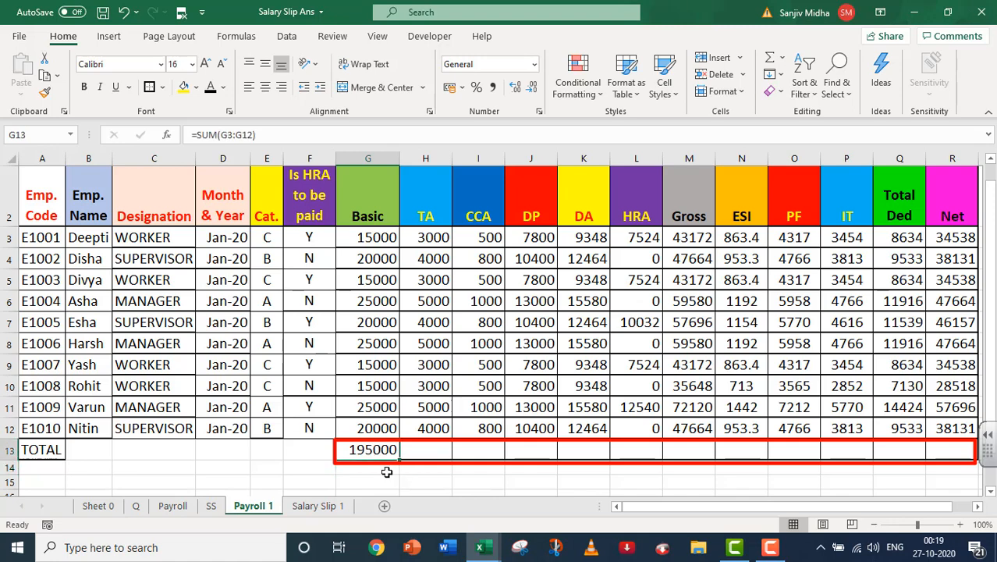
pyautogui.moveTo(398, 459); pyautogui.dragTo(964, 464)
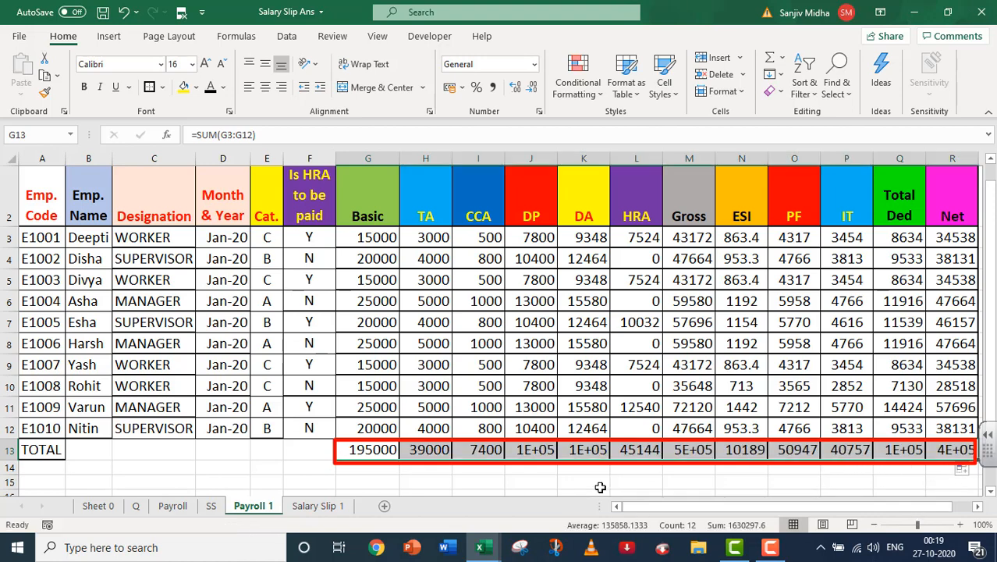
# Widen the DP, DA, Total Ded and Net columns so their totals are displayed in full.
pyautogui.moveTo(558, 159); pyautogui.dragTo(634, 160)
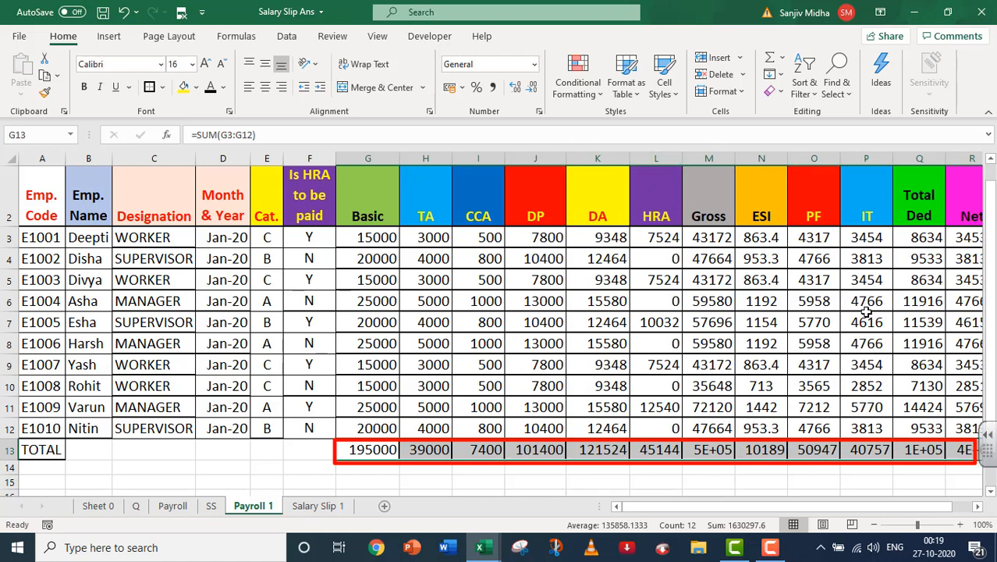
pyautogui.moveTo(945, 160); pyautogui.dragTo(951, 164)
pyautogui.moveTo(913, 507); pyautogui.dragTo(921, 507)
pyautogui.moveTo(960, 160); pyautogui.dragTo(971, 160)
pyautogui.click(875, 524)
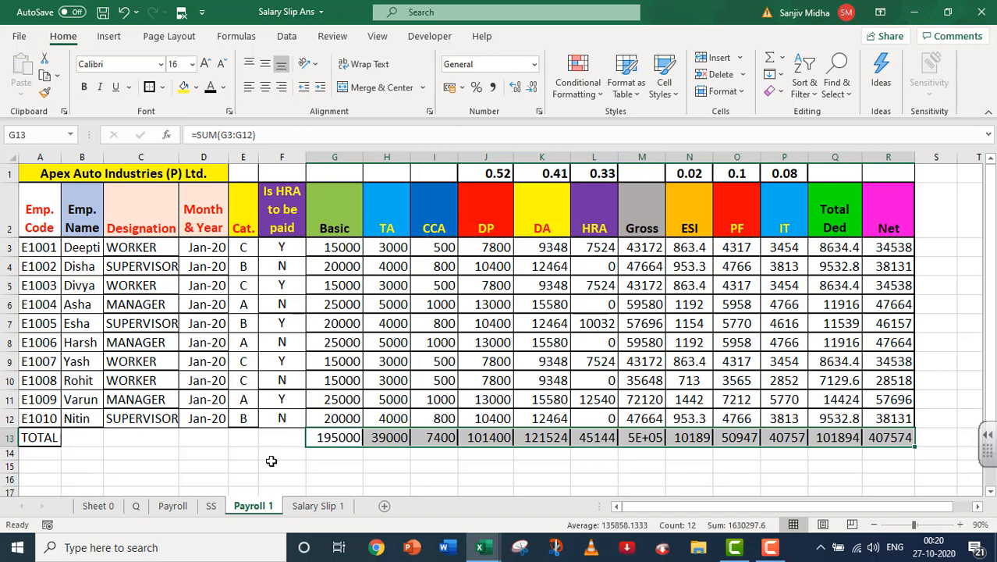
# Save the Salary Slip Ans workbook and open the Salary Slip 1 sheet.
pyautogui.click(102, 13)
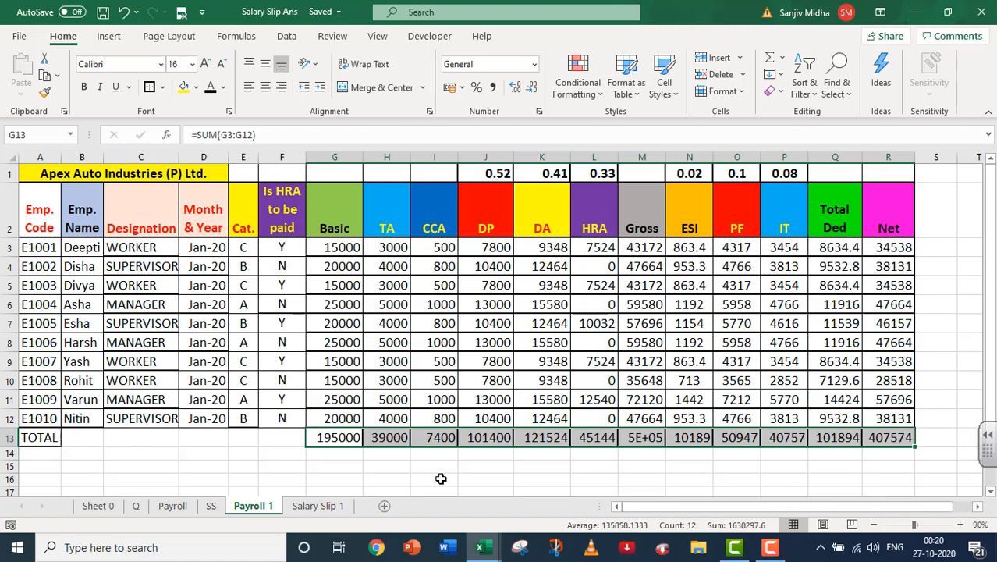
pyautogui.click(305, 504)
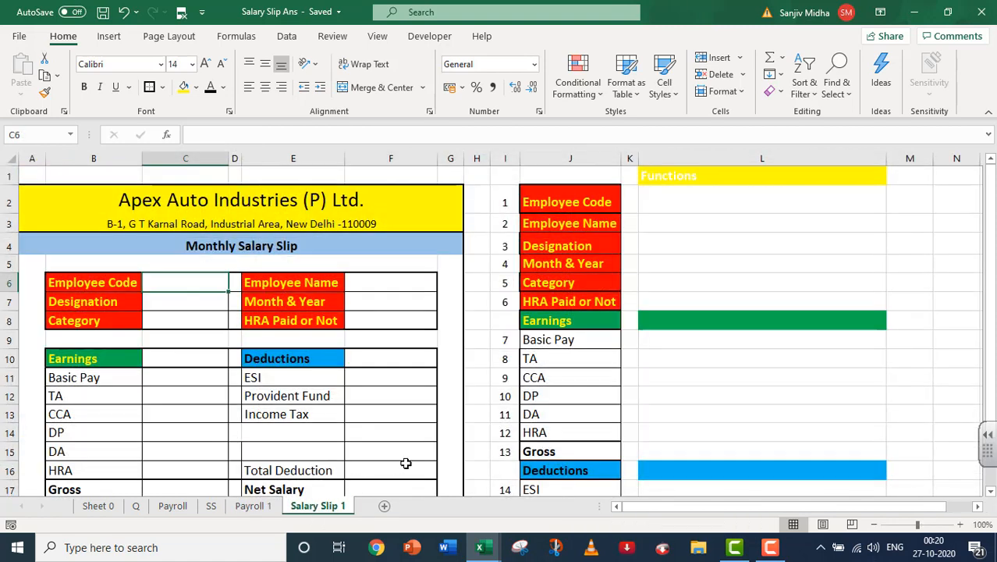
# Compare the blank monthly salary slip layout with the data on the Payroll 1 sheet and return to Salary Slip 1.
pyautogui.scroll(1, 405, 463)
pyautogui.hotkey('ctrl', 'F1')
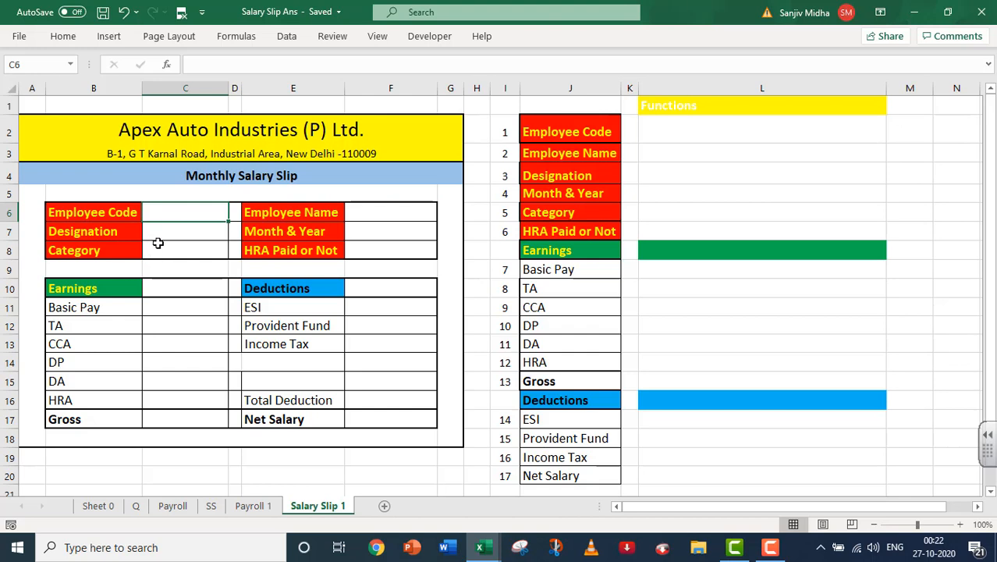
pyautogui.click(243, 506)
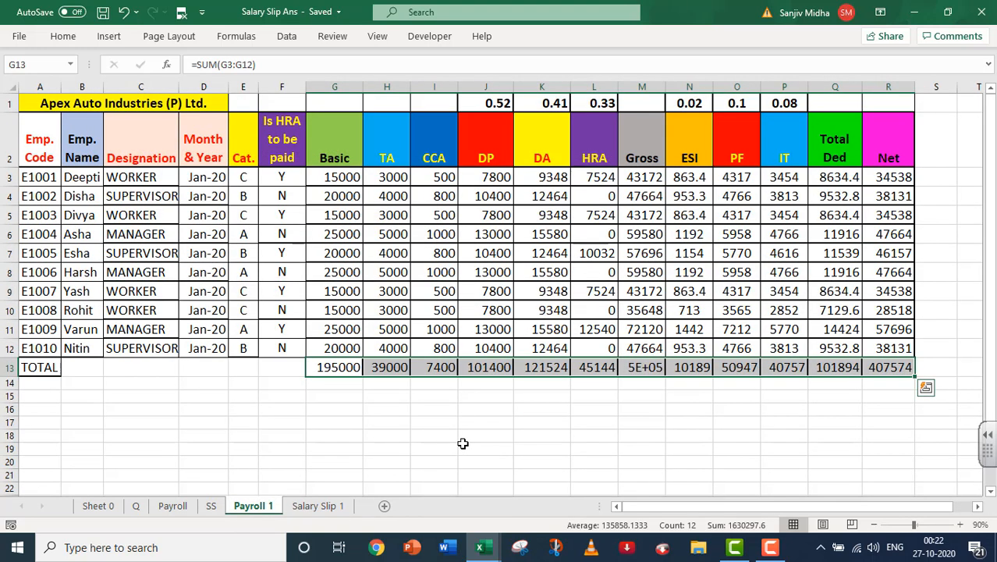
pyautogui.click(318, 505)
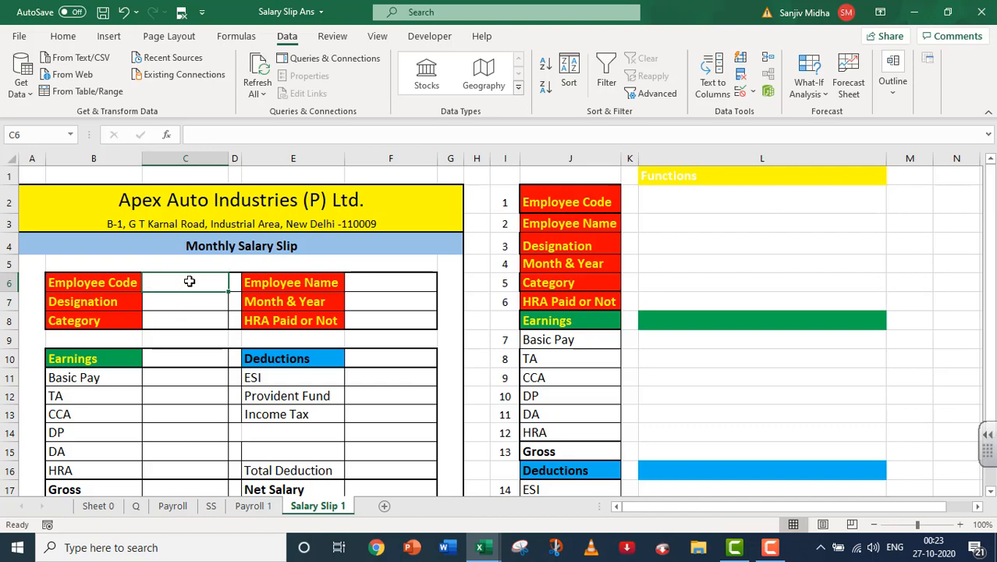
pyautogui.click(251, 509)
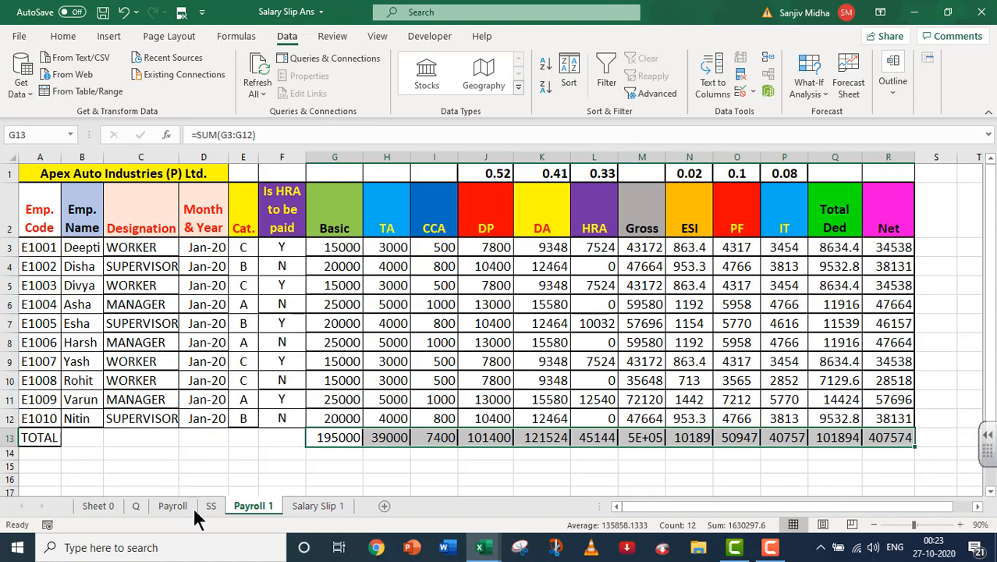
pyautogui.click(316, 506)
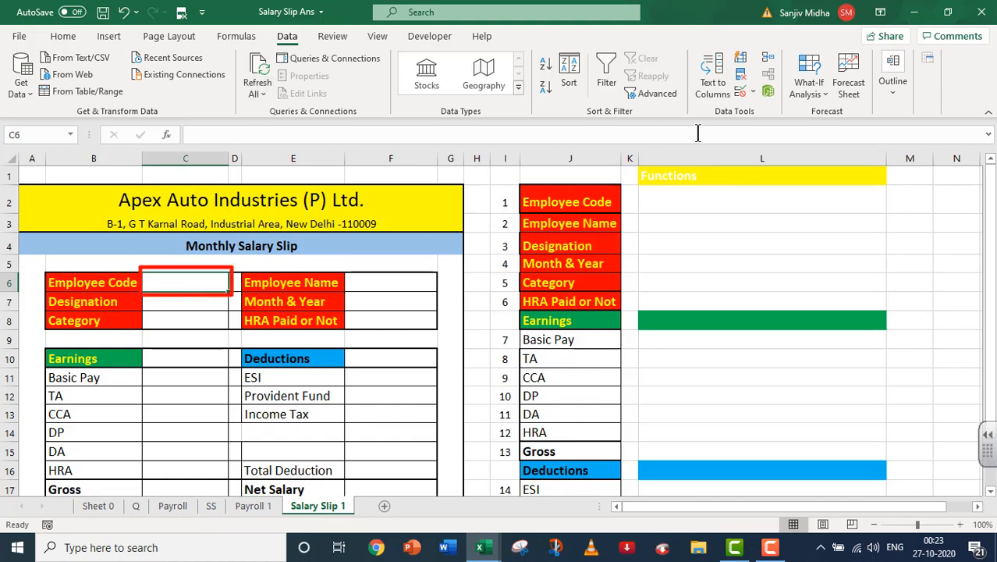
# Add list data validation to the Employee Code cell C6 with the source ='Payroll 1'!$A$3:$A$12.
pyautogui.click(754, 92)
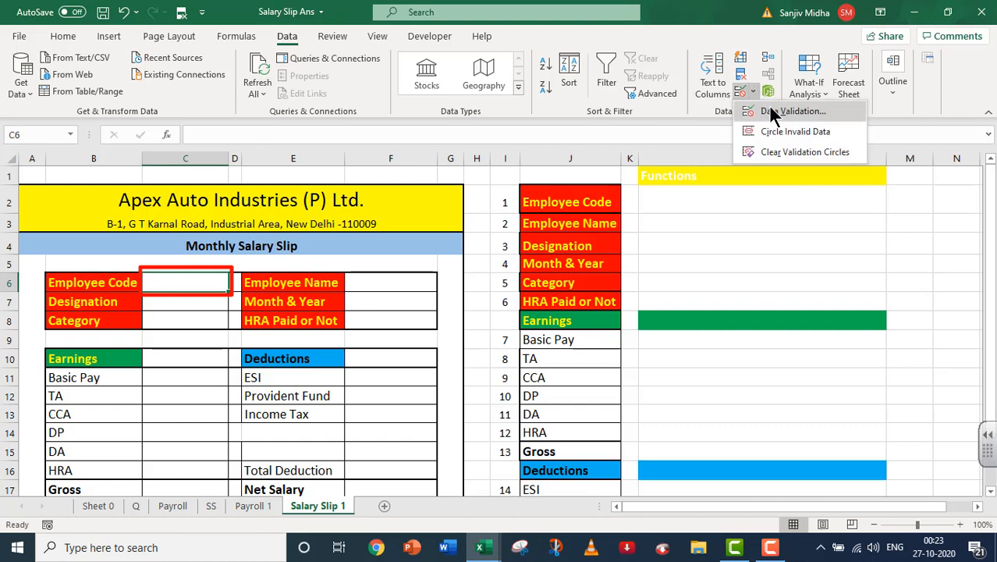
pyautogui.click(771, 108)
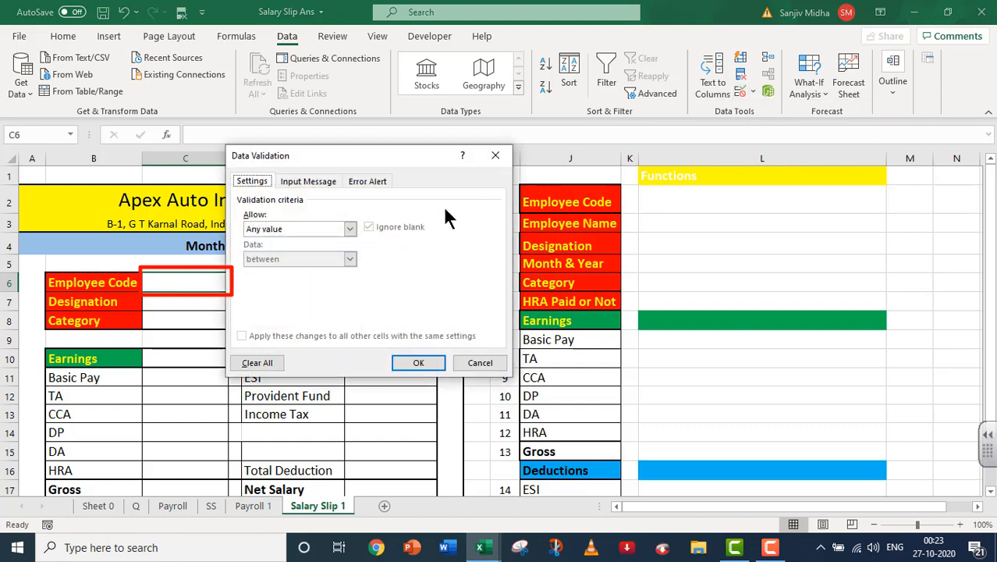
pyautogui.click(350, 229)
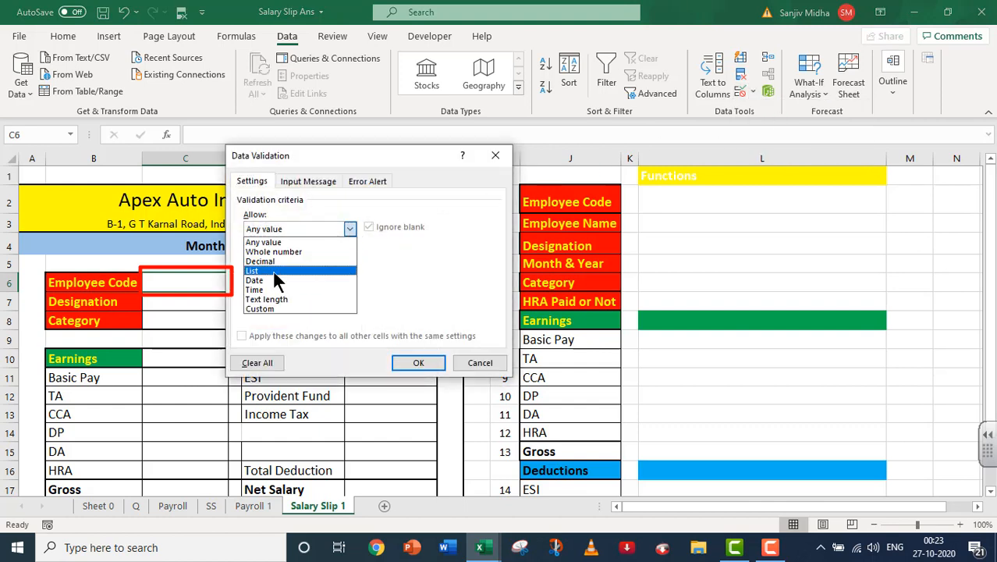
pyautogui.click(273, 273)
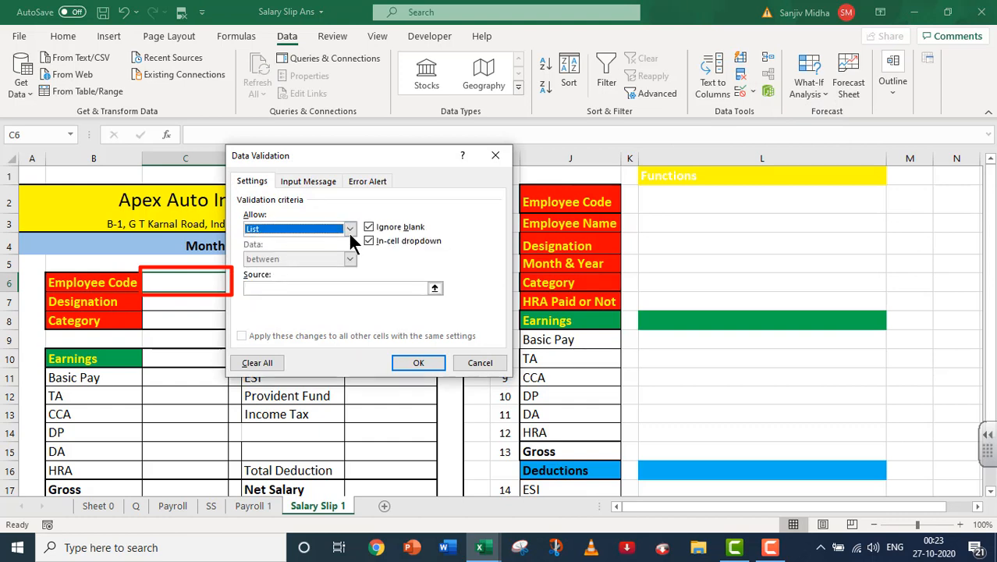
pyautogui.click(275, 288)
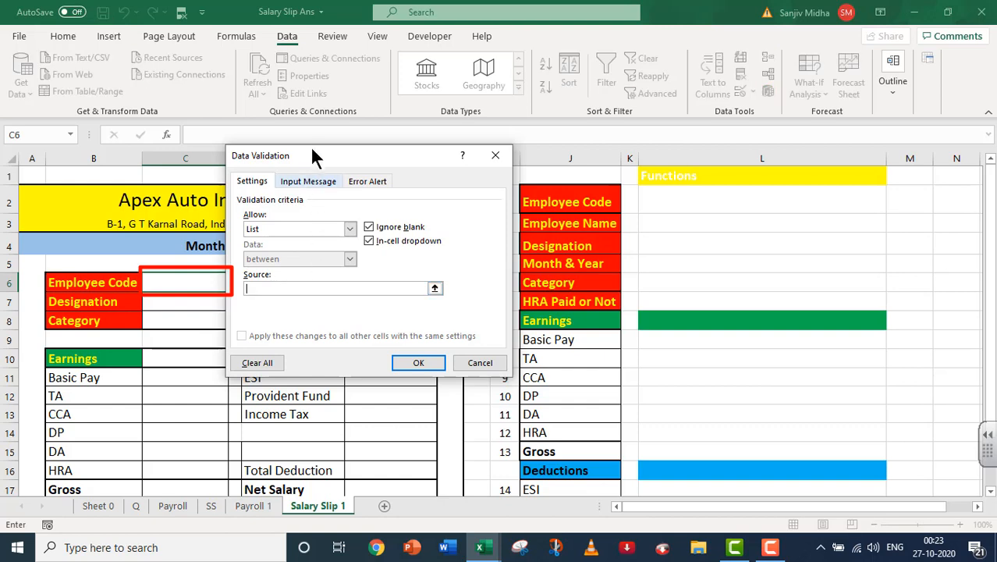
pyautogui.moveTo(314, 154); pyautogui.dragTo(473, 145)
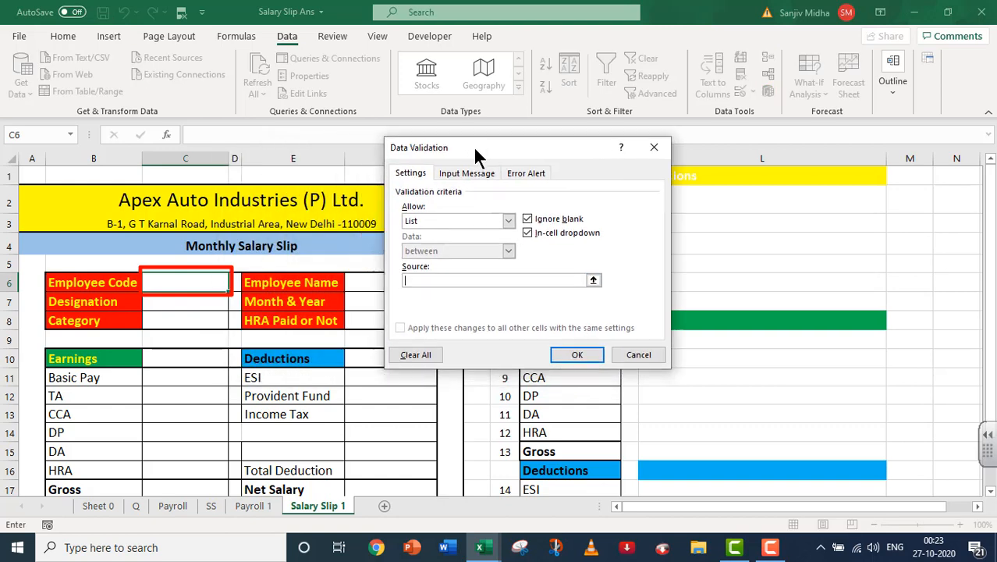
pyautogui.click(239, 505)
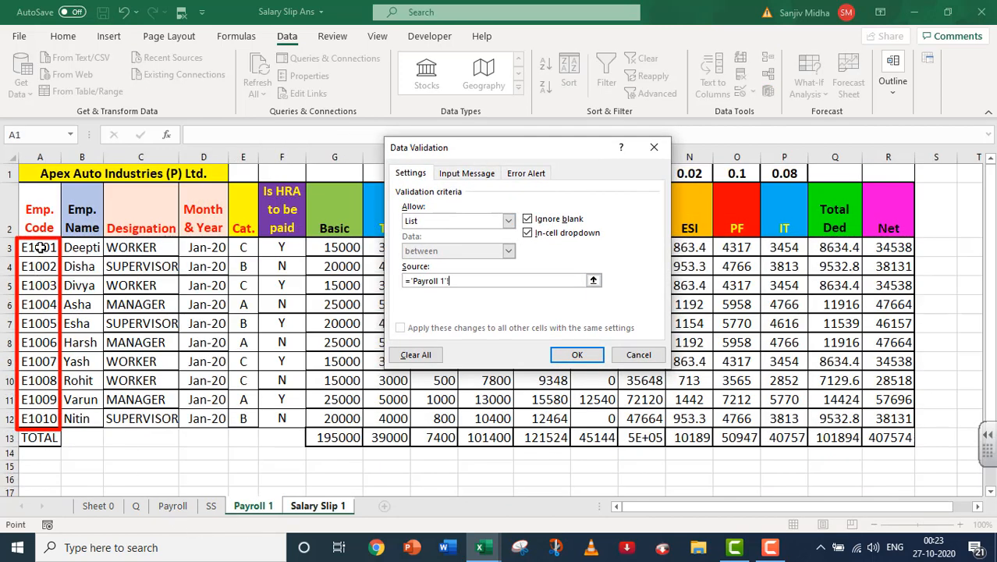
pyautogui.moveTo(39, 248); pyautogui.dragTo(39, 420)
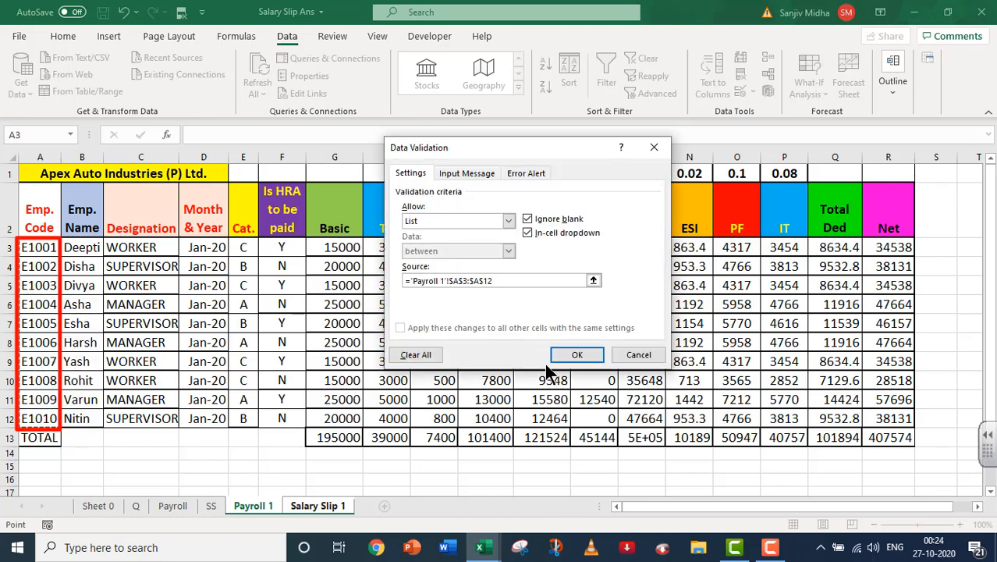
pyautogui.click(568, 354)
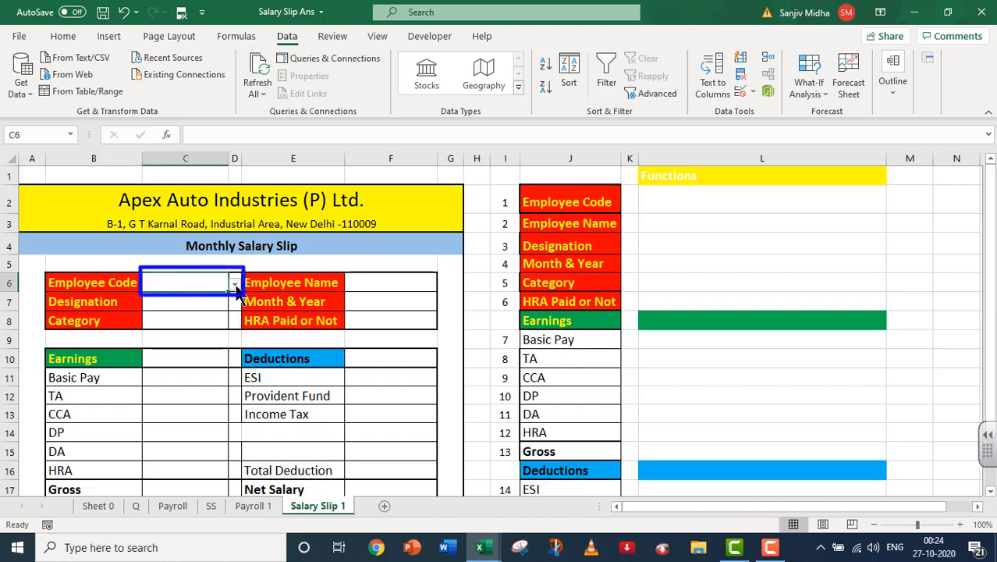
# Try several employee codes from the list in C6, finishing with the first code in the list selected.
pyautogui.click(235, 287)
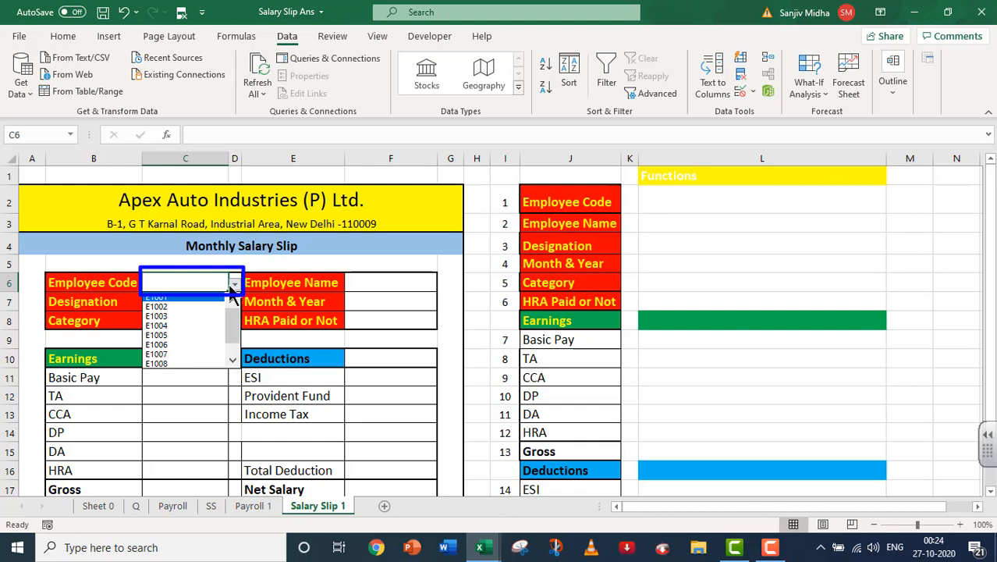
pyautogui.click(163, 299)
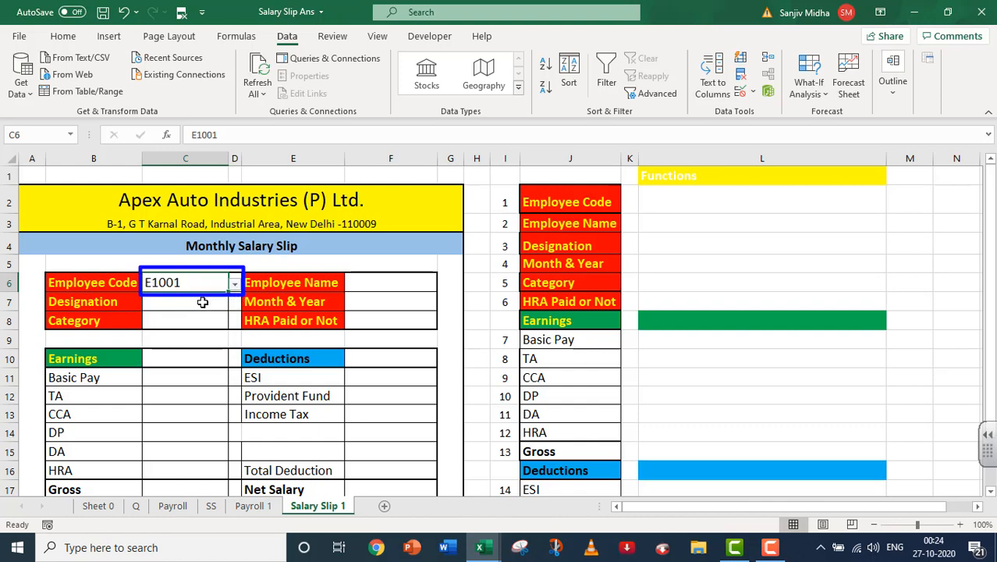
pyautogui.click(235, 285)
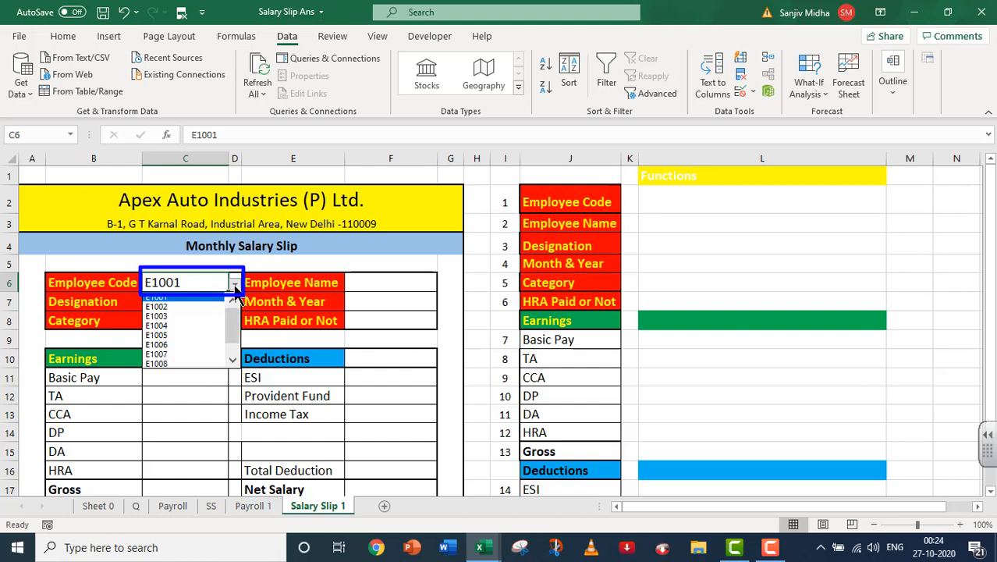
pyautogui.click(160, 317)
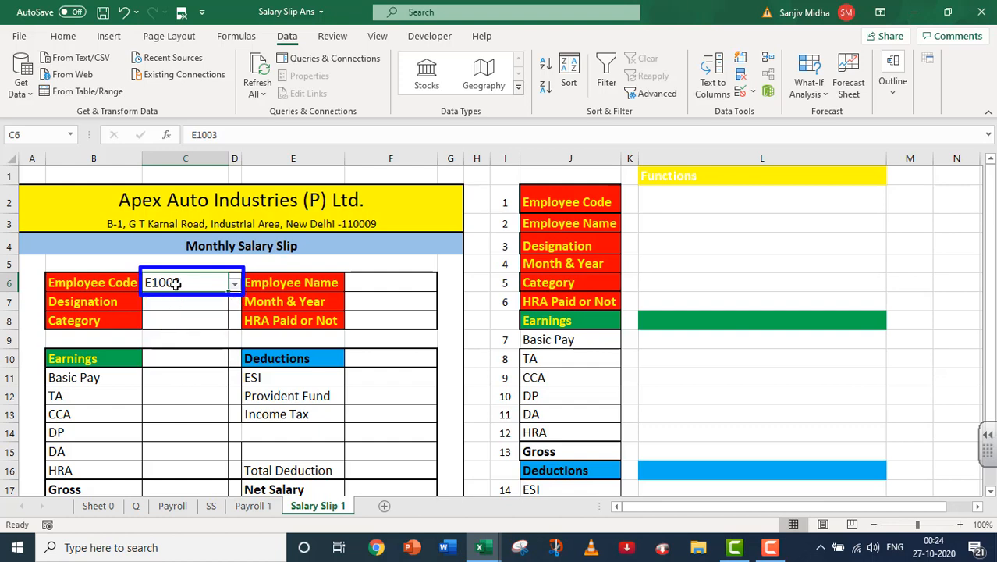
pyautogui.click(235, 286)
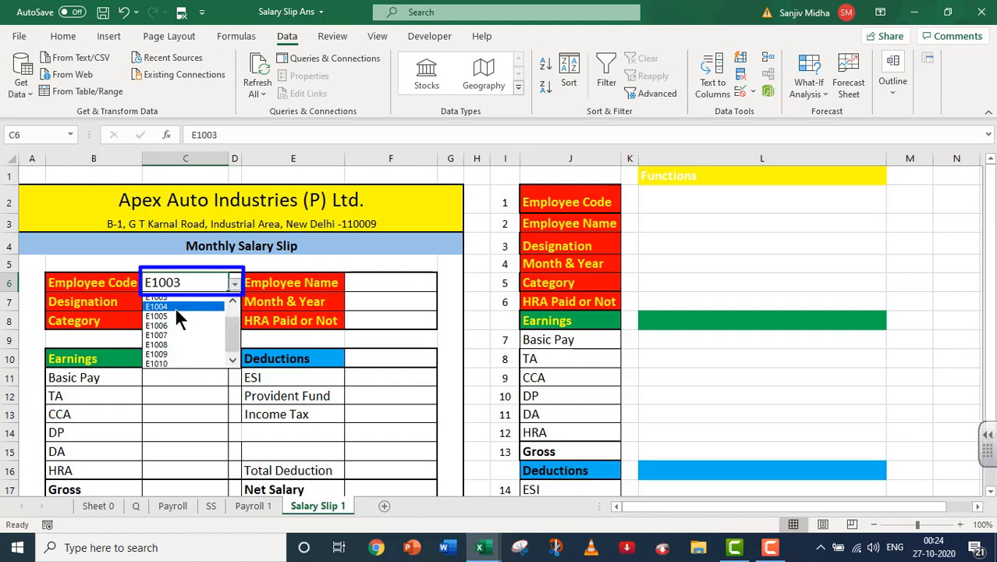
pyautogui.click(175, 305)
pyautogui.click(234, 285)
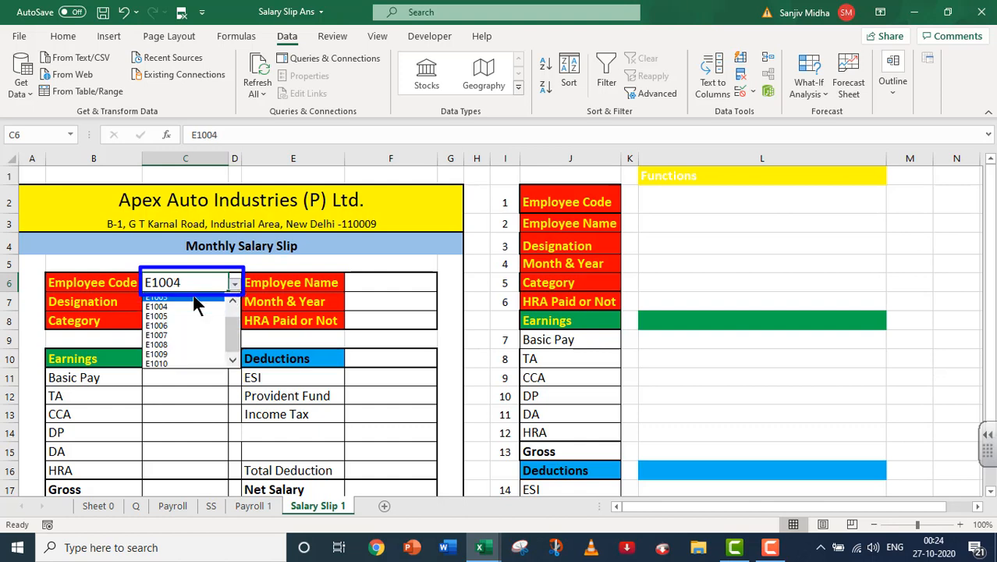
pyautogui.scroll(-1, 242, 329)
pyautogui.scroll(1, 234, 328)
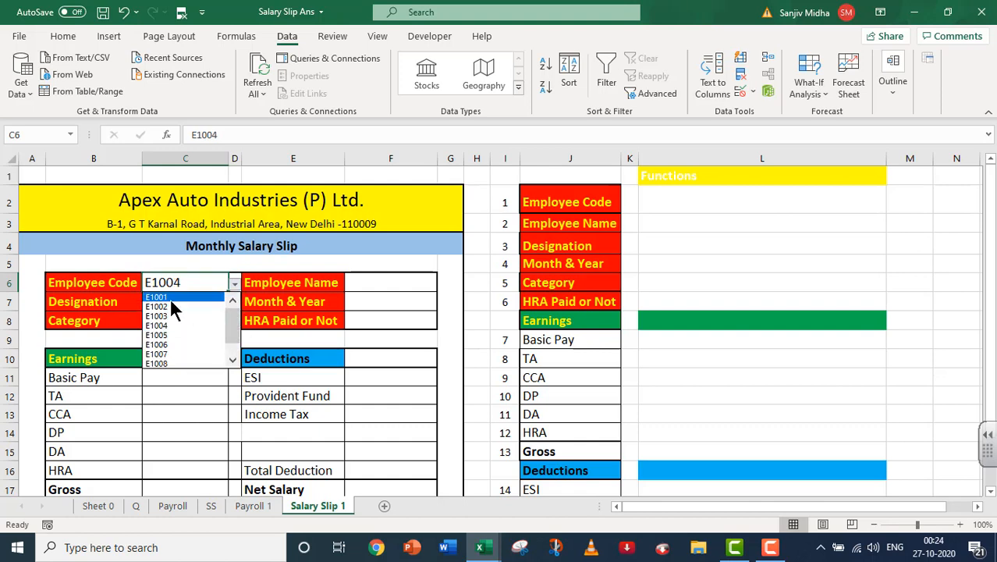
pyautogui.click(172, 298)
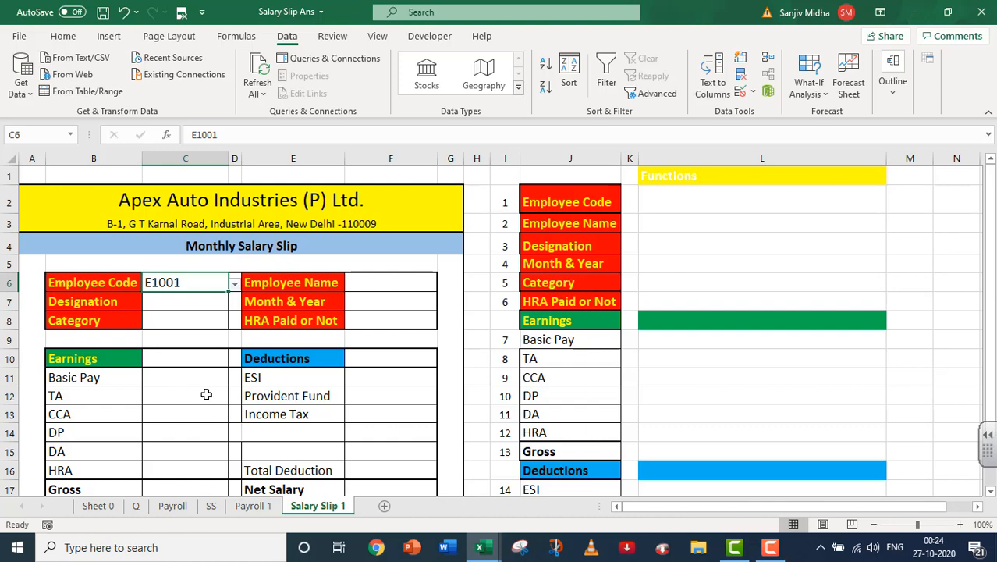
# Start a VLOOKUP formula in the Employee Name cell F6 with C6 as the lookup value.
pyautogui.doubleClick(358, 282)
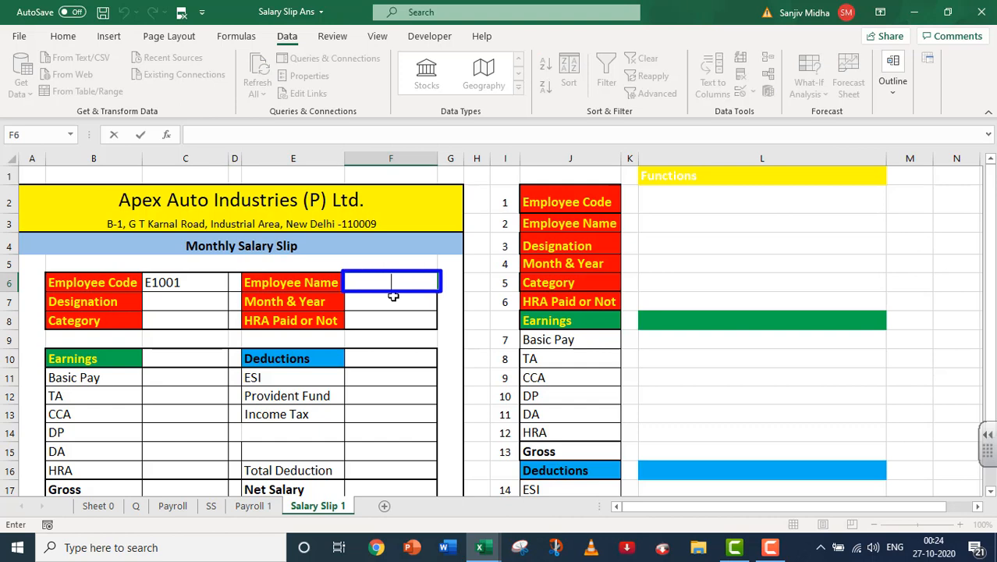
pyautogui.write('=VLOOKU')
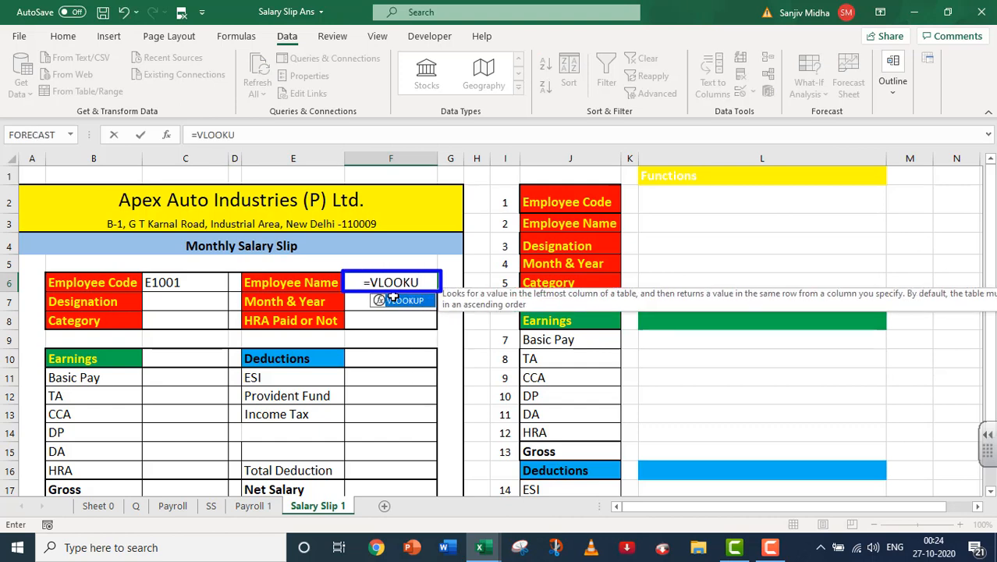
pyautogui.write('P(')
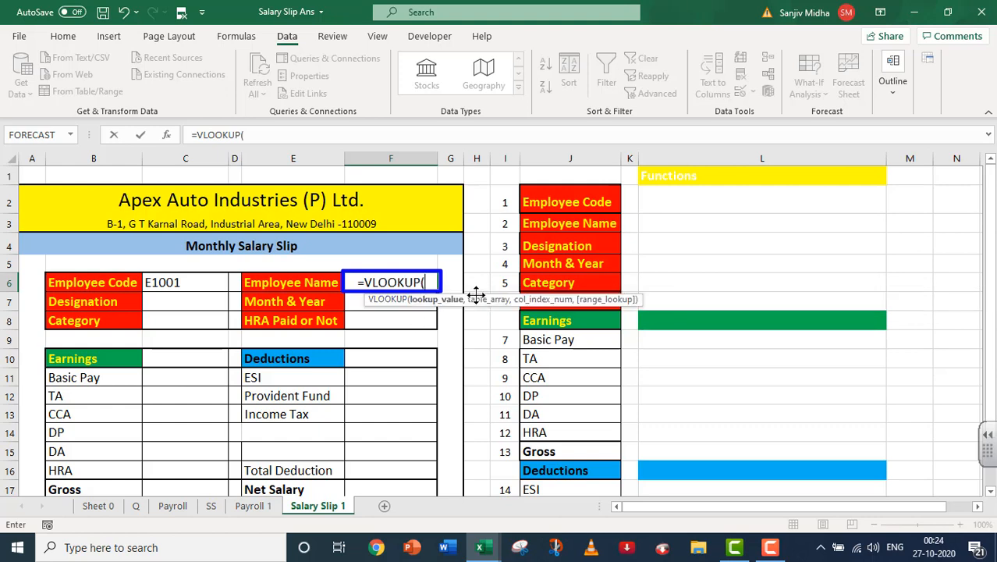
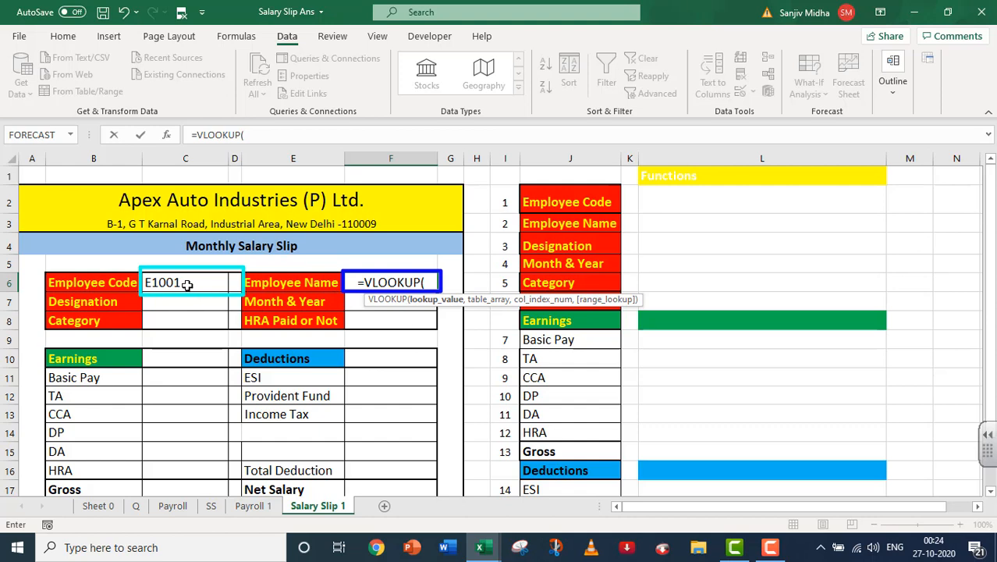
pyautogui.click(187, 285)
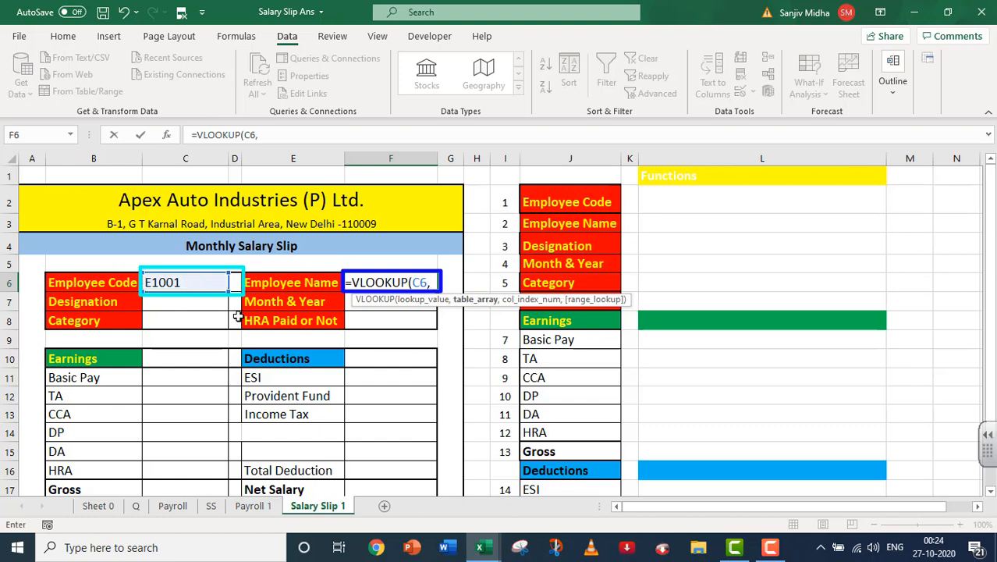
pyautogui.write(',')
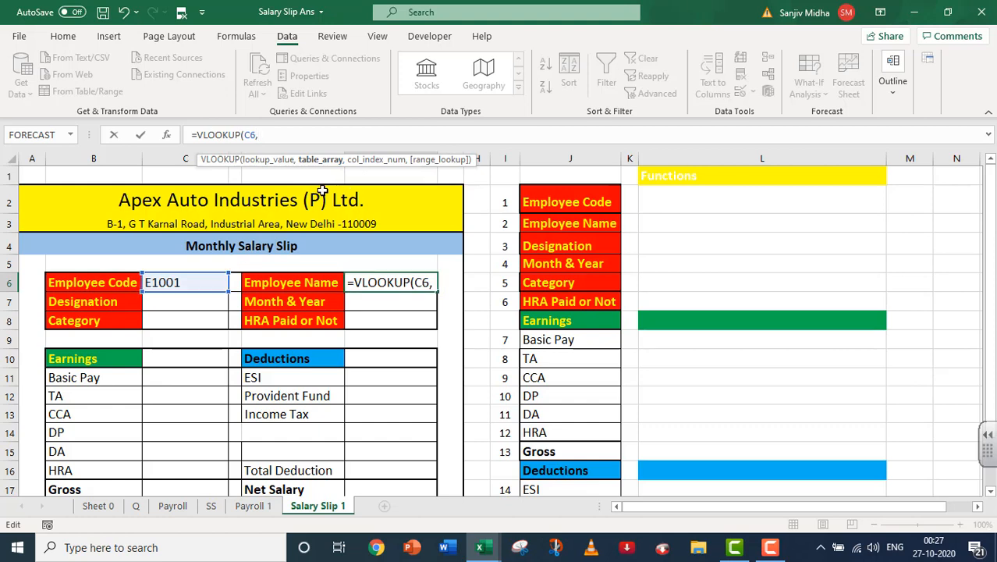
# Set the VLOOKUP table array to the absolute range 'Payroll 1'!$A$3:$R$12.
pyautogui.click(256, 506)
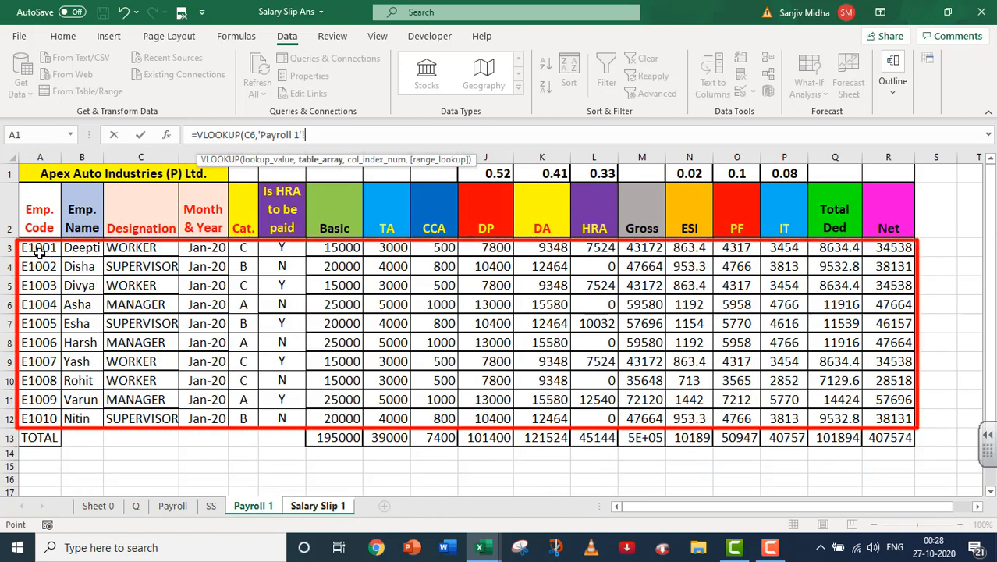
pyautogui.moveTo(38, 250); pyautogui.dragTo(890, 413)
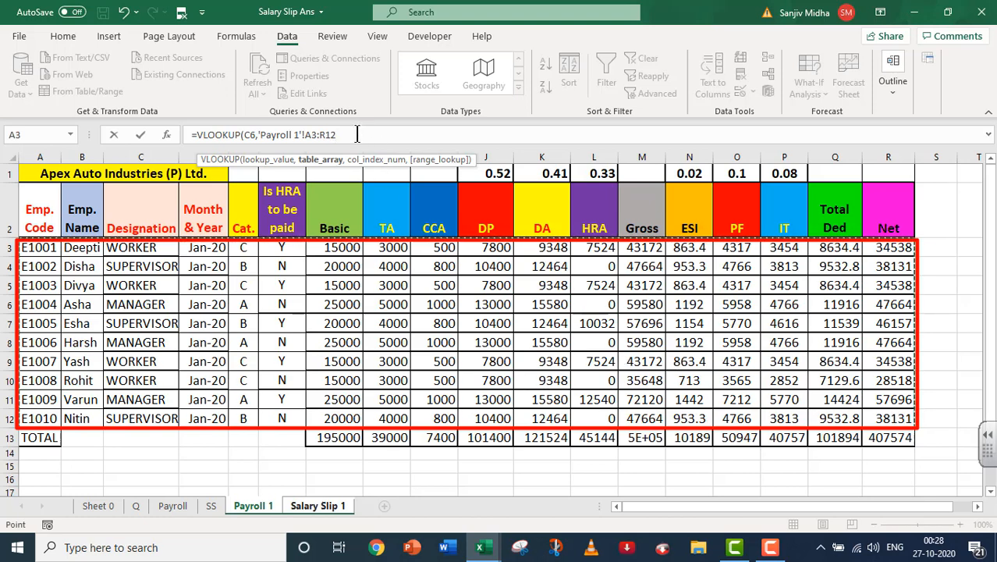
pyautogui.press('F4')
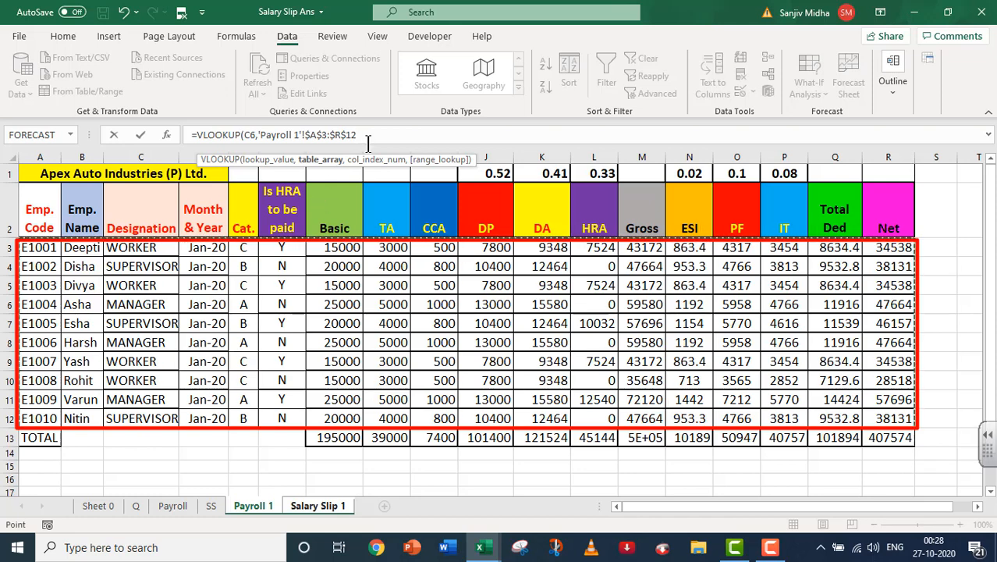
pyautogui.write(',')
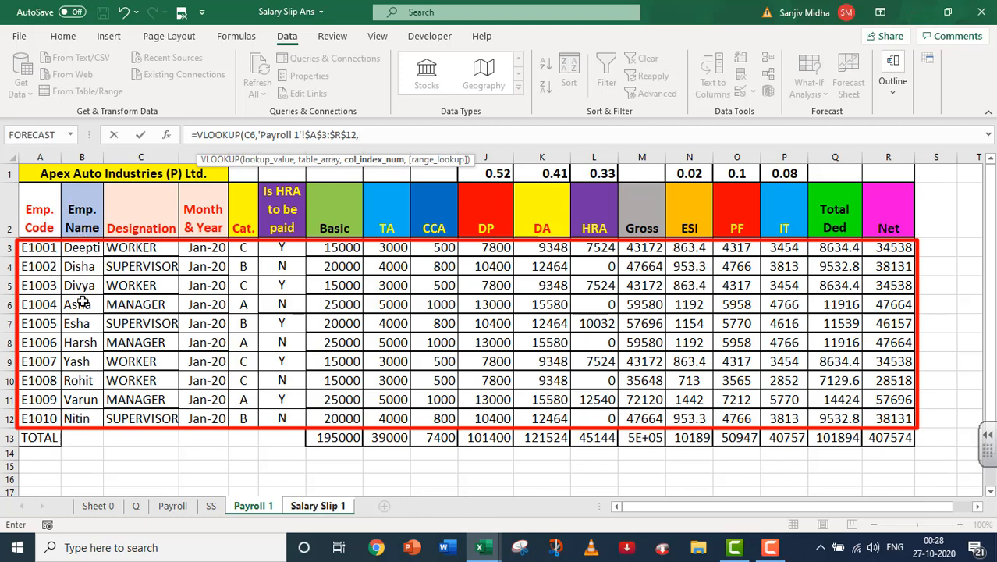
# Complete the Employee Name VLOOKUP in F6 with column index 2 and exact match 0, and check it against the Payroll 1 sheet.
pyautogui.click(310, 505)
pyautogui.write('2')
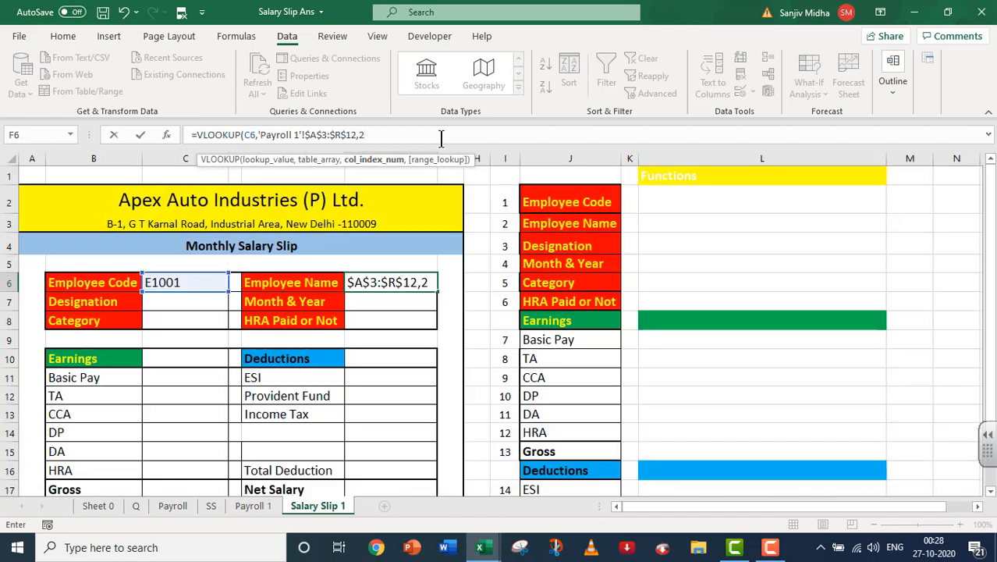
pyautogui.press('BackSpace')
pyautogui.write('2')
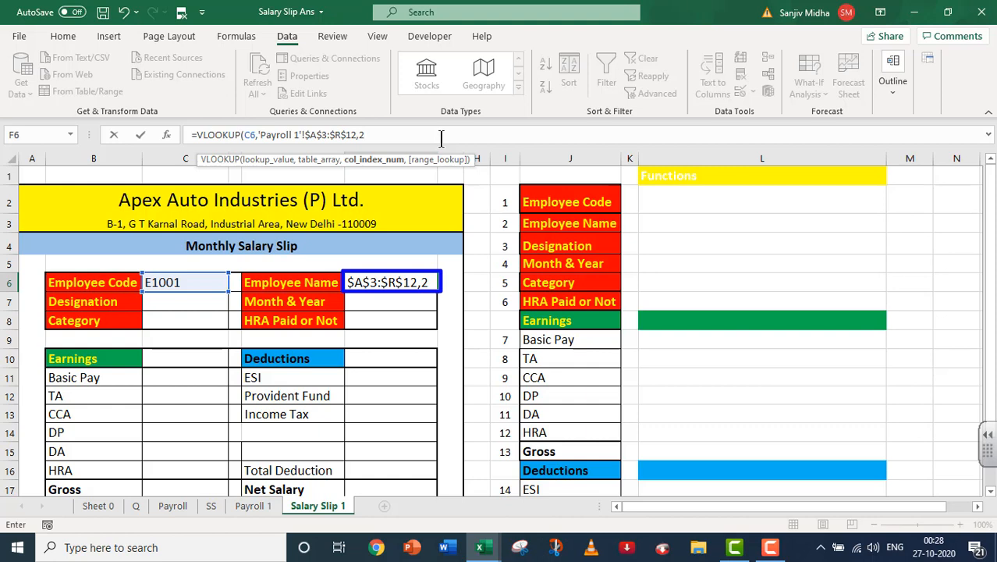
pyautogui.write(',')
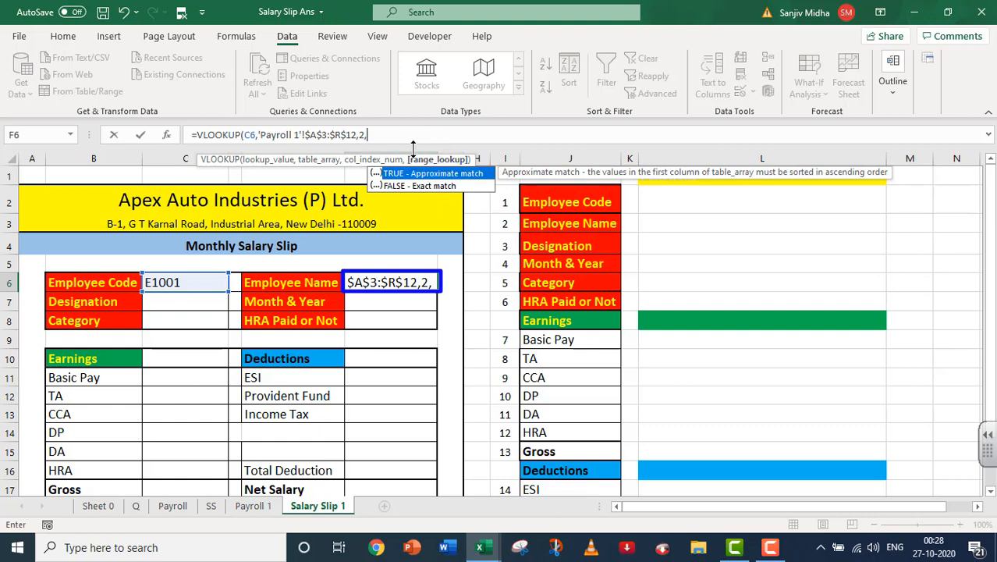
pyautogui.write('0)')
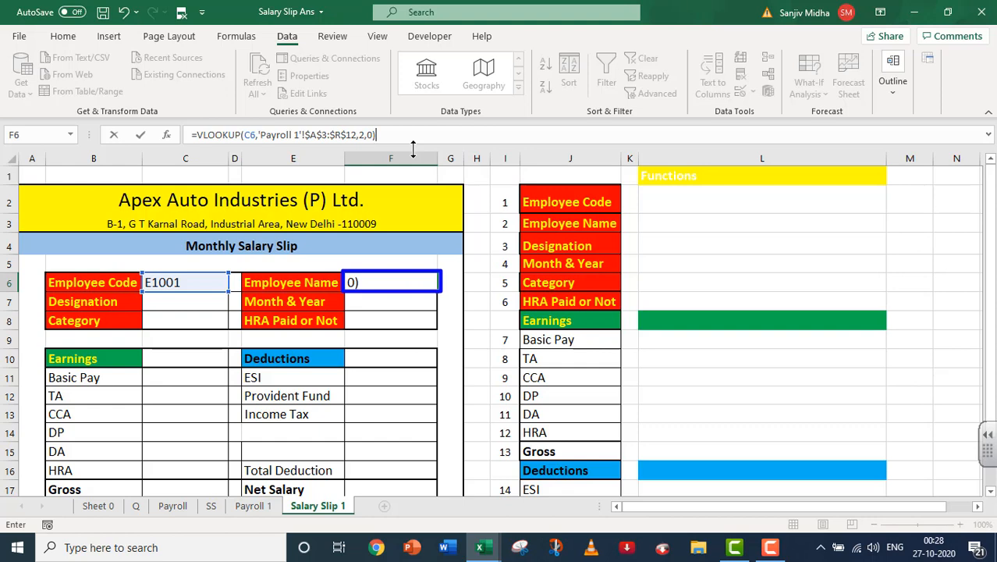
pyautogui.press('Return')
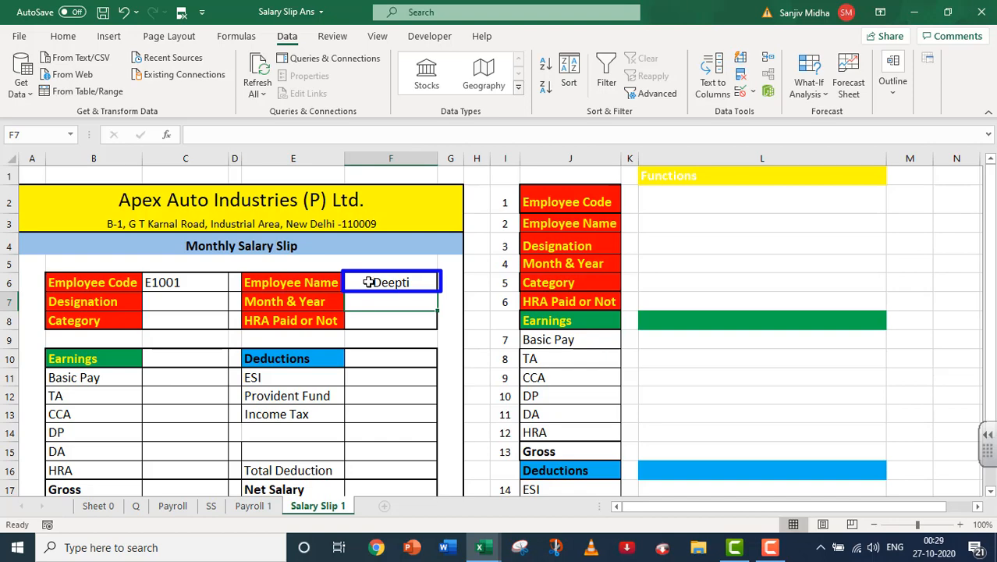
pyautogui.click(253, 506)
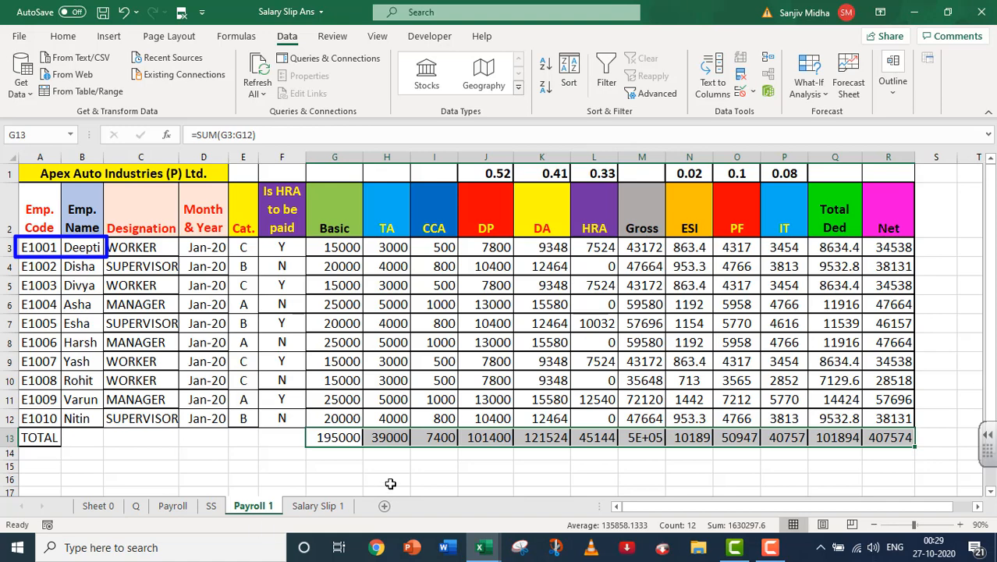
pyautogui.click(316, 506)
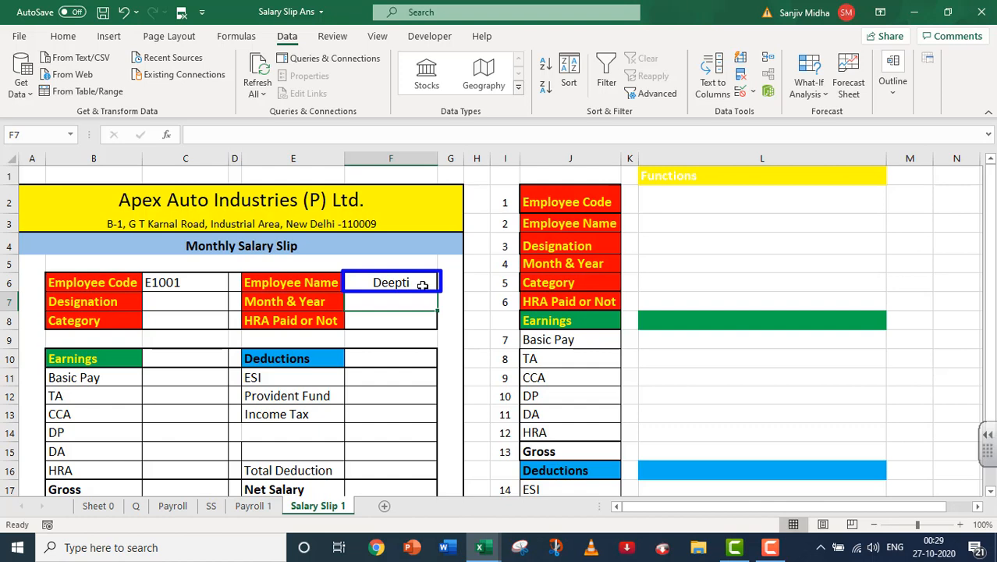
# Copy the Employee Name formula text from F6 unchanged into the Designation cell C7.
pyautogui.click(420, 284)
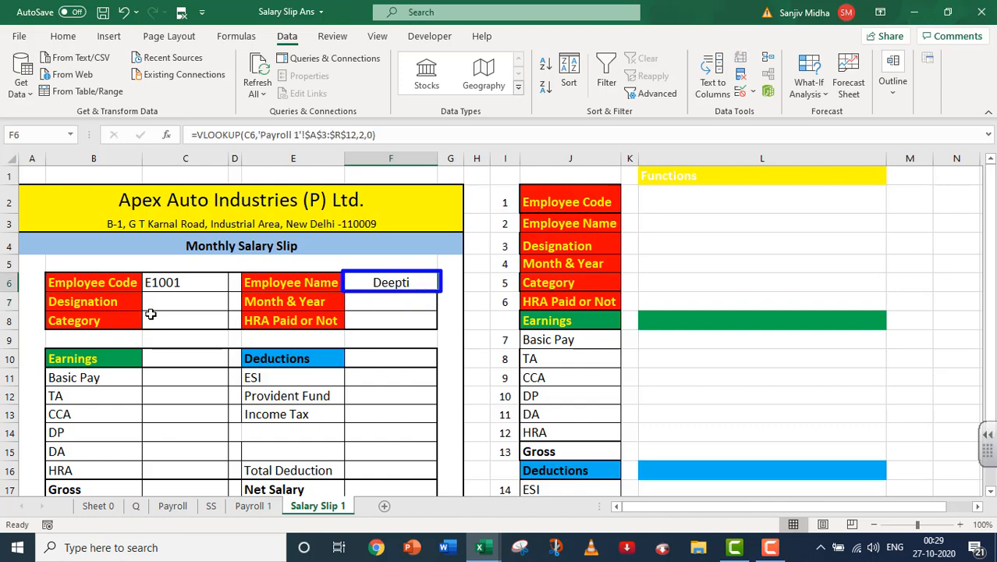
pyautogui.click(250, 506)
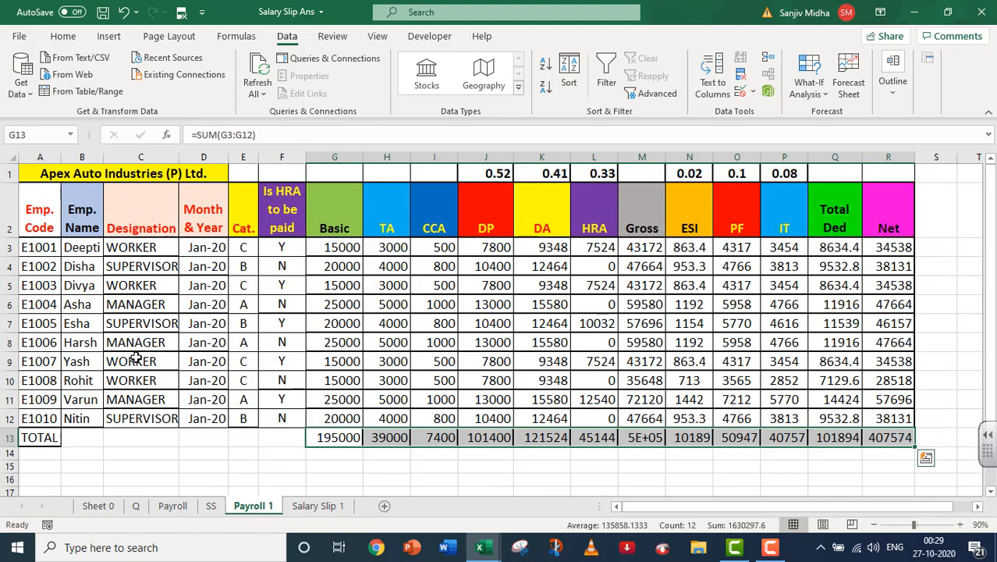
pyautogui.click(308, 508)
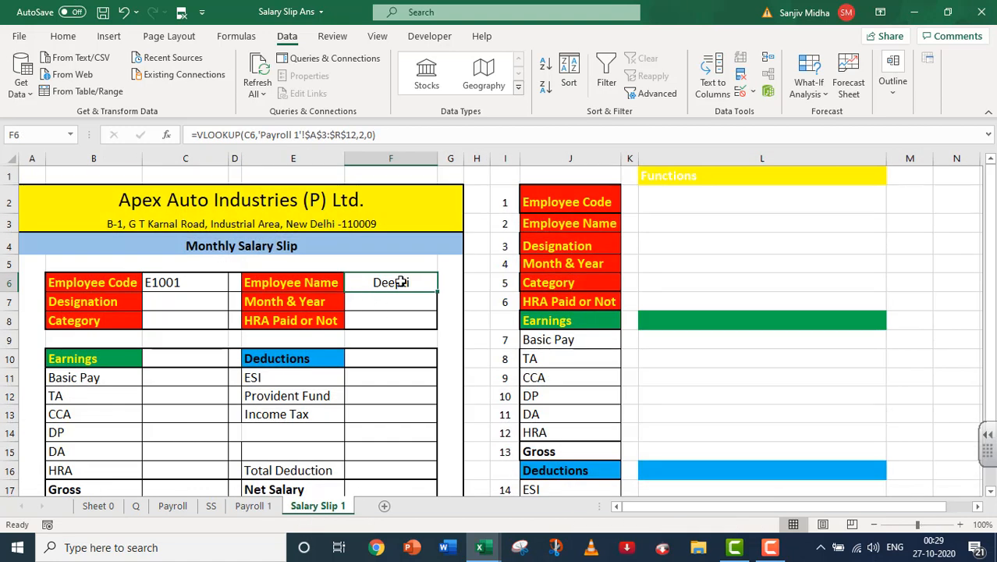
pyautogui.moveTo(394, 134); pyautogui.dragTo(189, 134)
pyautogui.hotkey('ctrl', 'c')
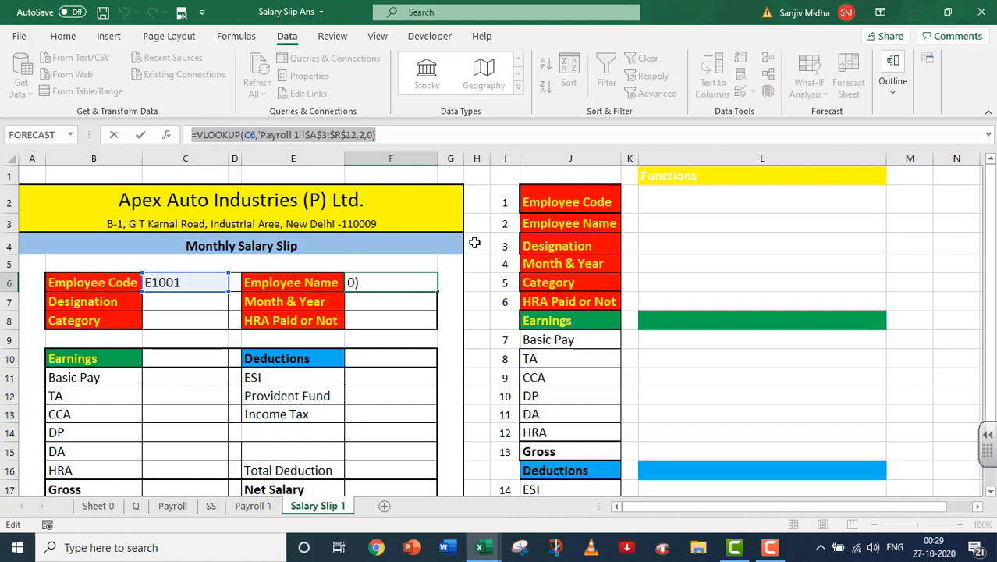
pyautogui.press('Return')
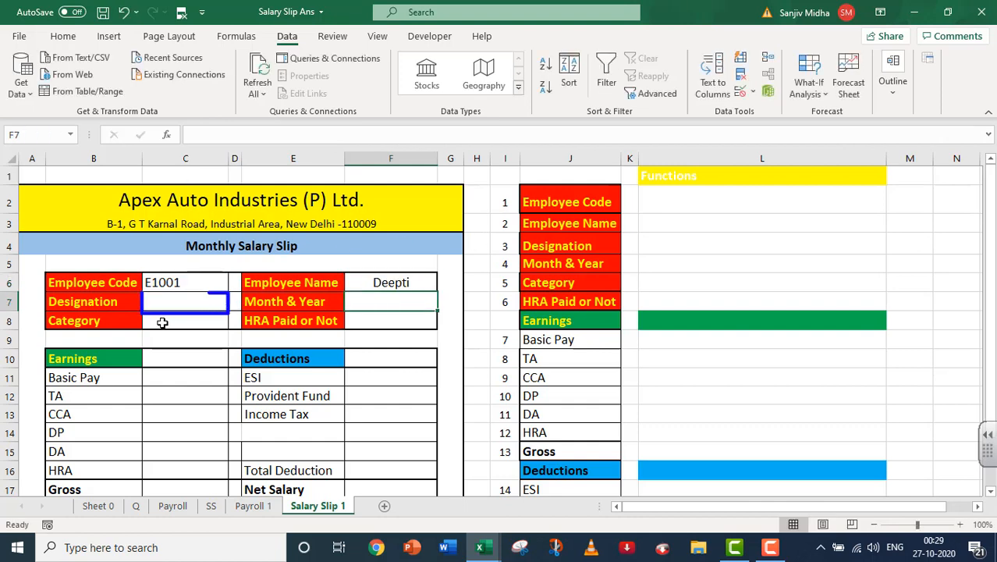
pyautogui.click(156, 301)
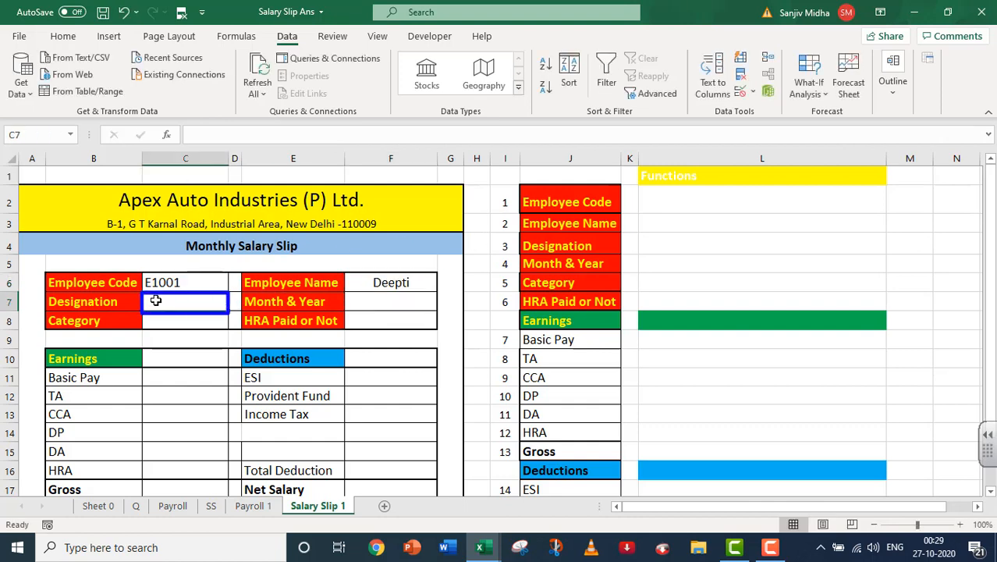
pyautogui.hotkey('ctrl', 'v')
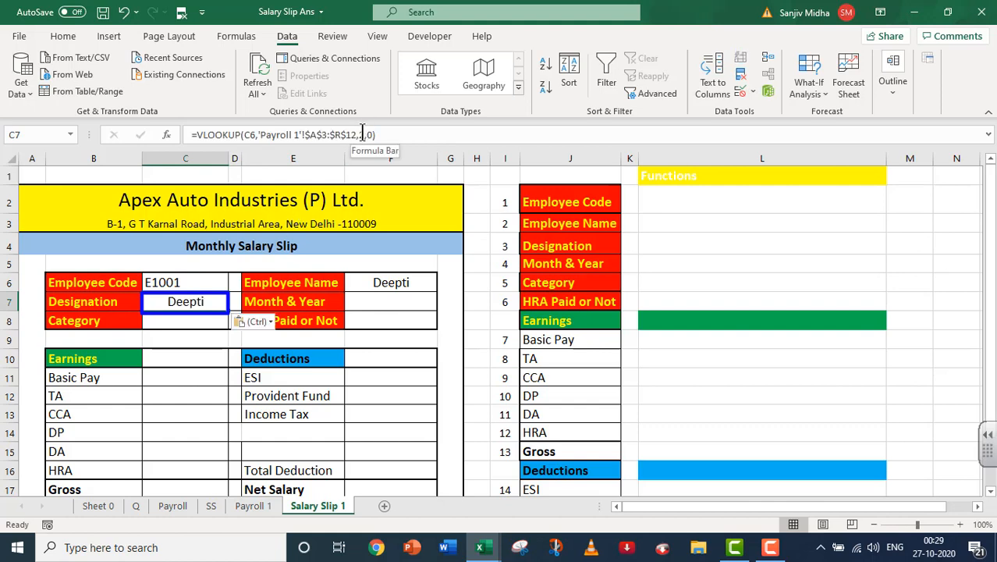
# Set the column index of the Designation VLOOKUP in C7 to 3 and check it against the Payroll 1 sheet.
pyautogui.click(363, 134)
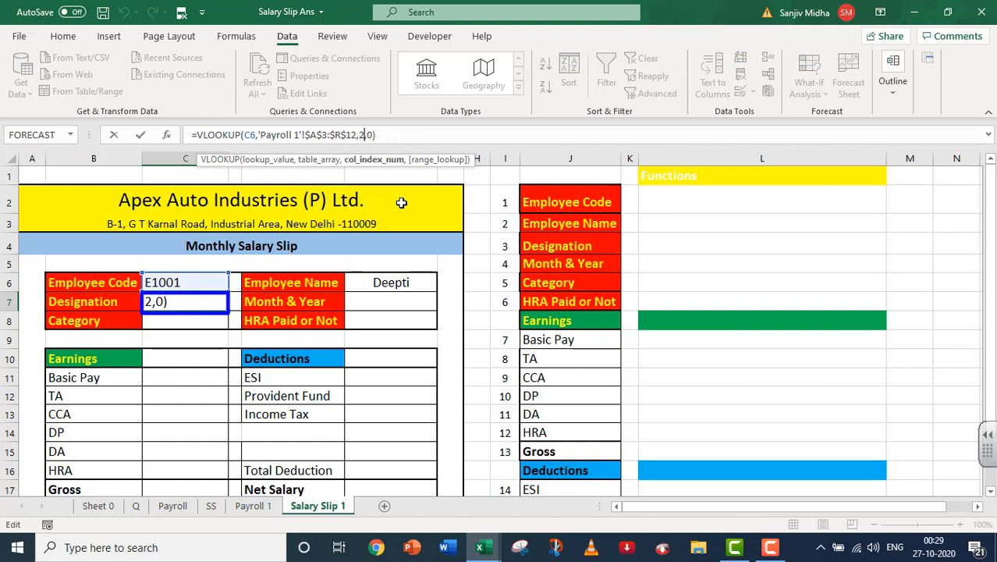
pyautogui.press('BackSpace')
pyautogui.write('3')
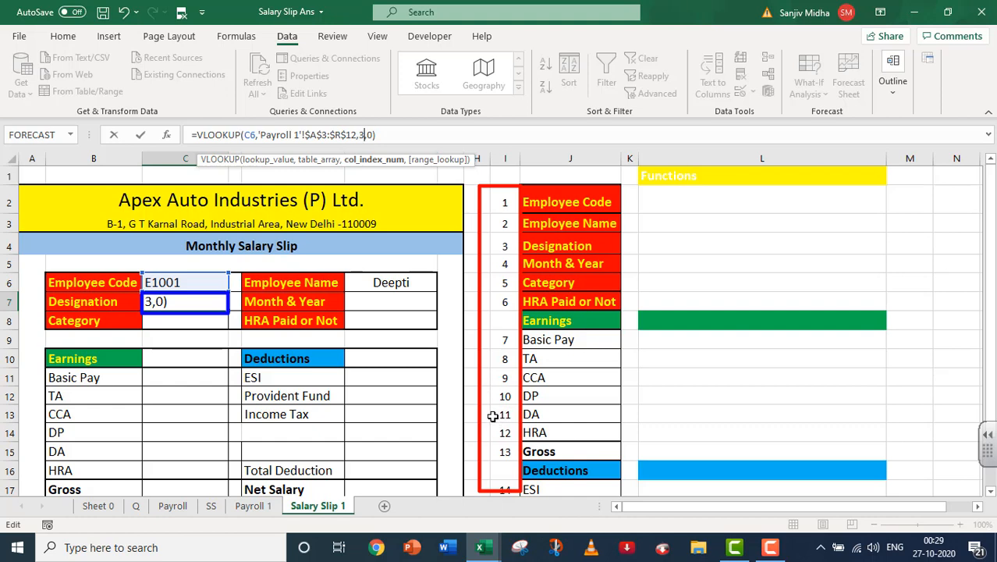
pyautogui.press('Return')
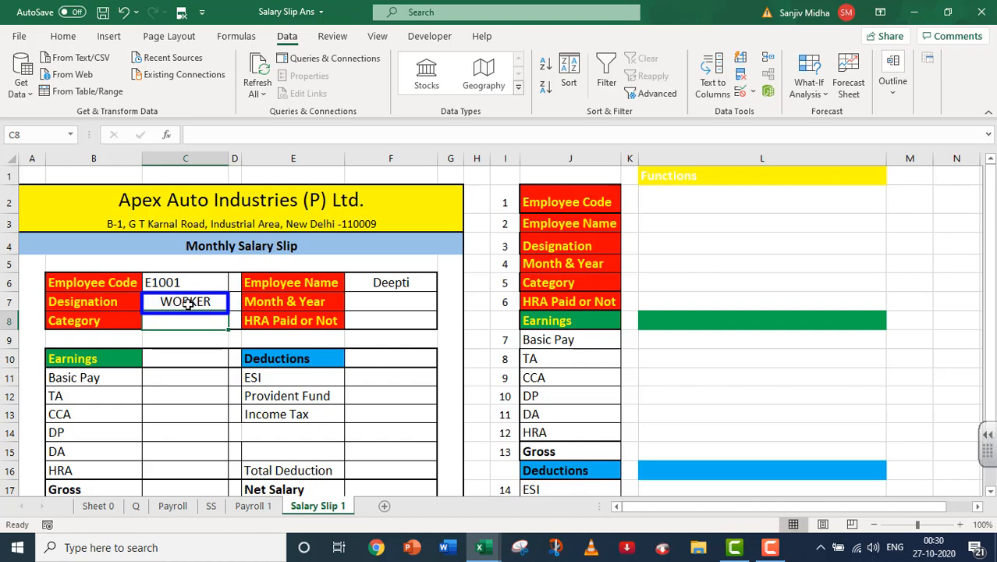
pyautogui.click(252, 504)
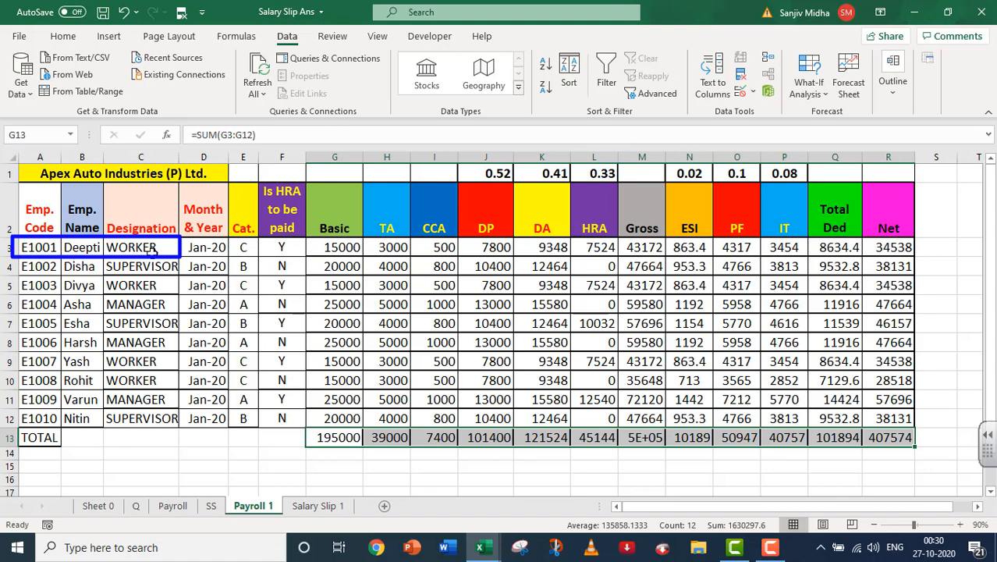
pyautogui.click(316, 503)
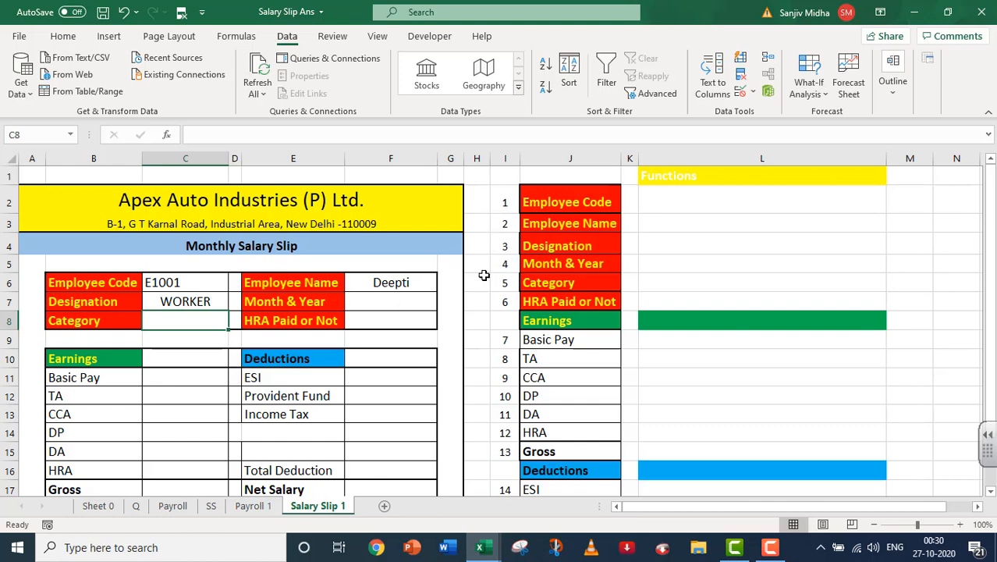
pyautogui.click(251, 505)
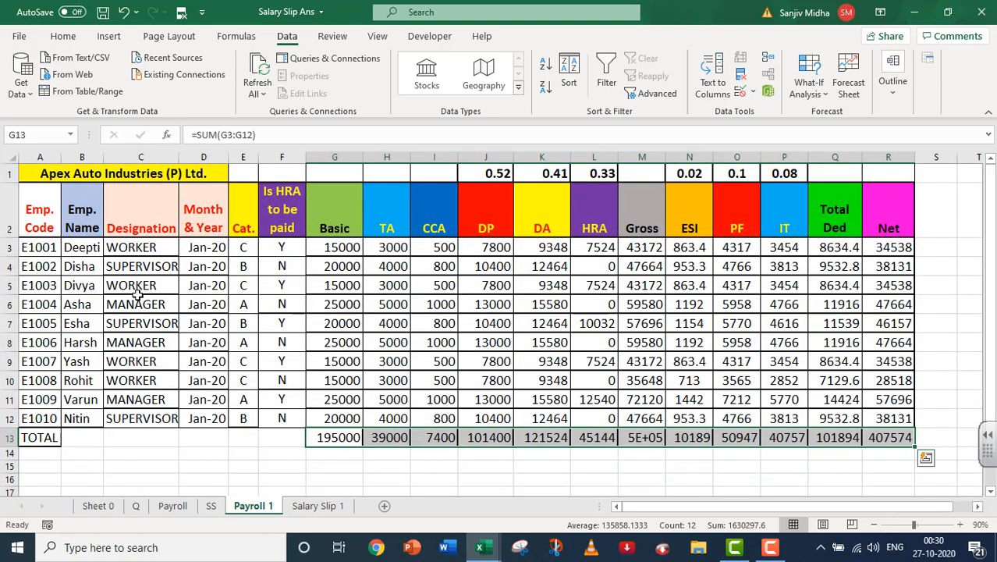
pyautogui.click(308, 507)
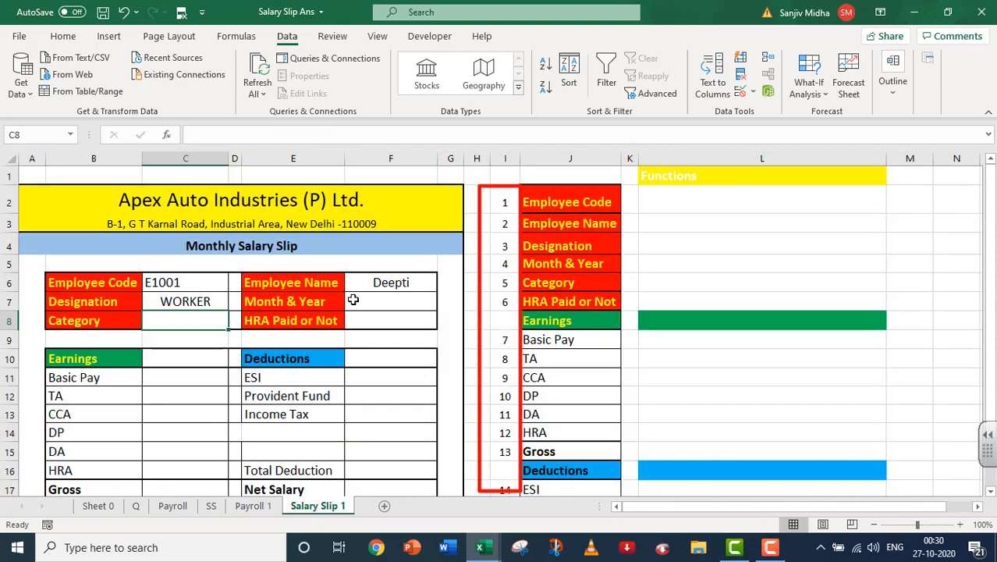
# Copy the Designation formula text from C7 unchanged into the Month & Year cell F7.
pyautogui.click(207, 302)
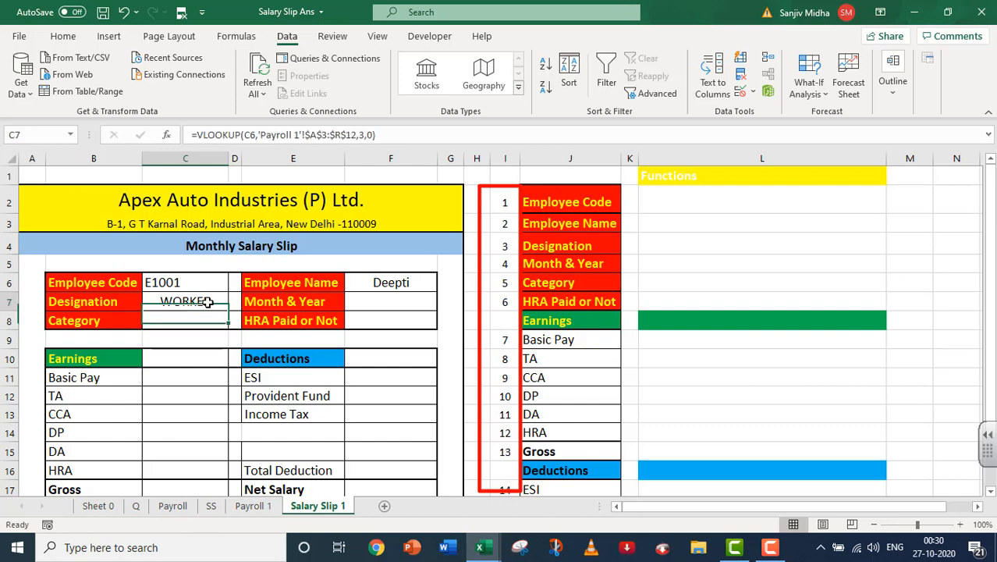
pyautogui.moveTo(376, 135); pyautogui.dragTo(192, 134)
pyautogui.hotkey('ctrl', 'c')
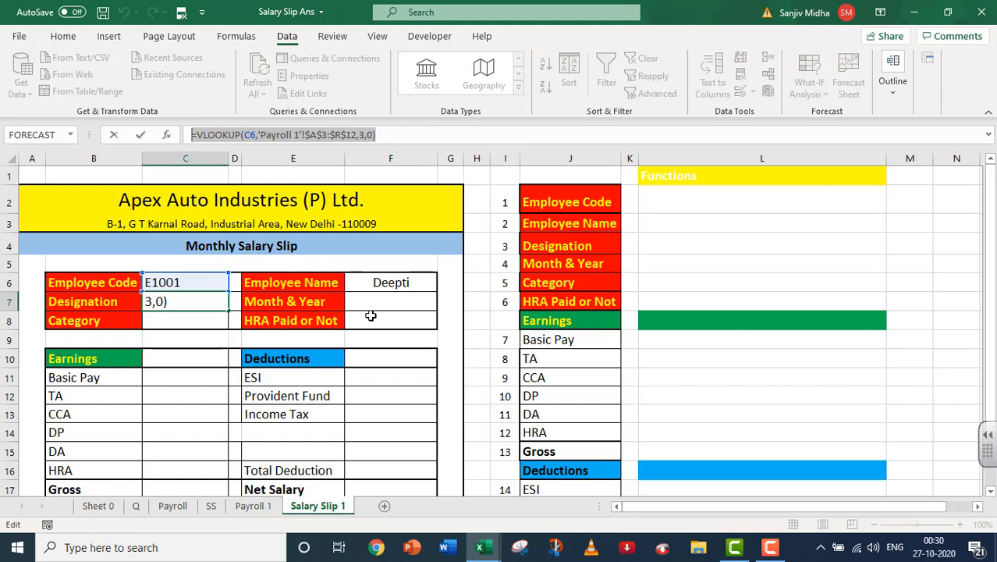
pyautogui.press('Return')
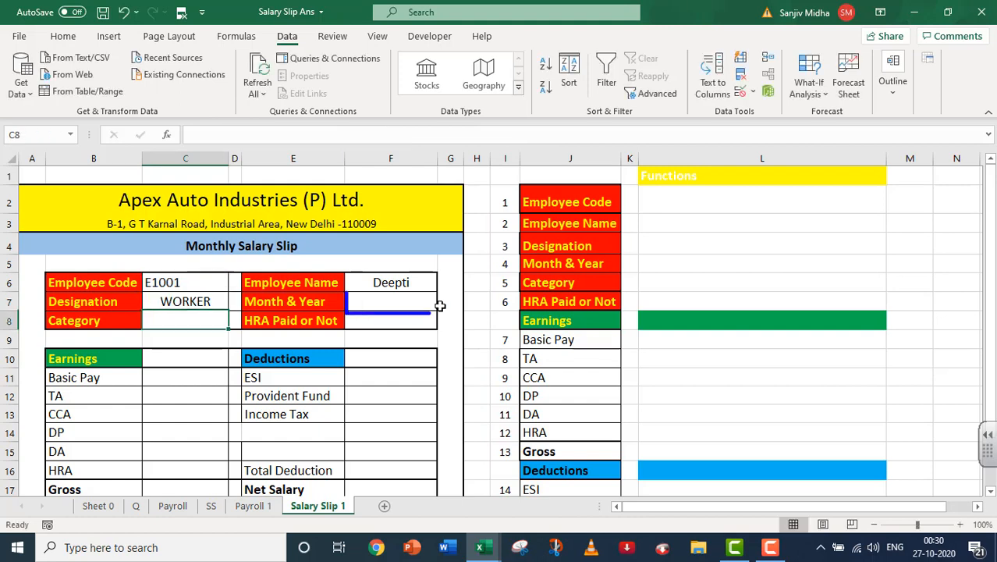
pyautogui.click(363, 299)
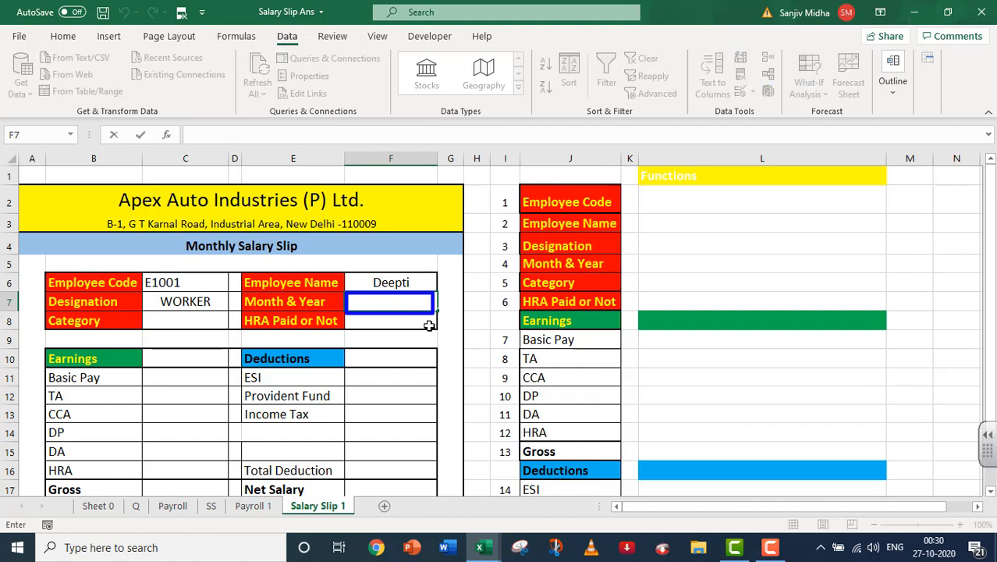
pyautogui.hotkey('ctrl', 'v')
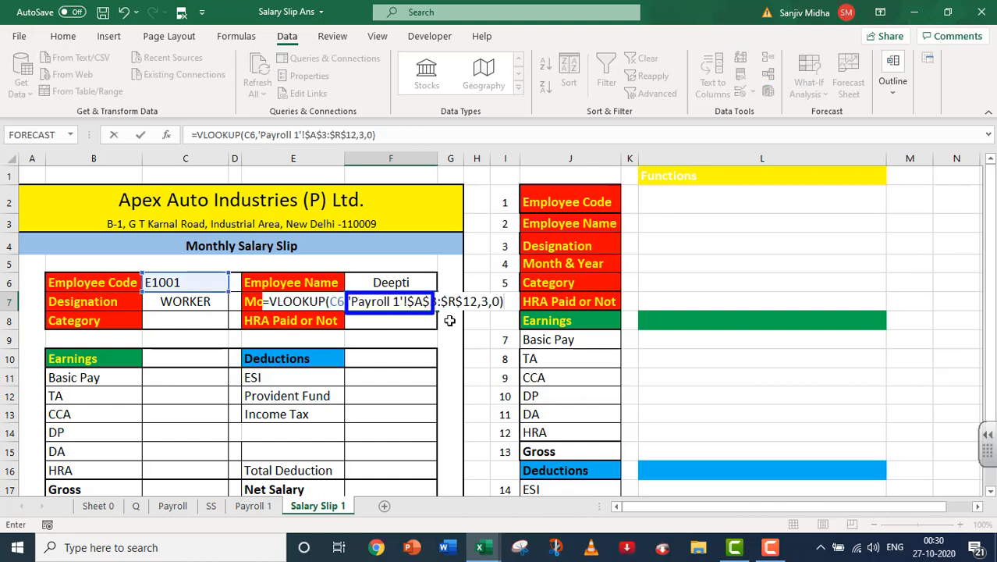
# Set the column index of the Month & Year VLOOKUP in F7 to 4.
pyautogui.click(486, 302)
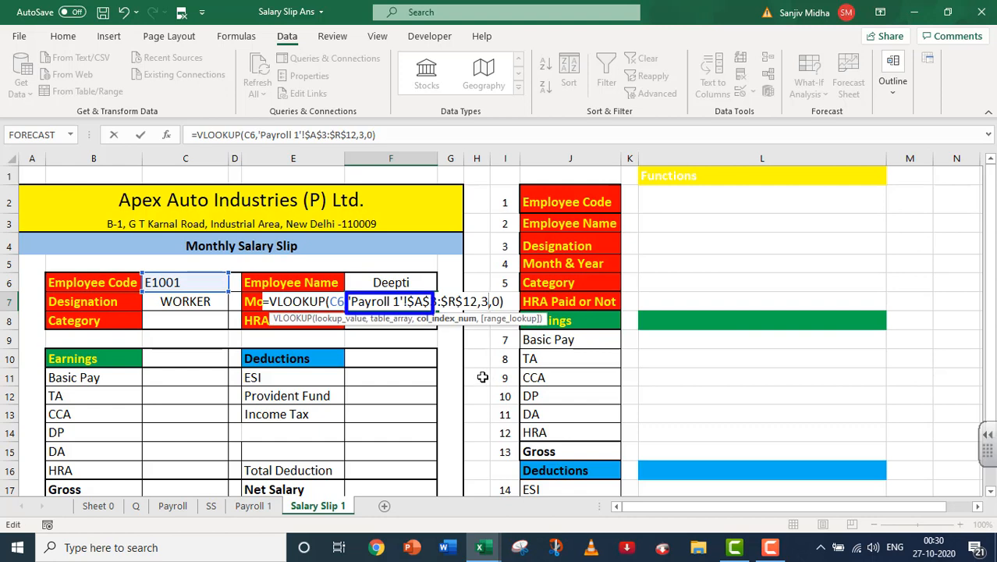
pyautogui.press('BackSpace')
pyautogui.write('4')
pyautogui.press('Return')
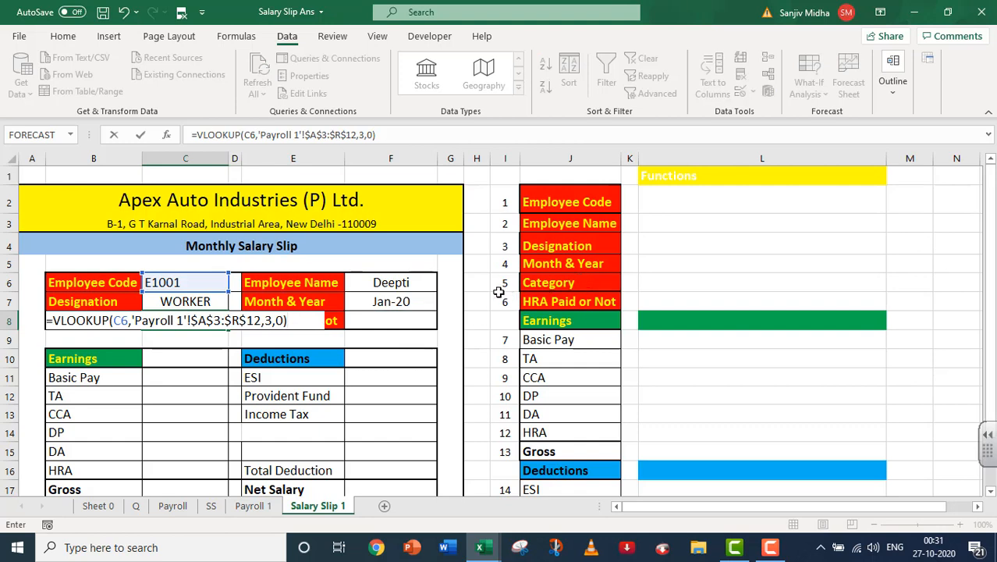
# Fill the Category cell C8 with the copied VLOOKUP formula, setting its column index to 5.
pyautogui.click(271, 321)
pyautogui.press('BackSpace')
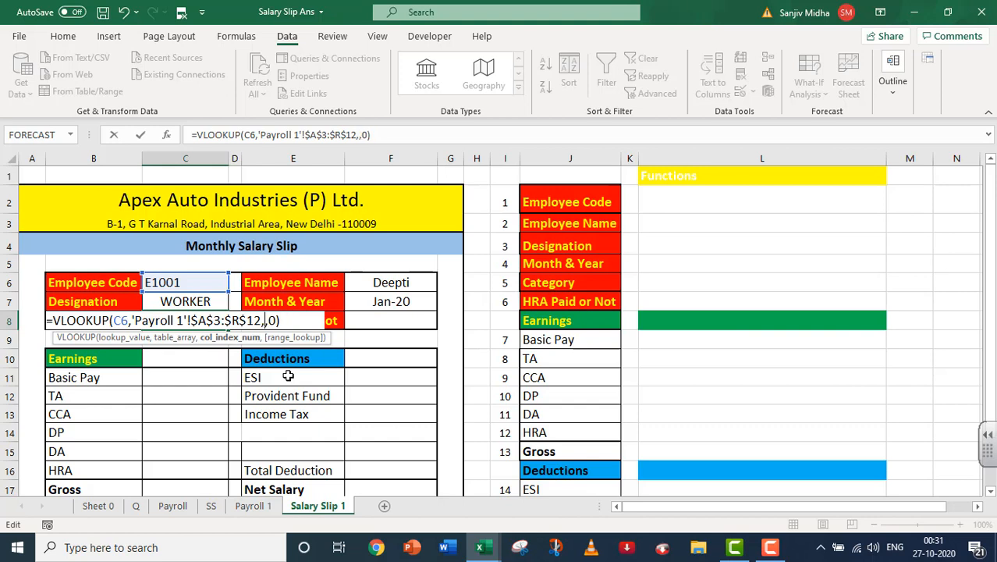
pyautogui.write('5')
pyautogui.press('Return')
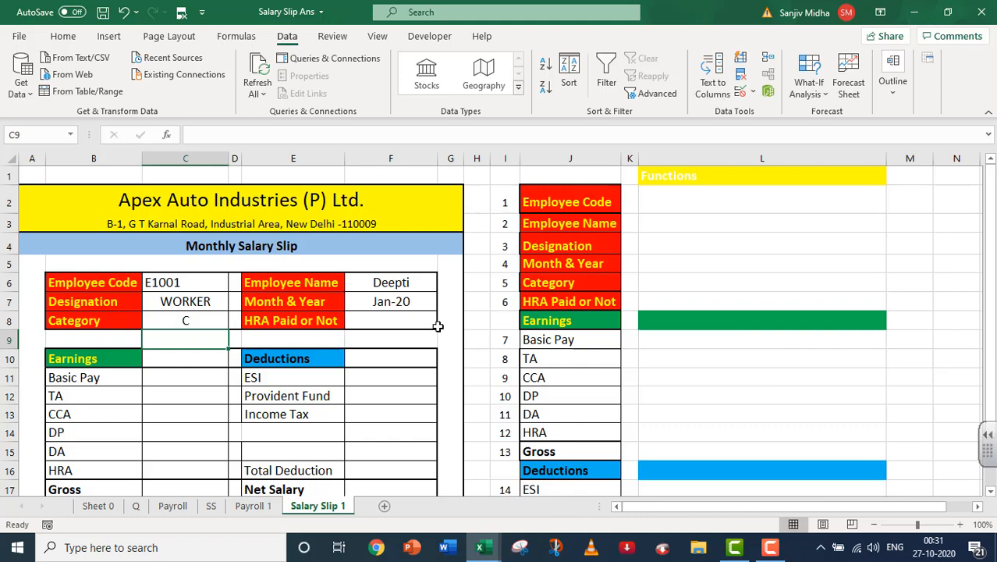
# Put the copied VLOOKUP formula in the HRA Paid or Not cell F8 and set its column index to 6.
pyautogui.click(370, 319)
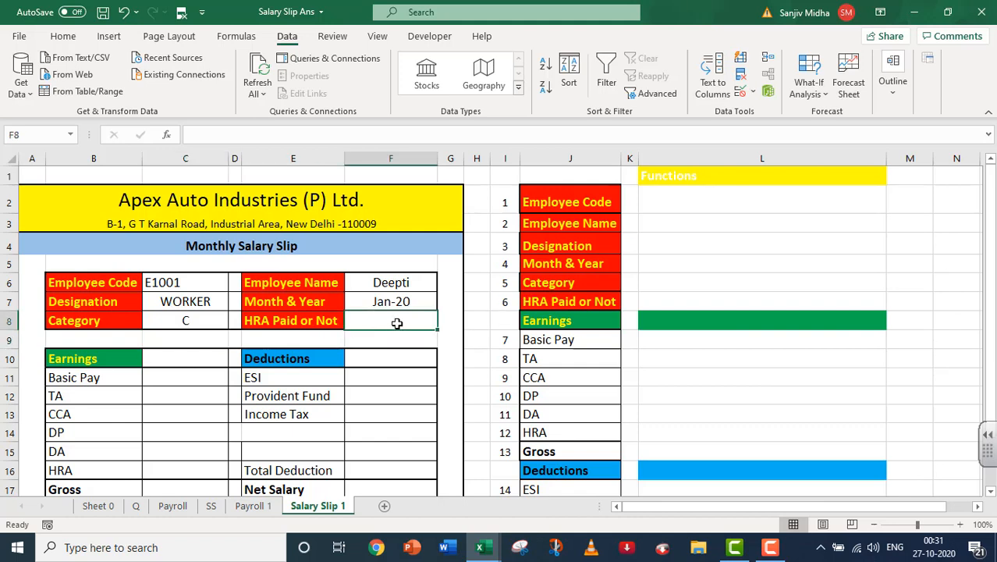
pyautogui.hotkey('ctrl', 'v')
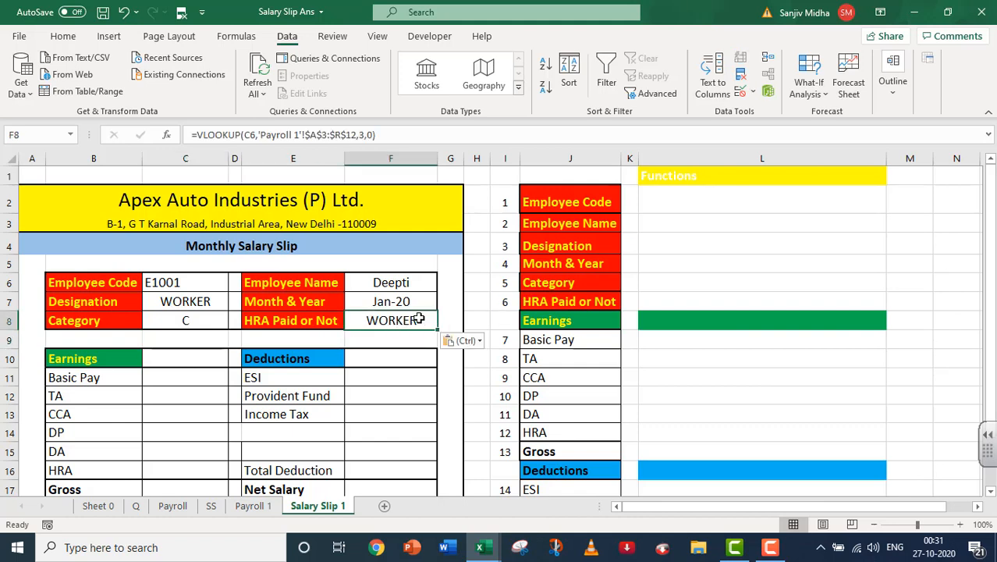
pyautogui.doubleClick(419, 318)
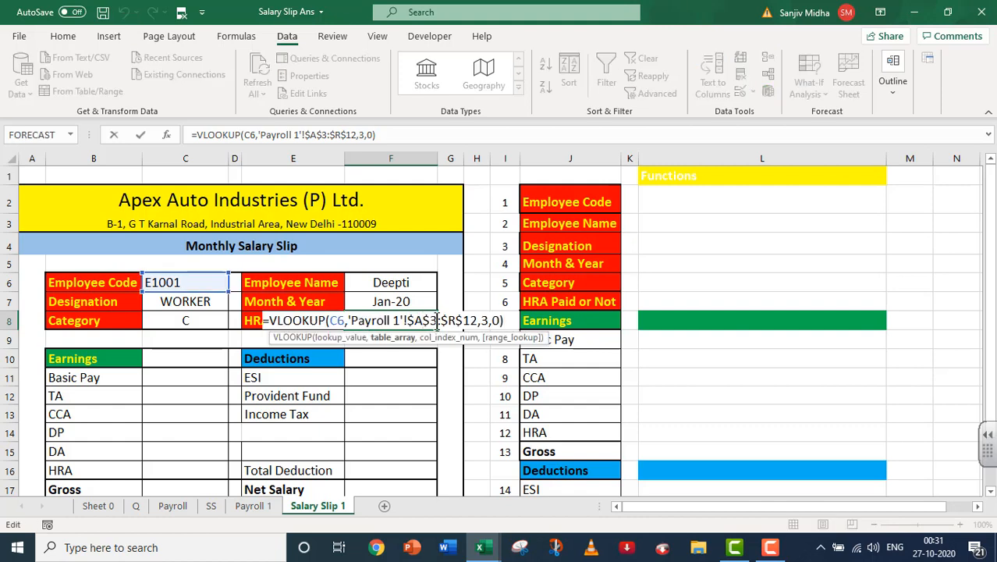
pyautogui.click(484, 320)
pyautogui.press('BackSpace')
pyautogui.write('6')
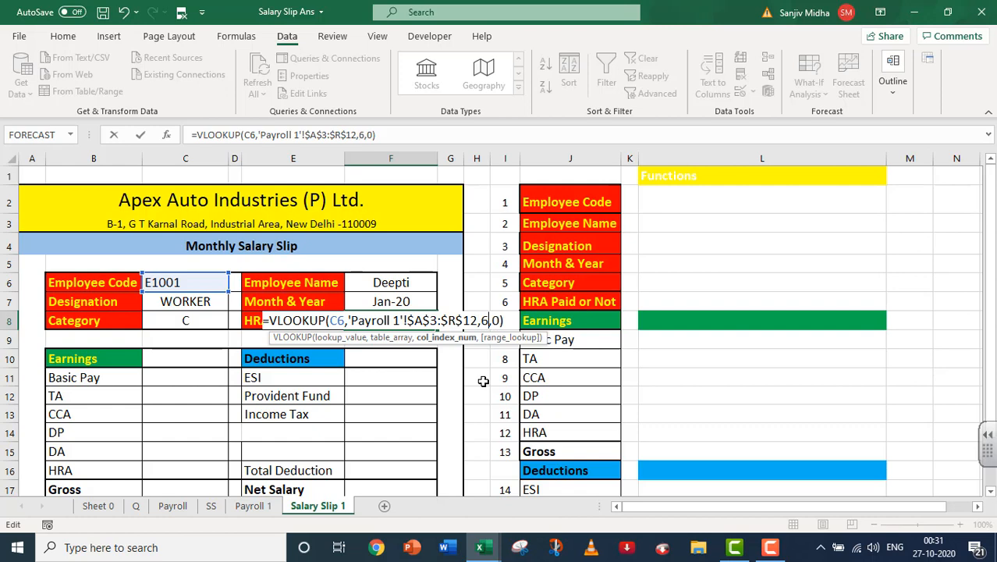
pyautogui.press('Return')
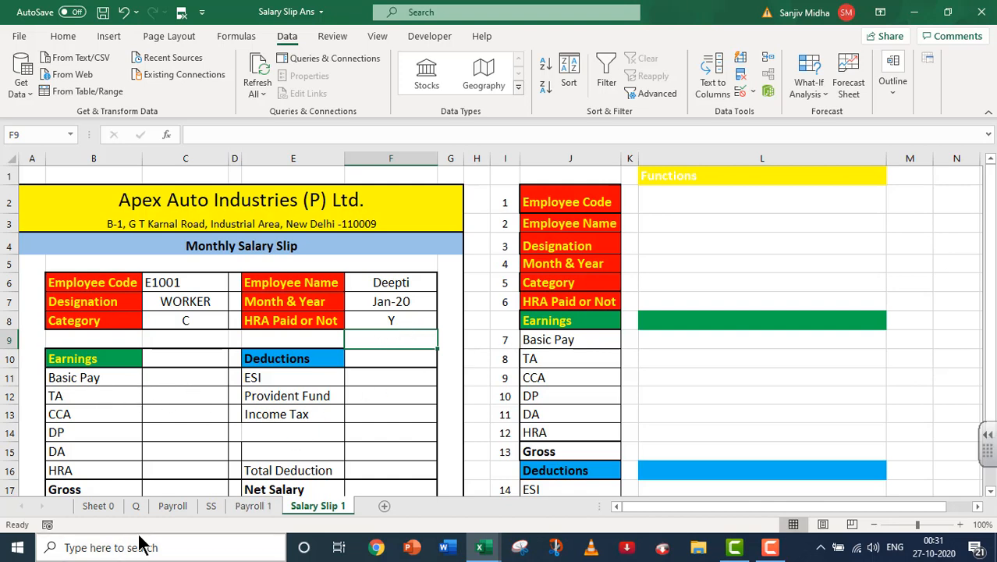
# Check the Payroll 1 columns, then fill Basic Pay cell C11 with the copied VLOOKUP formula, setting its column index to 7.
pyautogui.click(255, 504)
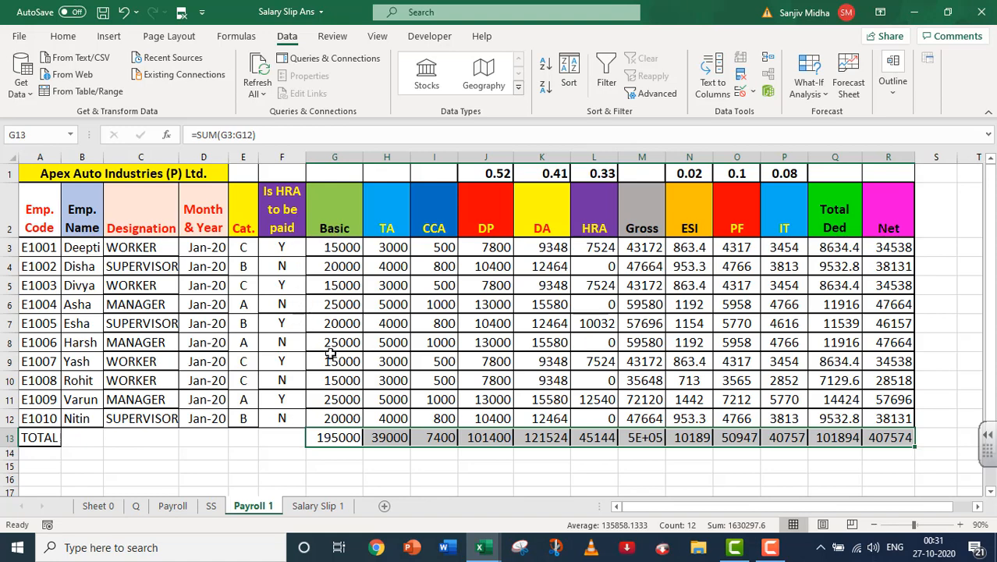
pyautogui.click(306, 506)
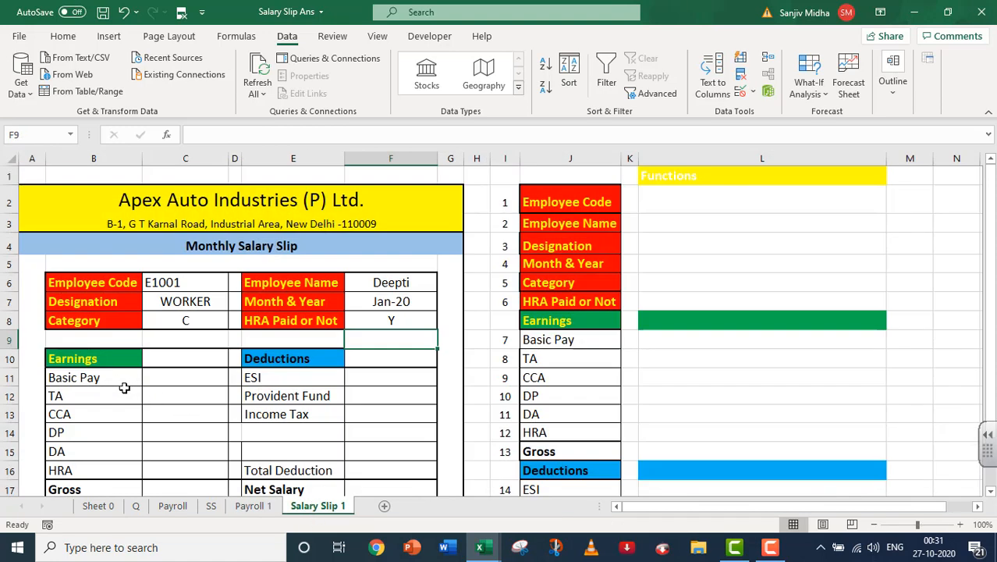
pyautogui.doubleClick(154, 379)
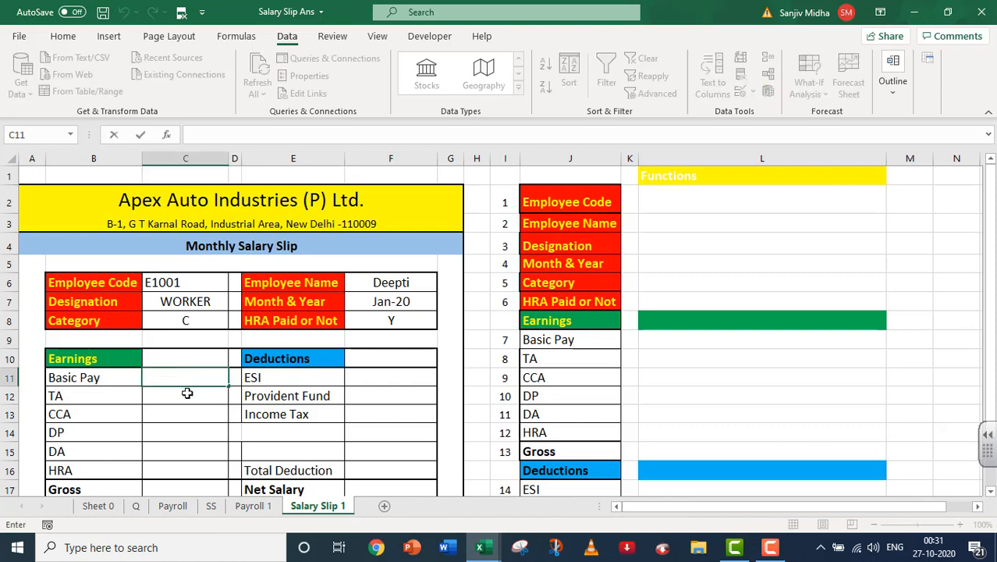
pyautogui.write("=VLOOKUP(C6,'Payroll 1'!$A$3:$R$12,3,0)")
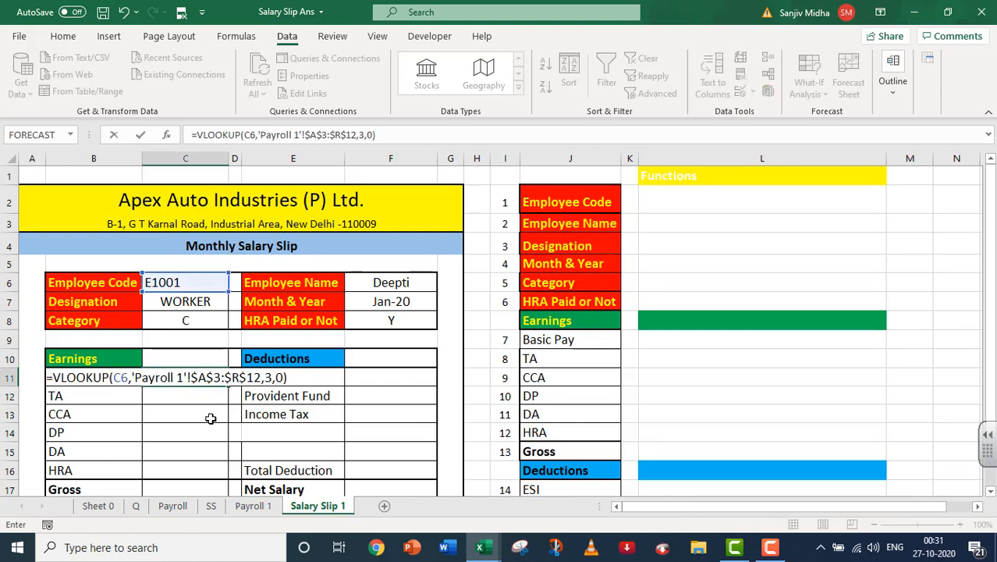
pyautogui.click(265, 377)
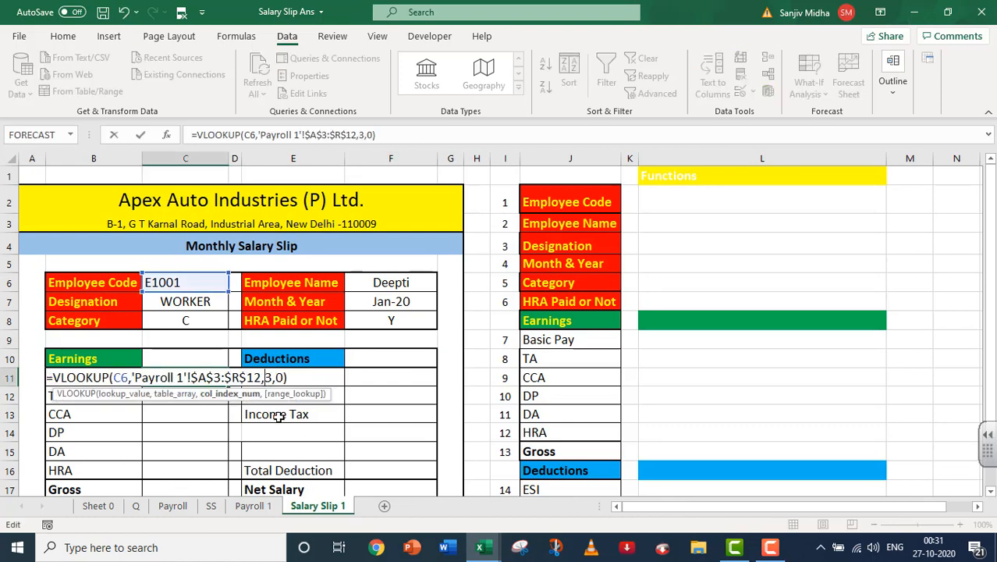
pyautogui.press('Delete')
pyautogui.write('7')
pyautogui.press('Return')
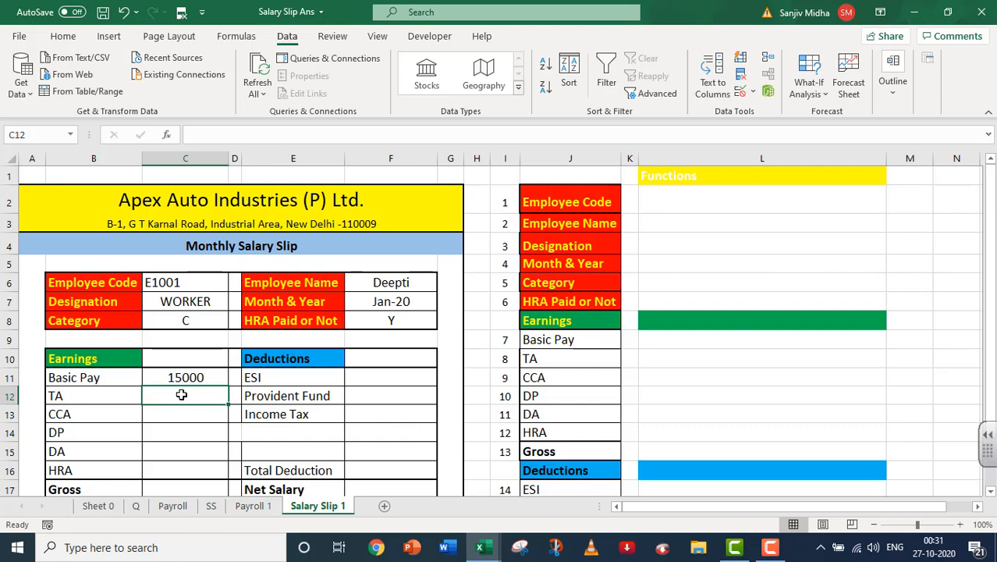
# Put the copied VLOOKUP formula in the TA cell C12 and set its column index to 8.
pyautogui.write("=VLOOKUP(C6,'Payroll 1'!$A$3:$R$12,3,0)")
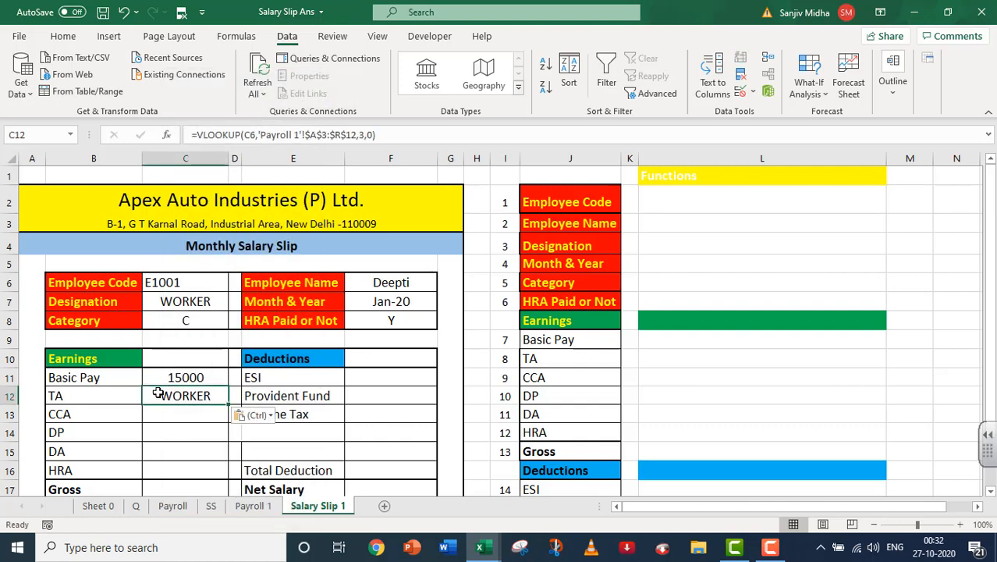
pyautogui.doubleClick(159, 396)
pyautogui.click(265, 395)
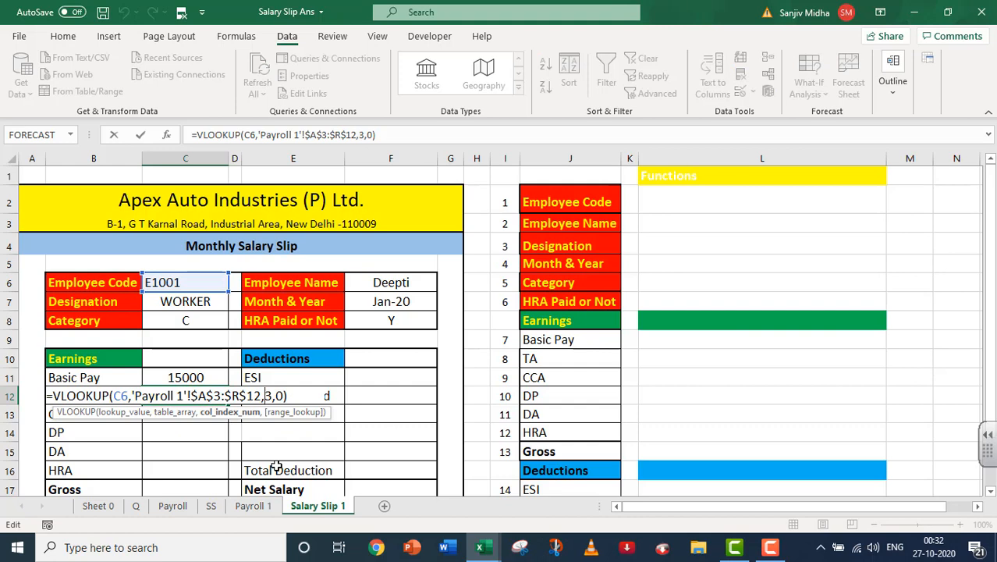
pyautogui.press('Delete')
pyautogui.write('8')
pyautogui.press('Return')
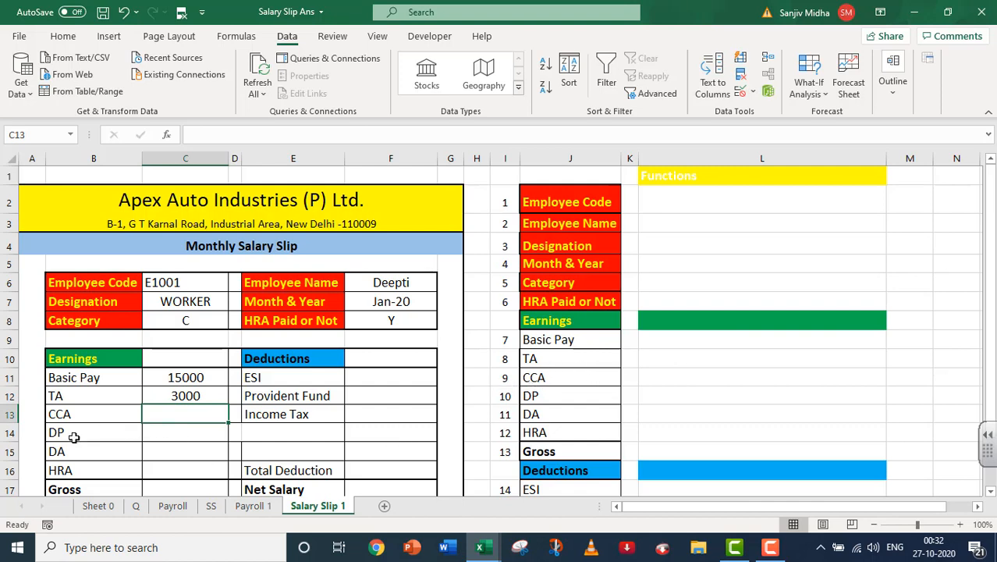
# Paste the VLOOKUP formula into the CCA cell C13 and change its column index to 9.
pyautogui.rightClick(173, 414)
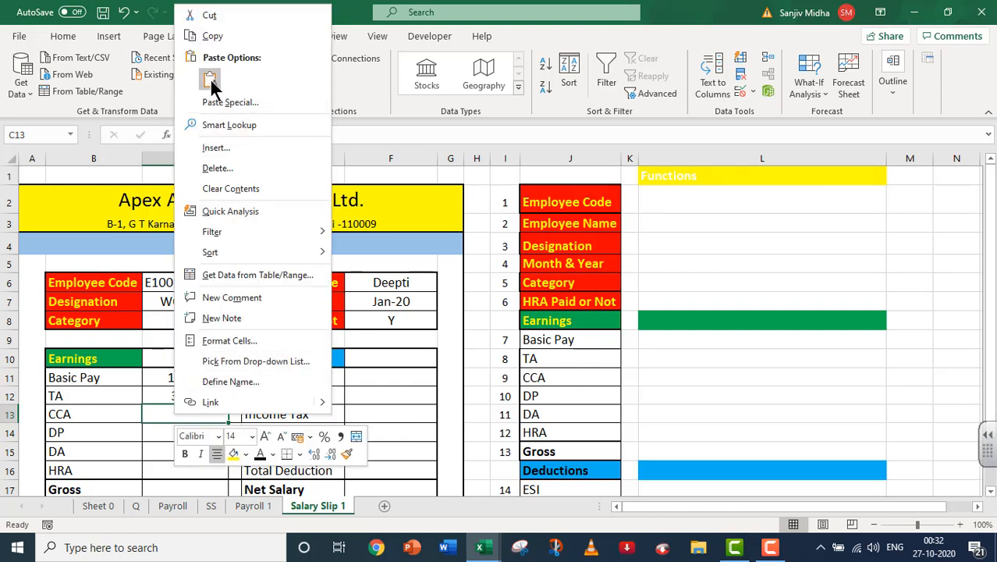
pyautogui.click(211, 86)
pyautogui.doubleClick(162, 415)
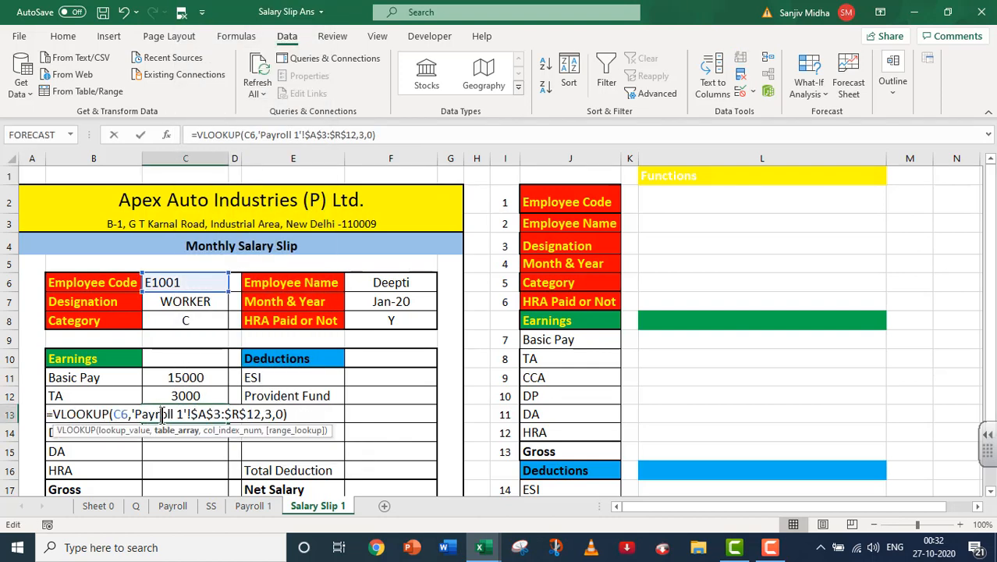
pyautogui.click(264, 415)
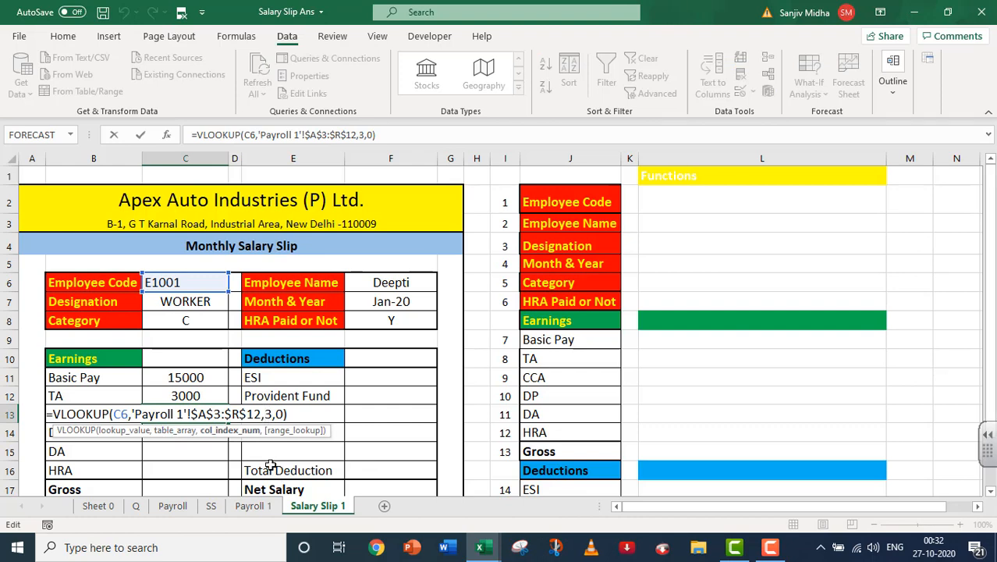
pyautogui.press('Delete')
pyautogui.write('9')
pyautogui.press('Return')
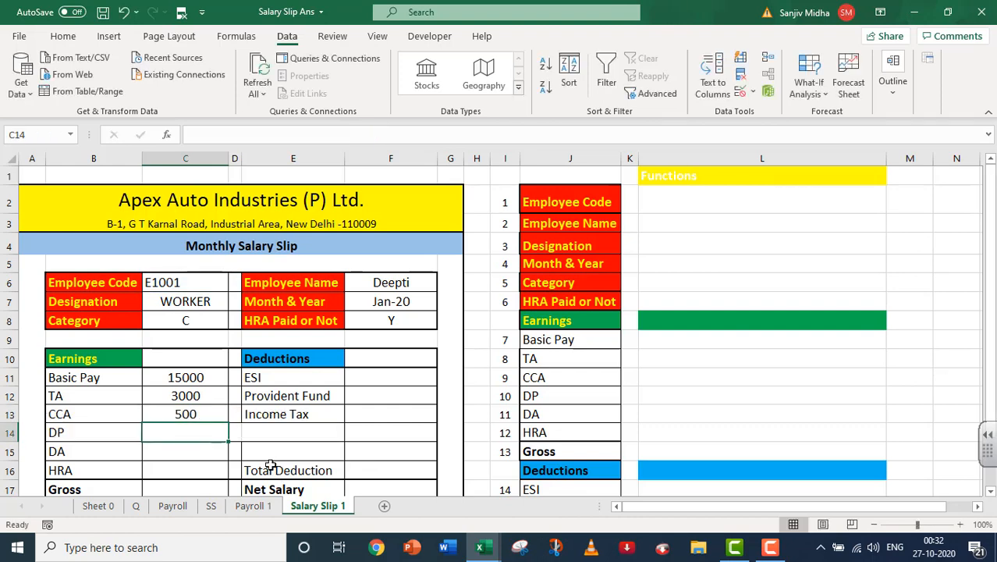
# Paste the VLOOKUP formula into the DP cell C14 and change its column index to 10.
pyautogui.doubleClick(173, 431)
pyautogui.rightClick(173, 434)
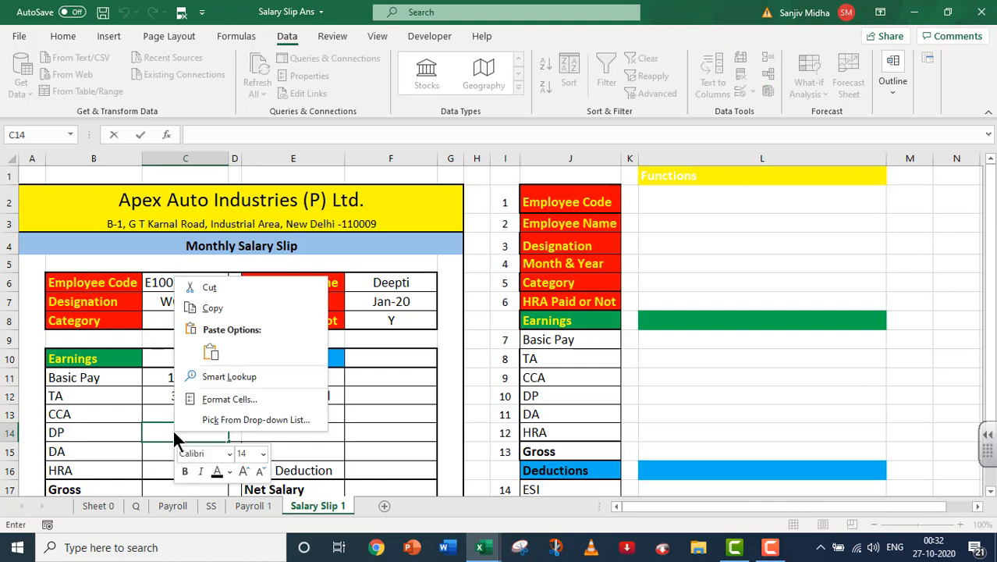
pyautogui.click(210, 353)
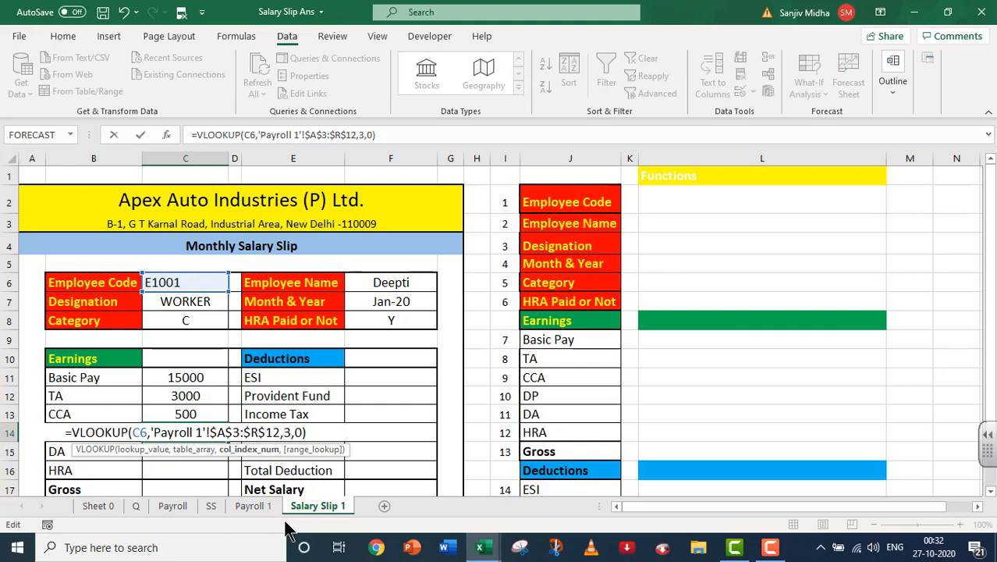
pyautogui.press('BackSpace')
pyautogui.write('10')
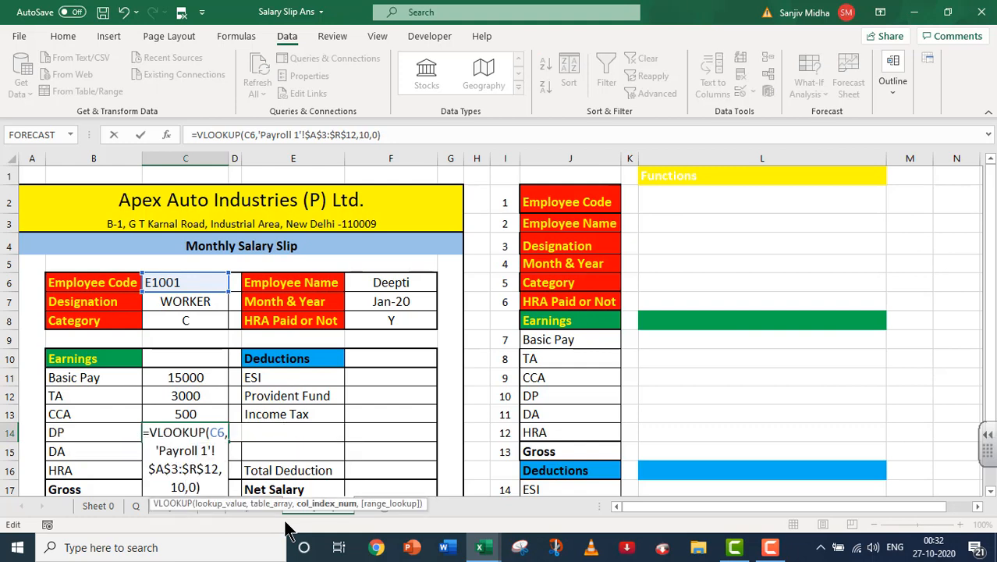
pyautogui.press('Return')
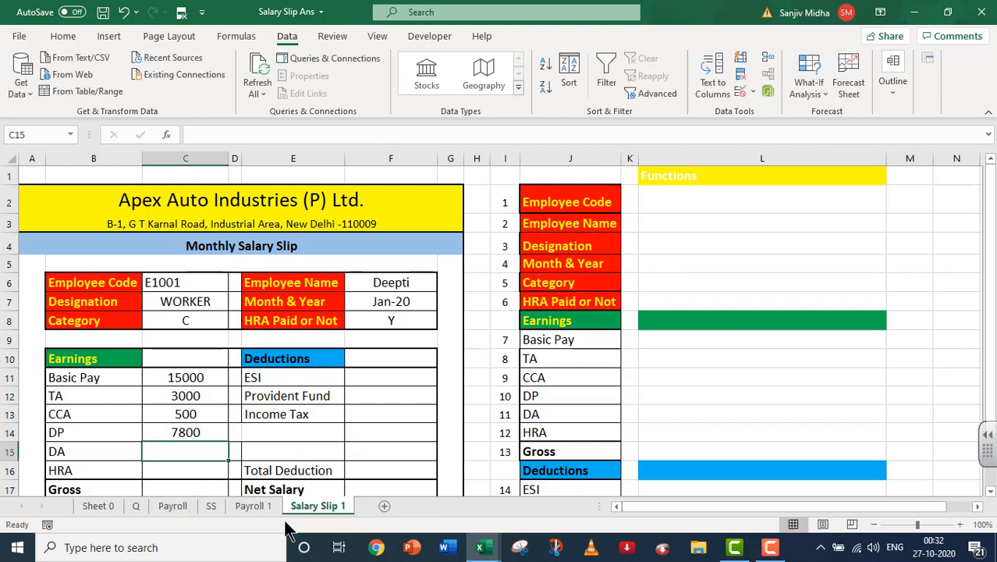
# Fill the DA cell C15 with the copied VLOOKUP formula, setting its column index to 11.
pyautogui.doubleClick(186, 455)
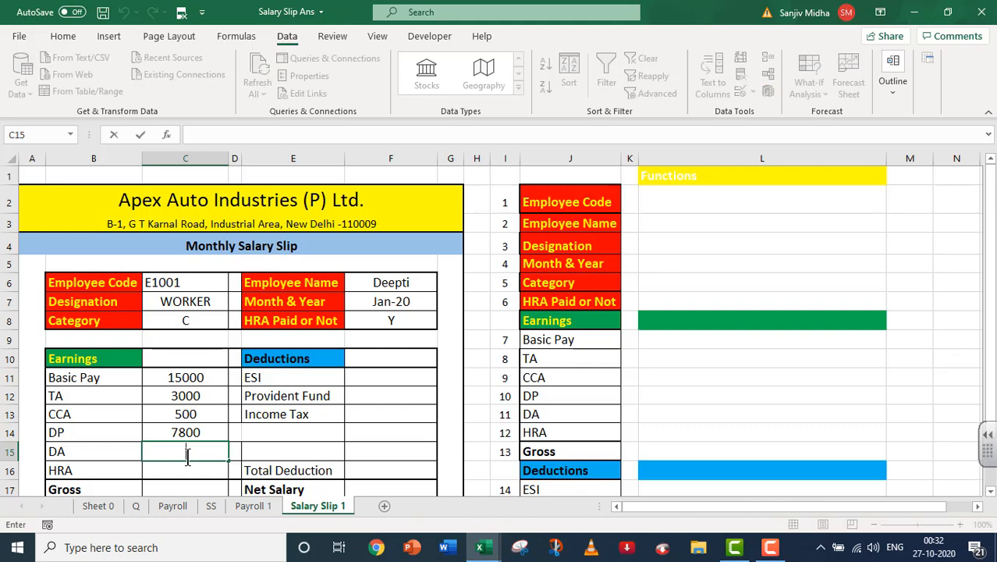
pyautogui.write("=VLOOKUP(C6,'Payroll 1'!$A$3:$R$12,3,0)")
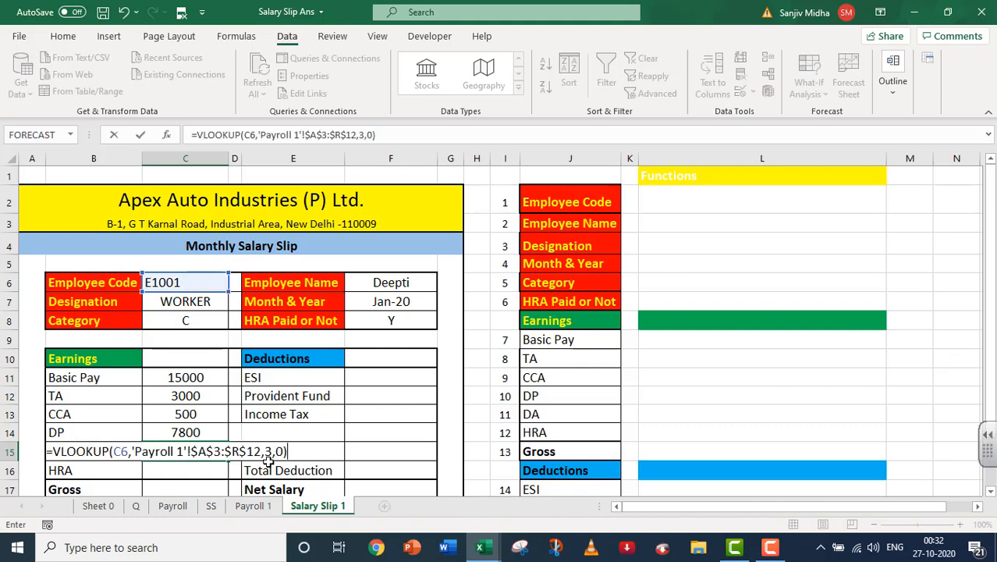
pyautogui.click(267, 451)
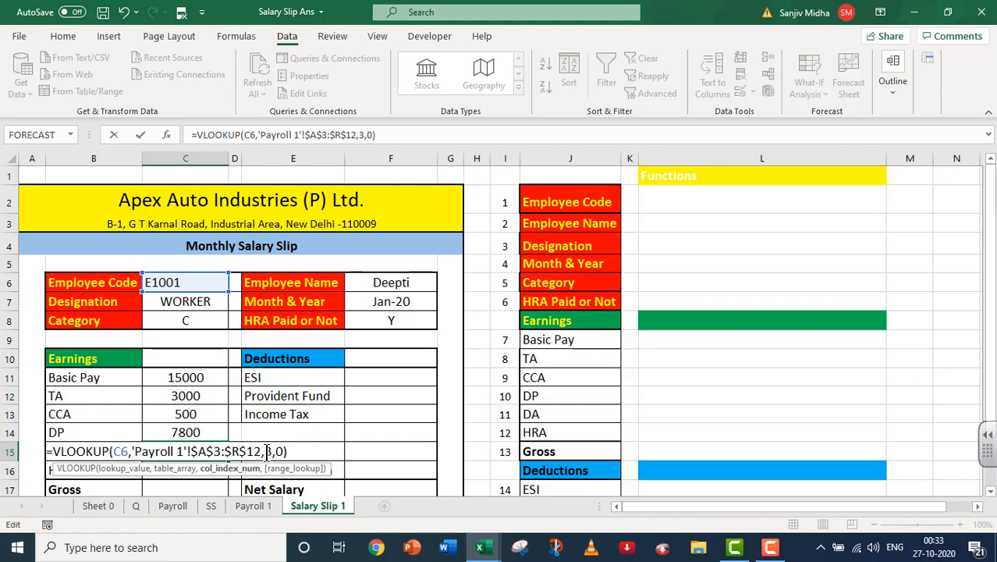
pyautogui.press('Delete')
pyautogui.write('11')
pyautogui.press('Return')
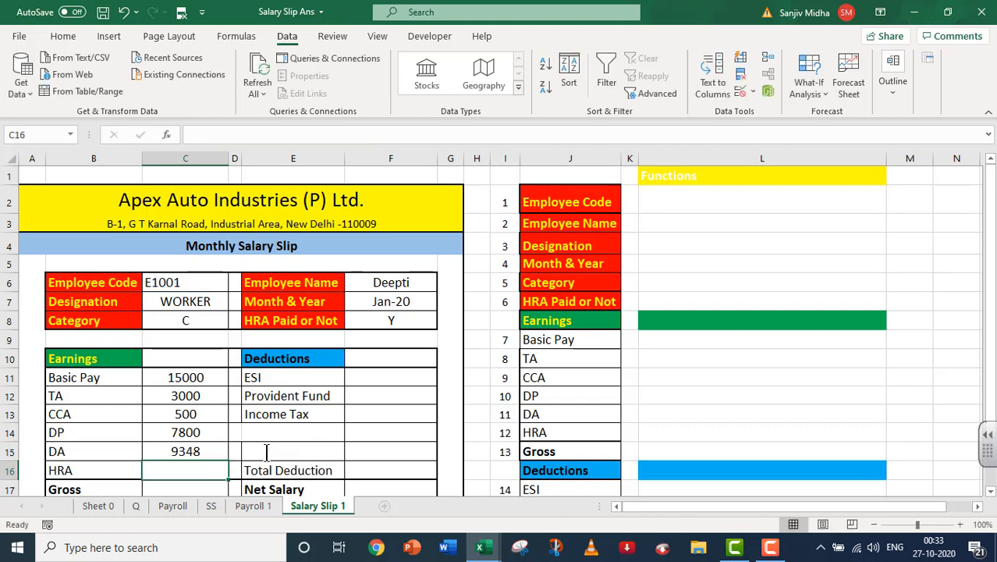
# Fill the HRA cell C16 with =VLOOKUP(C6,'Payroll 1'!$A$3:$R$12,12,0).
pyautogui.doubleClick(194, 470)
pyautogui.write('=')
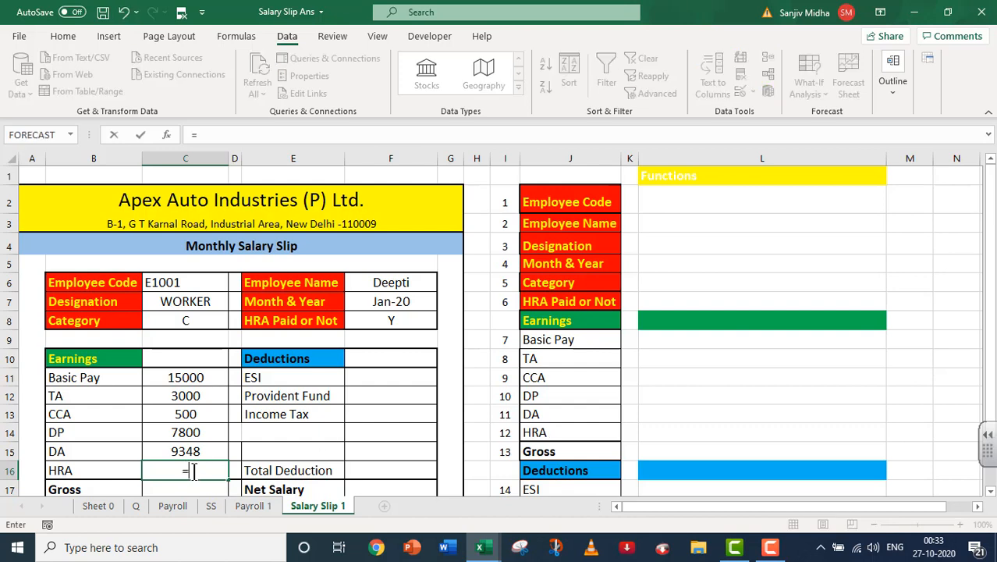
pyautogui.write("VLOOKUP(C6,'Payroll 1'!$A$3:$R$12,3,0)")
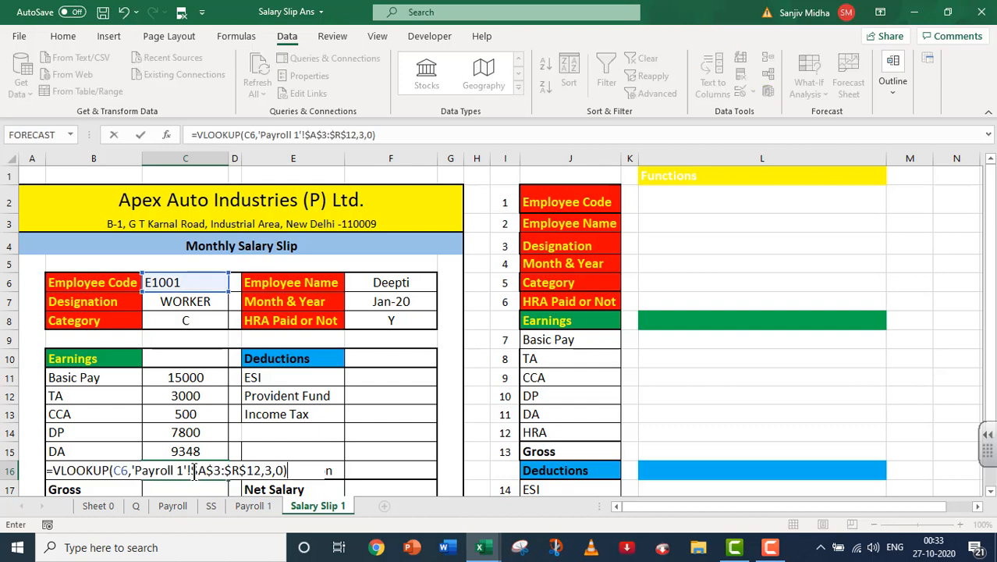
pyautogui.click(267, 470)
pyautogui.write('12')
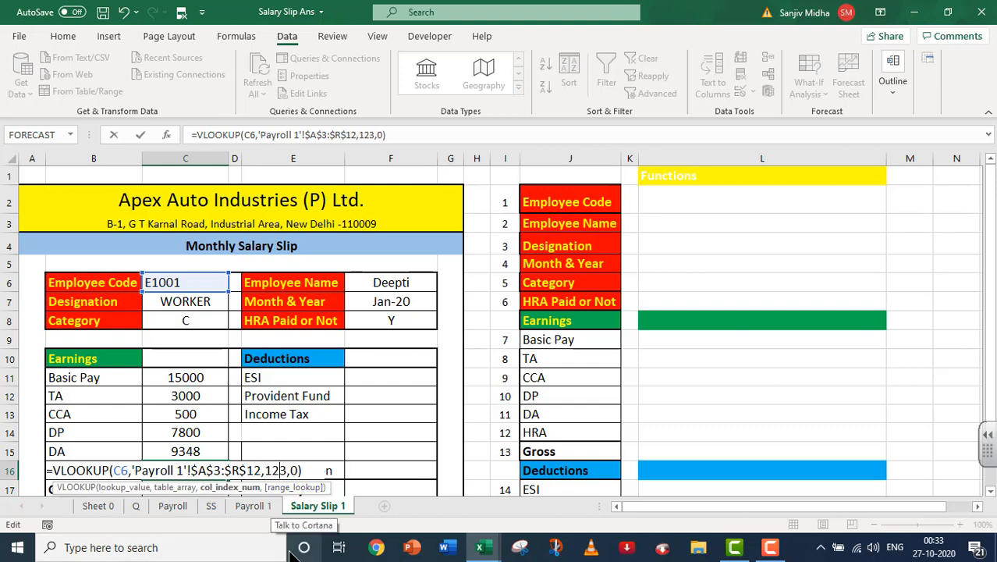
pyautogui.press('Delete')
pyautogui.press('Return')
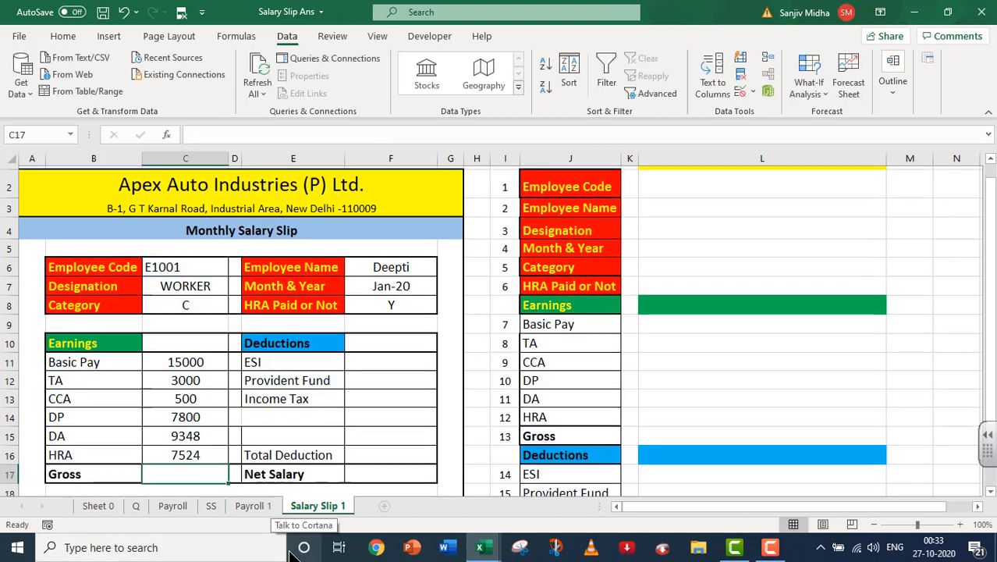
# Total the earnings in Gross cell C17 with =SUM(C11:C16) and compare the result with employee E1001's gross on the Payroll 1 sheet.
pyautogui.doubleClick(171, 470)
pyautogui.write('=')
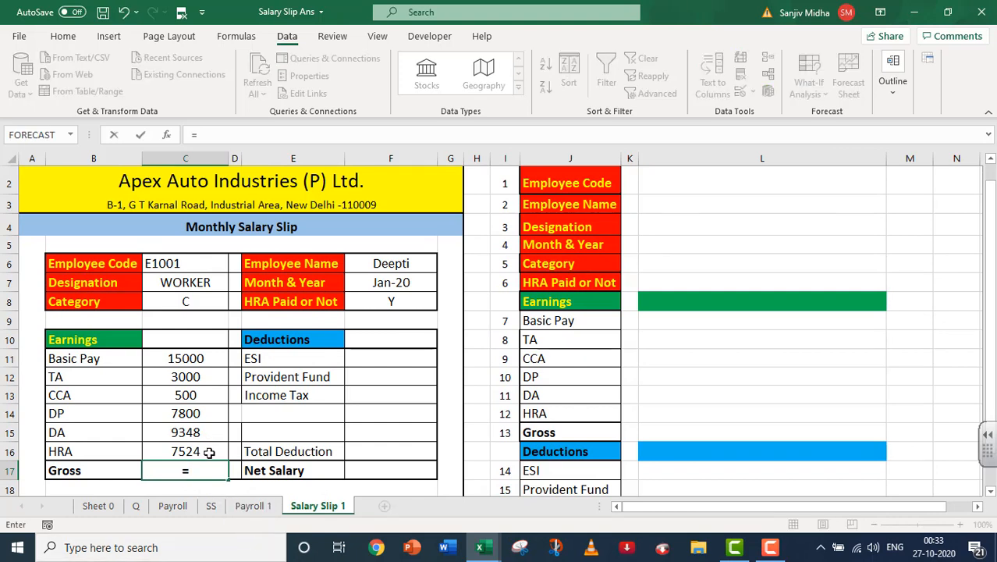
pyautogui.write('SUM(')
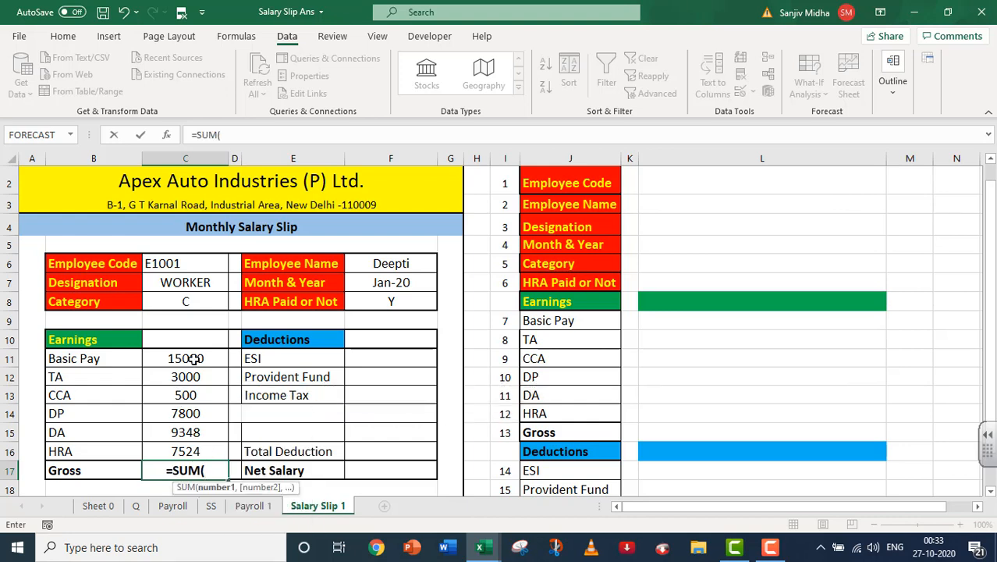
pyautogui.moveTo(194, 358); pyautogui.dragTo(187, 447)
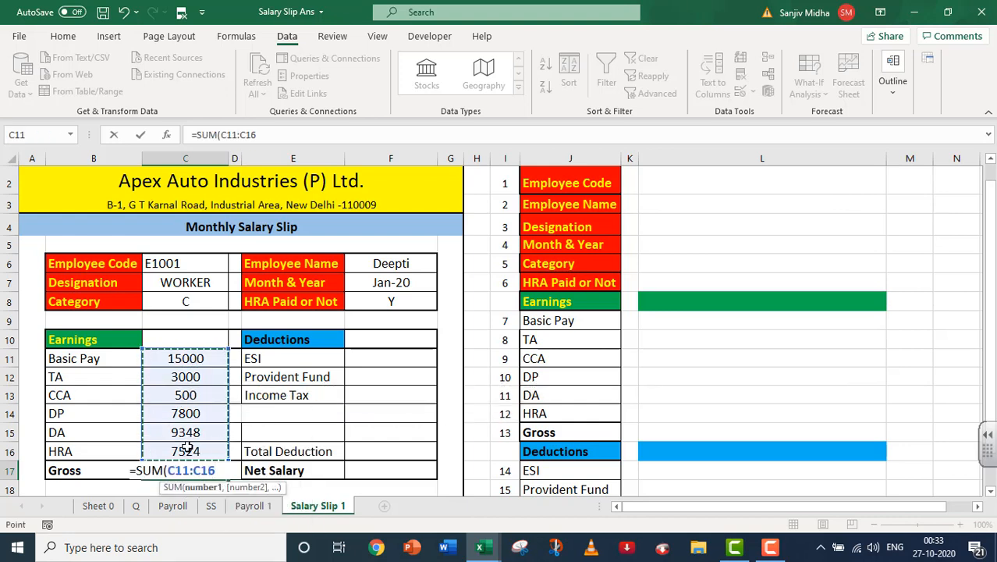
pyautogui.write(')')
pyautogui.press('Return')
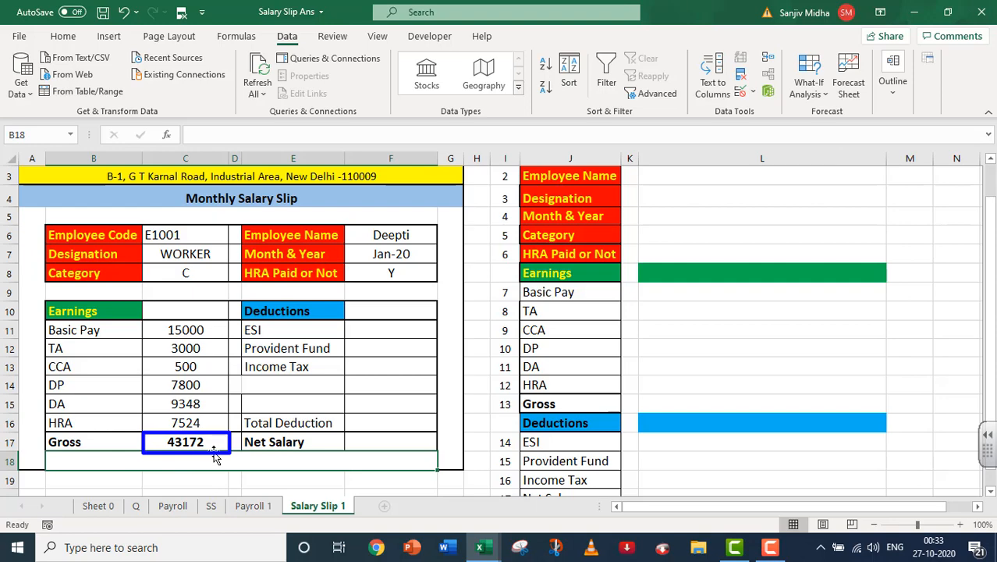
pyautogui.click(253, 507)
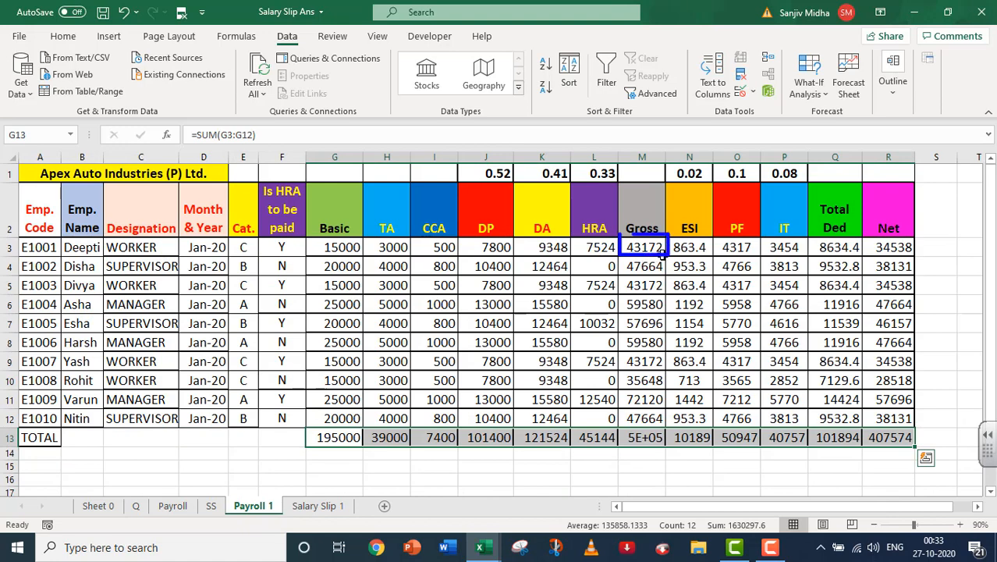
pyautogui.click(319, 507)
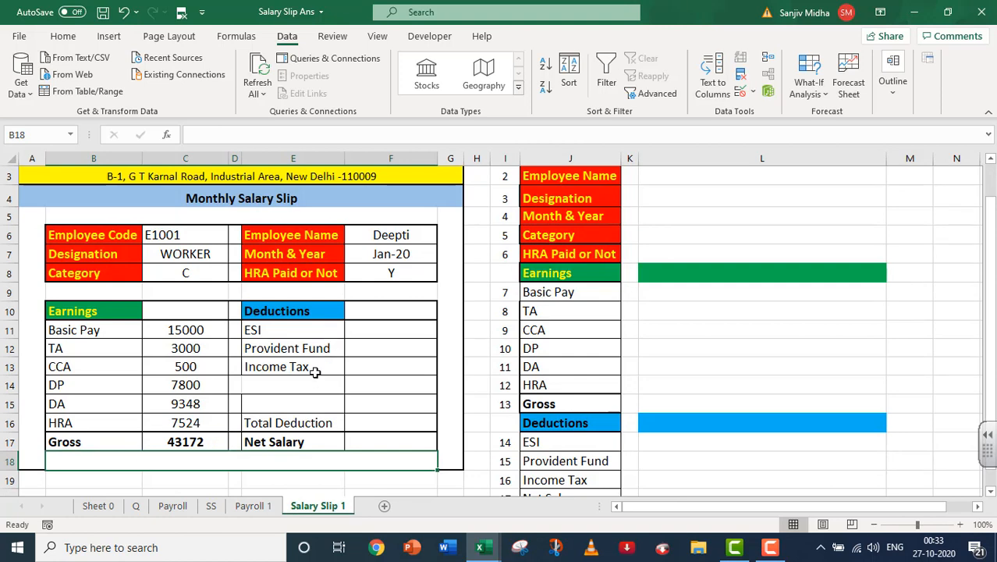
# Put the copied VLOOKUP formula in the ESI cell F11 under Deductions and set its column index to 14.
pyautogui.doubleClick(363, 334)
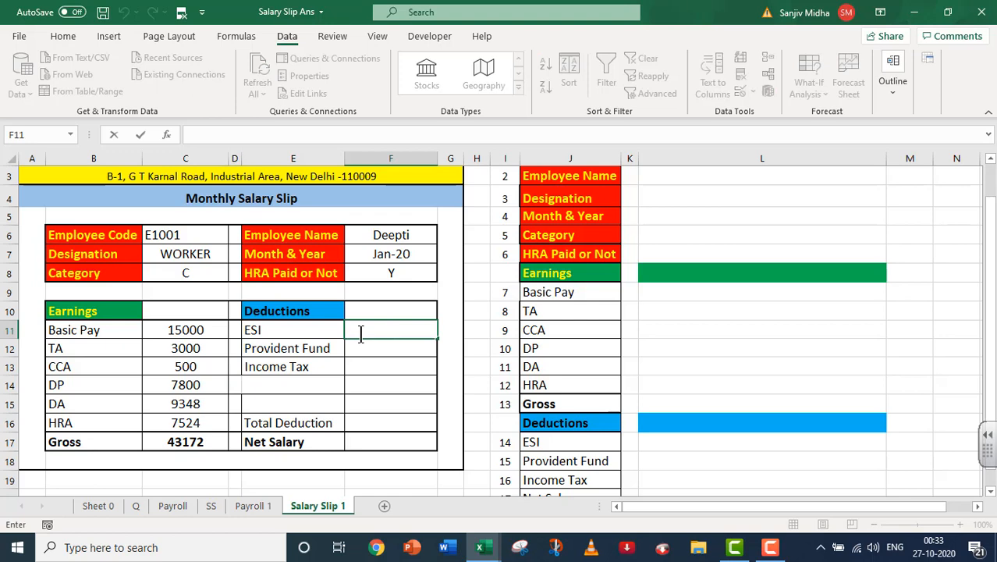
pyautogui.write("=VLOOKUP(C6,'Payroll 1'!$A$3:$R$12,3,0)")
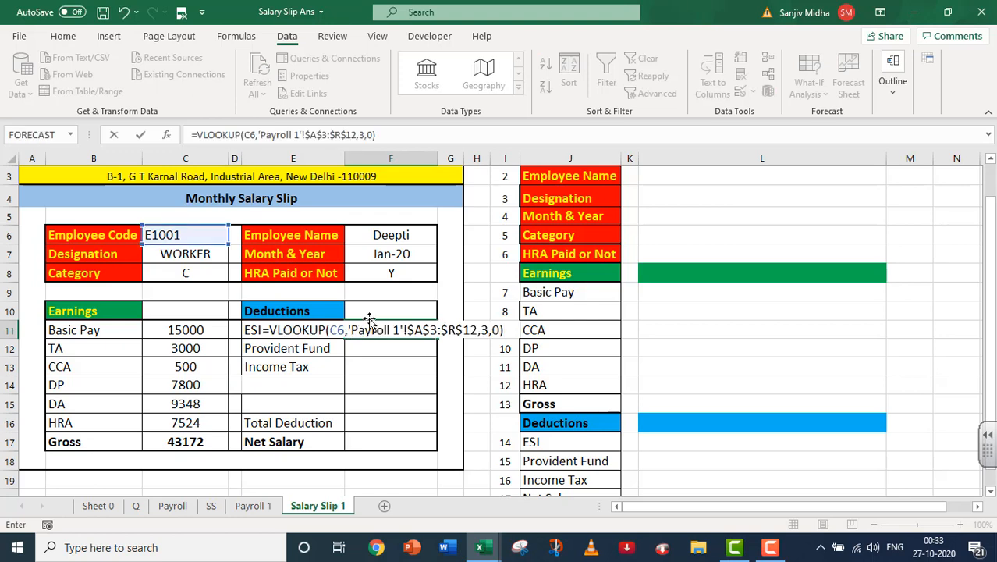
pyautogui.click(482, 330)
pyautogui.write('14')
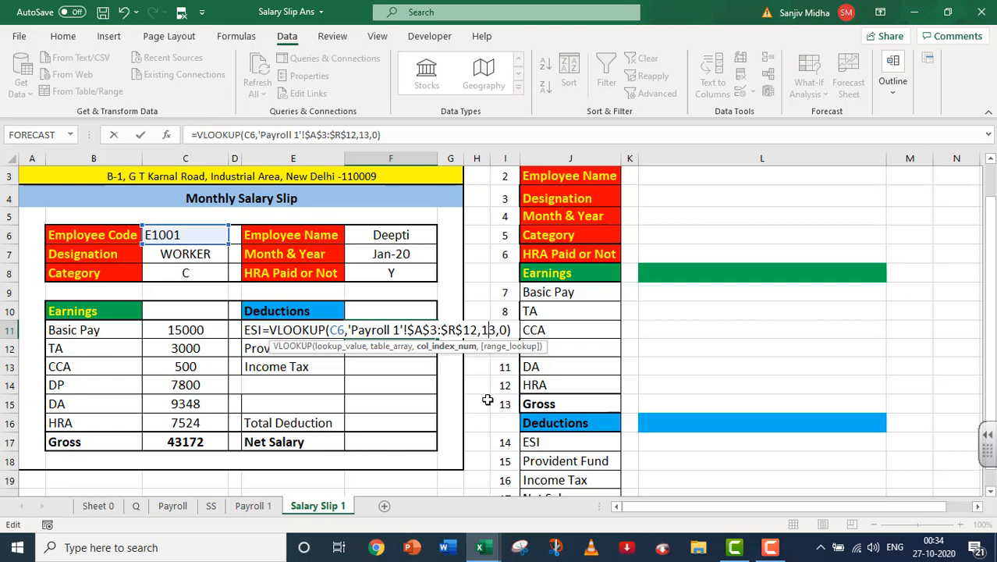
pyautogui.press('Delete')
pyautogui.press('Return')
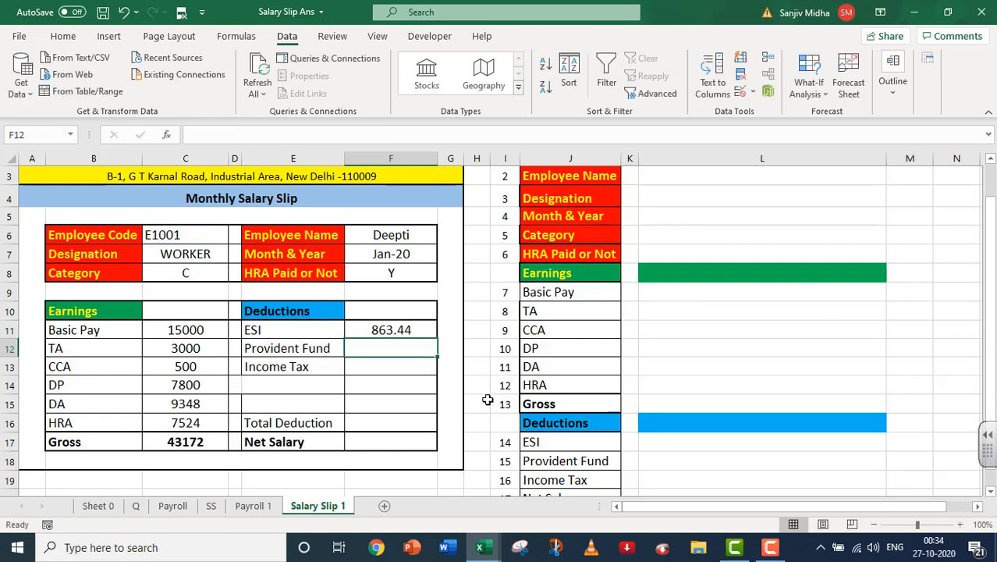
# Put the copied VLOOKUP formula in the Provident Fund cell F12 and set its column index to 15.
pyautogui.doubleClick(375, 351)
pyautogui.write("=VLOOKUP(C6,'Payroll 1'!$A$3:$R$12,3,0)")
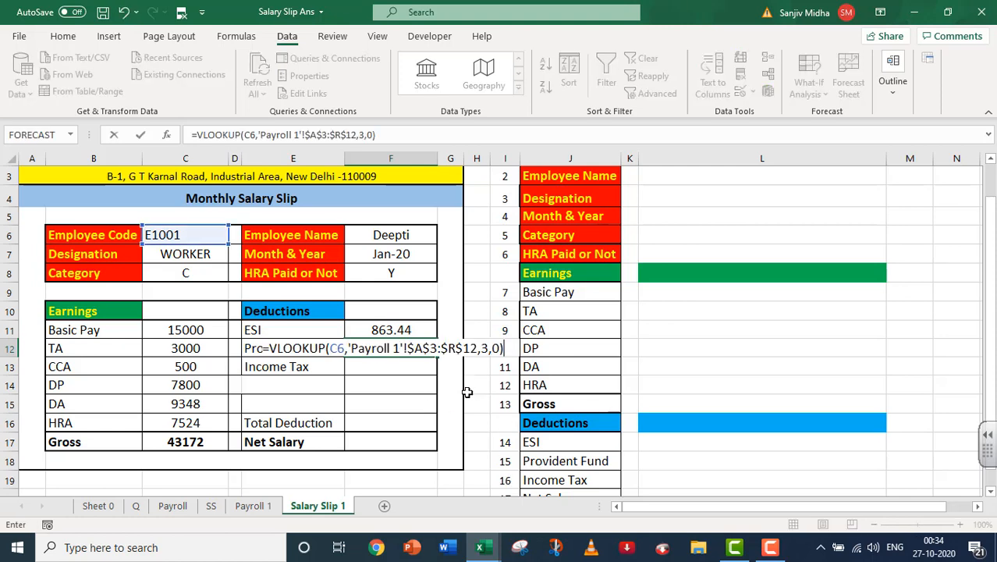
pyautogui.click(484, 348)
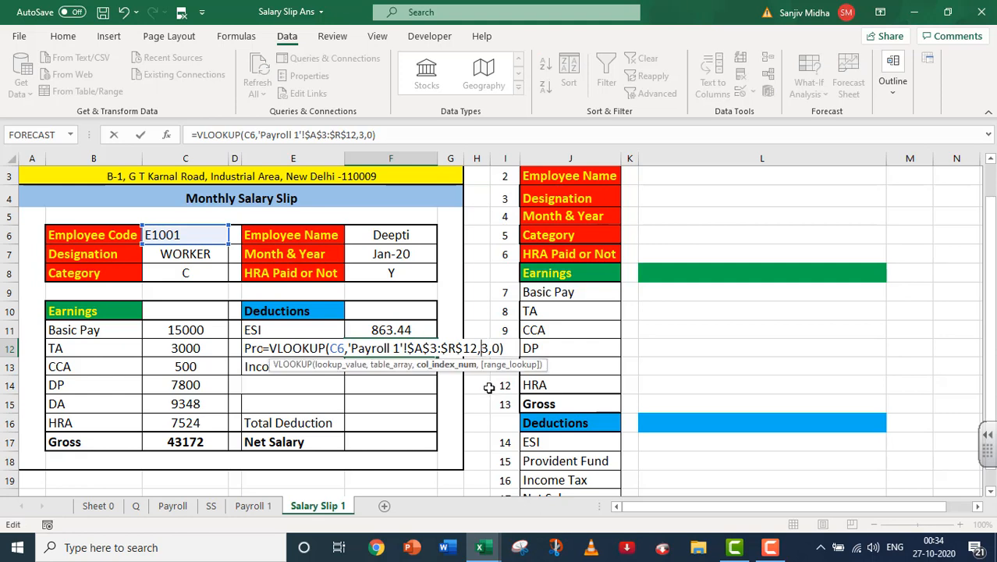
pyautogui.write('15')
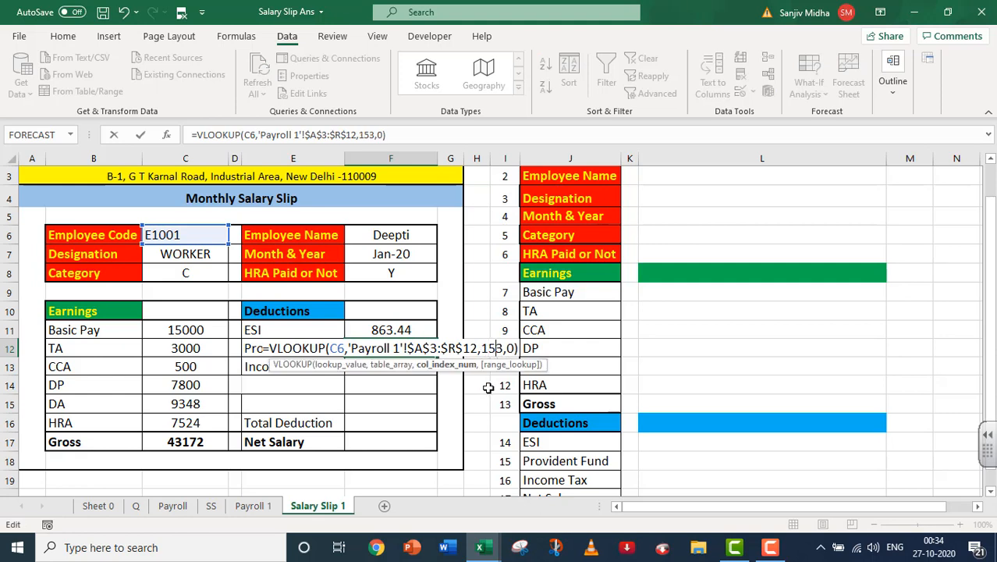
pyautogui.press('Delete')
pyautogui.press('Return')
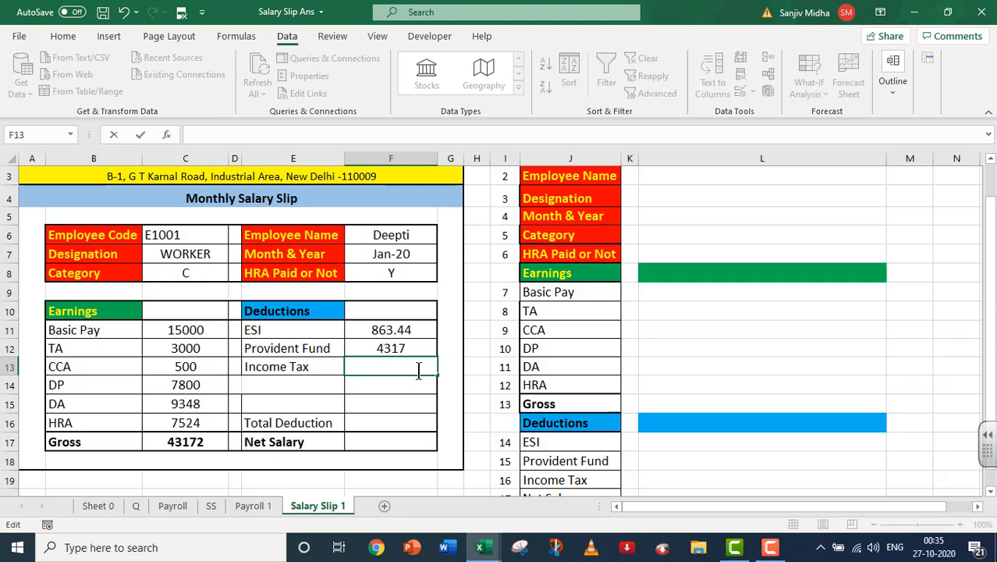
# Fill the Income Tax cell F13 with the copied VLOOKUP formula, setting its column index to 16.
pyautogui.write("=VLOOKUP(C6,'Payroll 1'!$A$3:$R$12,3,0)")
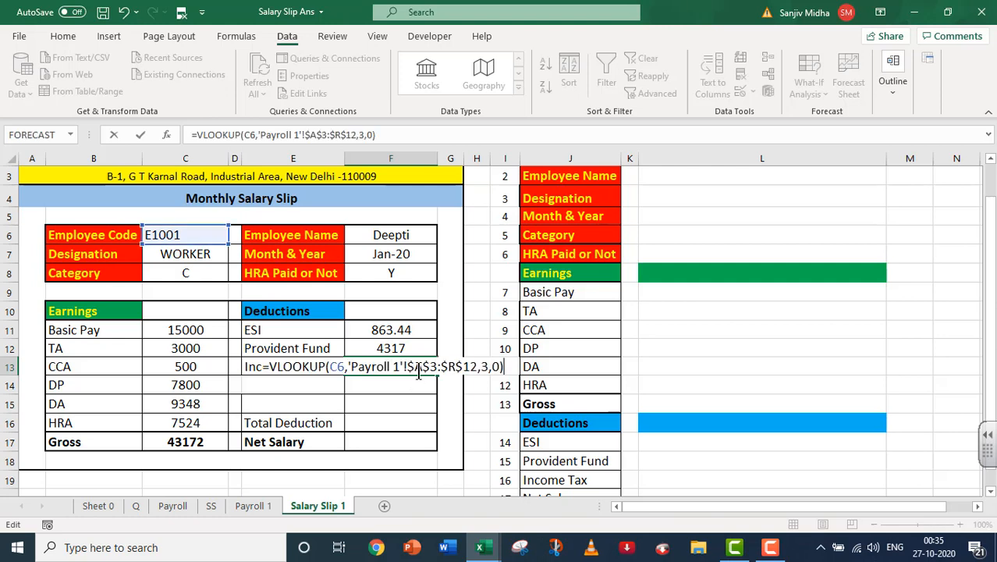
pyautogui.click(482, 367)
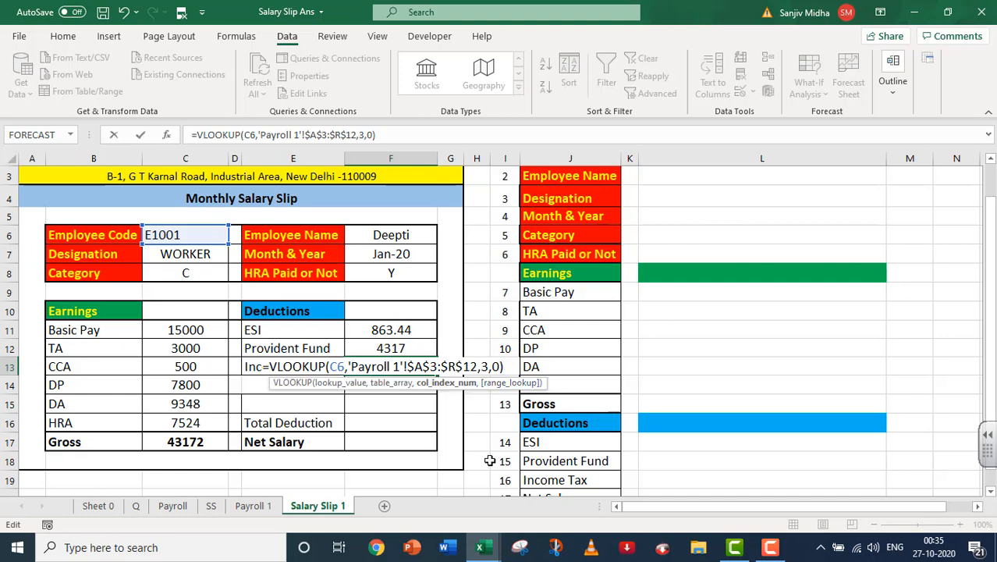
pyautogui.write('16')
pyautogui.press('Delete')
pyautogui.press('Delete')
pyautogui.write(',')
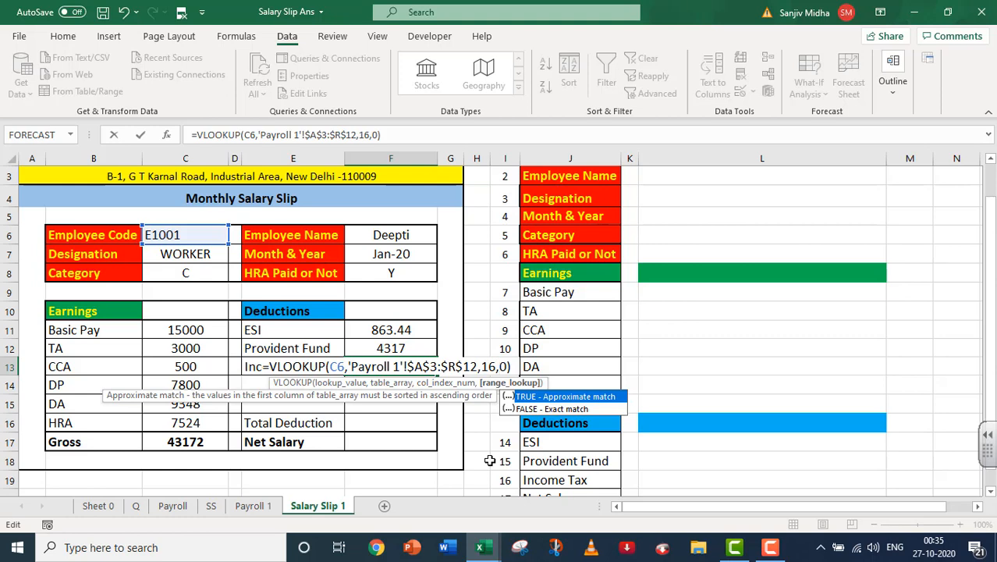
pyautogui.press('Return')
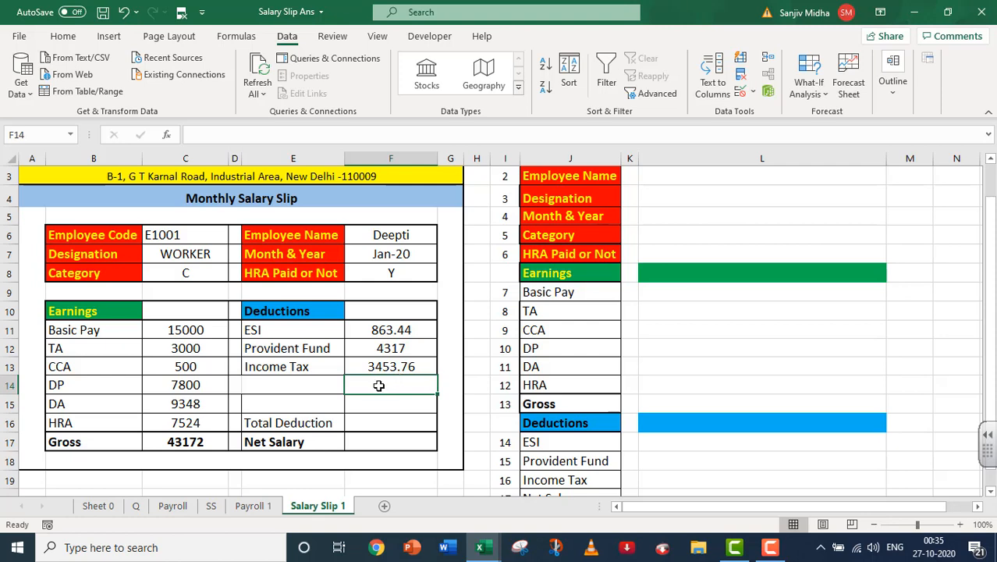
# Total the deductions in the Total Deduction cell F16 with =SUM(F11:F13).
pyautogui.doubleClick(364, 426)
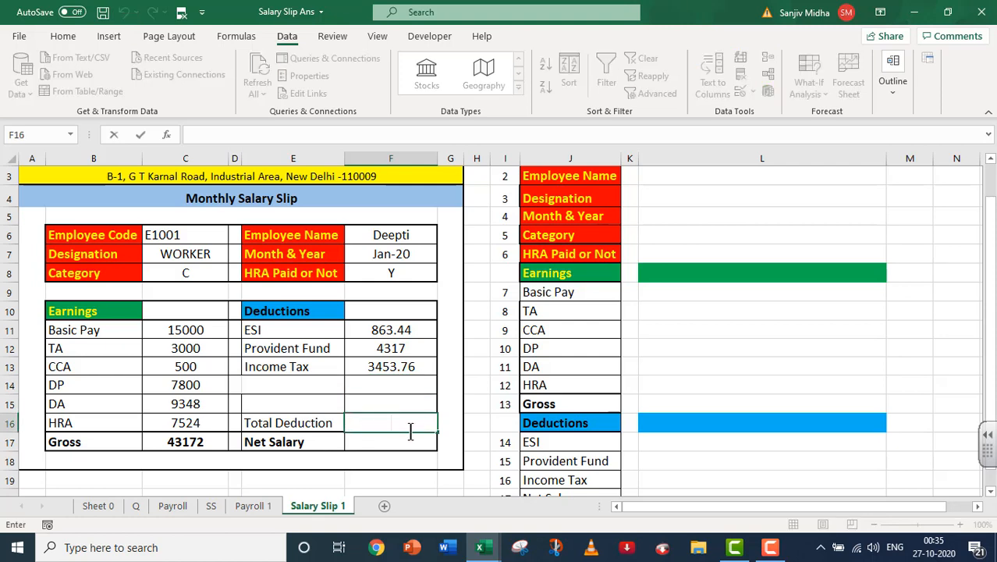
pyautogui.write('=SUM(')
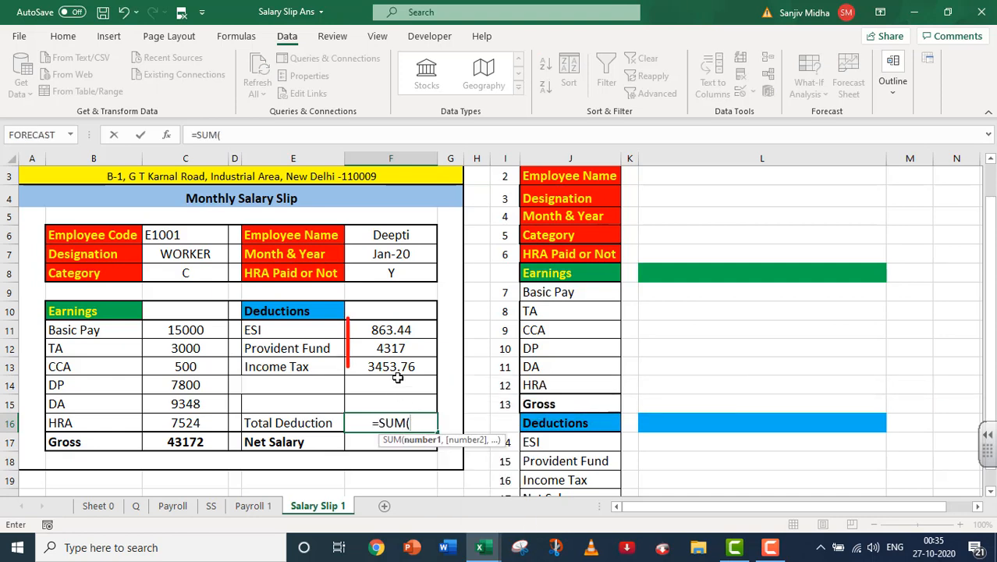
pyautogui.moveTo(398, 330)
pyautogui.mouseDown()
pyautogui.moveTo(407, 363)
pyautogui.moveTo(398, 364)
pyautogui.mouseUp()
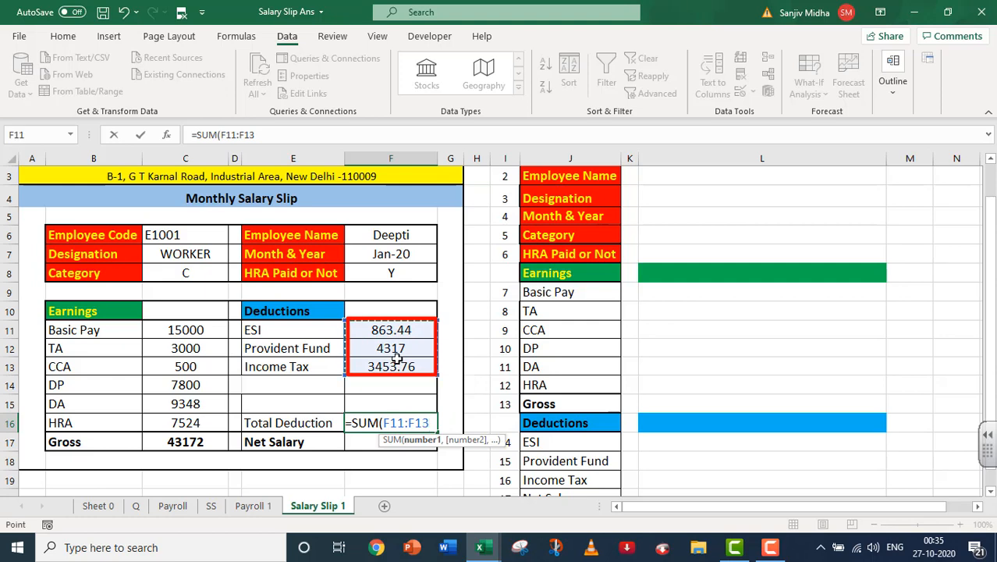
pyautogui.write(')')
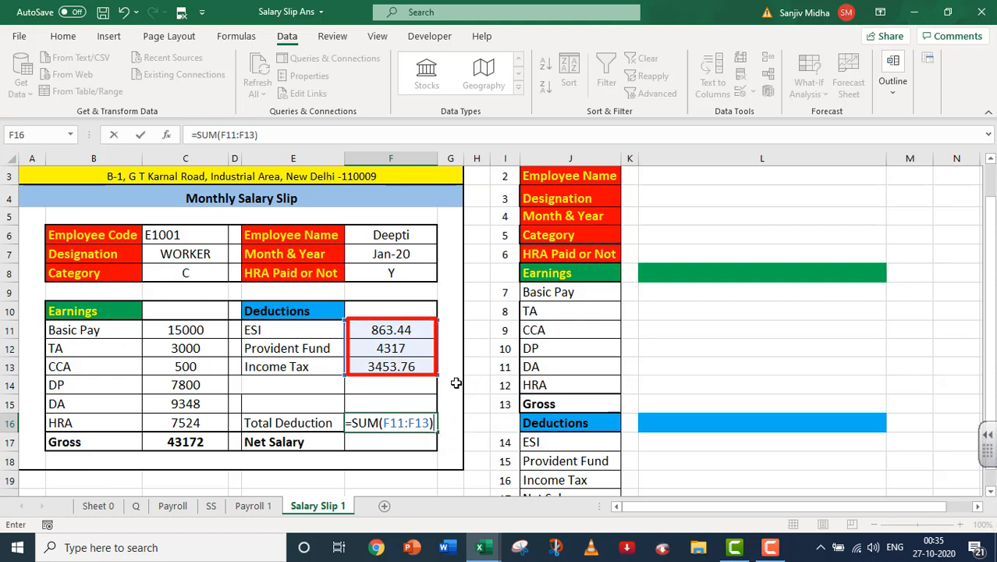
pyautogui.press('Return')
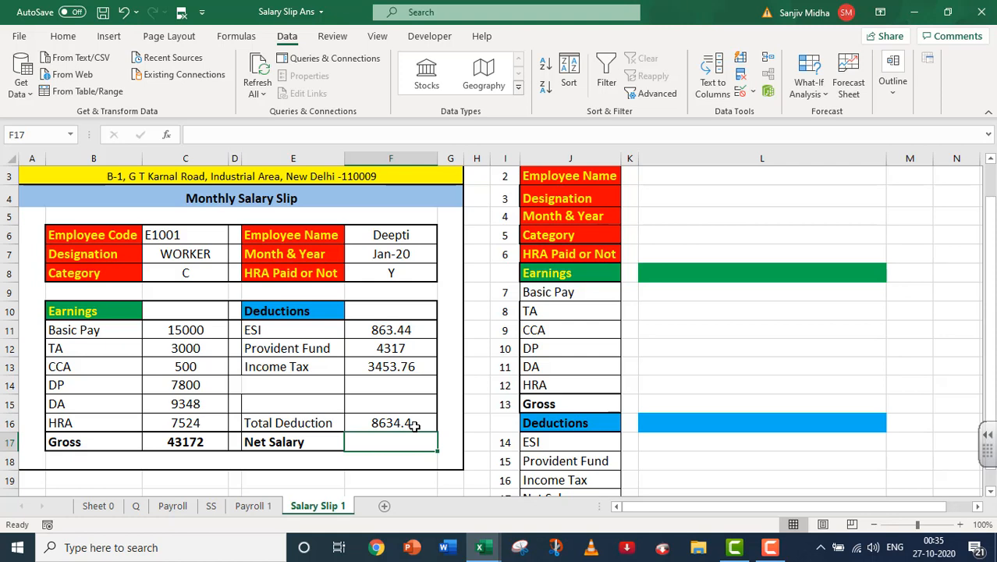
# Calculate Net Salary in F17 with =C17-F16 and compare the result with employee E1001's net on the Payroll 1 sheet.
pyautogui.doubleClick(371, 442)
pyautogui.write('=')
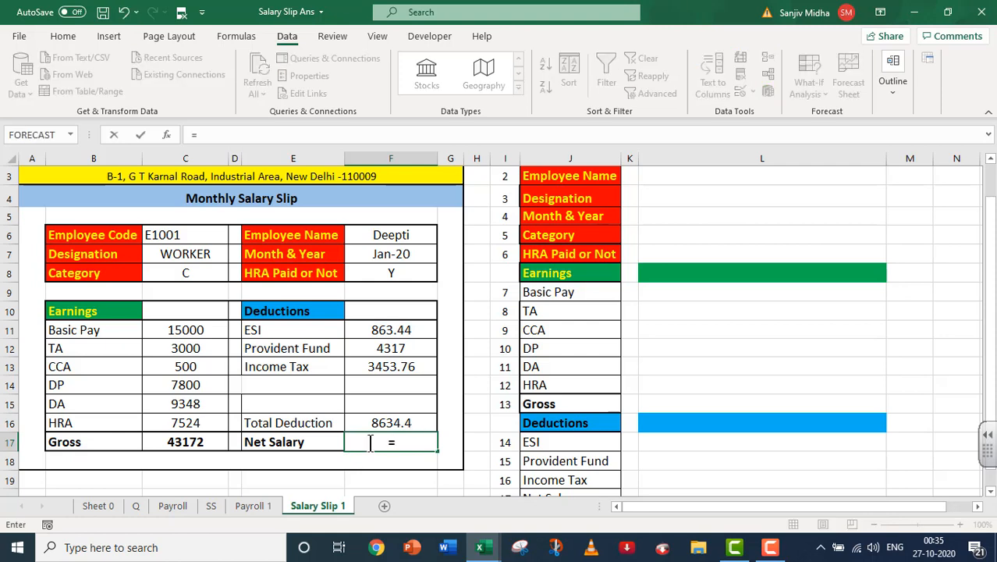
pyautogui.click(168, 443)
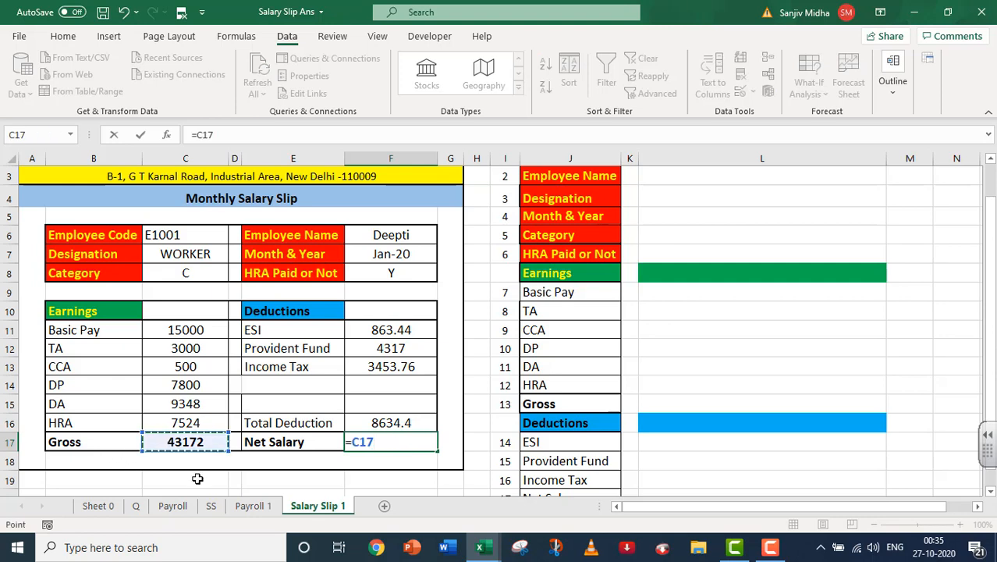
pyautogui.write('-')
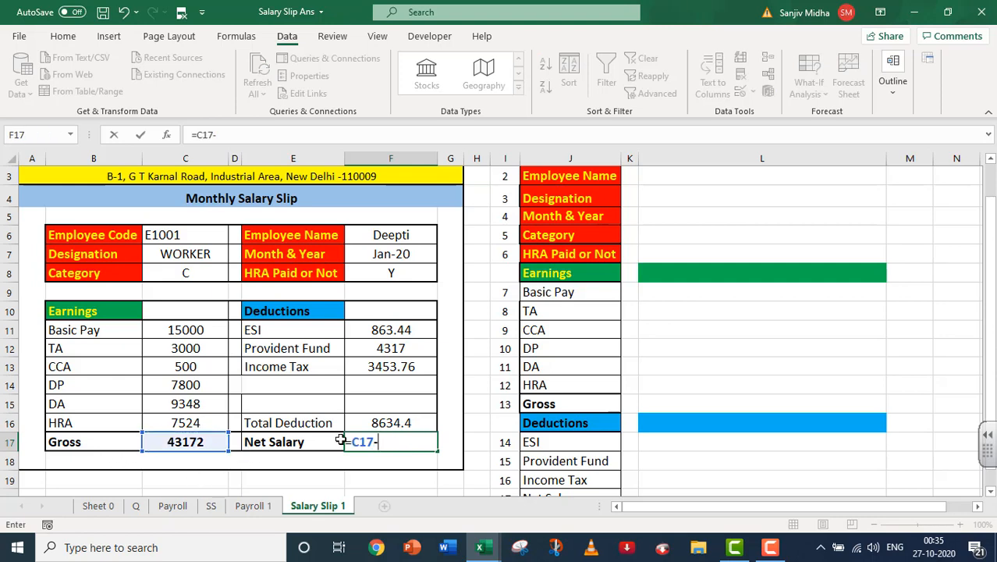
pyautogui.click(389, 421)
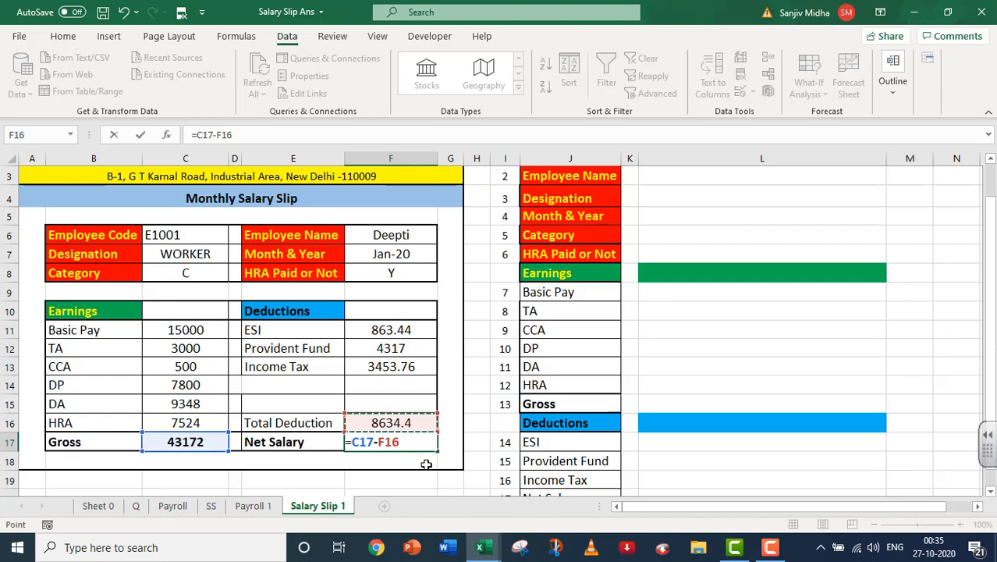
pyautogui.press('Return')
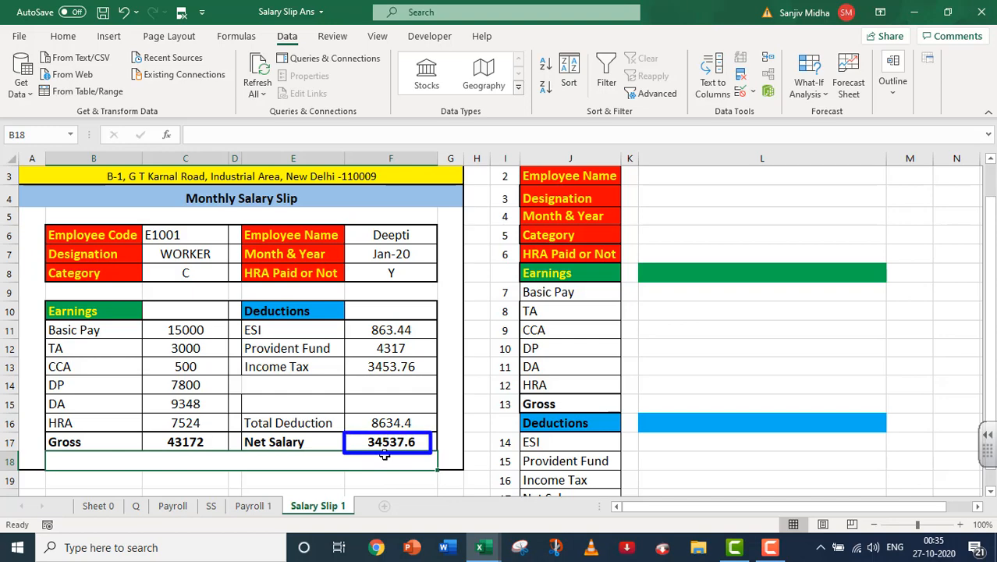
pyautogui.click(253, 505)
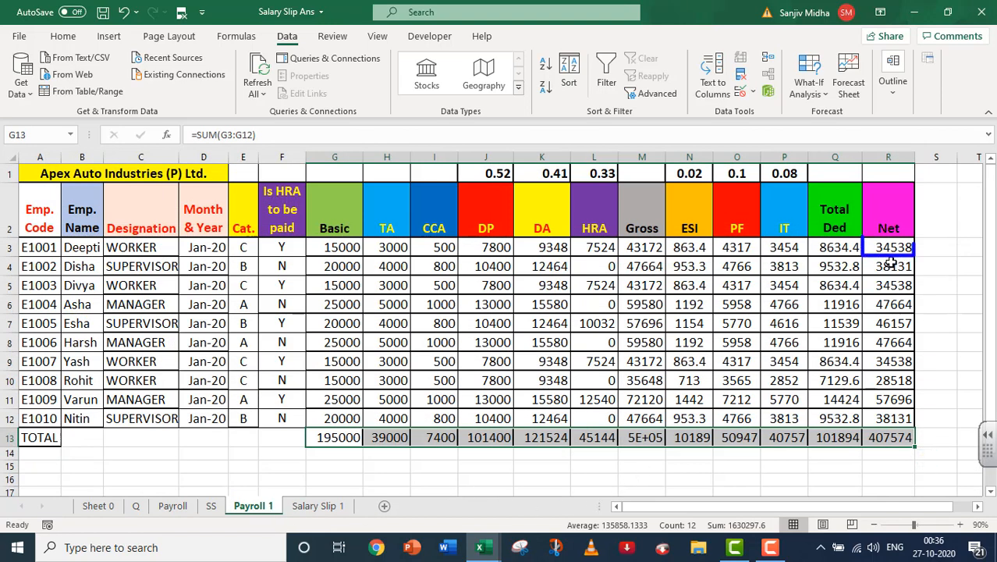
pyautogui.click(326, 509)
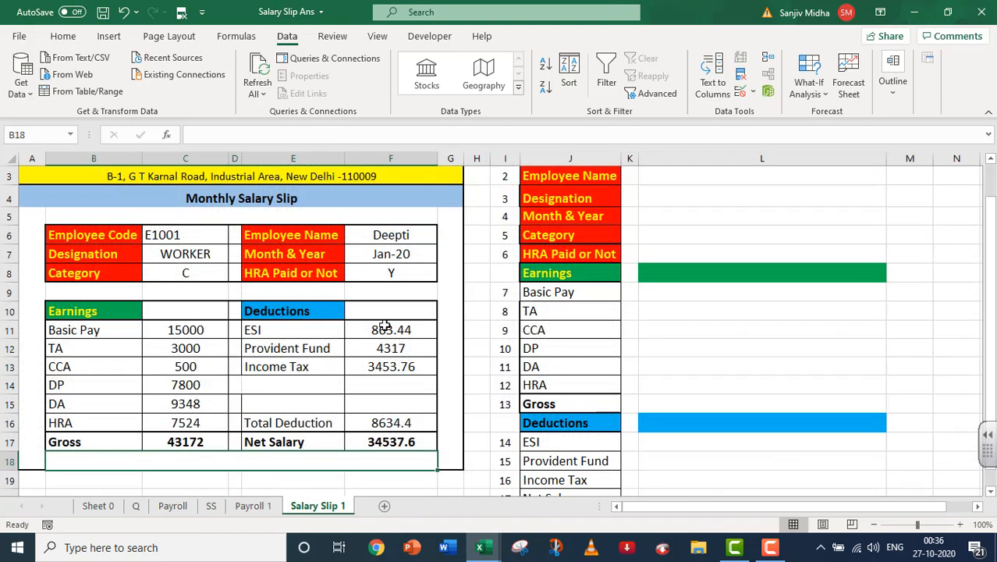
# Show the deduction and net salary cells F11:F17 without decimals and recheck the net salary against the Payroll 1 sheet.
pyautogui.moveTo(388, 324); pyautogui.dragTo(396, 442)
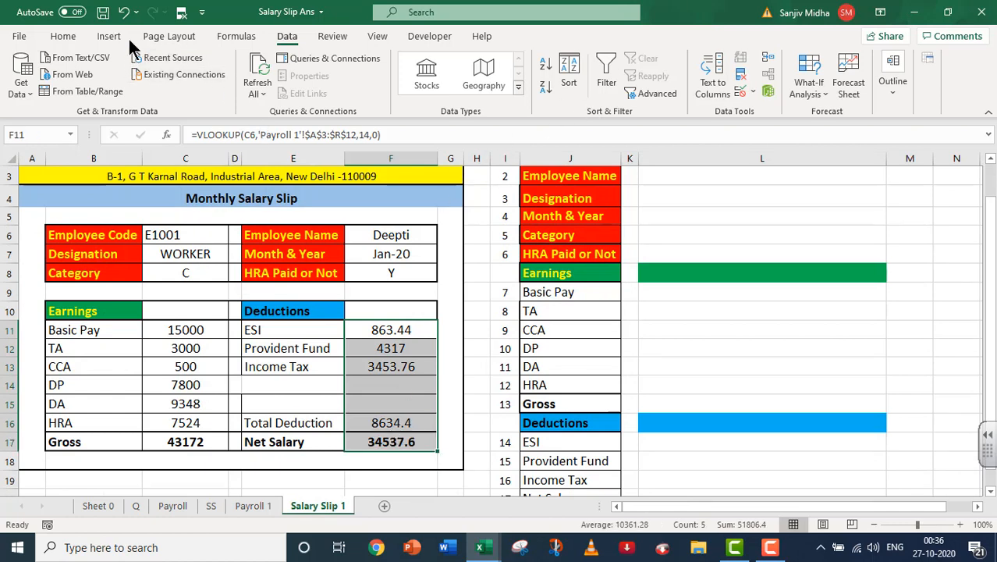
pyautogui.click(64, 37)
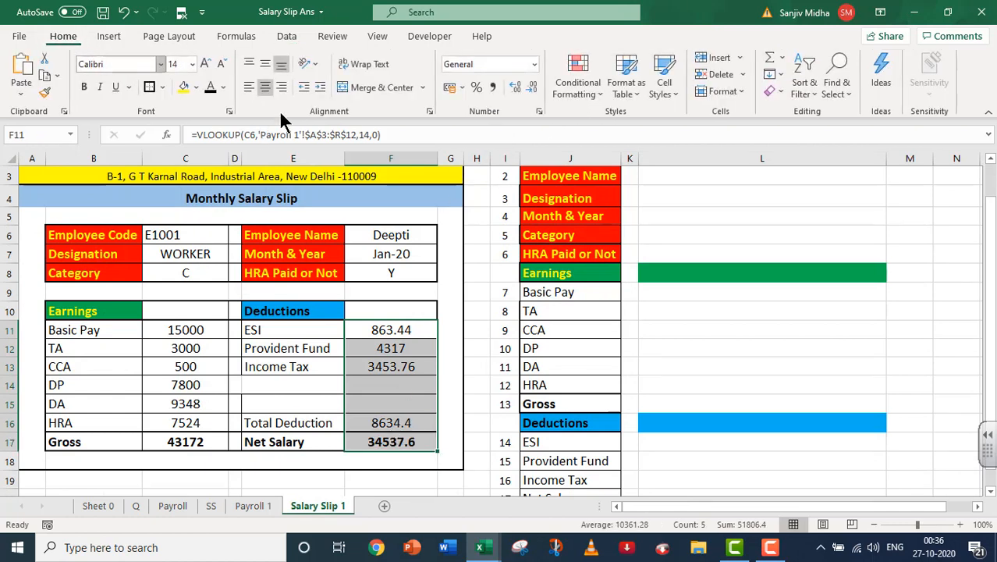
pyautogui.click(530, 88)
pyautogui.click(531, 89)
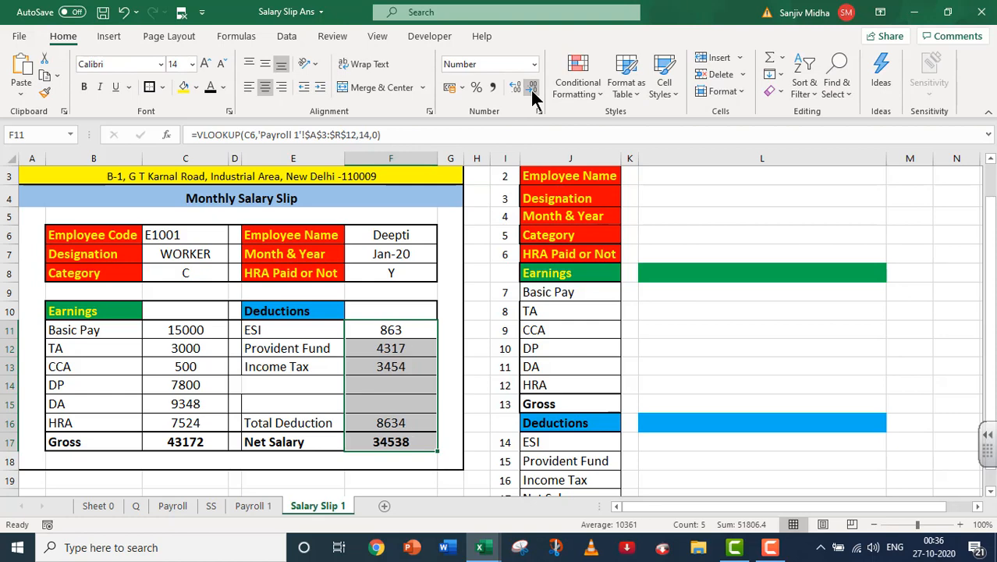
pyautogui.click(372, 479)
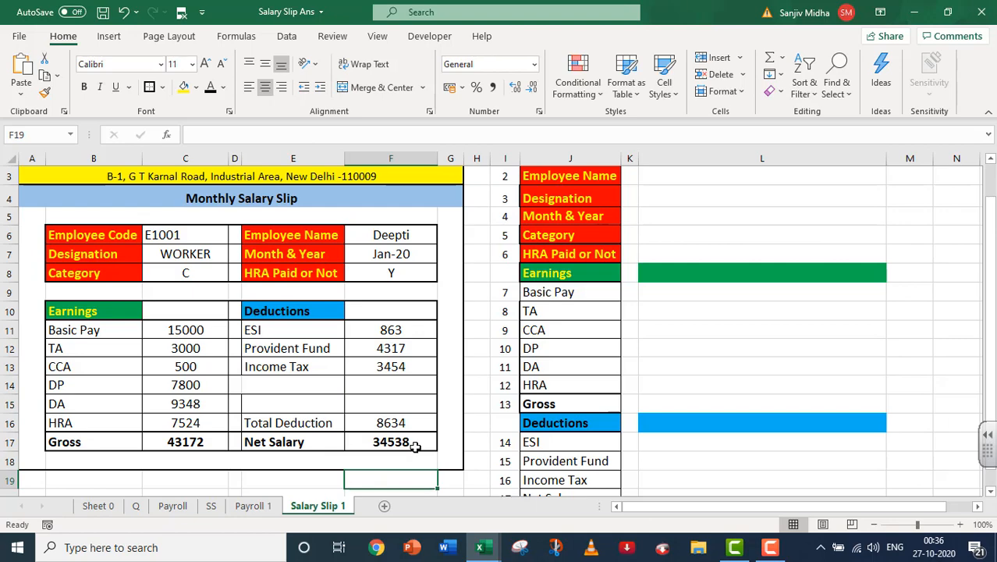
pyautogui.click(270, 507)
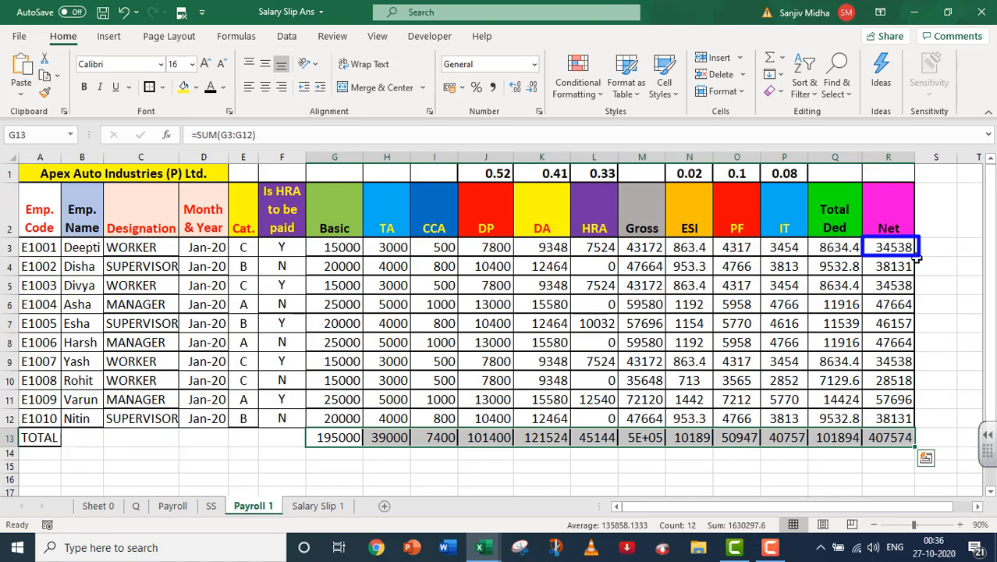
pyautogui.click(328, 507)
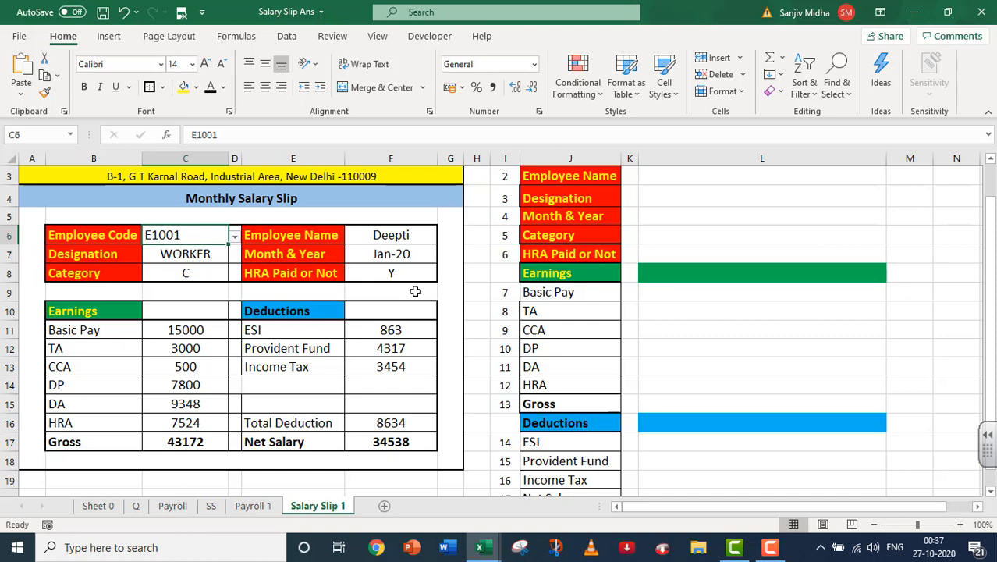
# Choose employee code E1005 in C6 and compare the slip's figures with that employee's row on the Payroll 1 sheet.
pyautogui.click(235, 239)
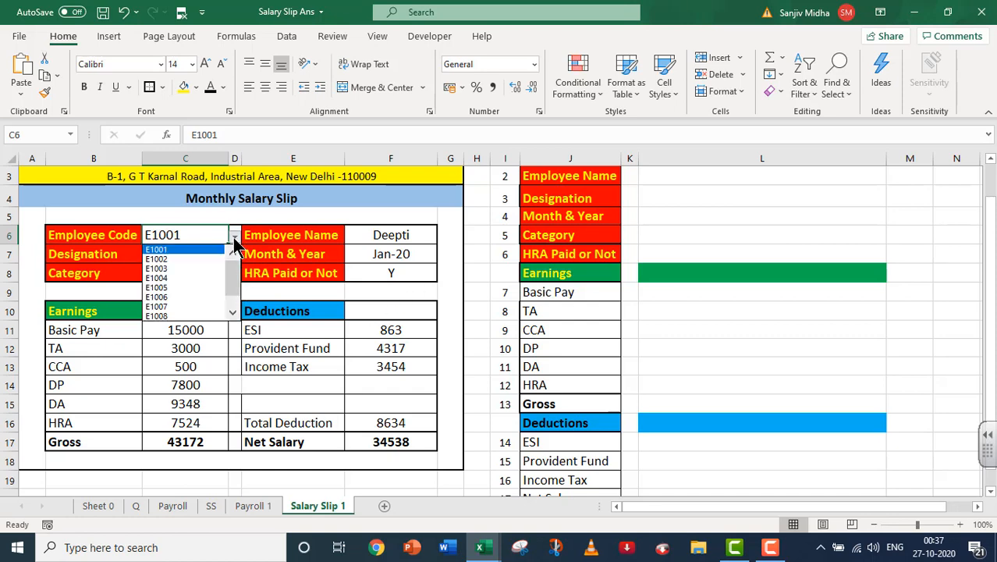
pyautogui.click(186, 286)
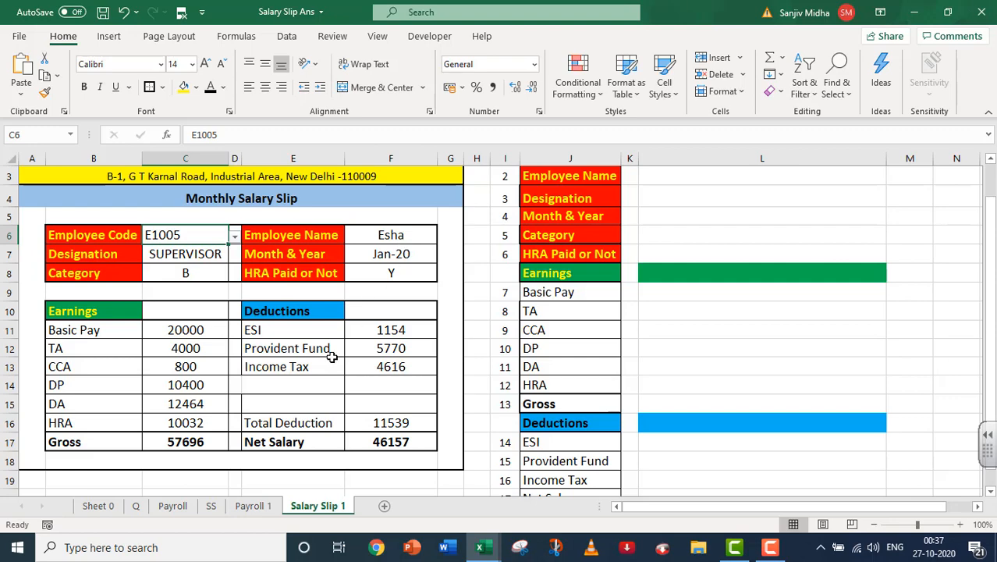
pyautogui.click(250, 505)
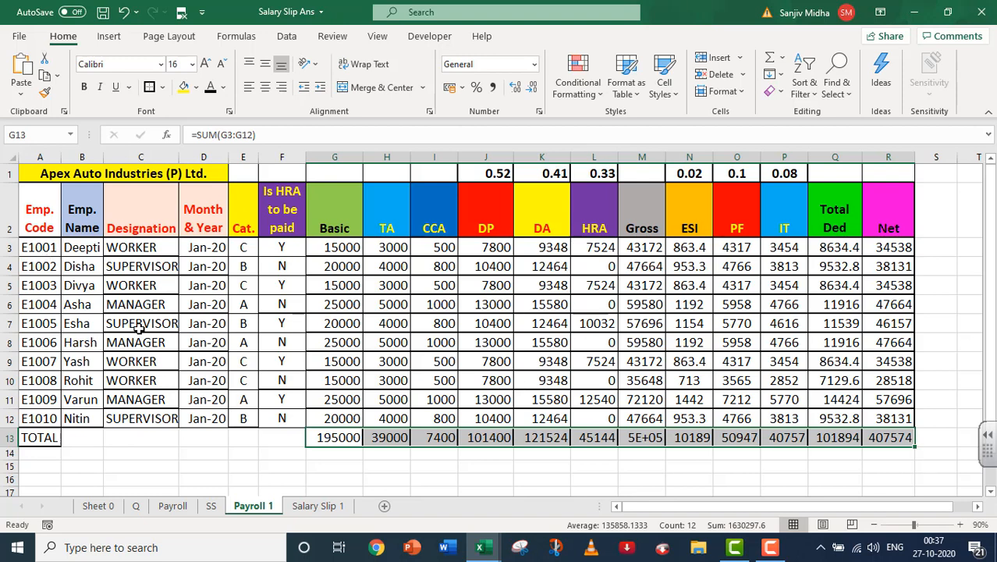
pyautogui.click(327, 506)
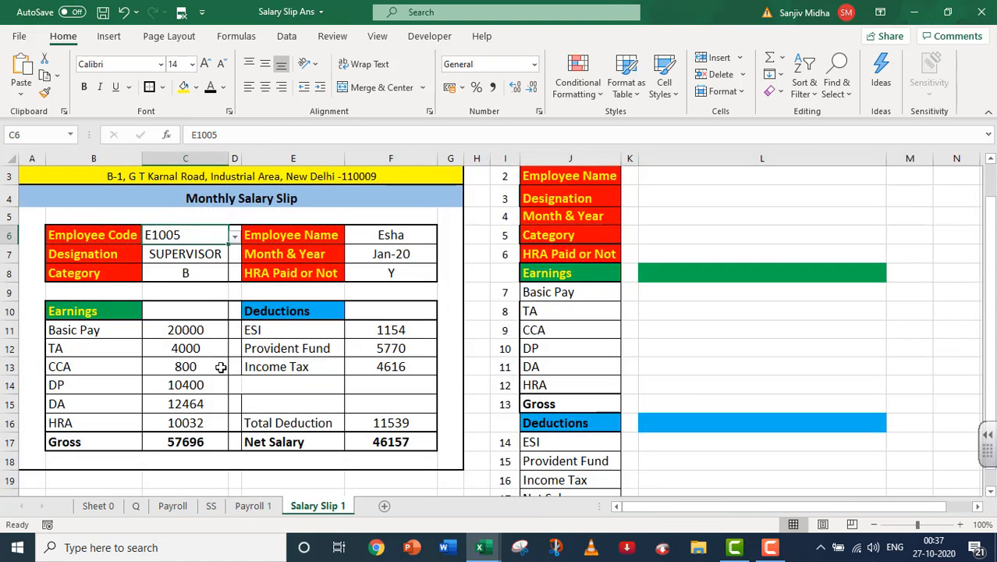
# Switch the employee code in C6 to E1009 and check the slip against that employee's row on the Payroll 1 sheet.
pyautogui.click(234, 236)
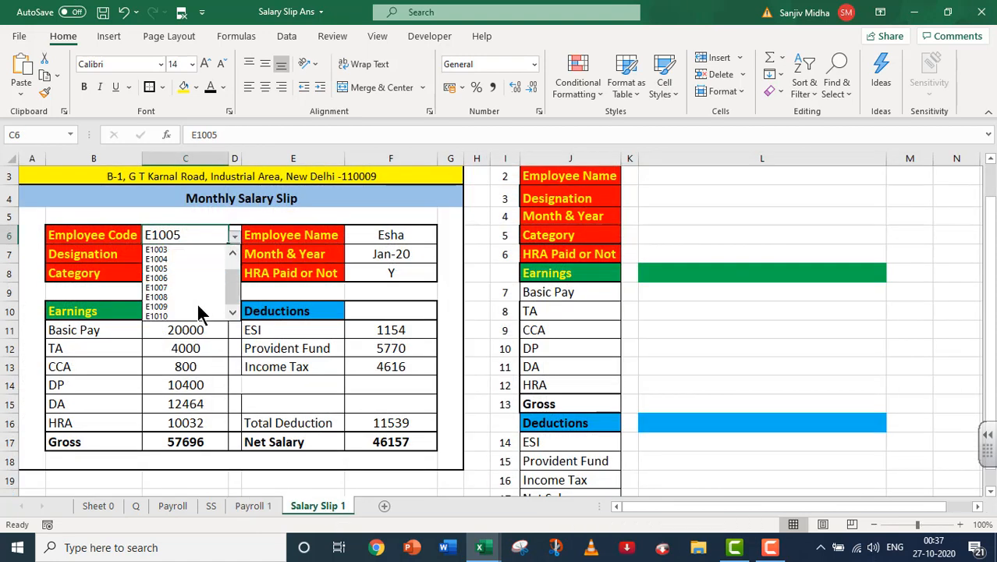
pyautogui.click(200, 308)
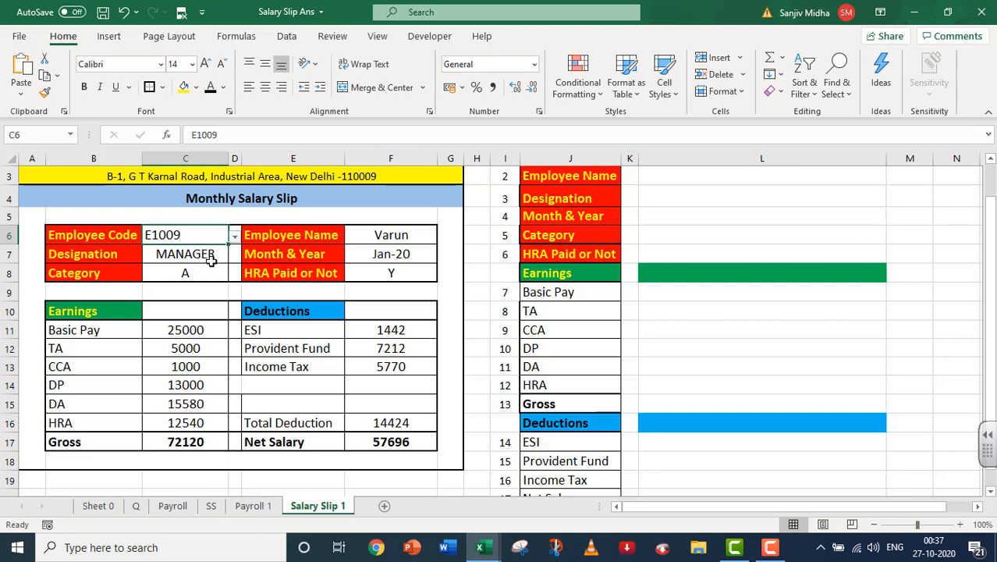
pyautogui.click(253, 507)
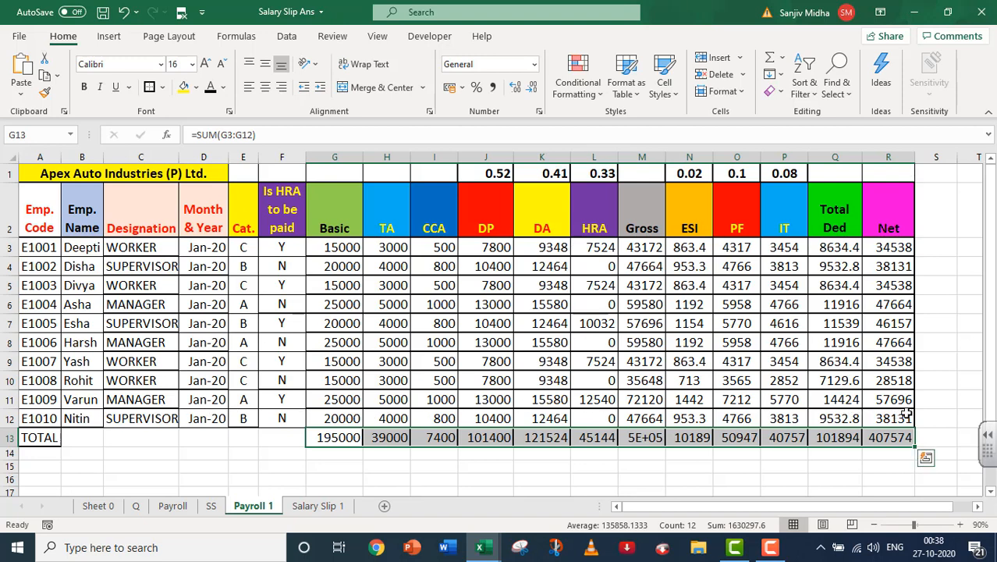
pyautogui.click(341, 511)
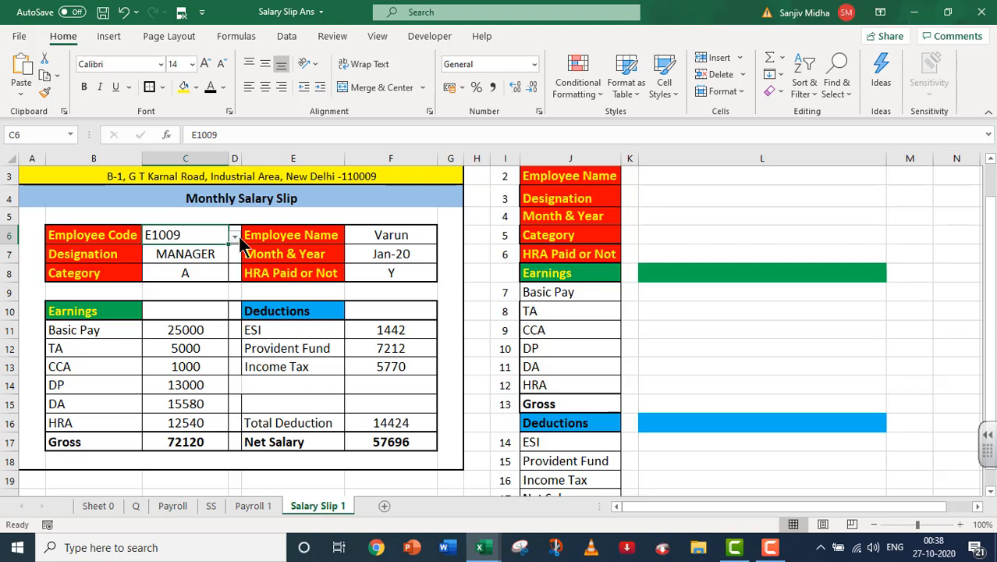
# Choose employee code E1010 in C6 and compare the slip's figures with that employee's row on the Payroll 1 sheet.
pyautogui.click(234, 236)
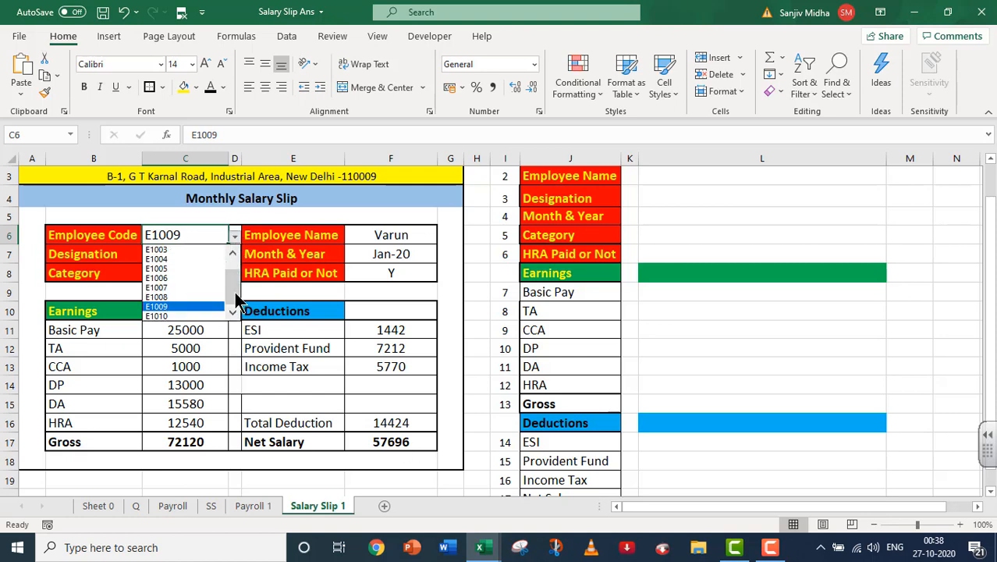
pyautogui.click(168, 316)
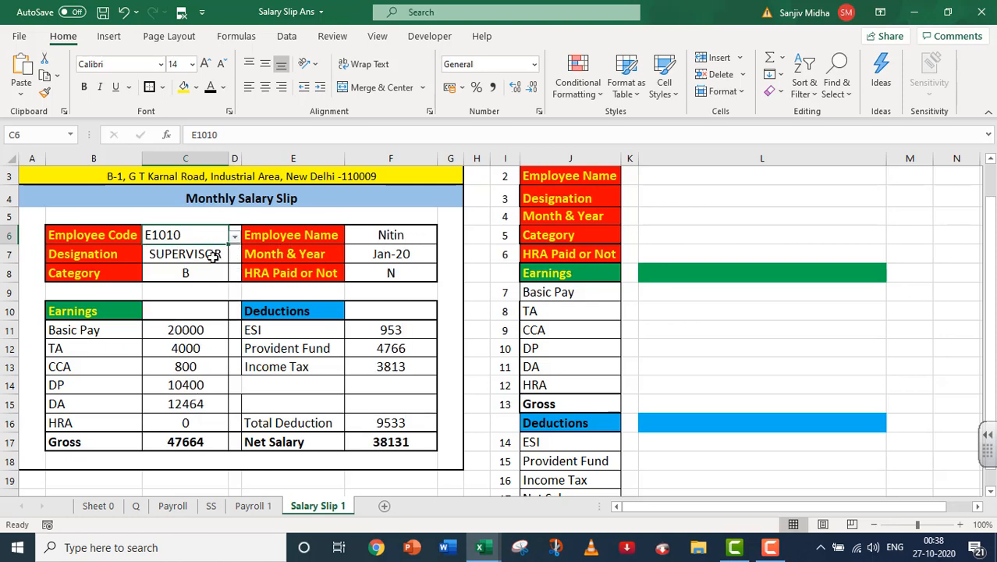
pyautogui.click(253, 506)
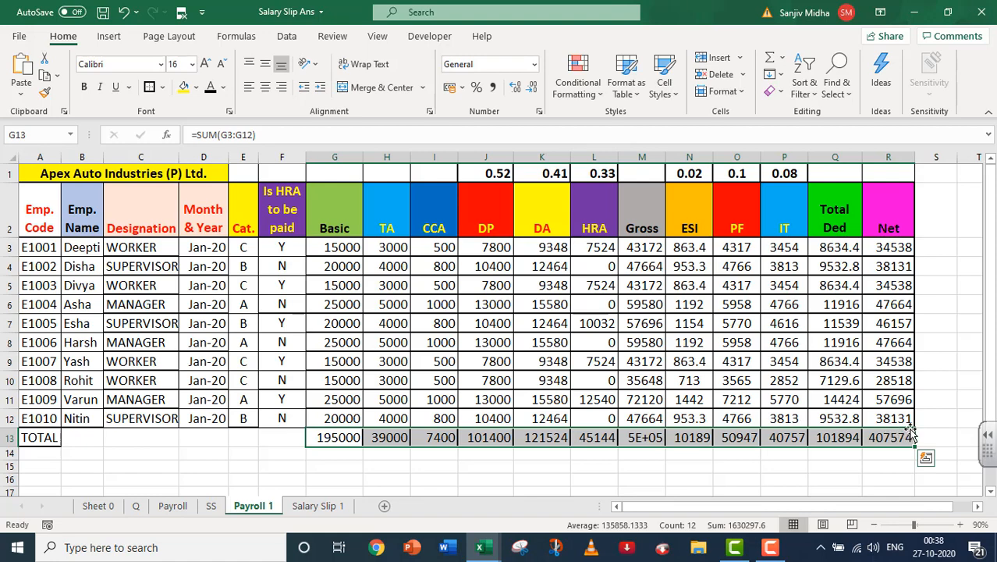
pyautogui.click(331, 508)
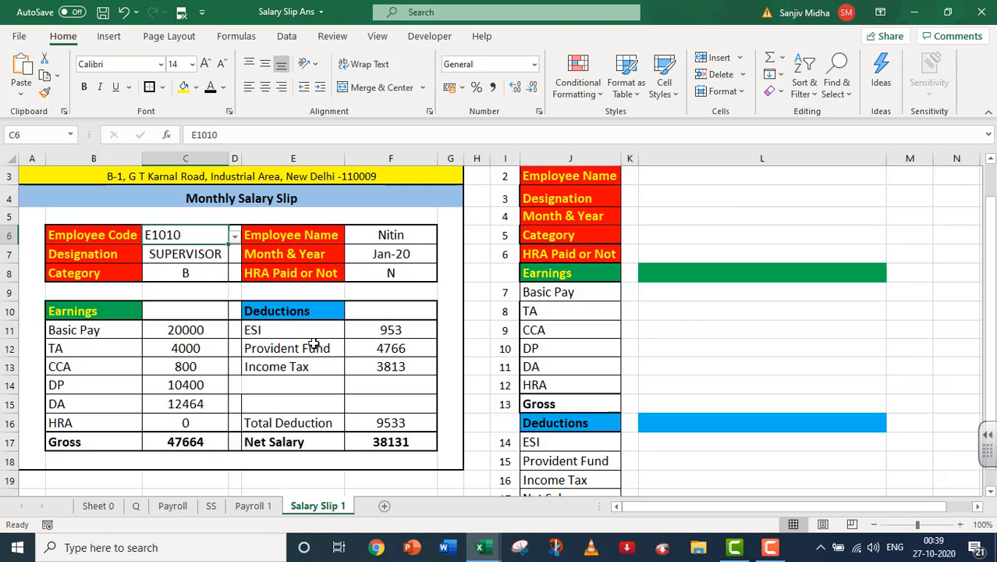
pyautogui.scroll(1, 314, 345)
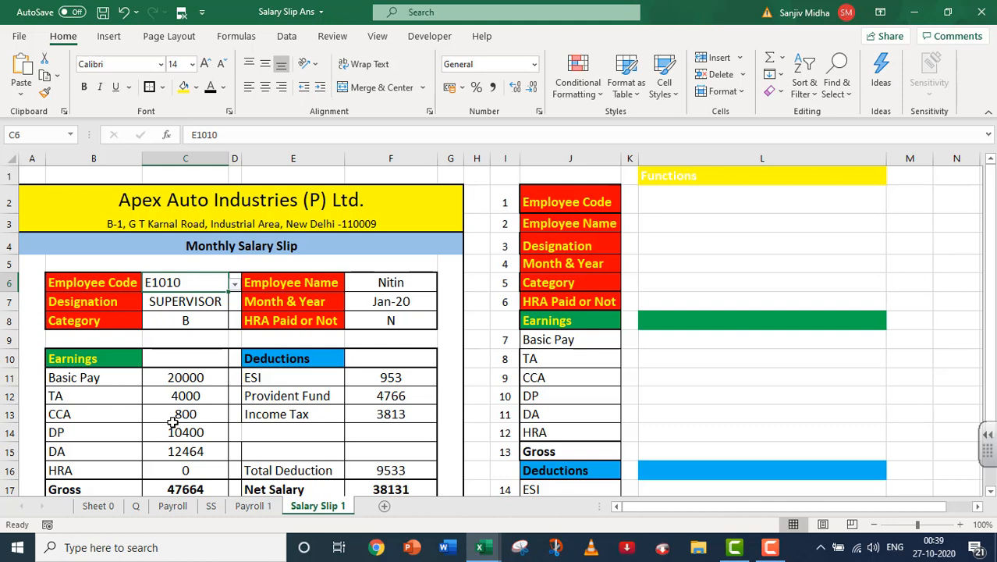
pyautogui.scroll(-1, 172, 421)
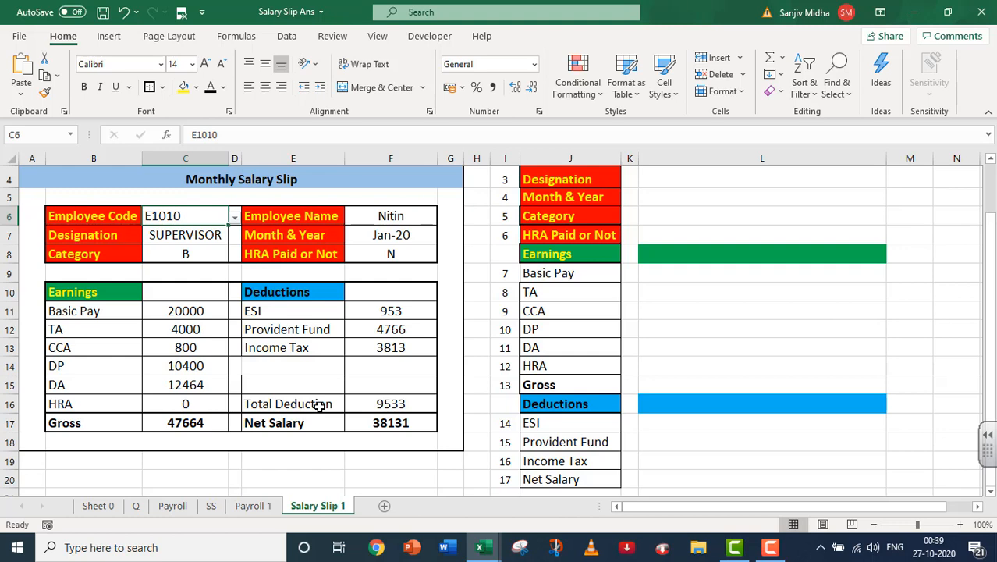
pyautogui.scroll(1, 320, 406)
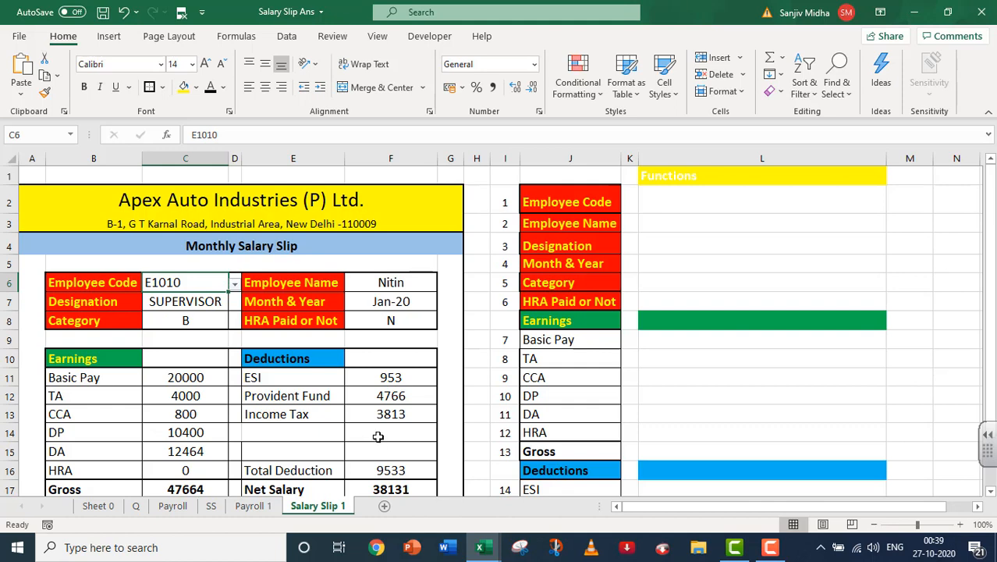
# Set the font colour of the whole Functions column L to black so its hidden formula notes can be read.
pyautogui.click(703, 150)
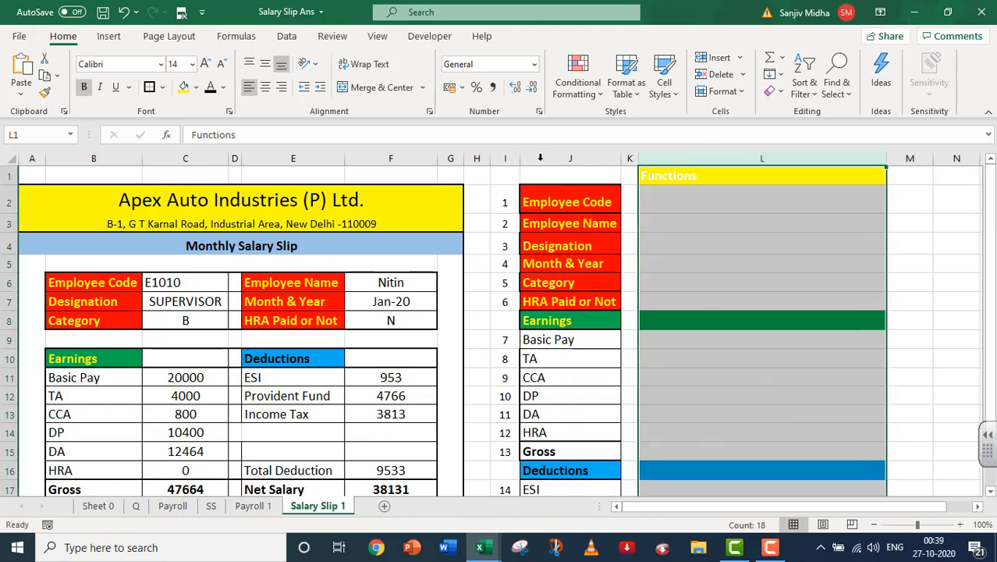
pyautogui.click(211, 89)
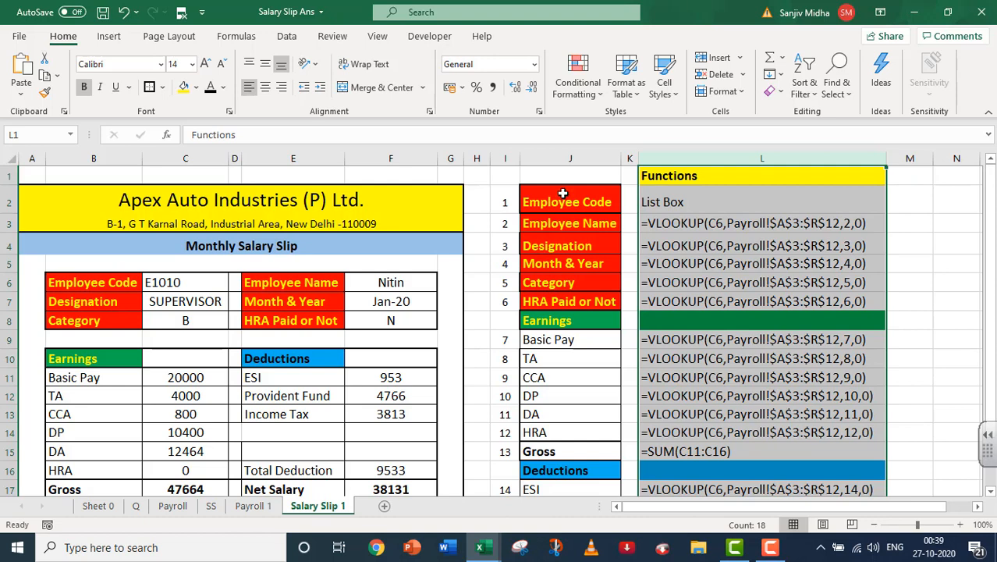
# Test the salary slip with employee code E1004 in C6, ending with E1005 as the selected code.
pyautogui.click(186, 285)
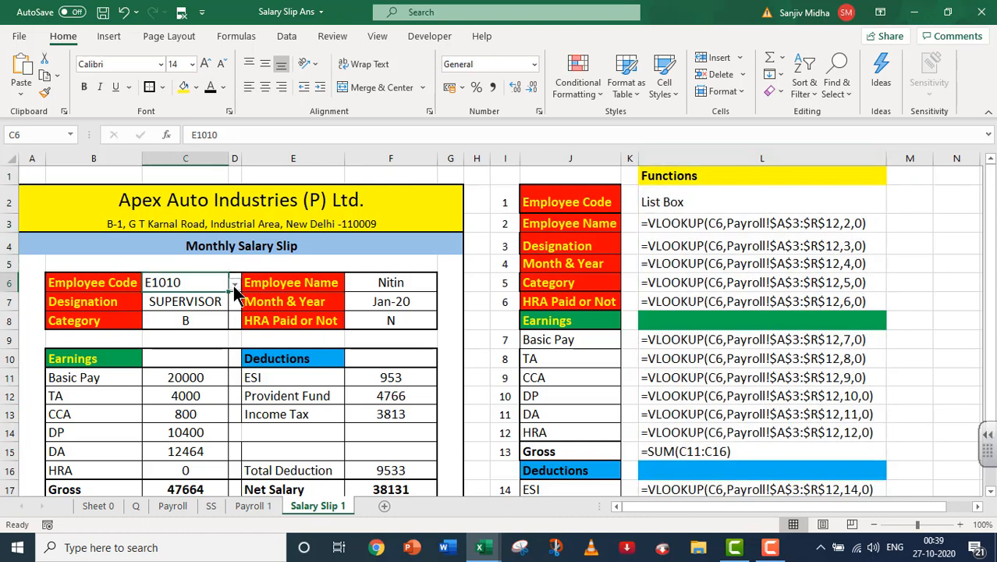
pyautogui.click(234, 286)
pyautogui.click(184, 307)
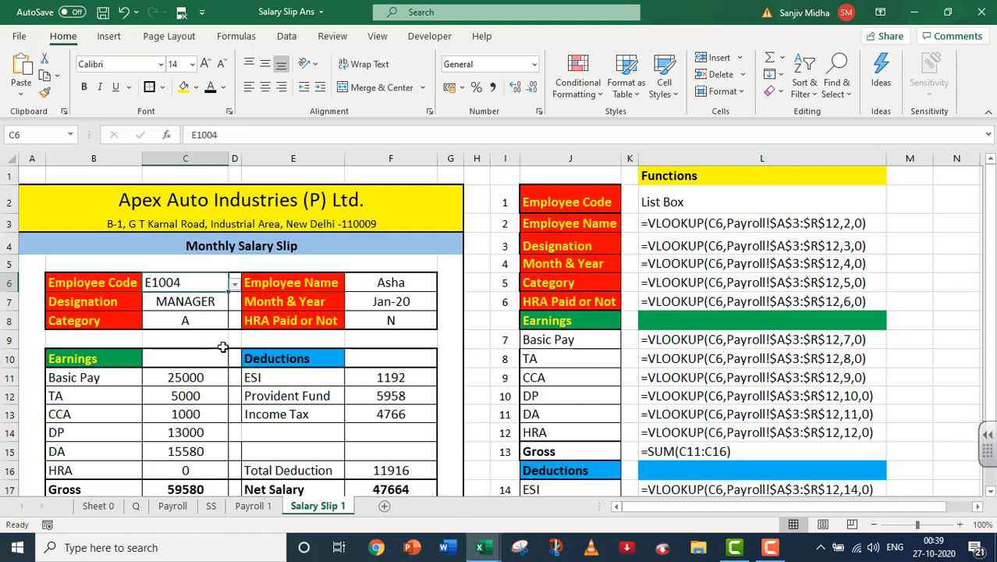
pyautogui.click(235, 287)
pyautogui.click(188, 316)
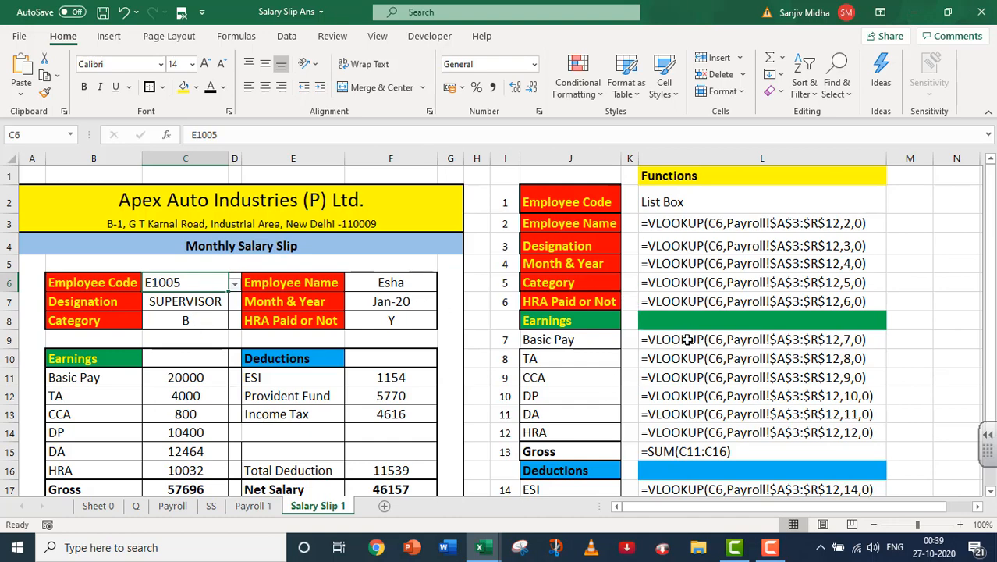
# Review the formula list in column L down to Net Salary and collapse the ribbon to fit the whole slip on screen.
pyautogui.scroll(-1, 693, 365)
pyautogui.scroll(1, 698, 478)
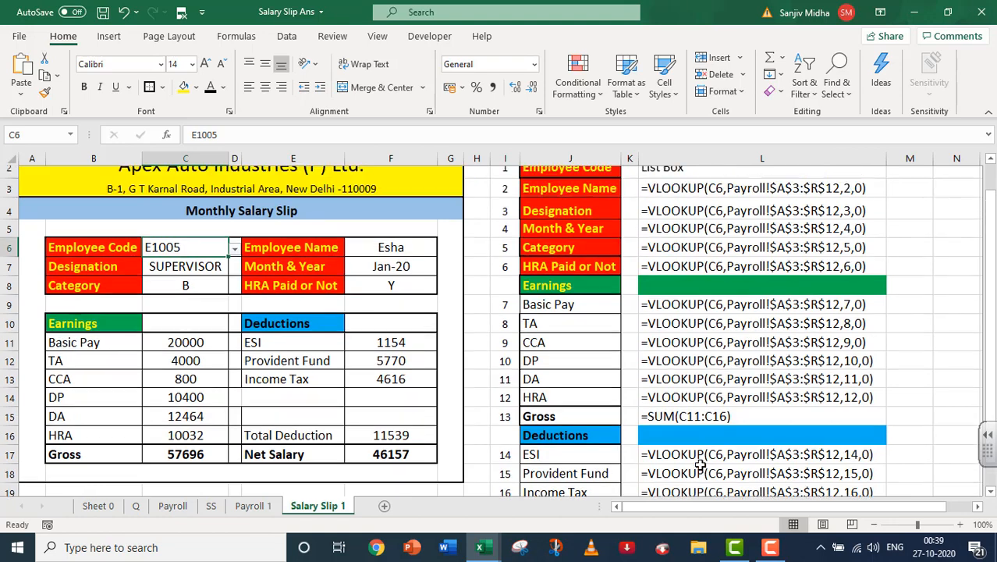
pyautogui.scroll(-1, 700, 464)
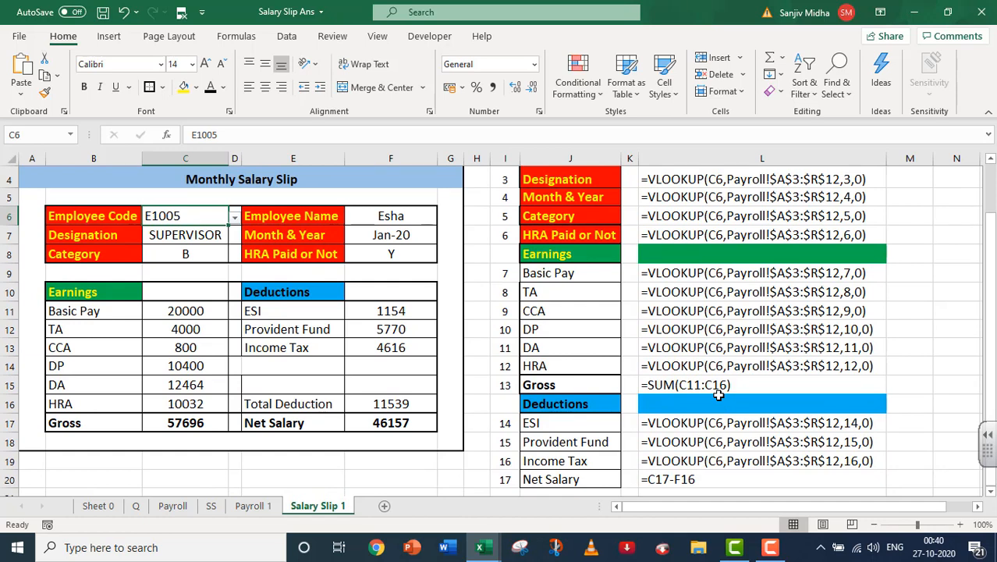
pyautogui.scroll(1, 718, 396)
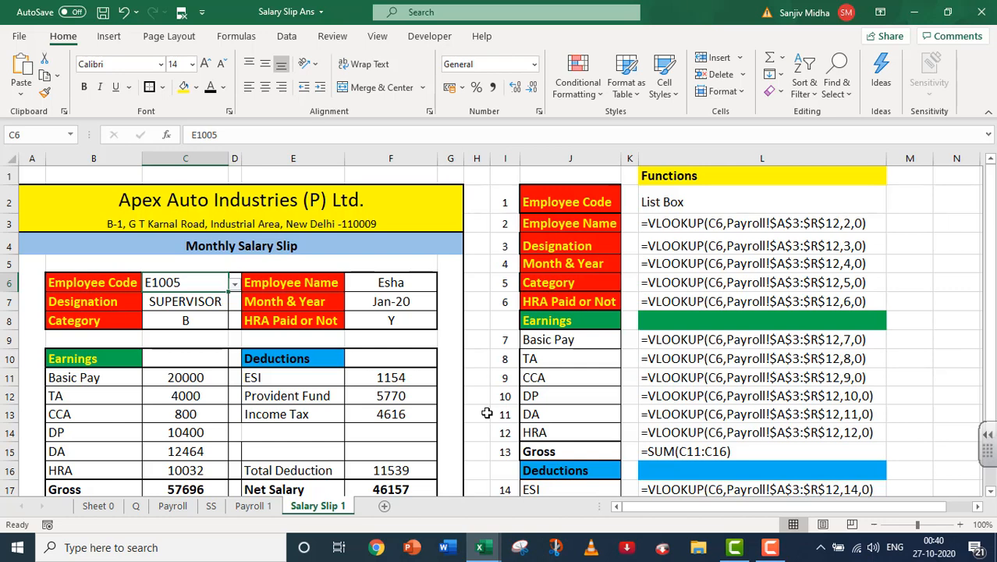
pyautogui.click(988, 111)
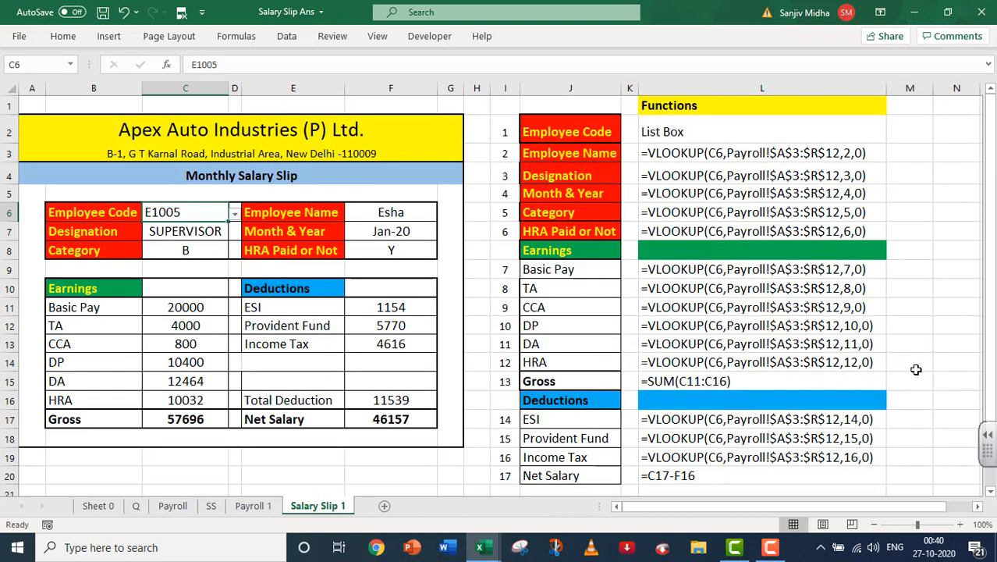
# Look over the source data on the Payroll 1 sheet and return to the Salary Slip 1 sheet.
pyautogui.click(254, 505)
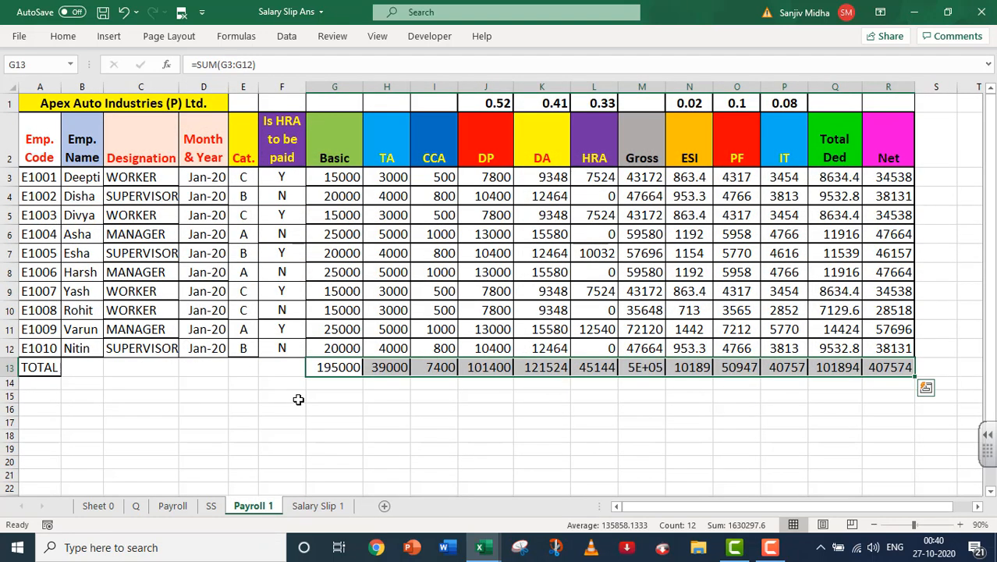
pyautogui.click(310, 507)
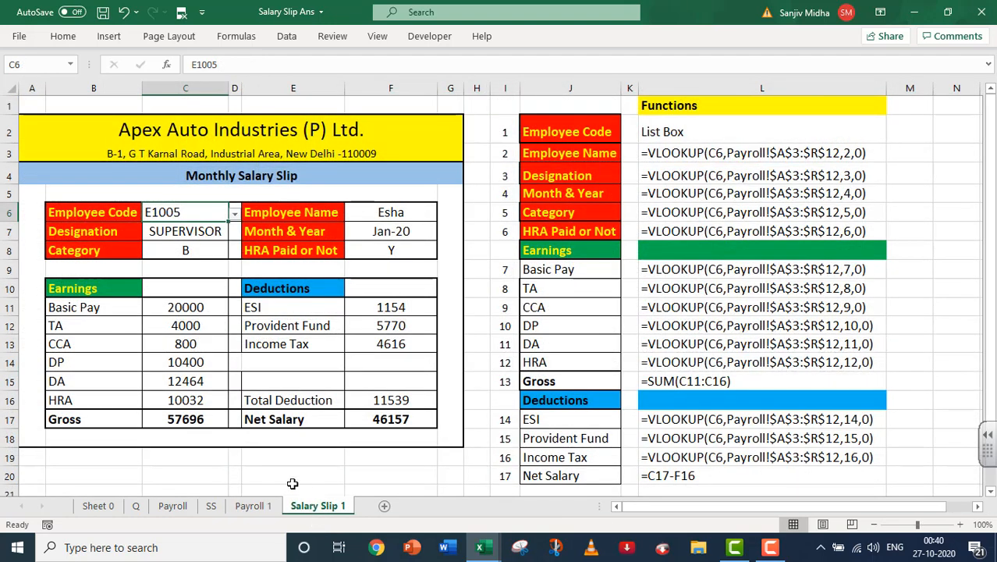